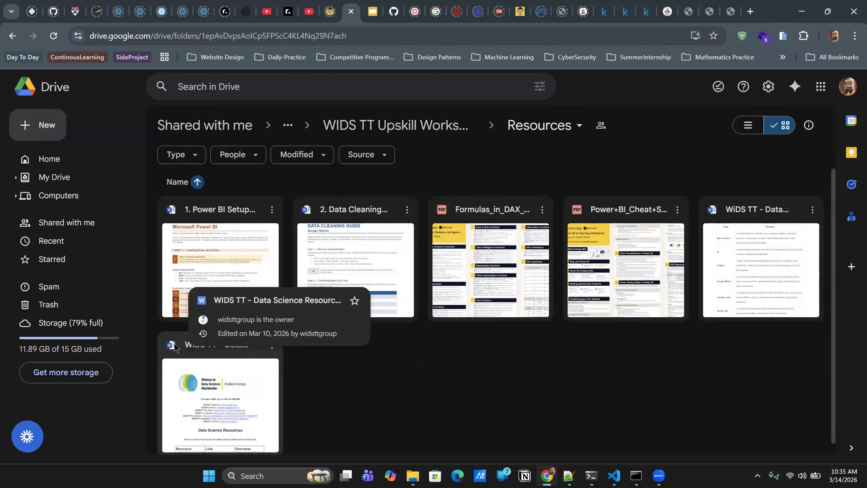
- View the contents of the cleaned master spreadsheet folder inside the workshop's Datasets folder
click(395, 126)
double_click(206, 214)
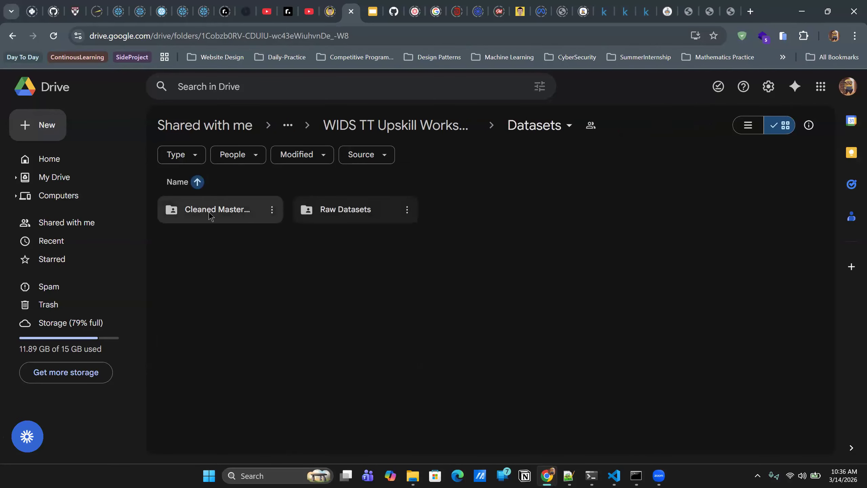
double_click(210, 215)
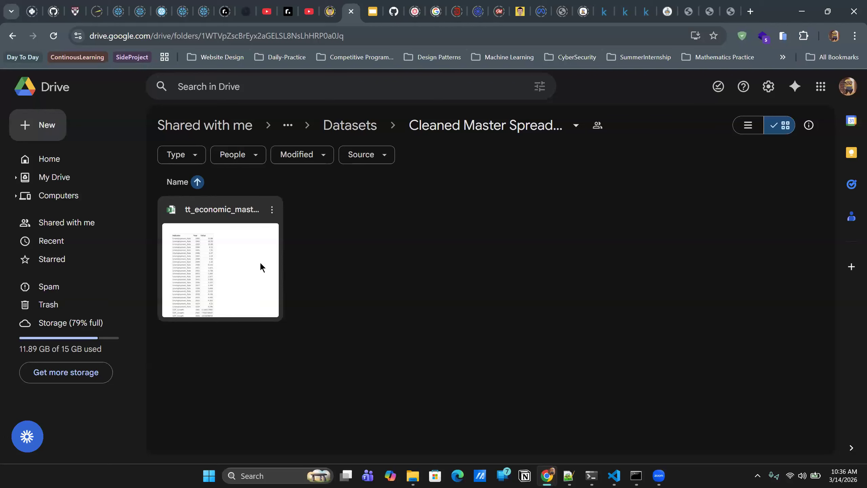
click(503, 116)
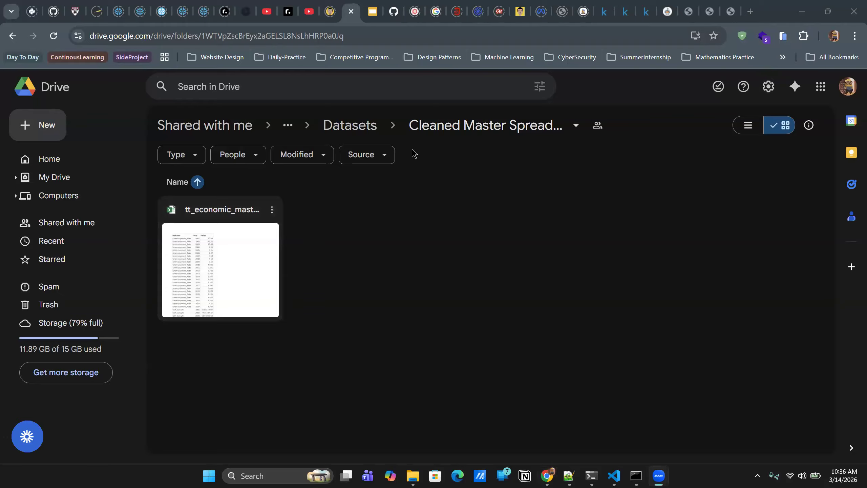
- Open the Raw Datasets folder and start downloading gdp-data-raw.xlsx
click(347, 127)
double_click(354, 210)
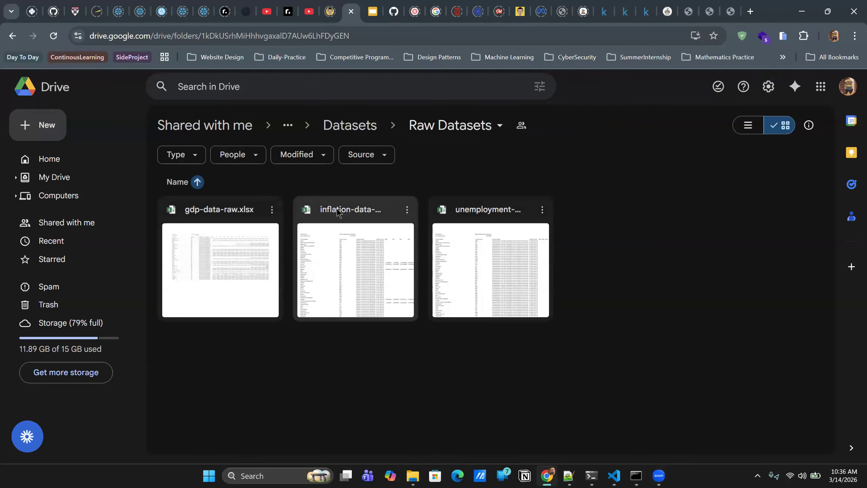
click(268, 214)
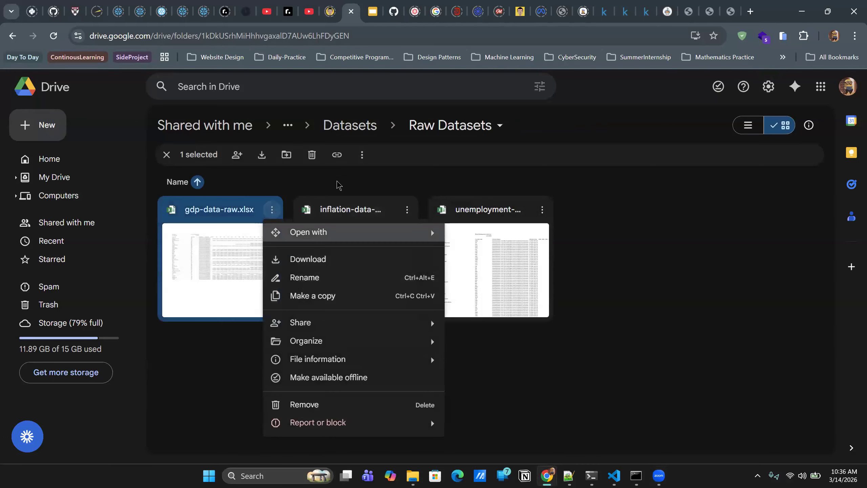
click(345, 259)
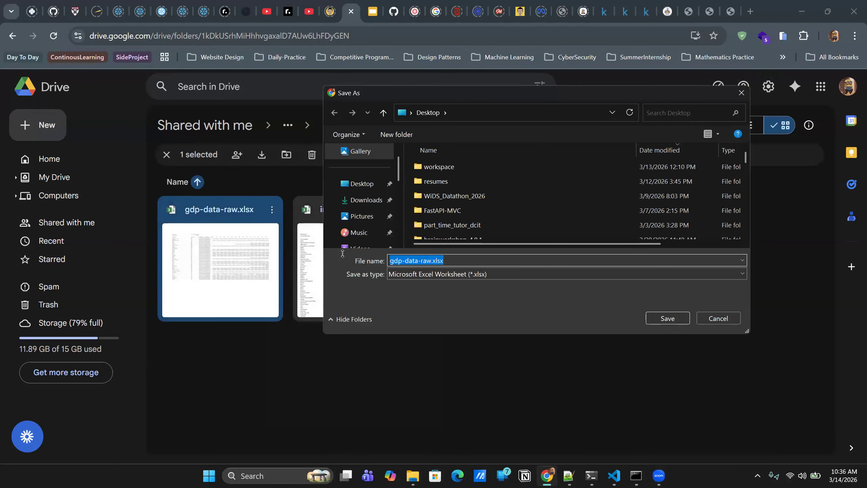
- Create a folder named practice_cleaning_v2 inside Desktop > WiDS_Datathon_2026 > powerbi and save gdp-data-raw.xlsx in it
double_click(451, 195)
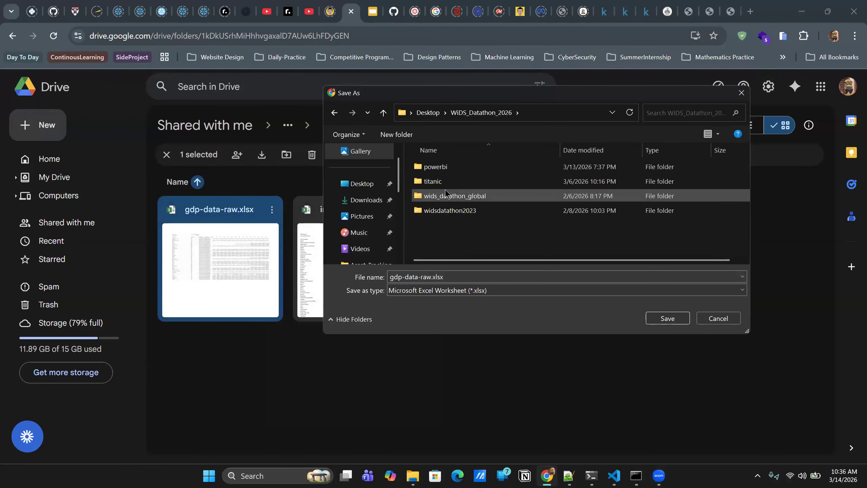
double_click(444, 167)
right_click(529, 170)
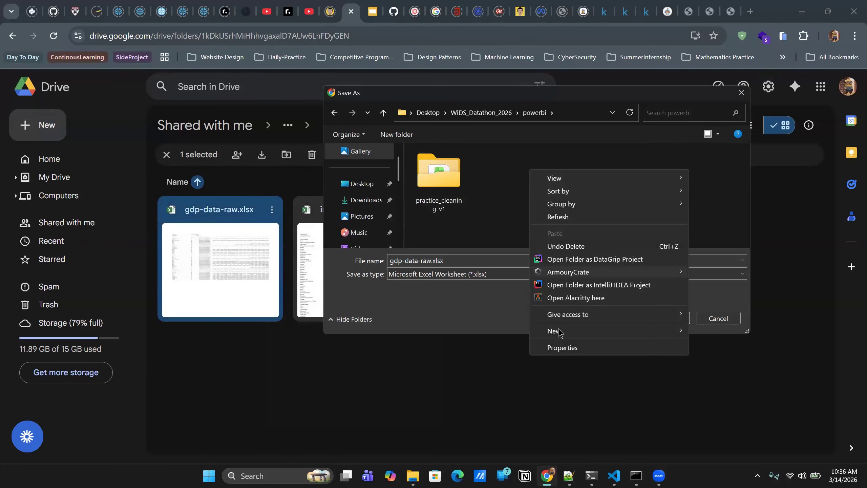
mouse_move(581, 332)
click(729, 175)
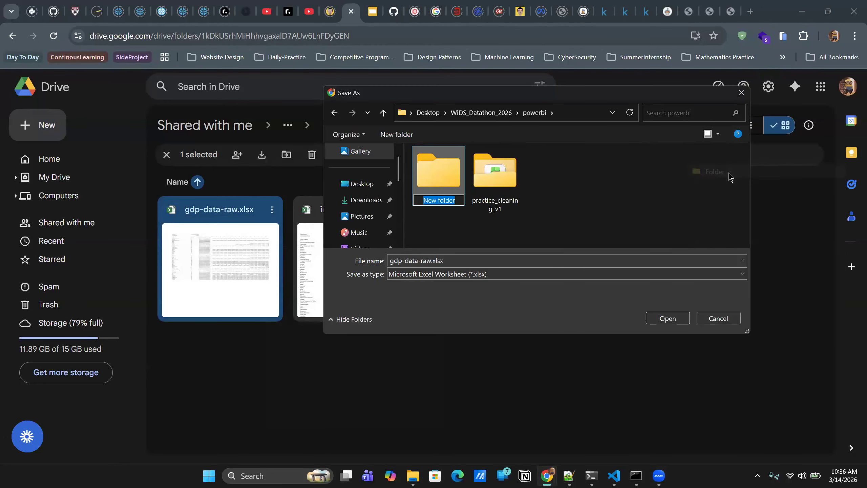
text(practice_clenai)
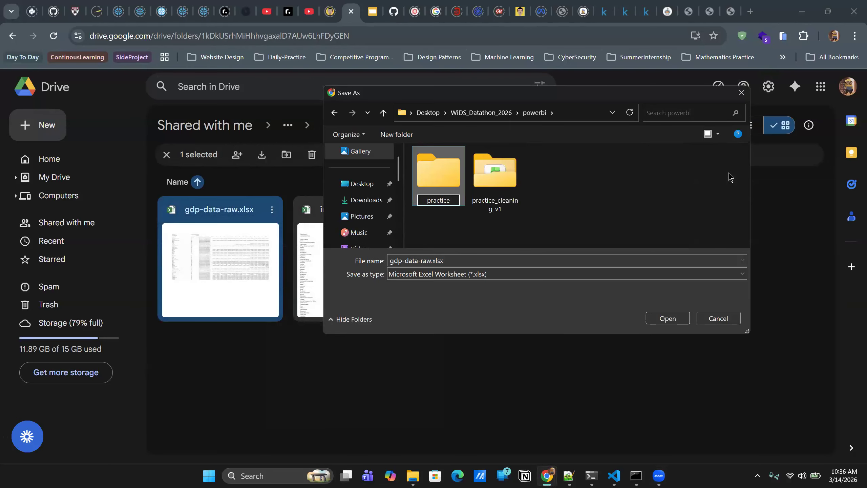
key(BackSpace)
key(BackSpace)
key(BackSpace)
text(aning_v2)
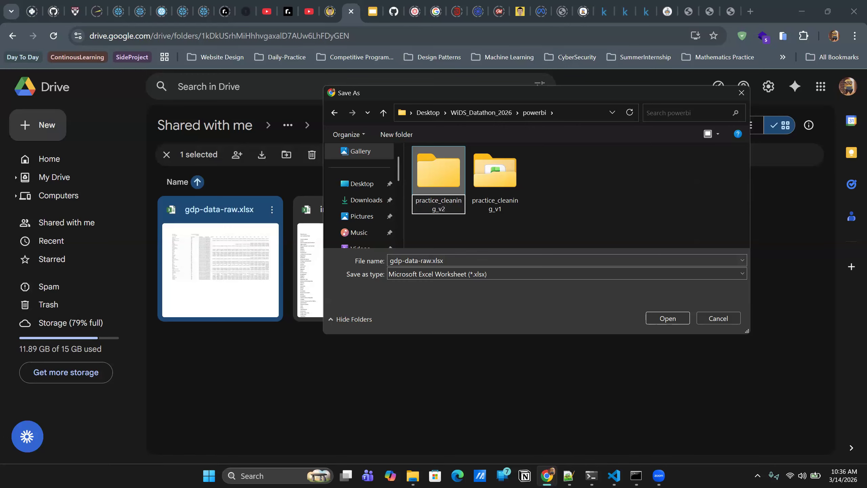
double_click(478, 183)
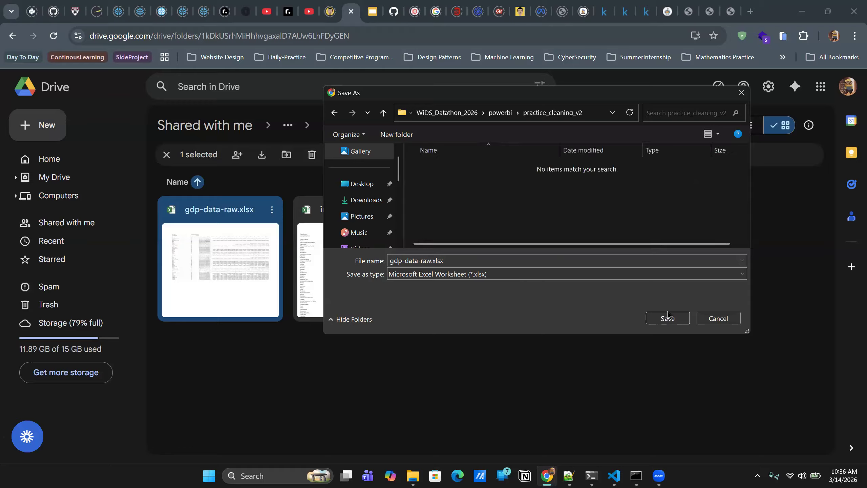
click(667, 318)
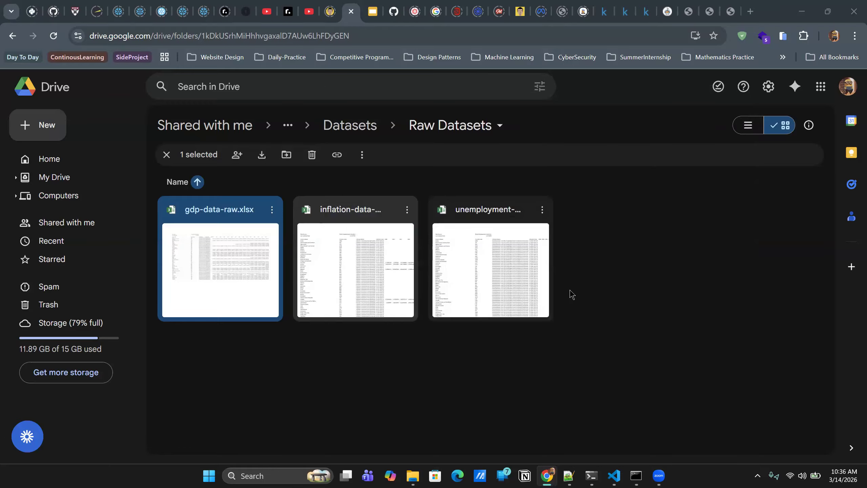
- Download inflation-data-raw.xlsx into the practice_cleaning_v2 folder
click(406, 209)
click(406, 260)
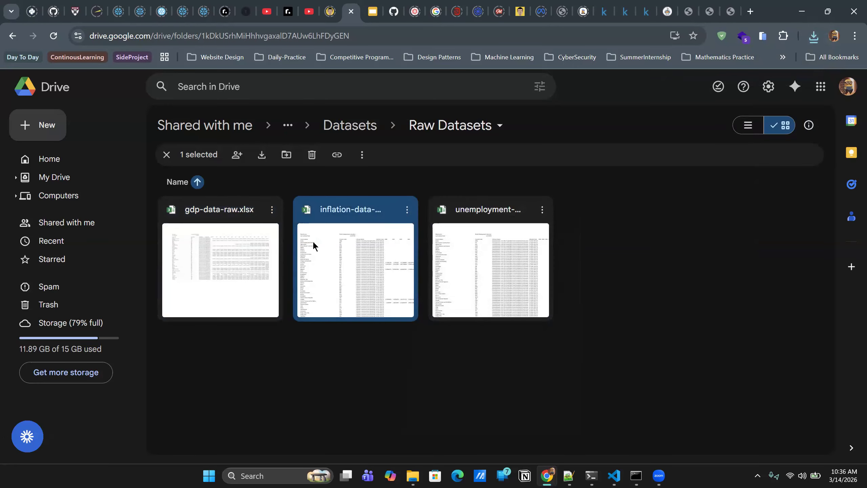
click(510, 199)
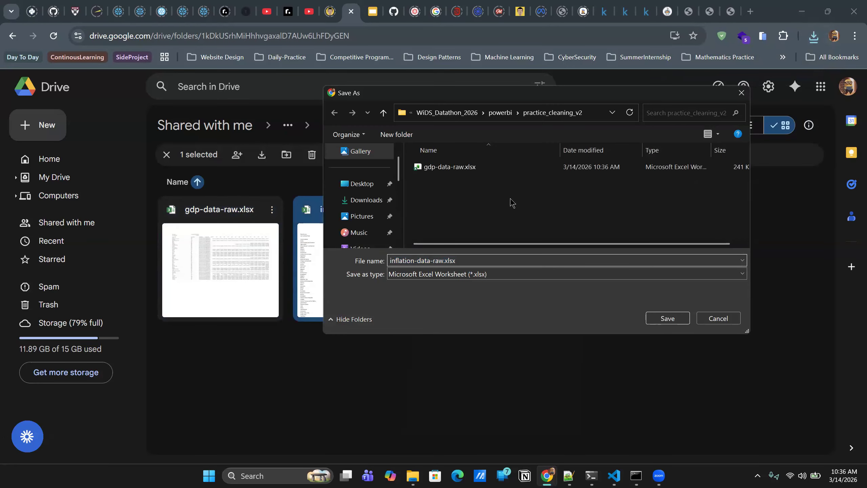
click(667, 318)
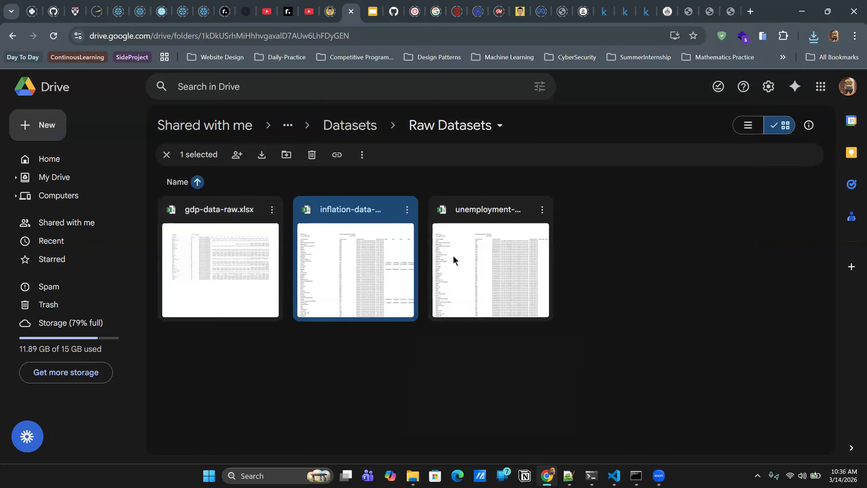
- Download the raw unemployment dataset, unemployment-data-raw..xlsx, into the practice_cleaning_v2 folder
click(542, 209)
click(550, 257)
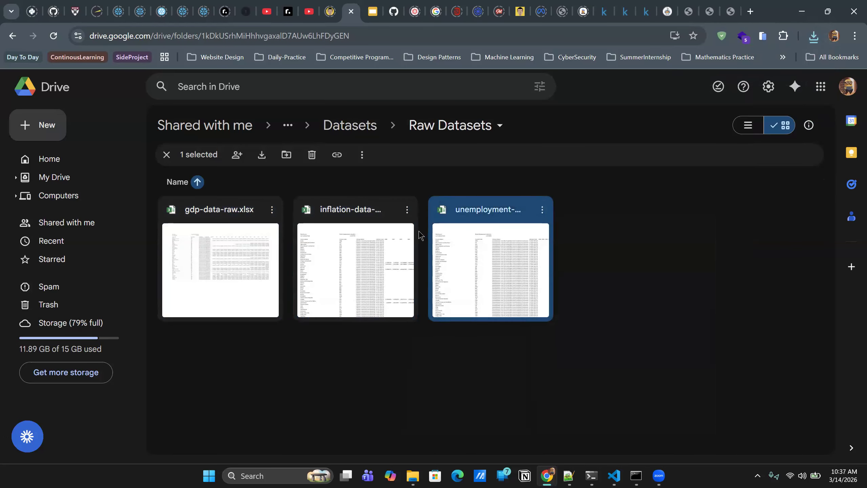
click(650, 318)
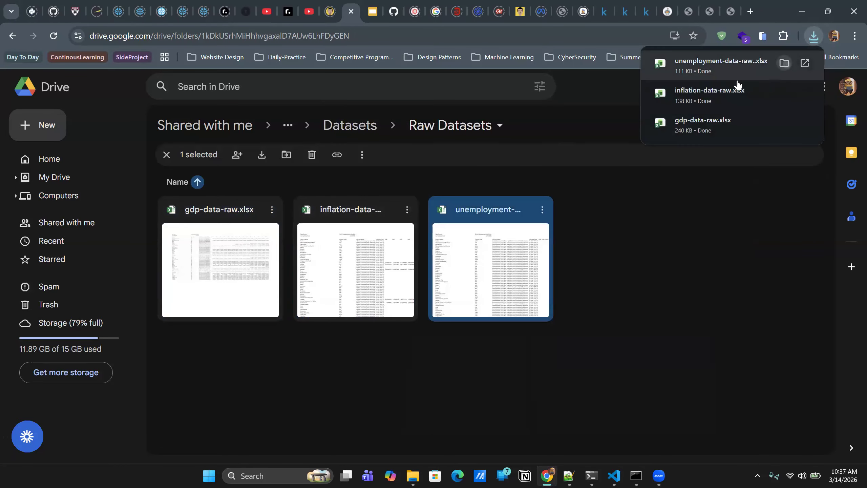
- Show the downloaded unemployment-data-raw..xlsx in its folder, open it in Excel and dismiss the Office sign-in notice
click(784, 63)
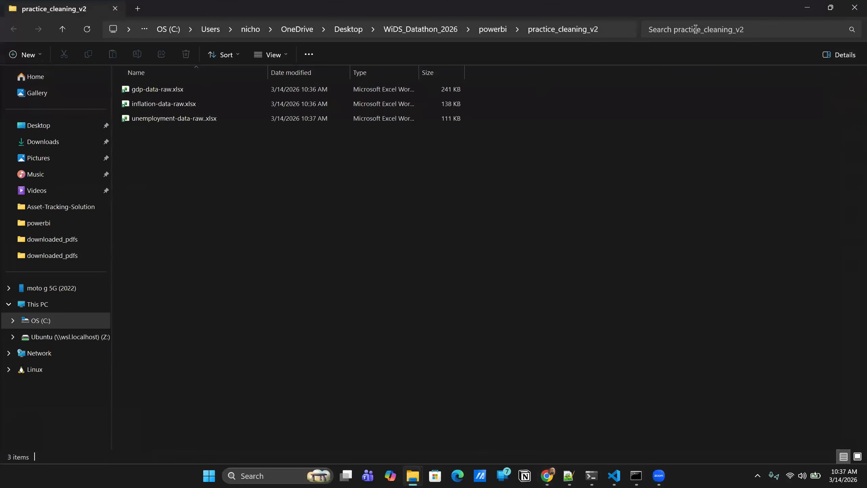
click(807, 8)
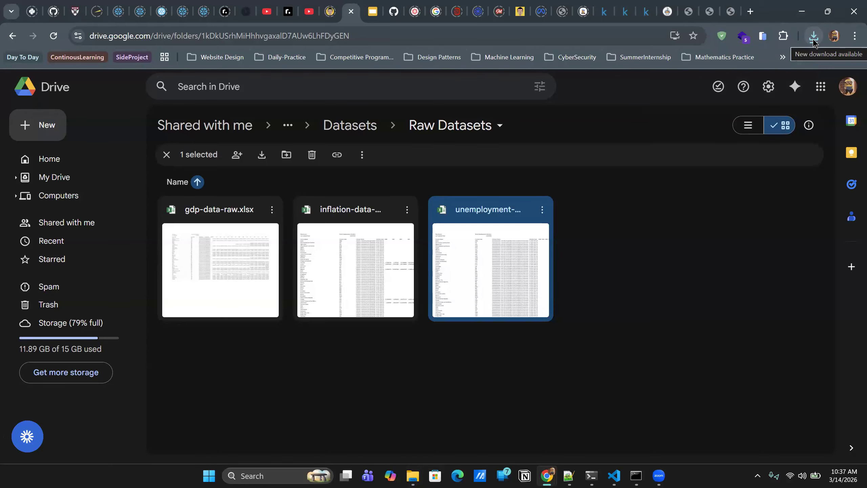
click(814, 37)
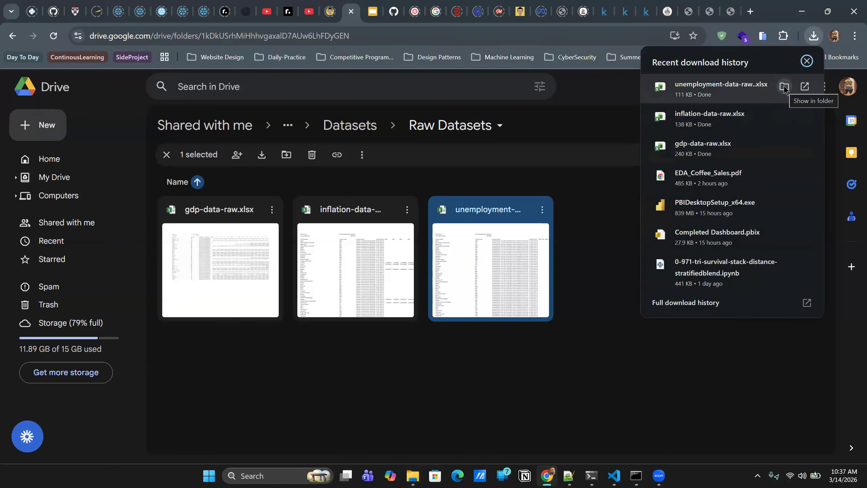
click(784, 86)
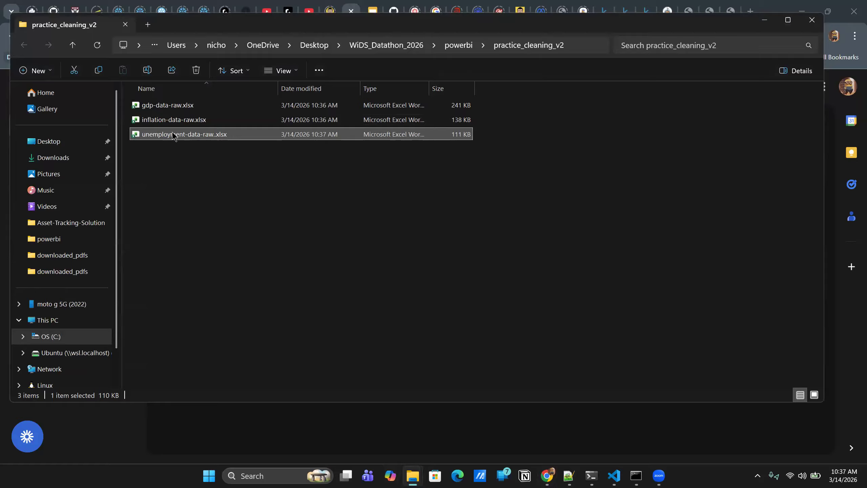
double_click(190, 137)
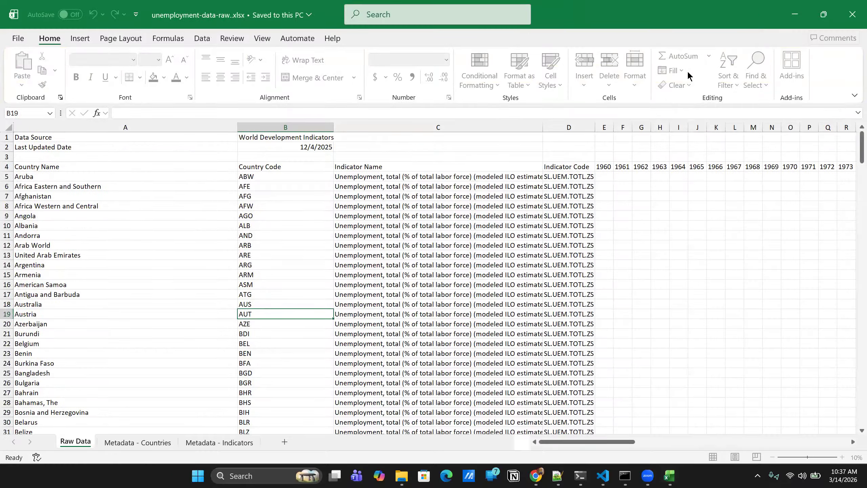
click(265, 113)
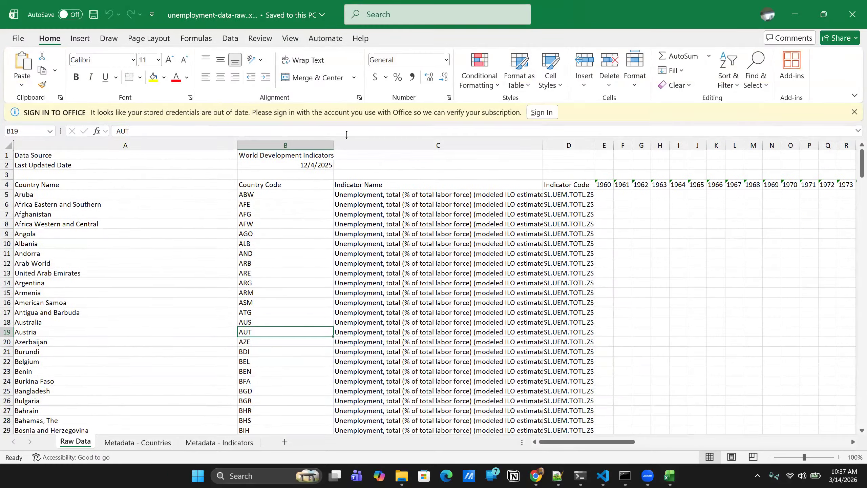
click(854, 112)
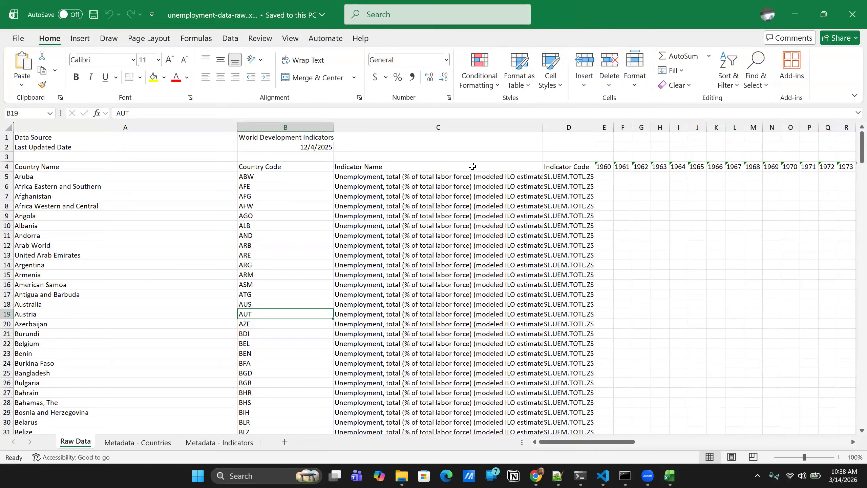
- Examine the Raw Data, Metadata - Countries and Metadata - Indicators sheets, including the indicator source columns, and return to Raw Data
scroll(362, 256, down, 2)
scroll(345, 255, up, 2)
click(124, 442)
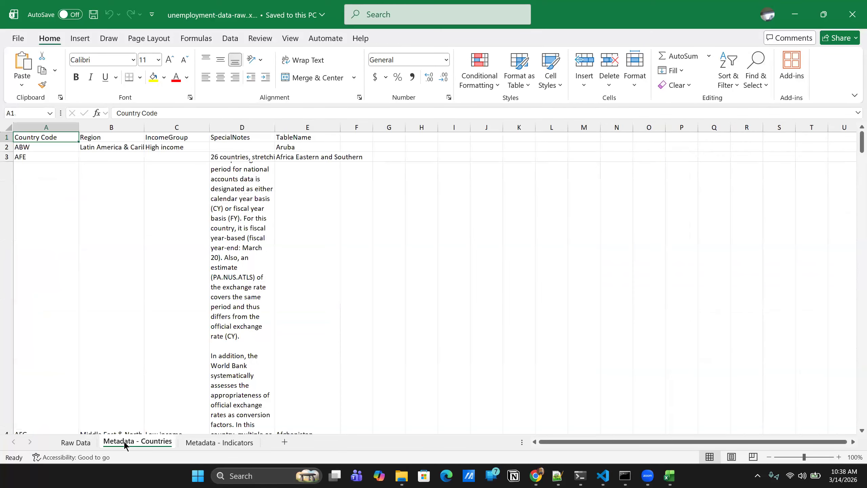
click(209, 442)
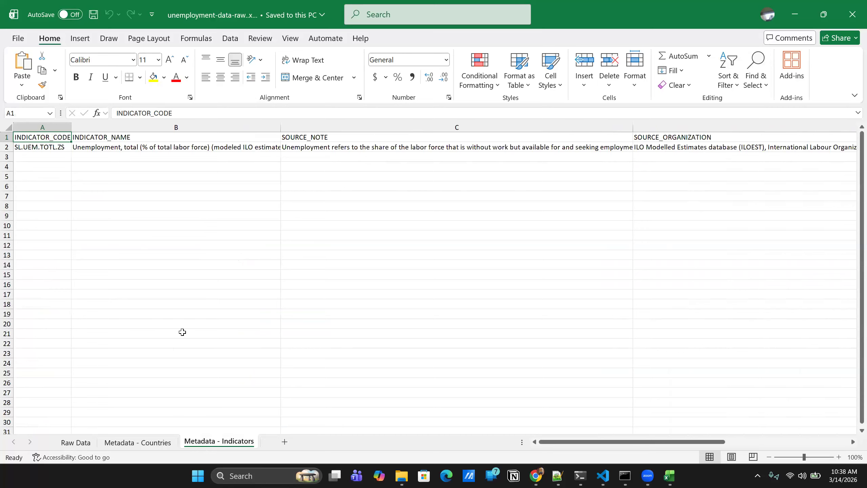
scroll(241, 308, right, 5)
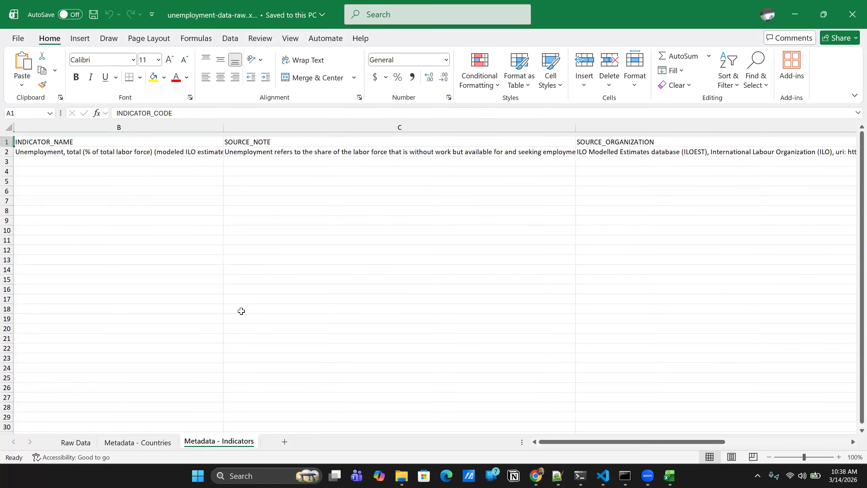
scroll(231, 297, left, 5)
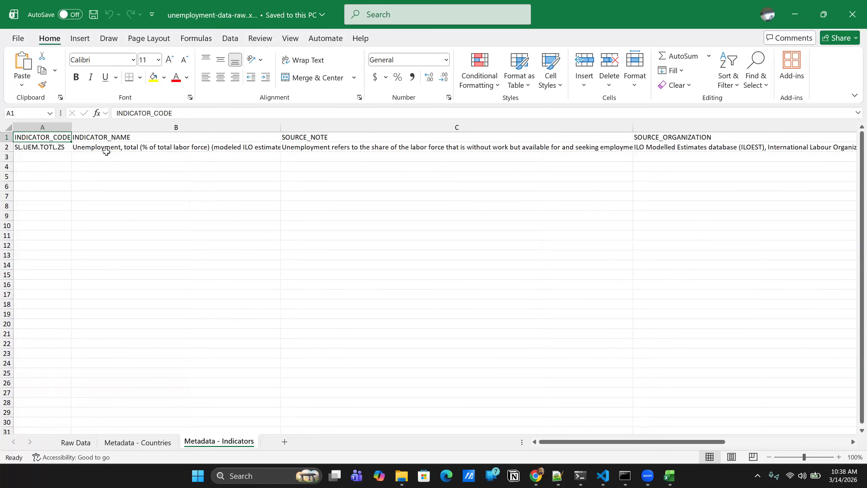
scroll(324, 147, right, 8)
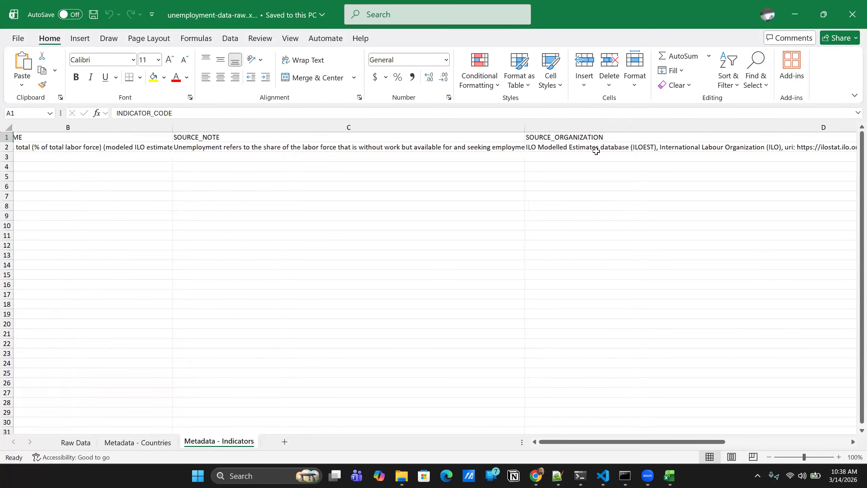
scroll(587, 150, right, 3)
scroll(577, 151, left, 10)
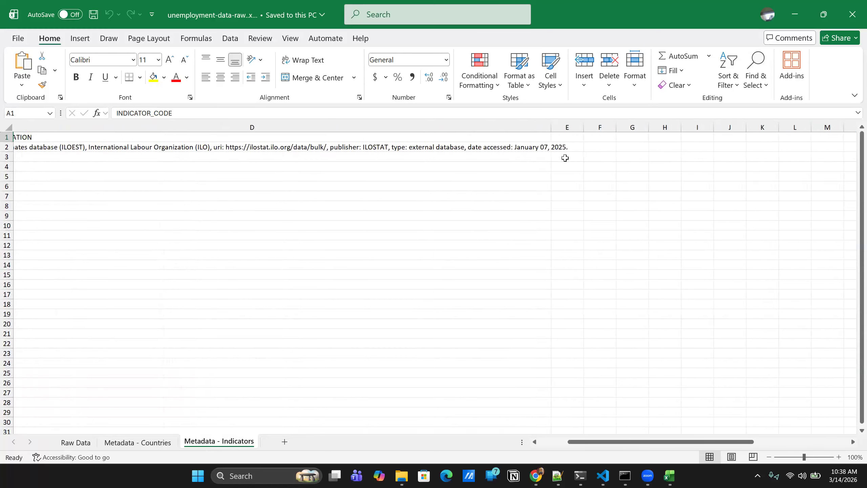
click(67, 446)
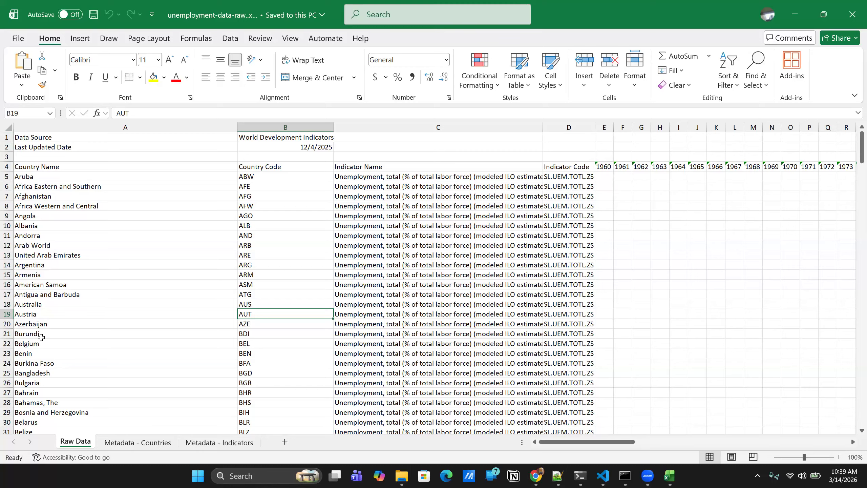
- Create a copy of the Raw Data sheet in the same workbook, placed before the original Raw Data sheet
right_click(75, 443)
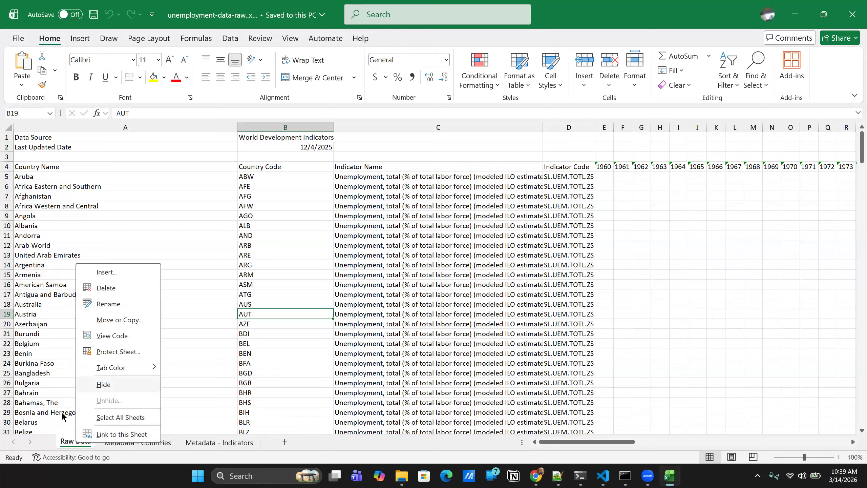
click(48, 441)
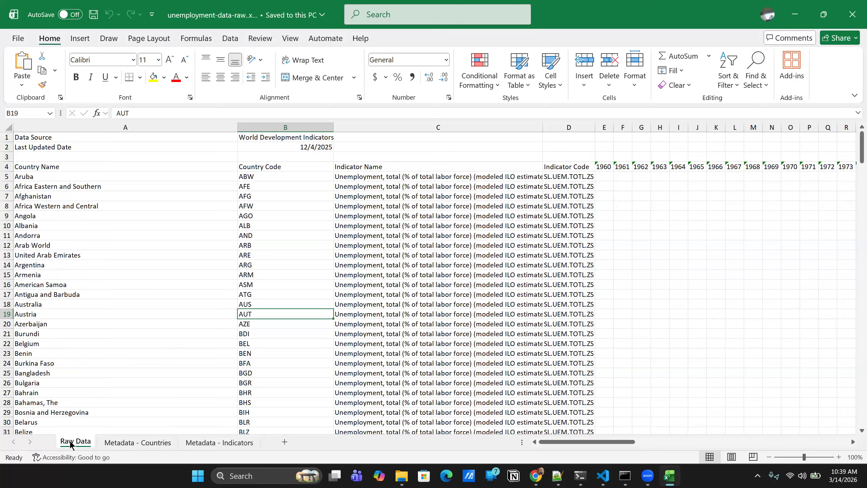
right_click(71, 441)
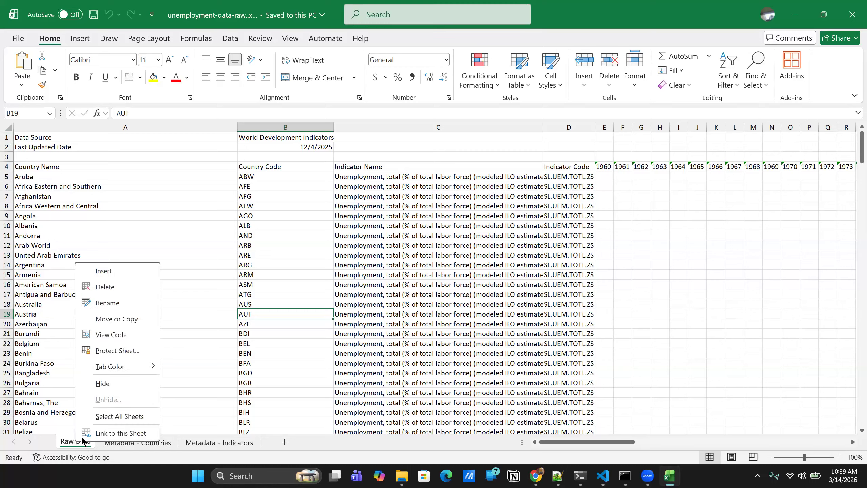
click(112, 322)
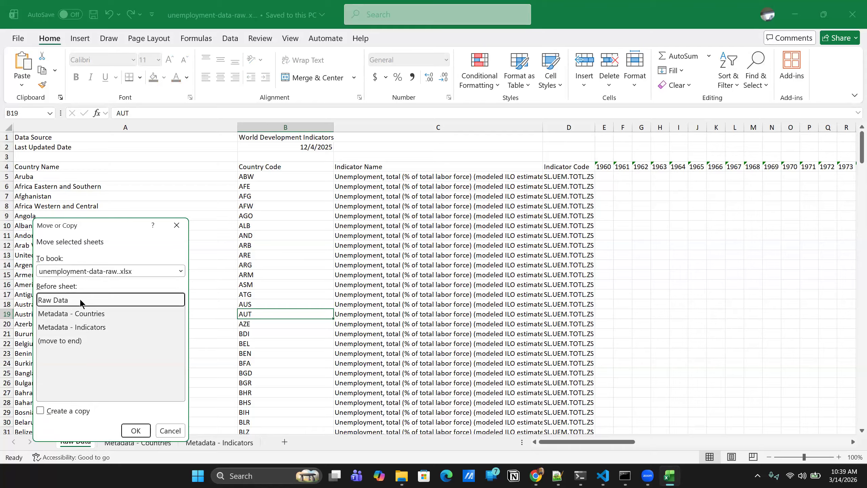
click(40, 410)
click(131, 429)
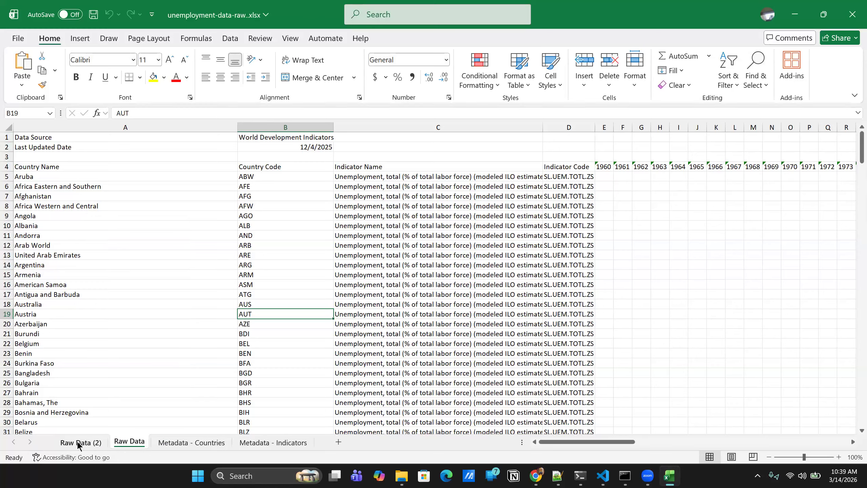
- Rename the copied sheet as Raw Data To Clean
double_click(98, 441)
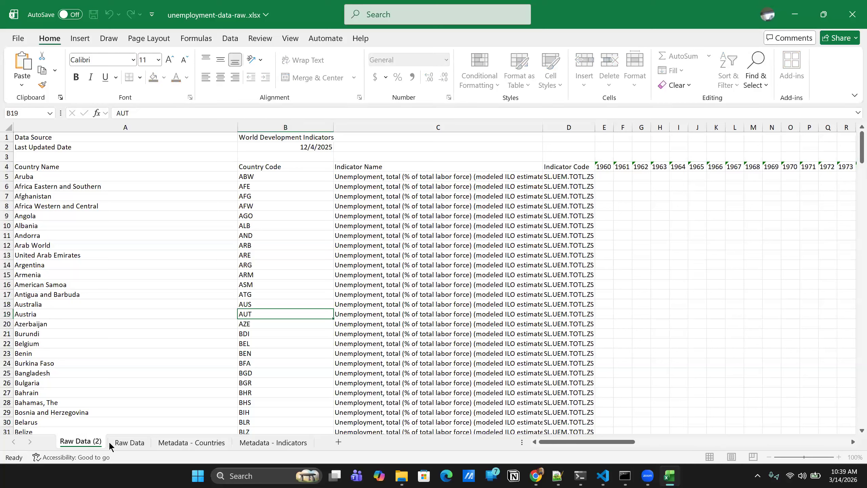
key(BackSpace)
key(BackSpace)
key(BackSpace)
key(BackSpace)
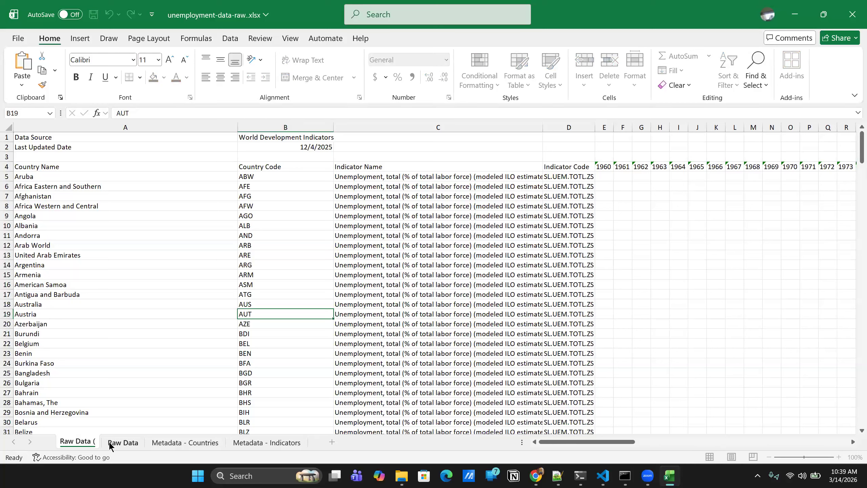
text(Copy)
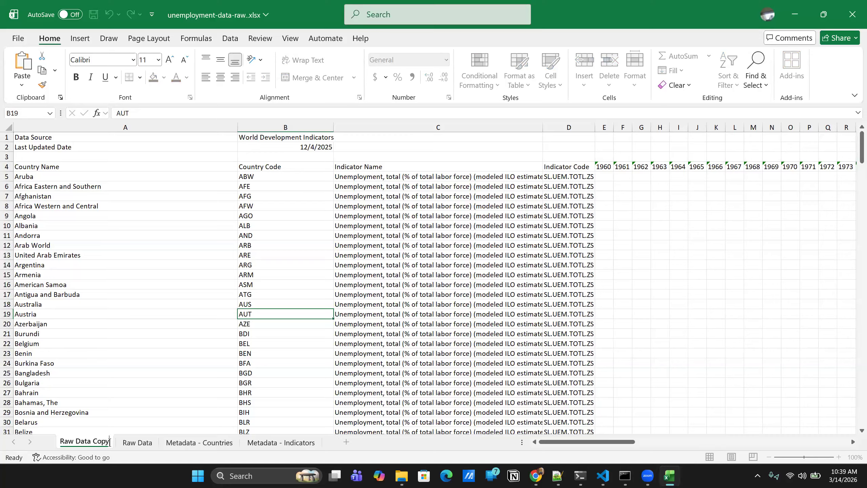
key(BackSpace)
key(BackSpace)
key(BackSpace)
key(BackSpace)
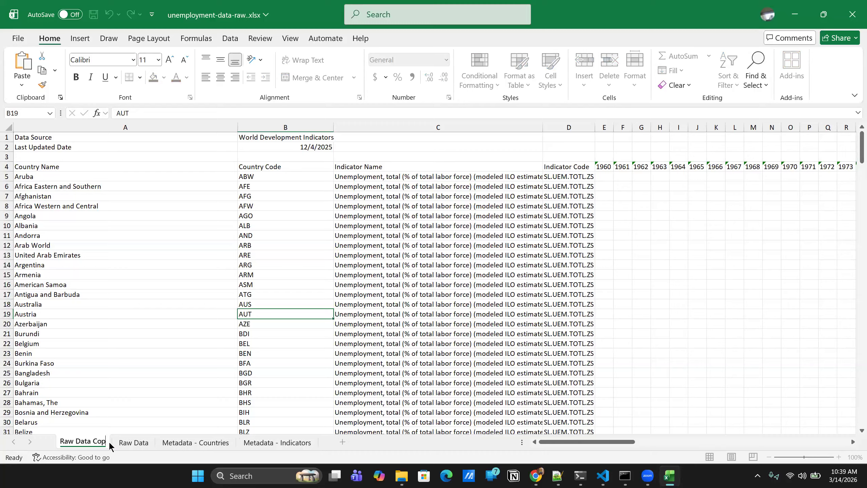
text(To)
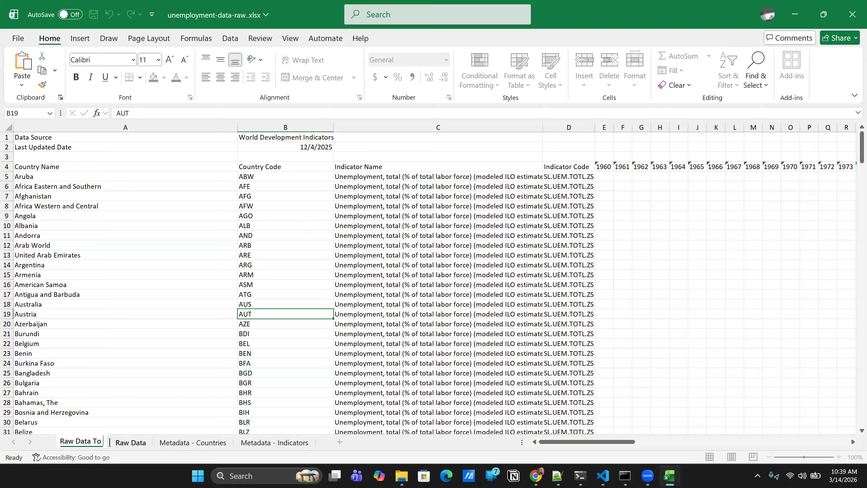
text( Clean)
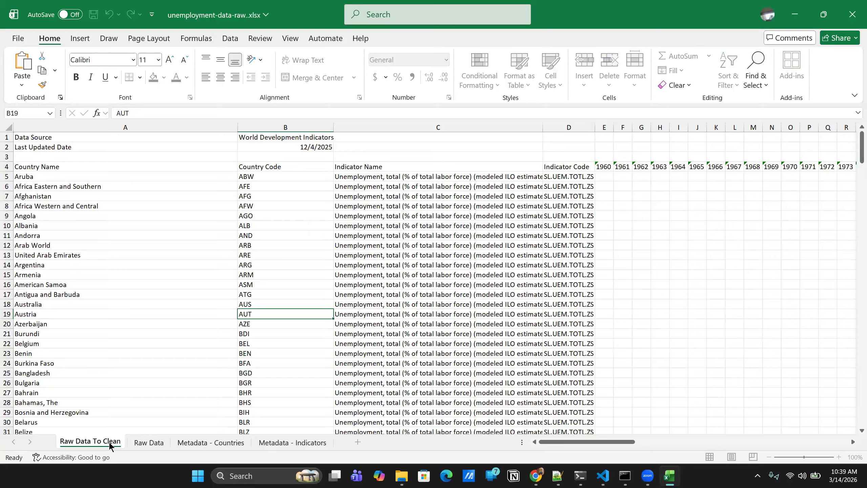
key(Return)
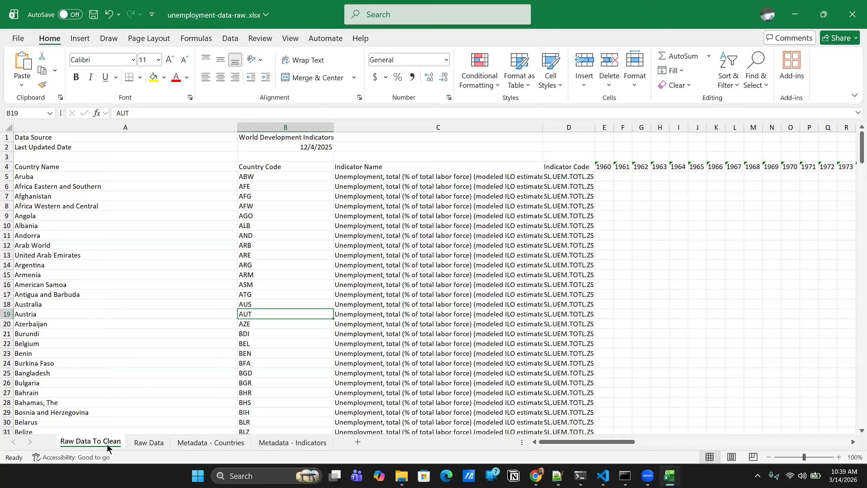
- Hide rows 1 to 3 above the column headers on the Raw Data To Clean sheet
click(132, 442)
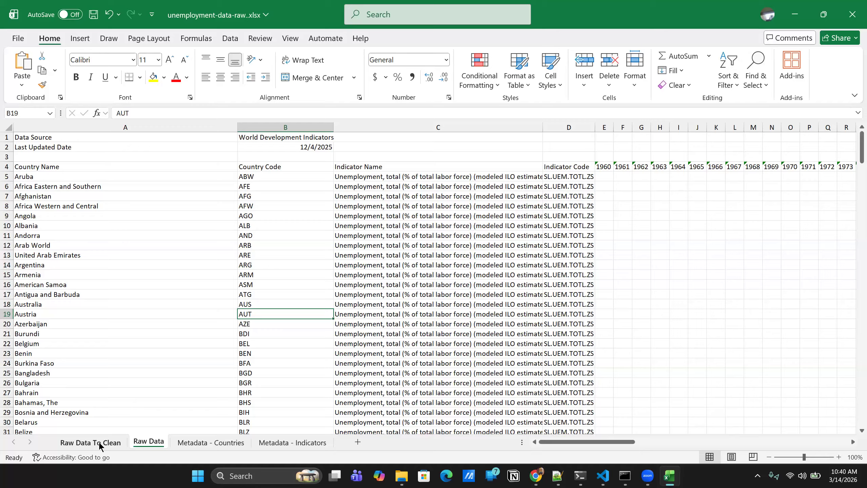
click(99, 442)
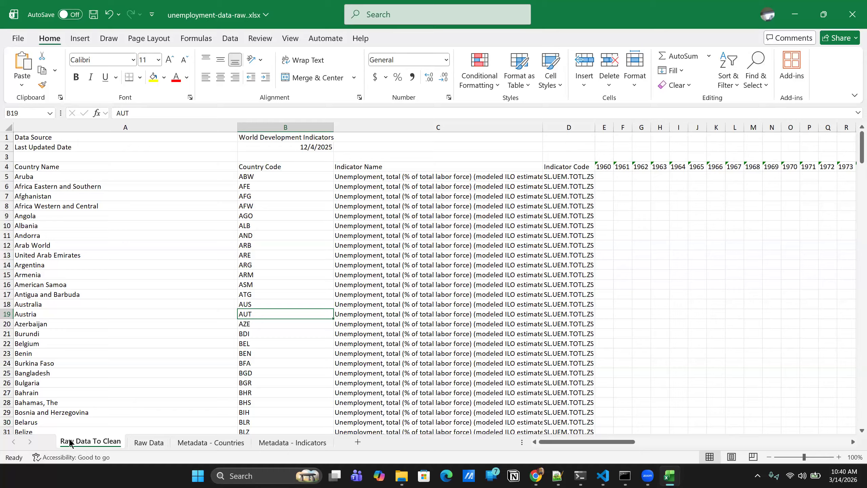
click(7, 137)
ctrl+click(7, 147)
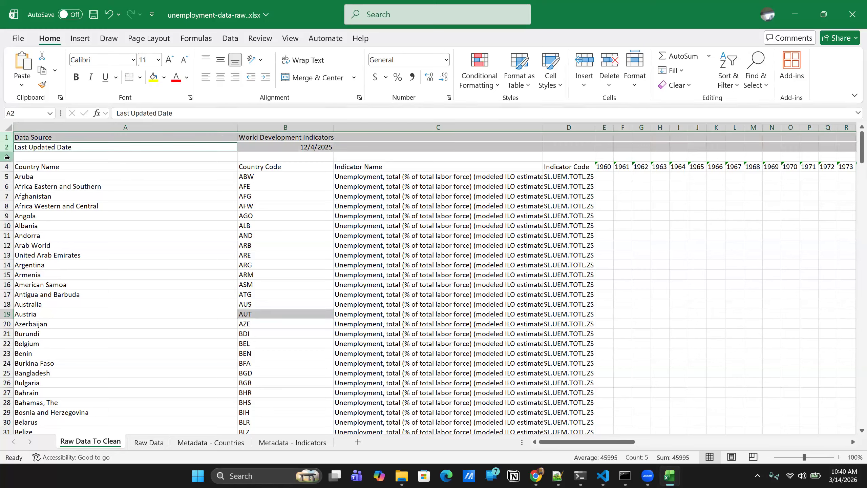
ctrl+click(7, 157)
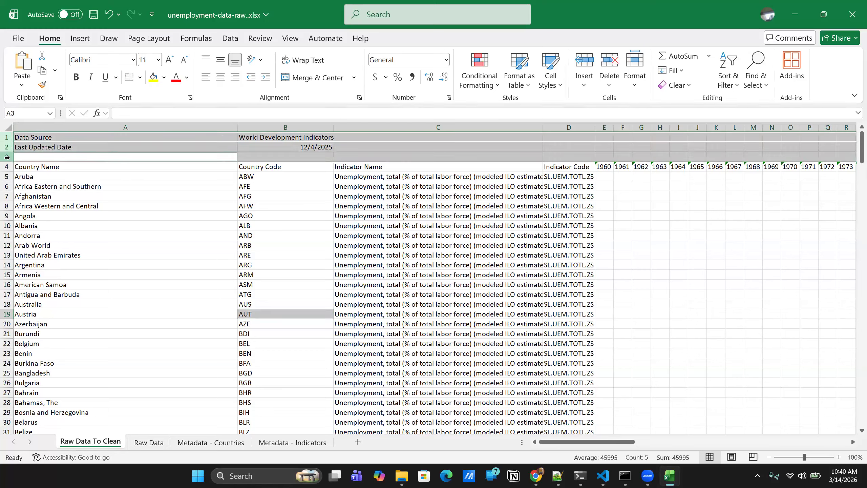
right_click(7, 136)
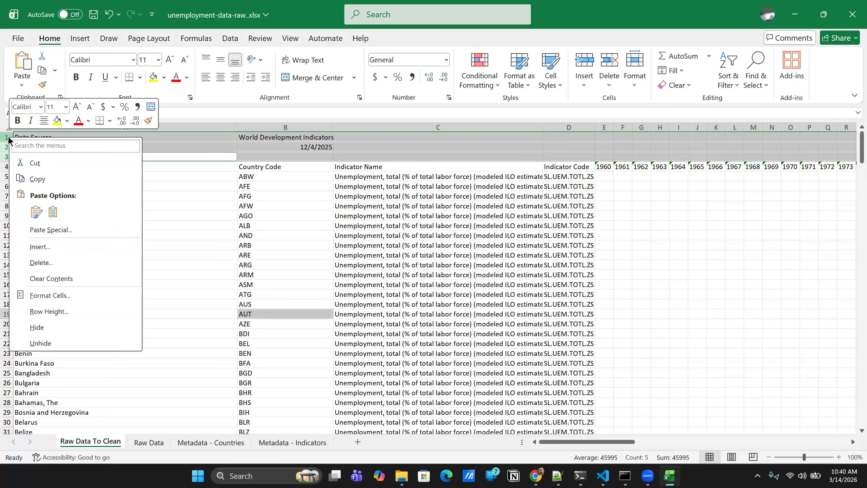
click(37, 328)
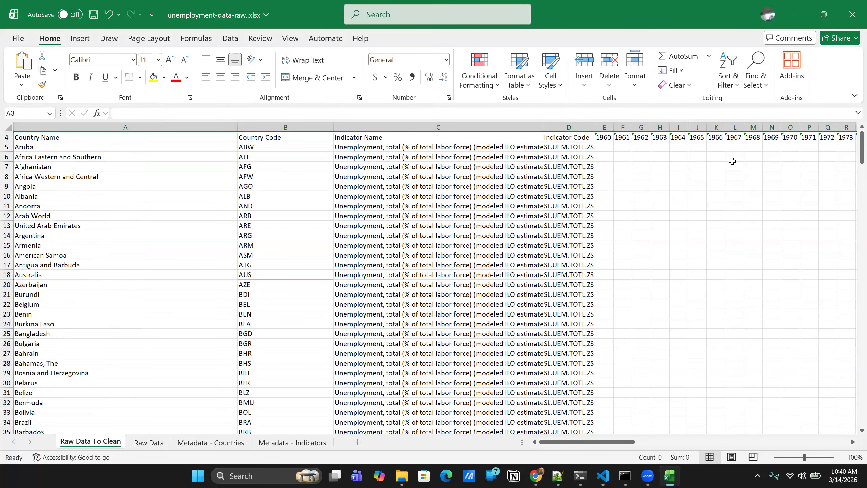
- Look across the year columns and add filters to the header row, row 4, of Raw Data To Clean
scroll(629, 180, right, 10)
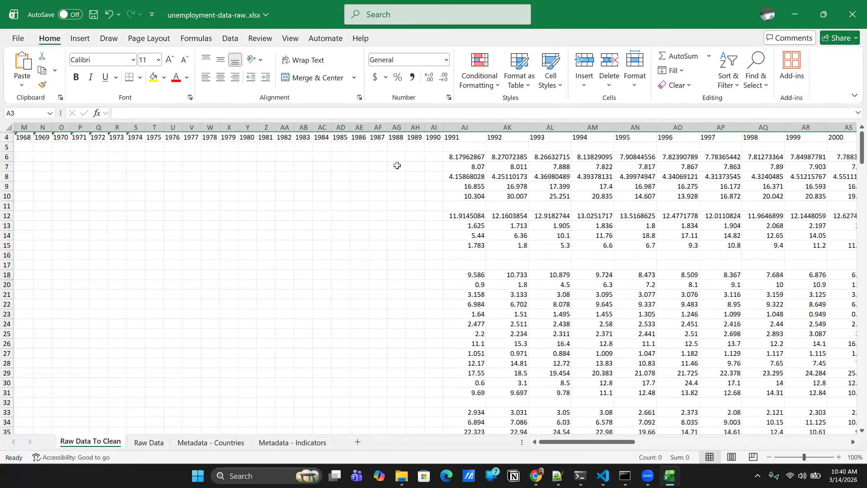
scroll(667, 185, right, 6)
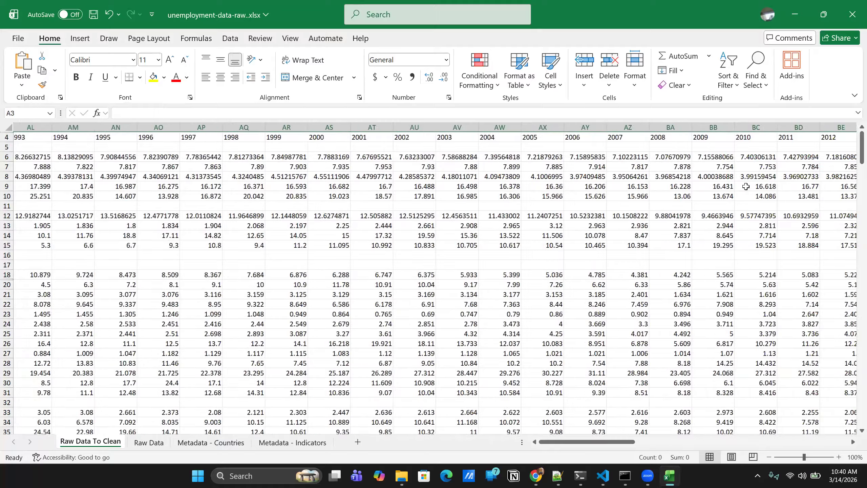
scroll(689, 186, left, 12)
scroll(689, 185, left, 3)
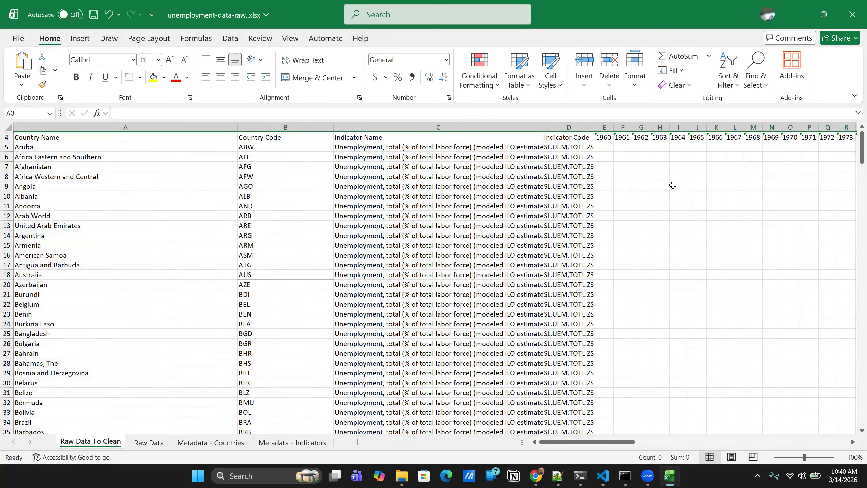
click(6, 136)
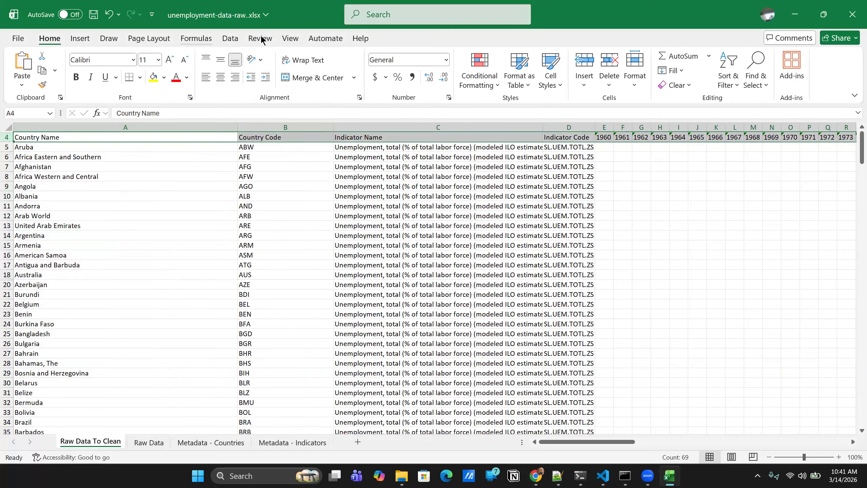
click(223, 40)
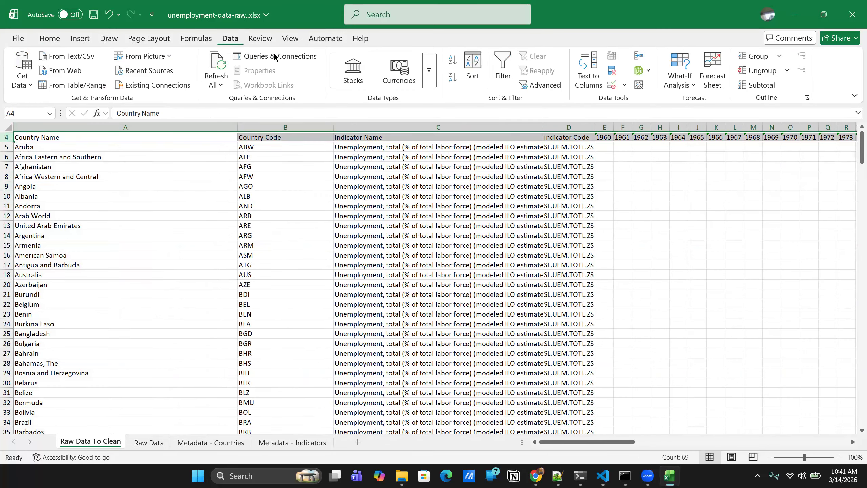
click(501, 70)
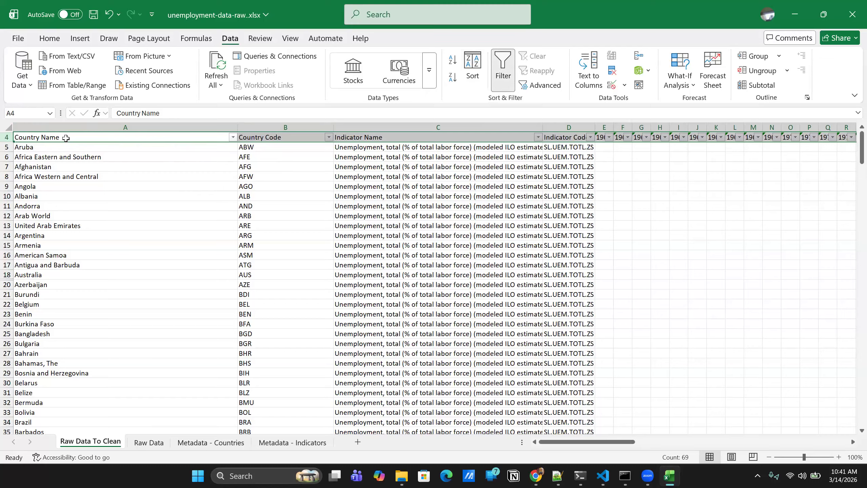
- Filter the Country Name column to show only Trinidad and Tobago and look over its yearly unemployment values
click(233, 137)
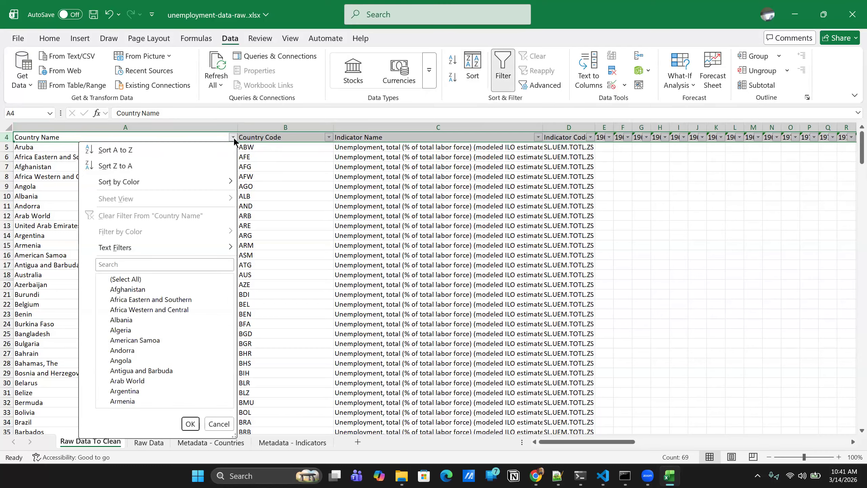
click(126, 264)
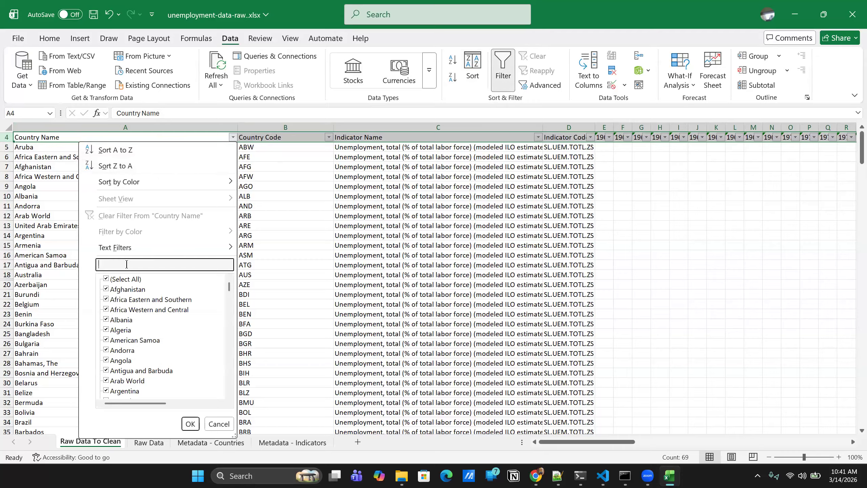
text(Trinidad)
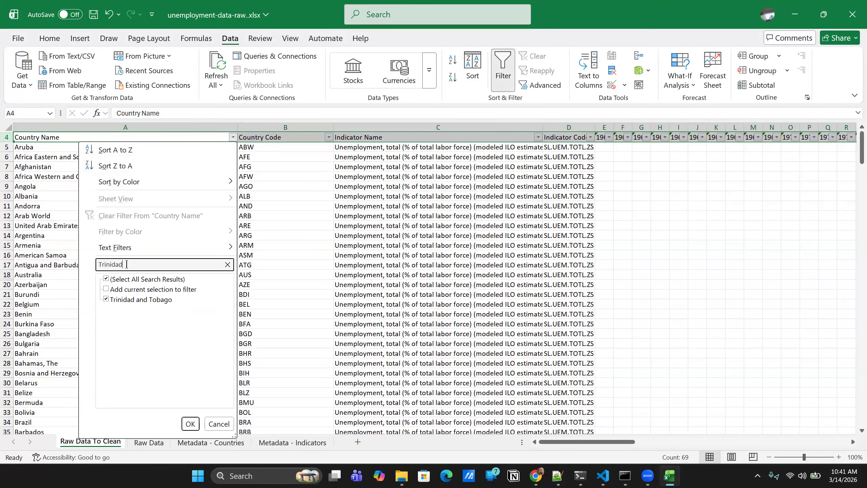
click(132, 300)
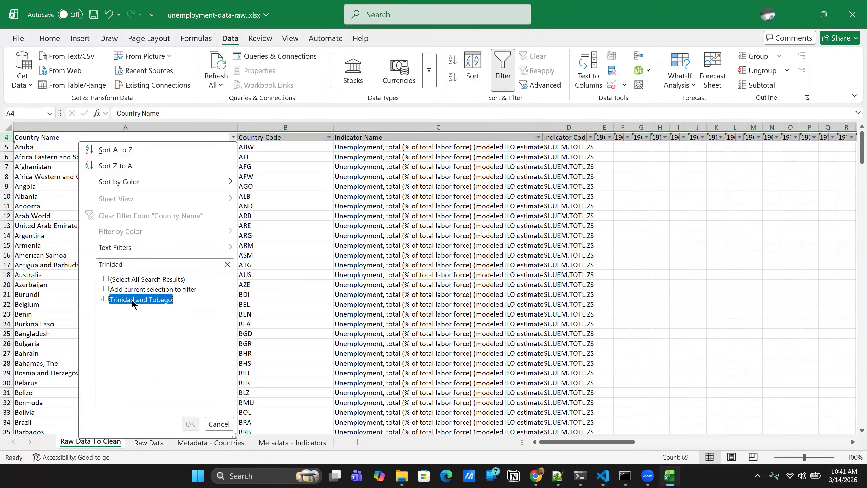
click(106, 298)
click(186, 424)
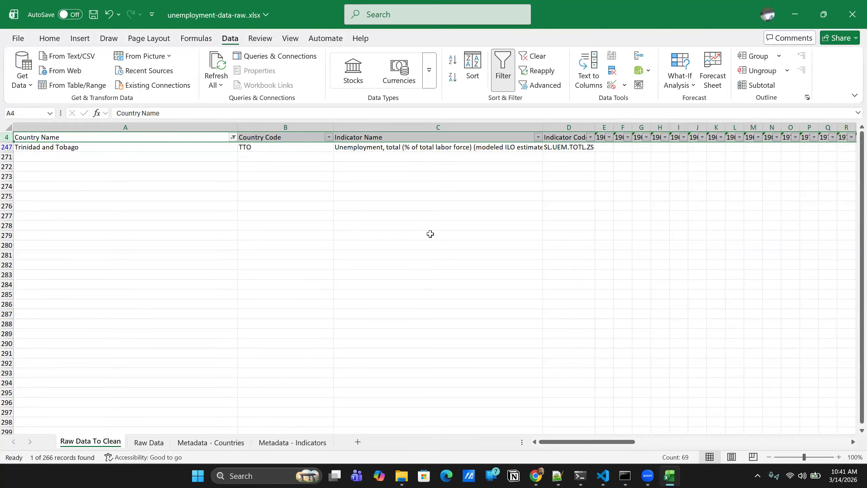
scroll(426, 232, right, 10)
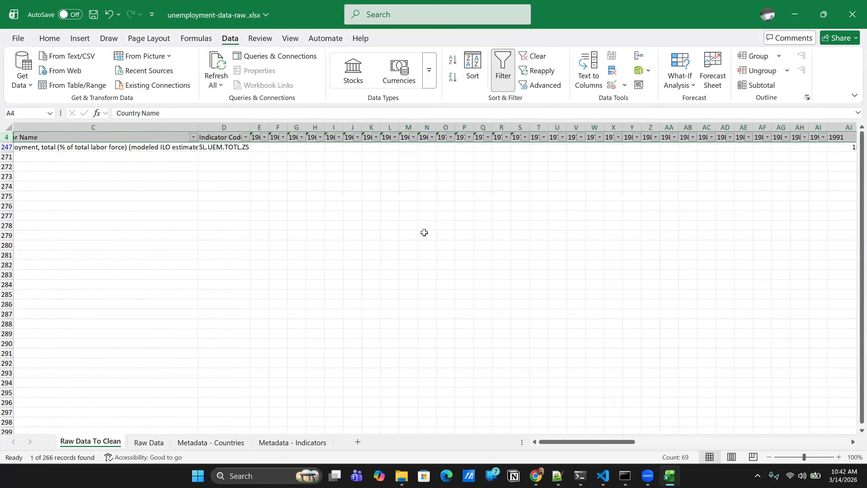
scroll(424, 232, left, 7)
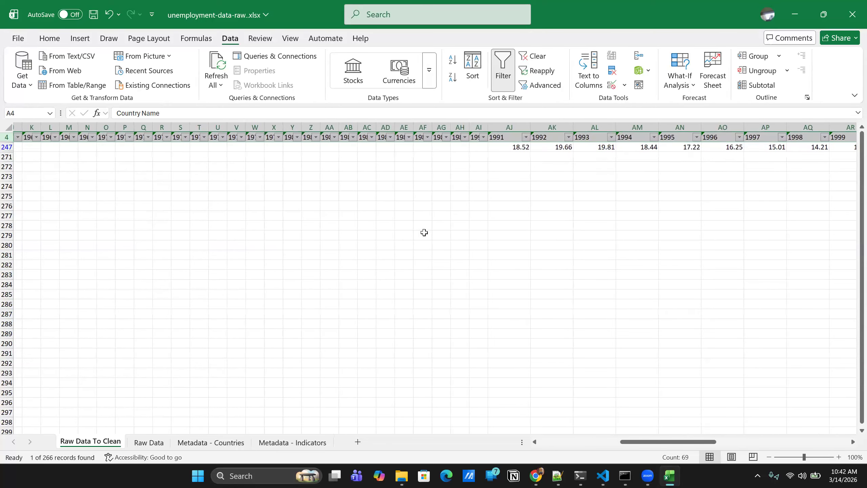
scroll(424, 233, left, 10)
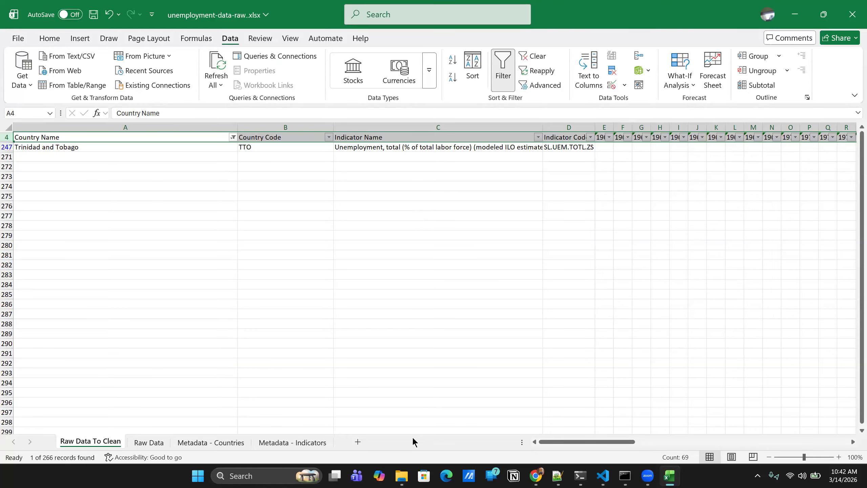
- Switch to the practice_cleaning_v2 folder in File Explorer and open inflation-data-raw.xlsx in Excel
mouse_move(402, 476)
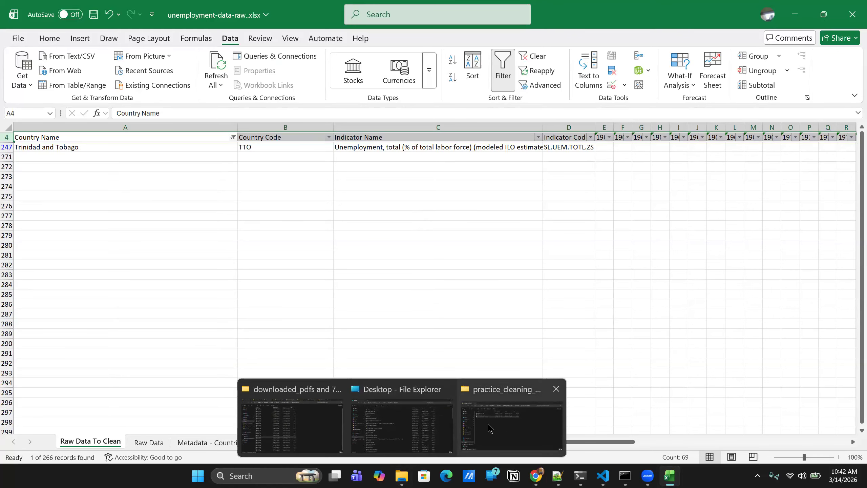
click(490, 429)
click(185, 120)
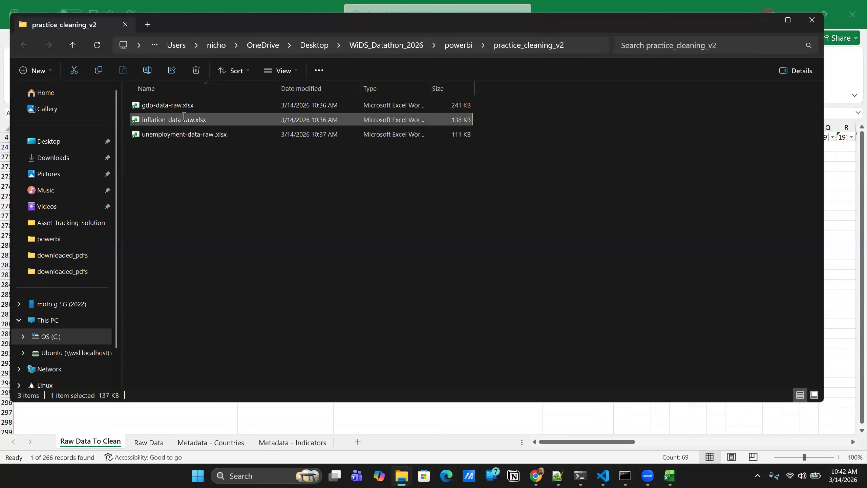
double_click(183, 119)
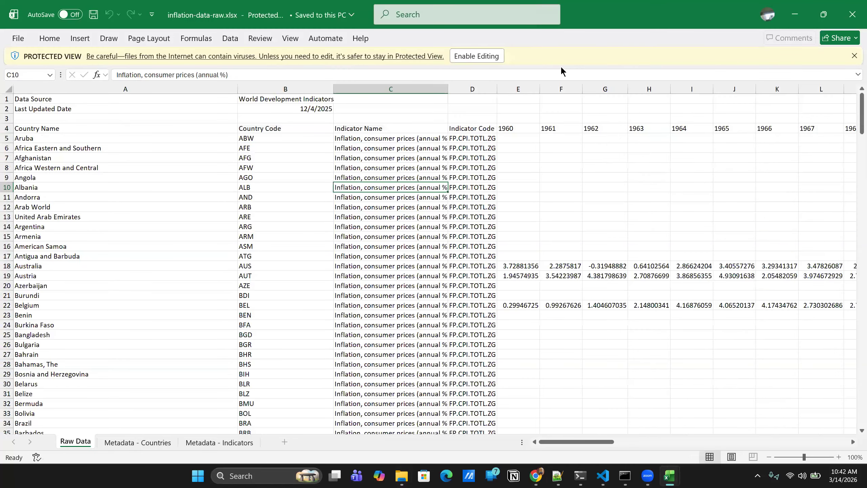
- Enable editing and the blocked external data content in inflation-data-raw.xlsx
click(474, 56)
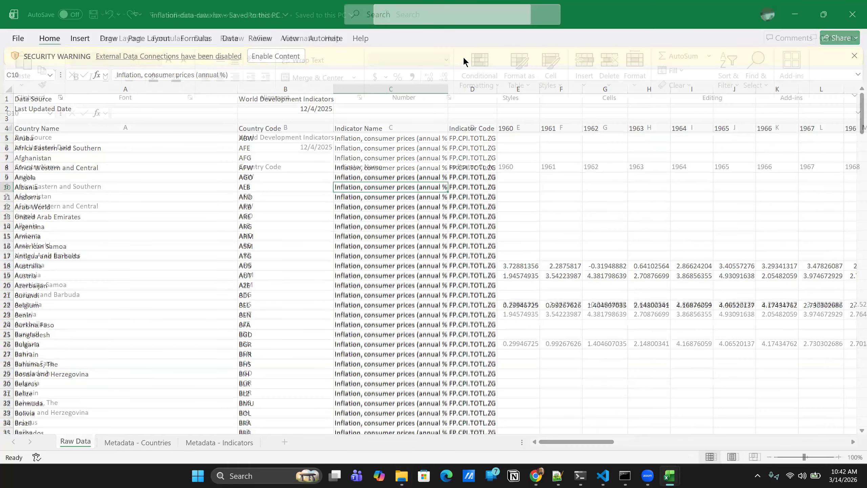
click(288, 112)
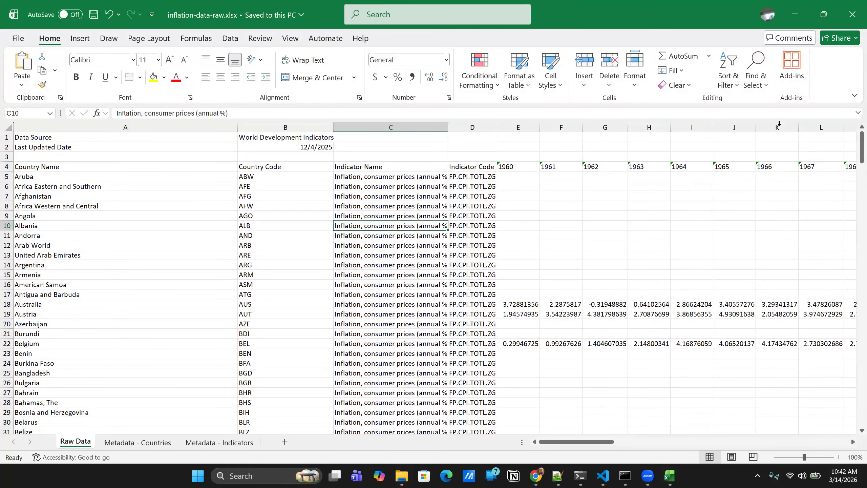
- Open gdp-data-raw.xlsx from the practice_cleaning_v2 folder in File Explorer and enable its editing and external data content
click(402, 475)
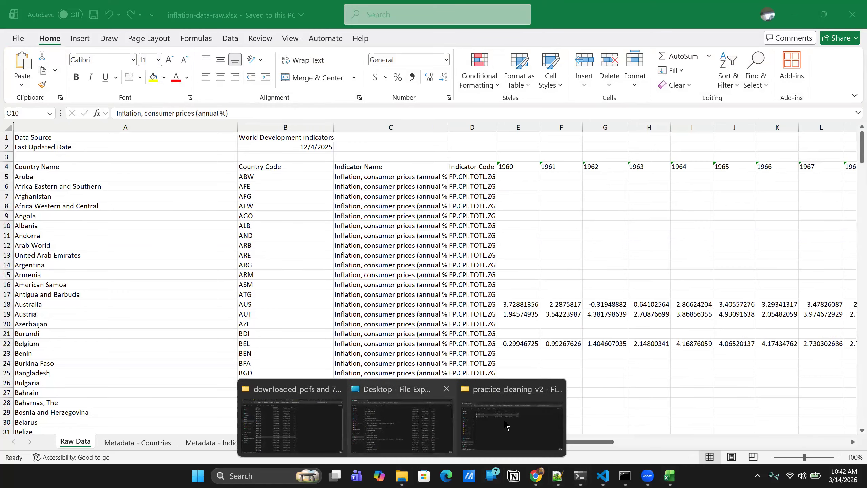
click(509, 426)
double_click(191, 108)
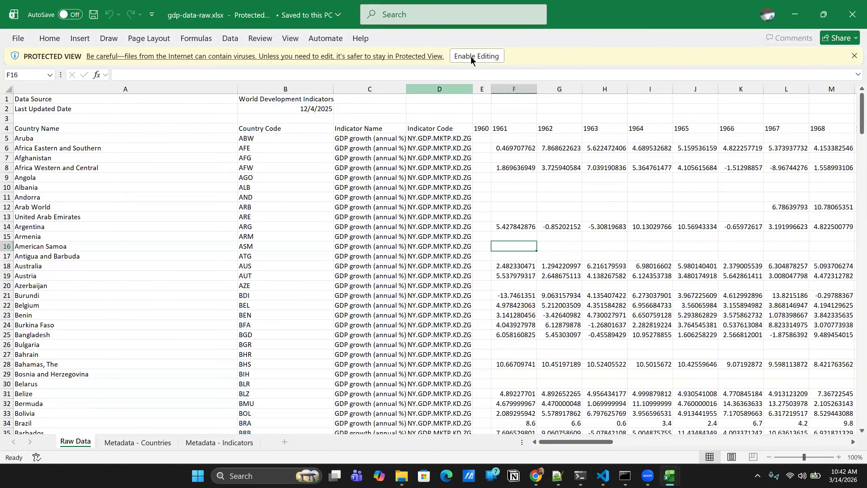
click(468, 58)
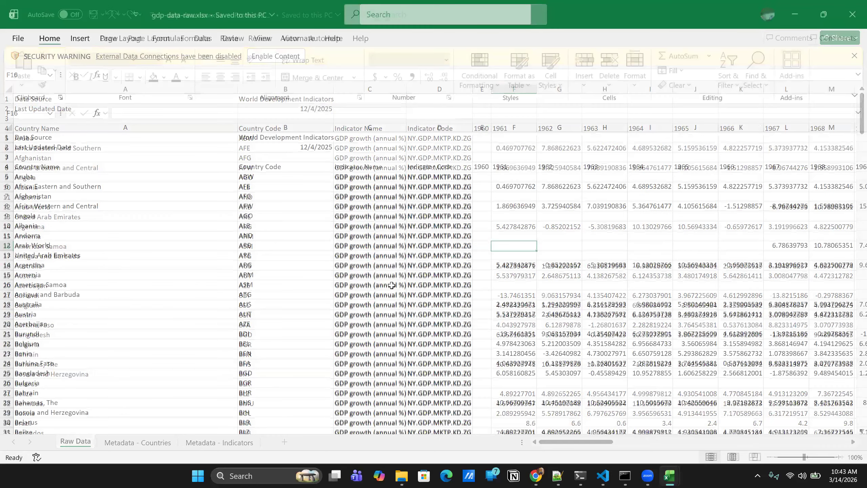
click(294, 112)
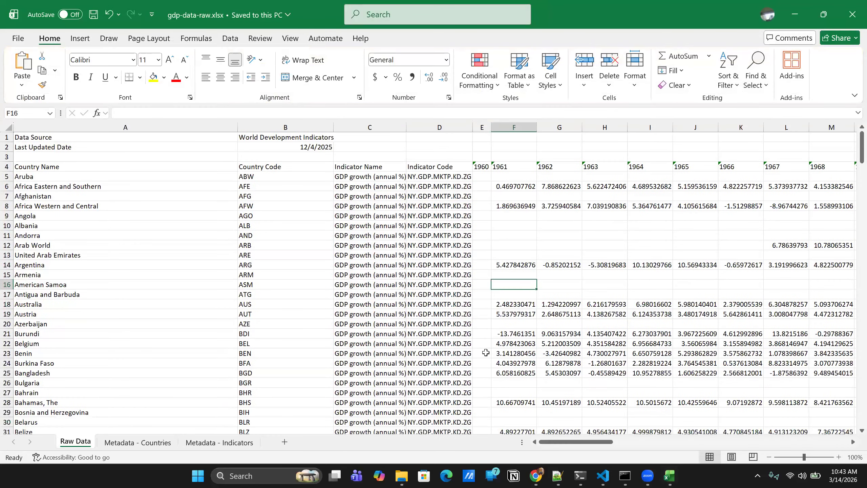
click(7, 136)
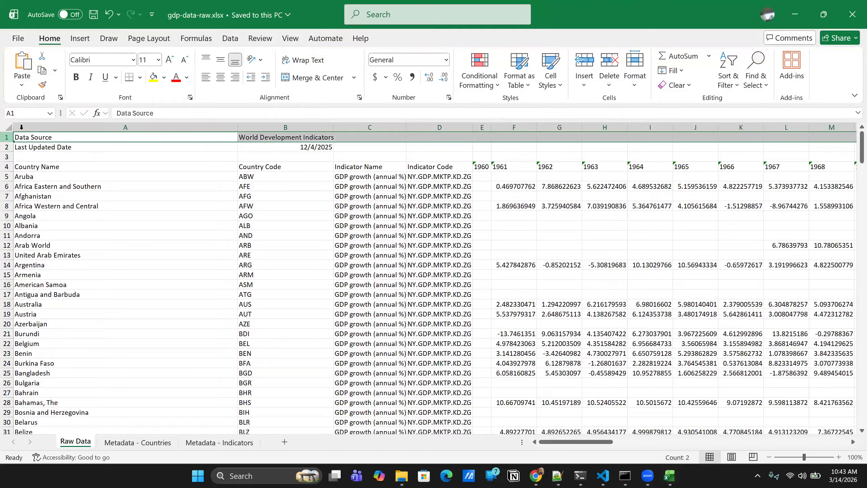
ctrl+click(7, 147)
ctrl+click(6, 157)
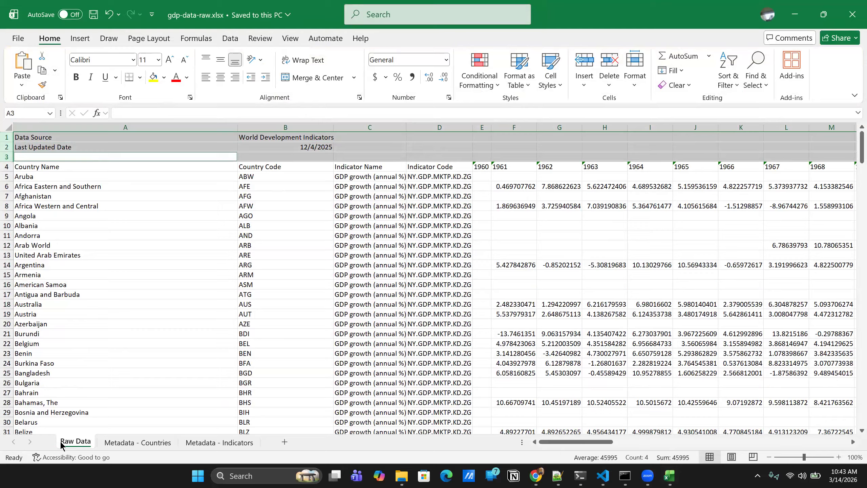
click(140, 157)
- Create a copy of the Raw Data sheet in gdp-data-raw.xlsx, placed before the original sheet
right_click(72, 441)
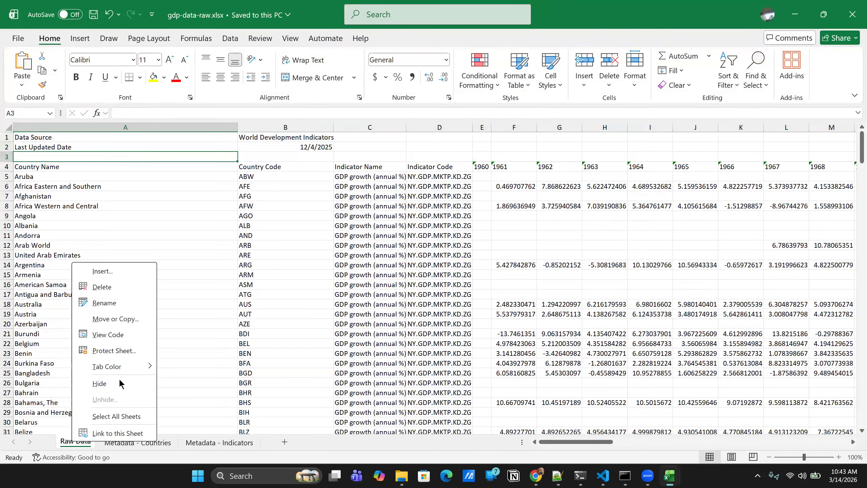
click(118, 319)
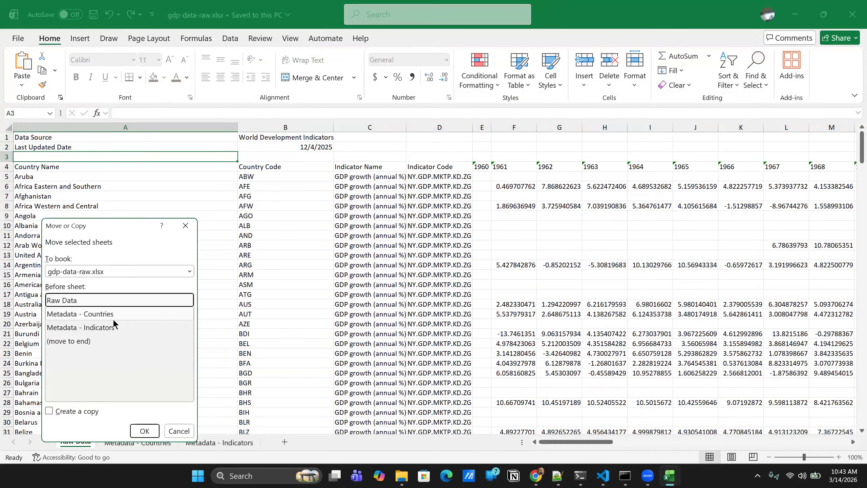
click(50, 411)
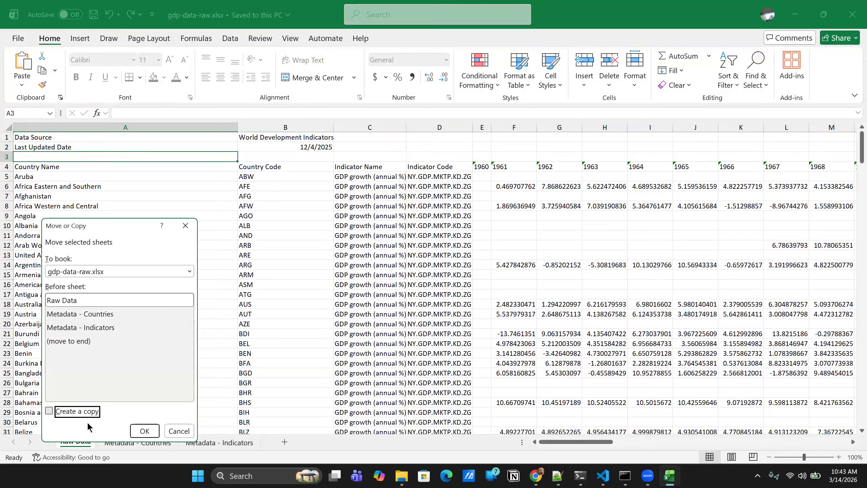
click(145, 431)
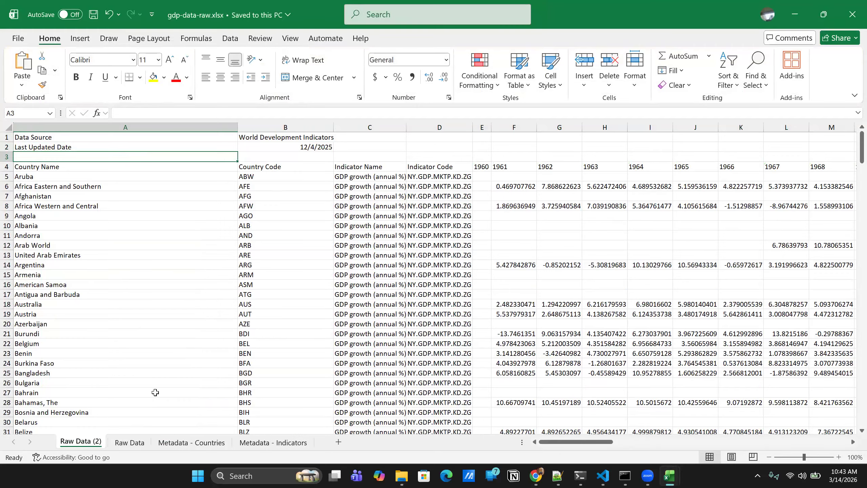
- Rename the copied sheet in the GDP workbook as Raw Data To Clean
right_click(80, 444)
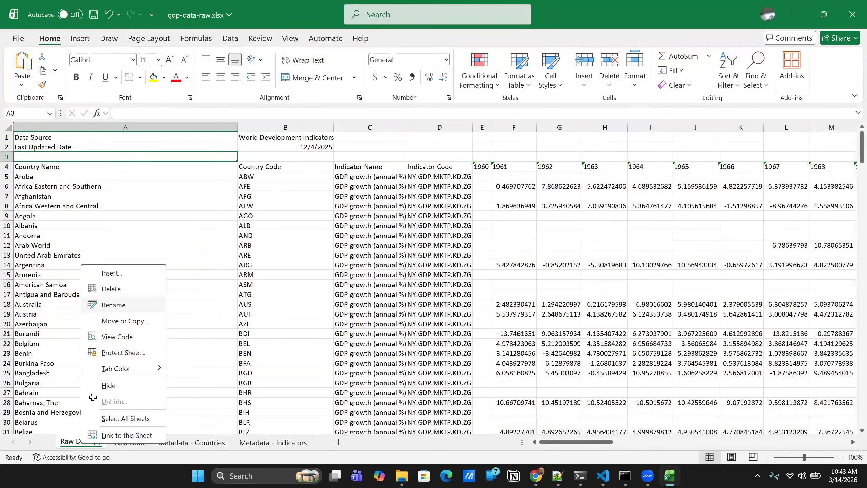
double_click(90, 442)
key(End)
key(BackSpace)
key(BackSpace)
key(BackSpace)
key(BackSpace)
text(To Clean)
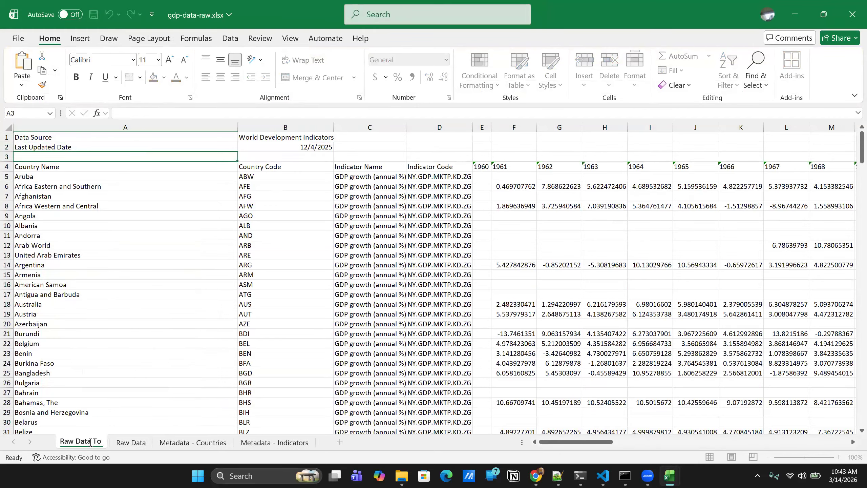
key(Return)
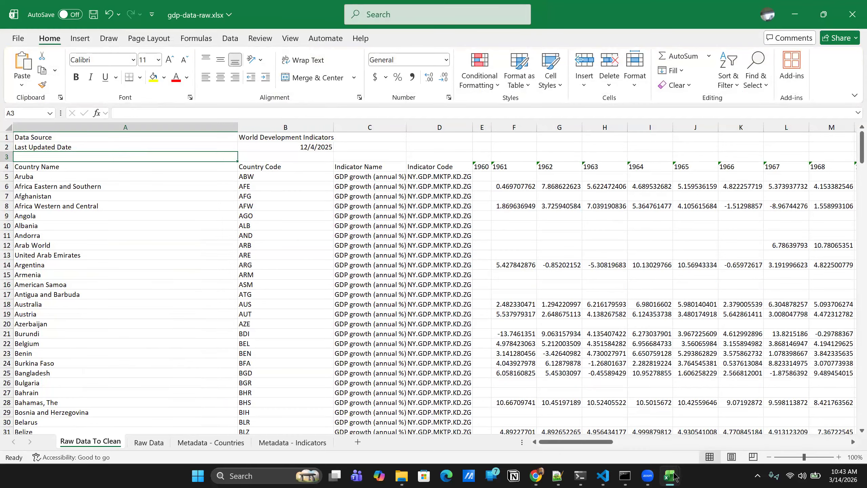
- Switch to inflation-data-raw.xlsx and create a copy of its Raw Data sheet, placed before the original
mouse_move(675, 477)
click(669, 425)
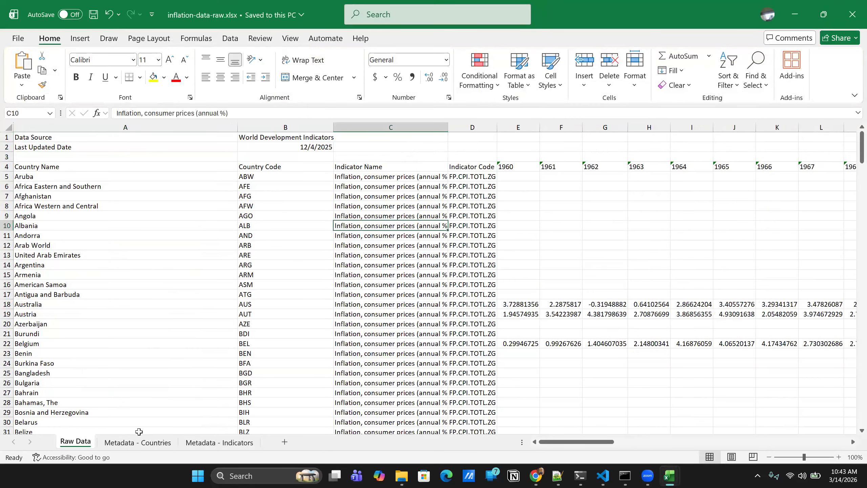
right_click(70, 444)
click(123, 318)
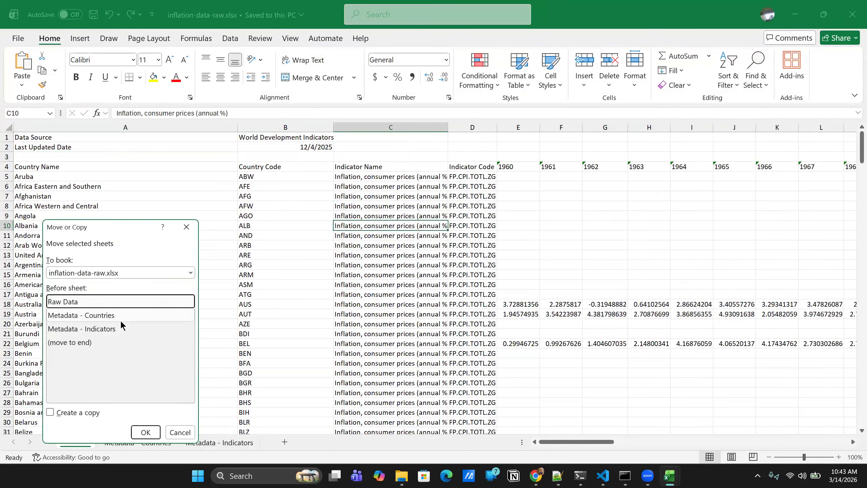
click(51, 412)
click(146, 432)
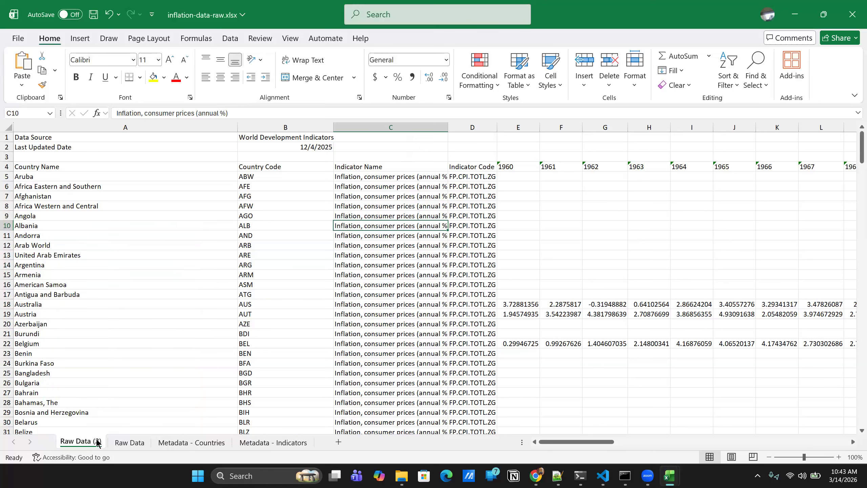
- Rename the copied sheet in the inflation workbook as Raw Data To Clean
right_click(95, 443)
click(136, 302)
text(Raw Data T)
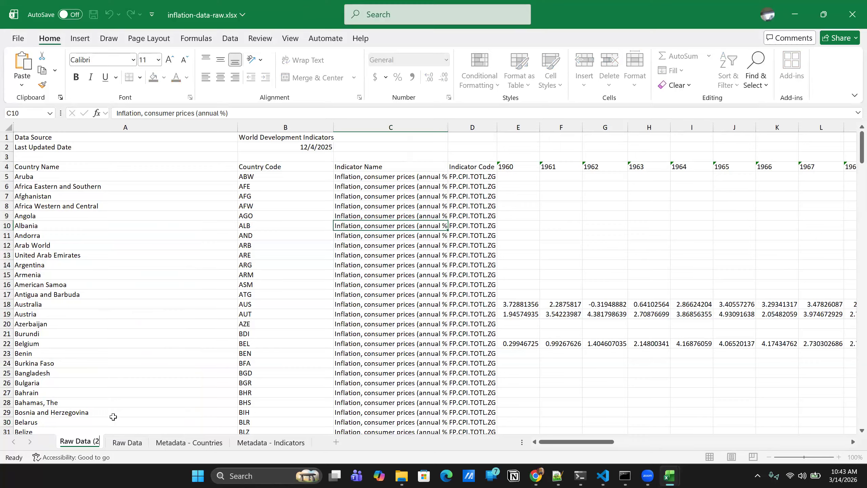
text(o Clean)
key(Return)
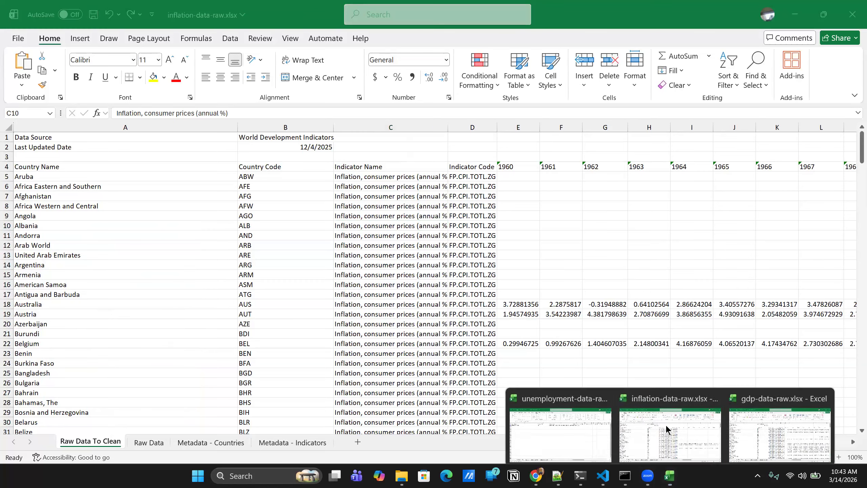
- Switch to gdp-data-raw.xlsx and hide rows 1 to 3 above the column headers on Raw Data To Clean
click(781, 424)
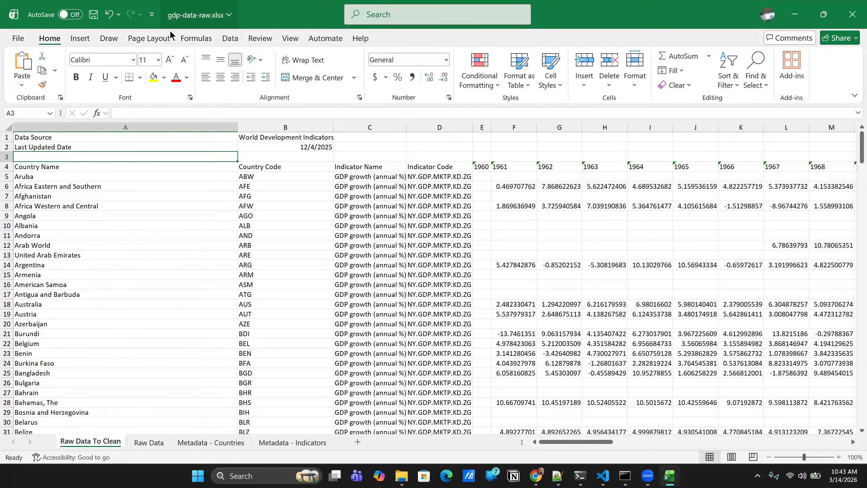
click(6, 136)
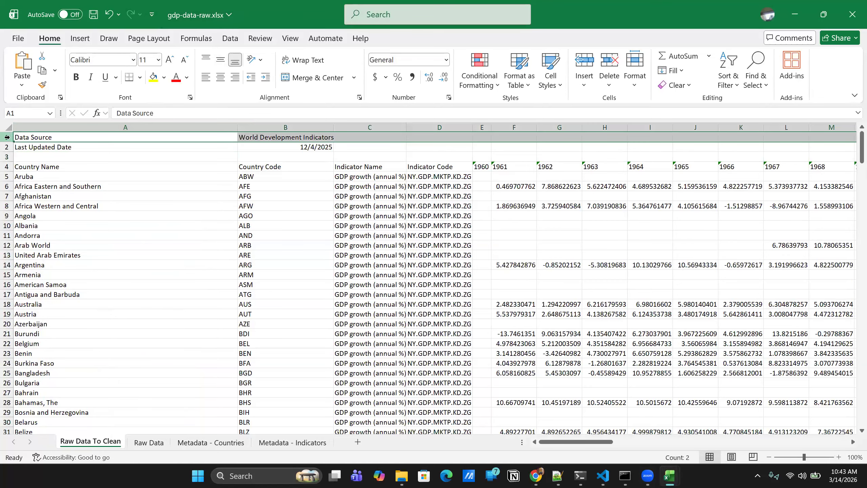
ctrl+click(6, 147)
ctrl+click(8, 157)
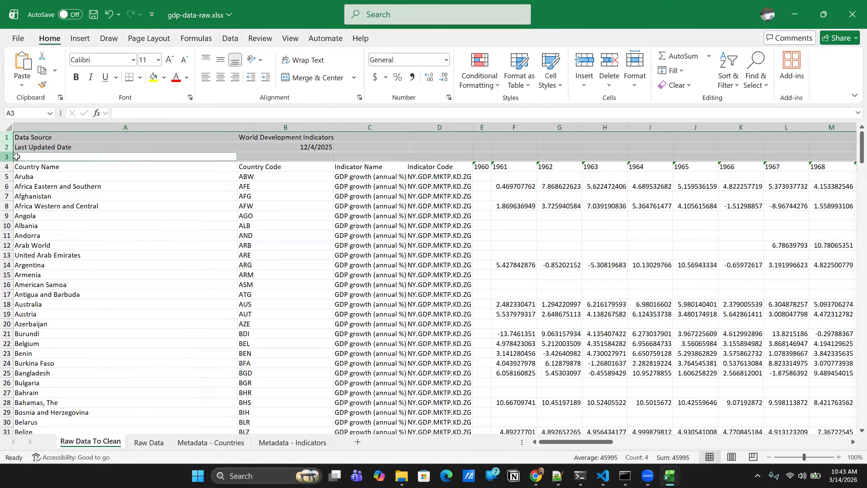
right_click(7, 137)
click(46, 327)
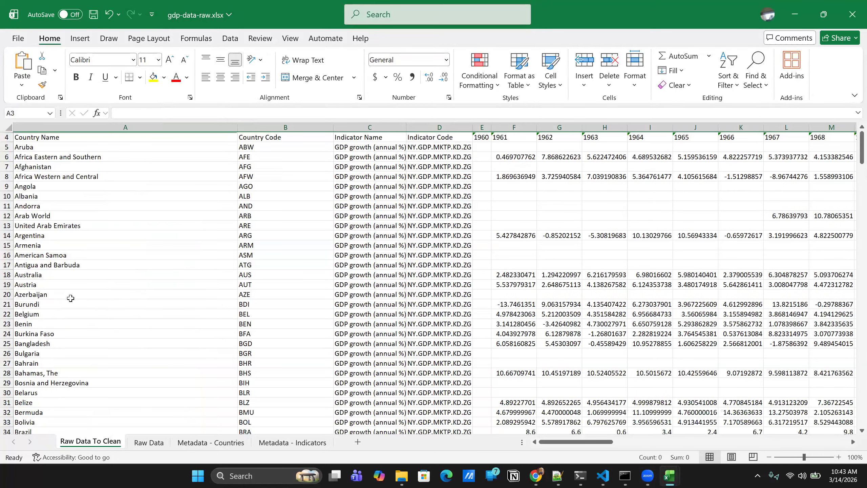
- Add filters to the header row, row 4, of the GDP workbook's Raw Data To Clean sheet
click(6, 137)
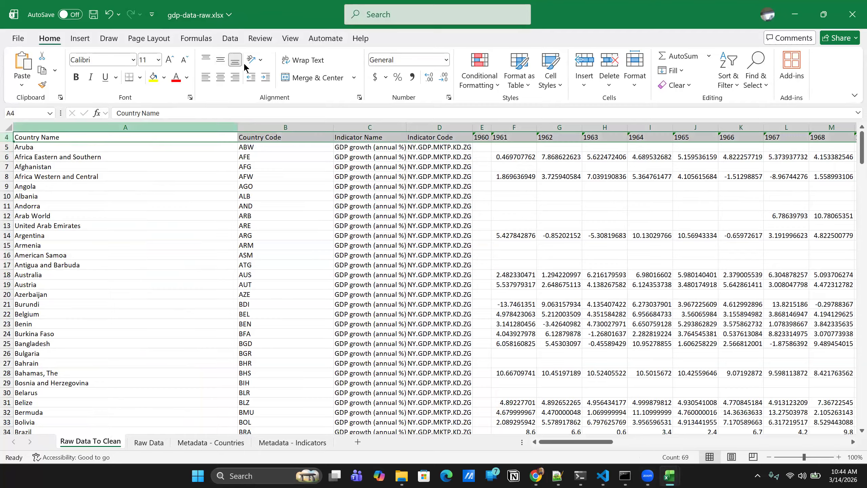
click(230, 38)
click(503, 87)
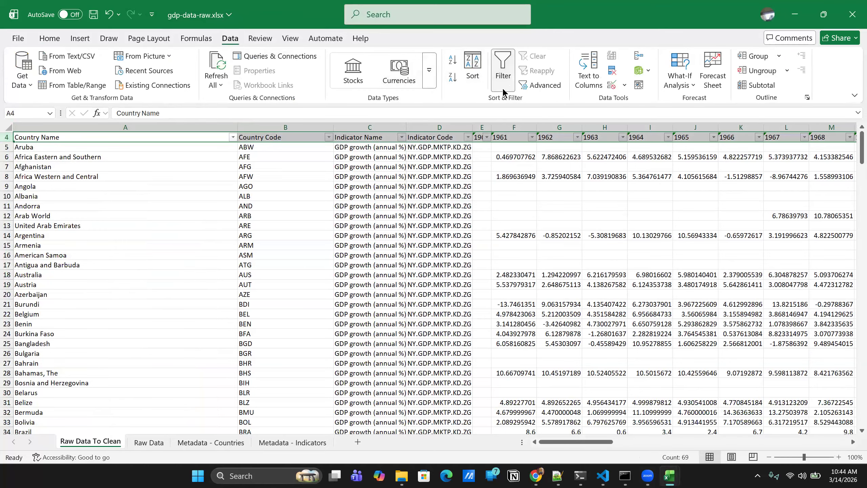
- Filter the GDP sheet's Country Name column to show only Trinidad and Tobago and save the workbook
click(233, 138)
click(148, 261)
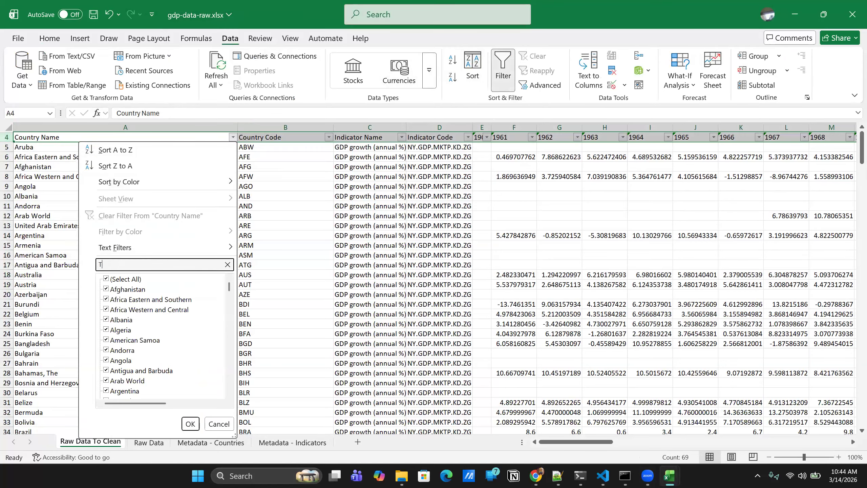
click(104, 298)
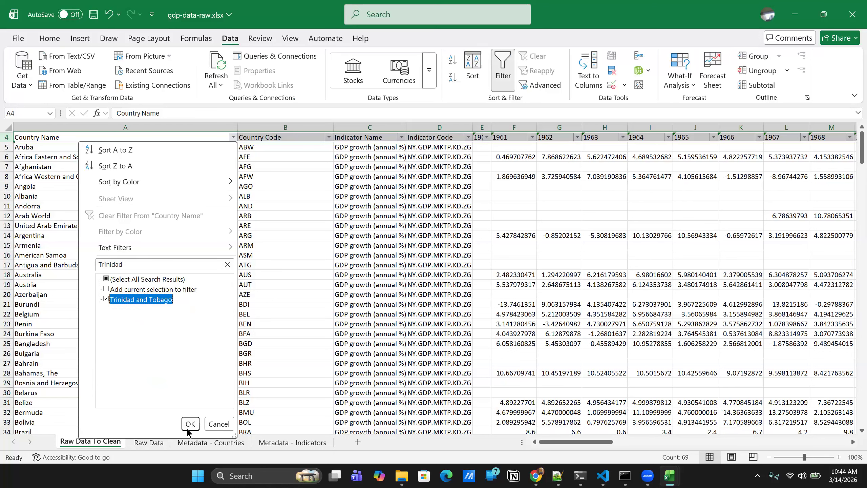
click(187, 428)
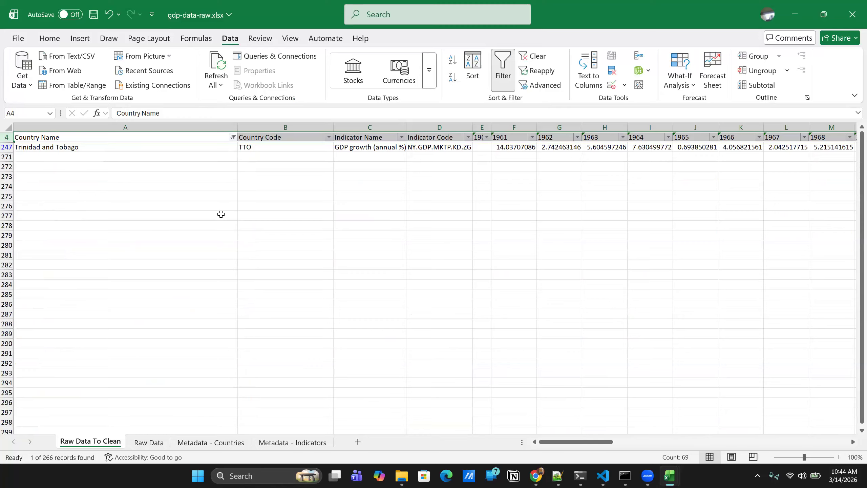
key(ctrl+s)
- Switch to inflation-data-raw.xlsx and hide rows 1 to 3 above the column headers on Raw Data To Clean
click(560, 415)
click(674, 477)
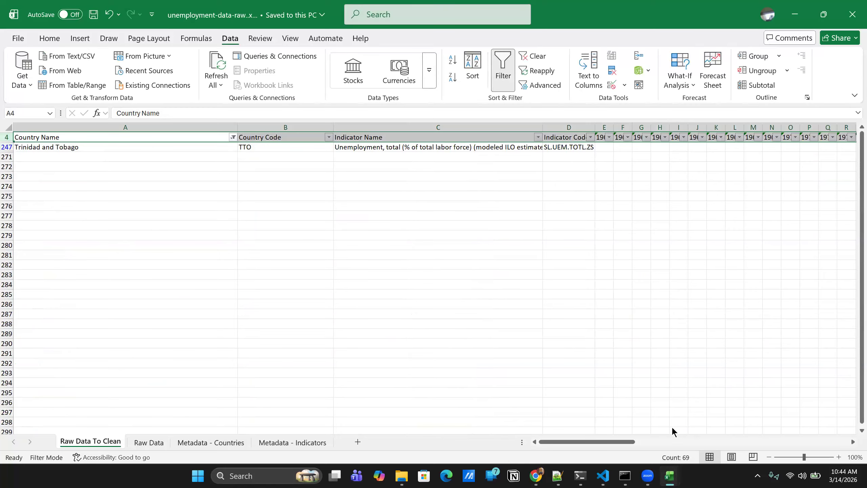
click(671, 425)
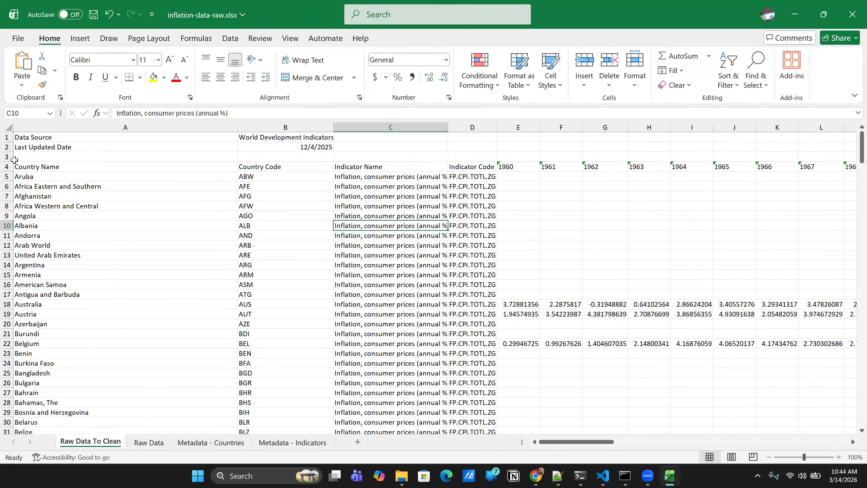
click(6, 137)
ctrl+click(7, 147)
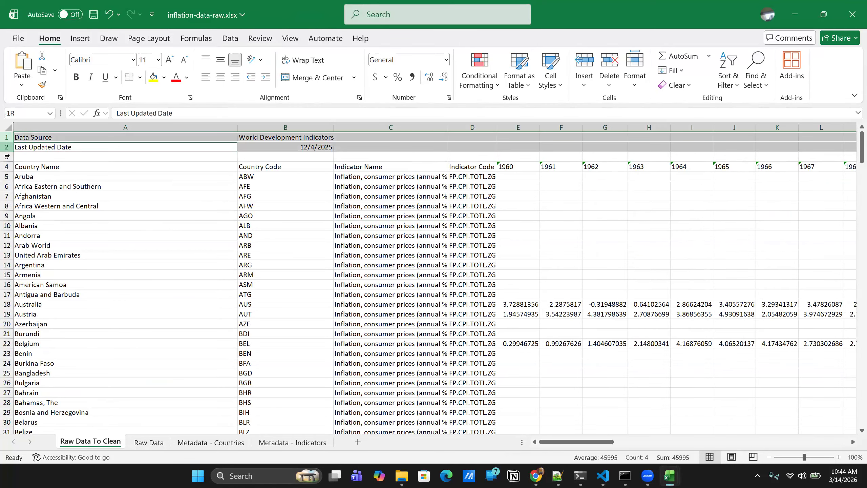
ctrl+click(7, 156)
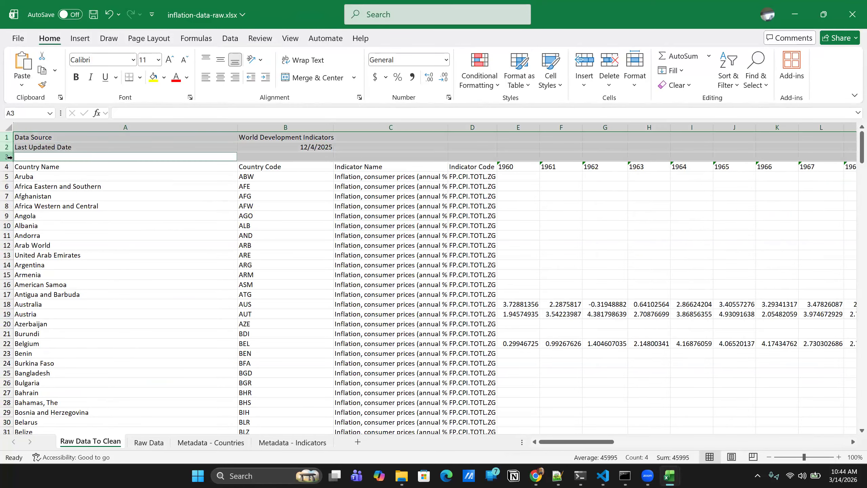
right_click(7, 138)
click(36, 328)
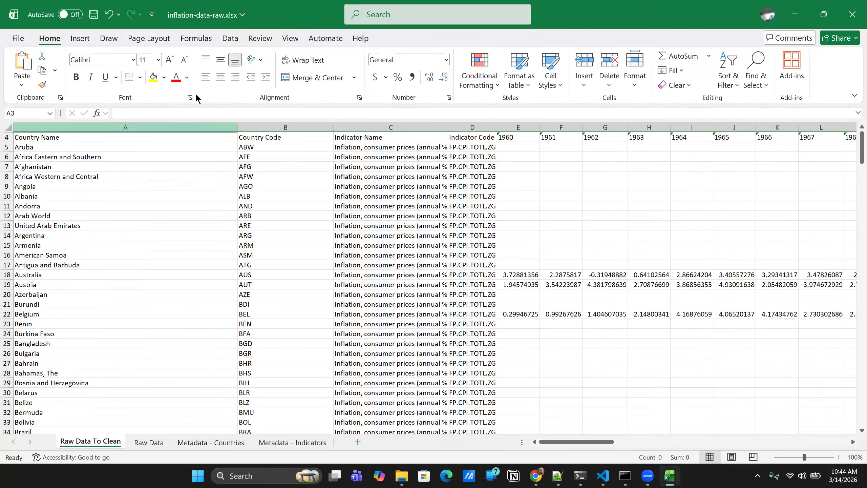
- Add filters to the header row, row 4, of the inflation workbook's Raw Data To Clean sheet
click(5, 138)
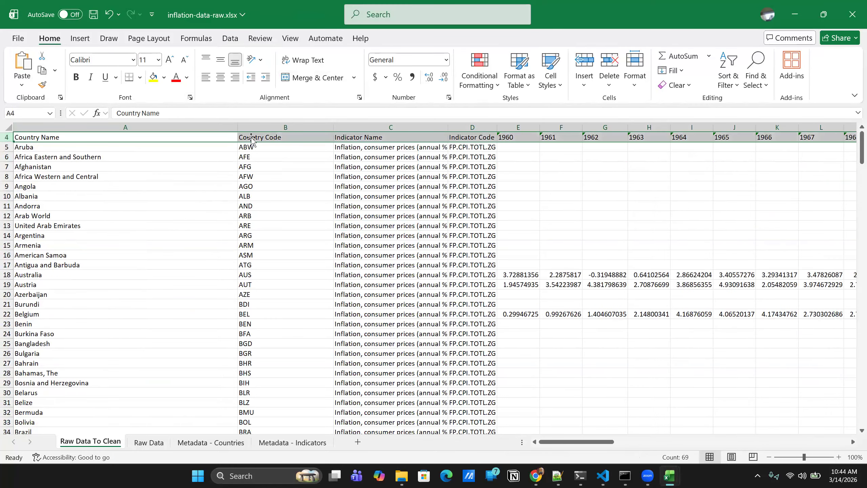
click(231, 39)
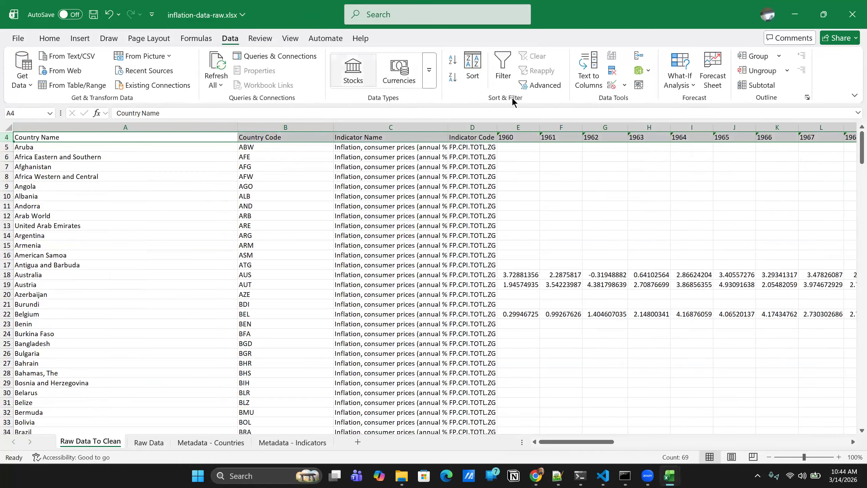
click(504, 68)
- Filter the inflation sheet's Country Name column to show only Trinidad and Tobago and save the workbook
click(232, 137)
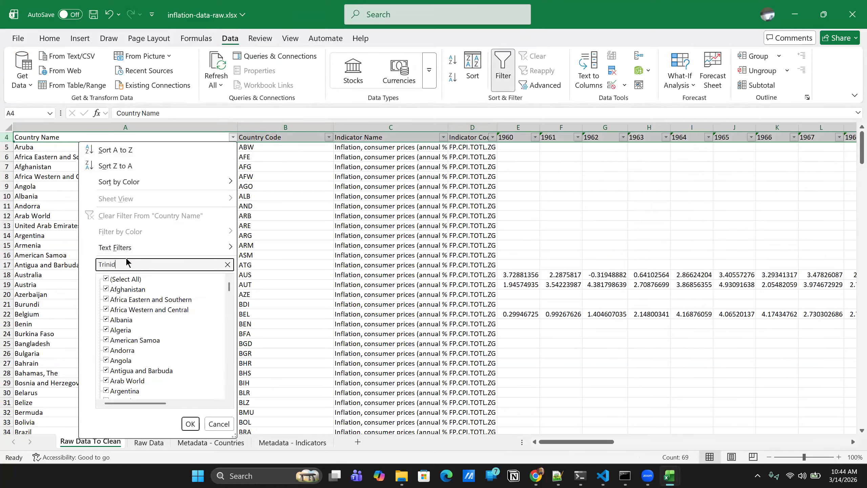
click(103, 298)
click(106, 299)
click(190, 424)
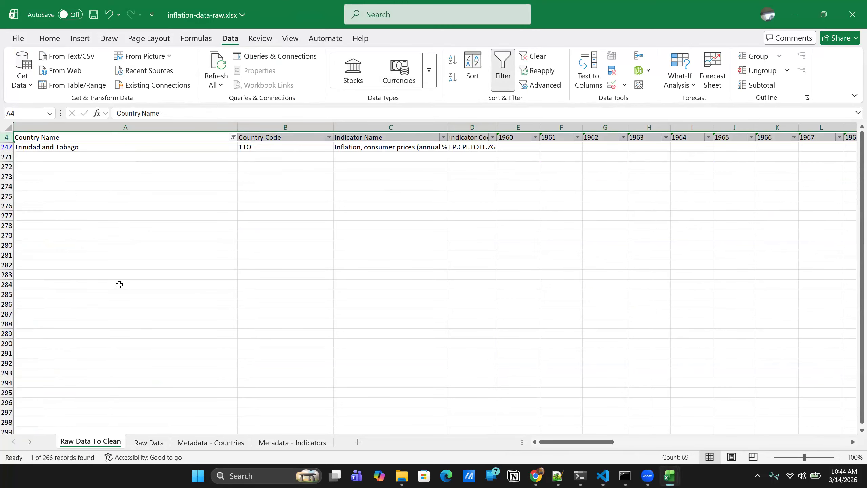
key(ctrl+s)
- Examine the inflation sheet's year columns to find where Trinidad and Tobago's data begins
scroll(449, 170, right, 5)
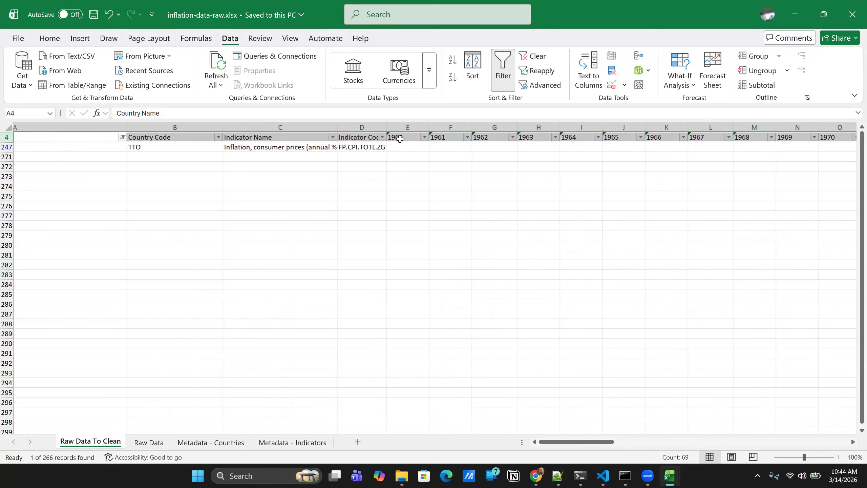
scroll(354, 138, right, 10)
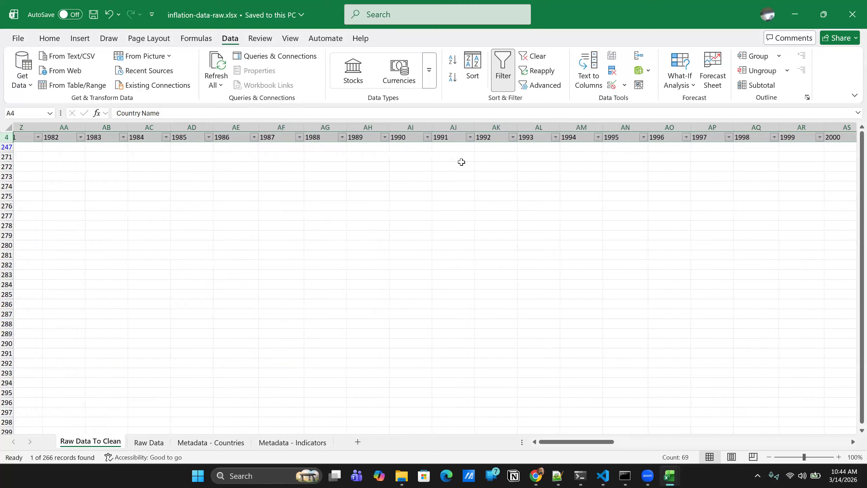
scroll(579, 144, left, 15)
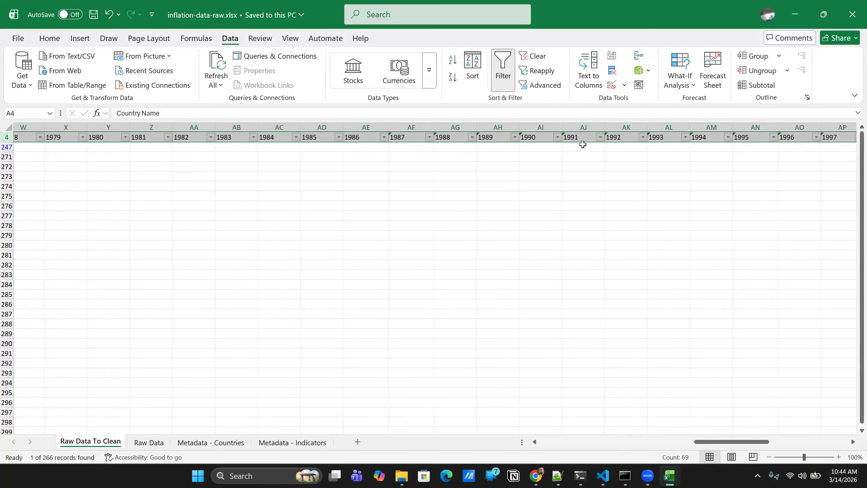
scroll(540, 156, left, 2)
scroll(540, 156, right, 10)
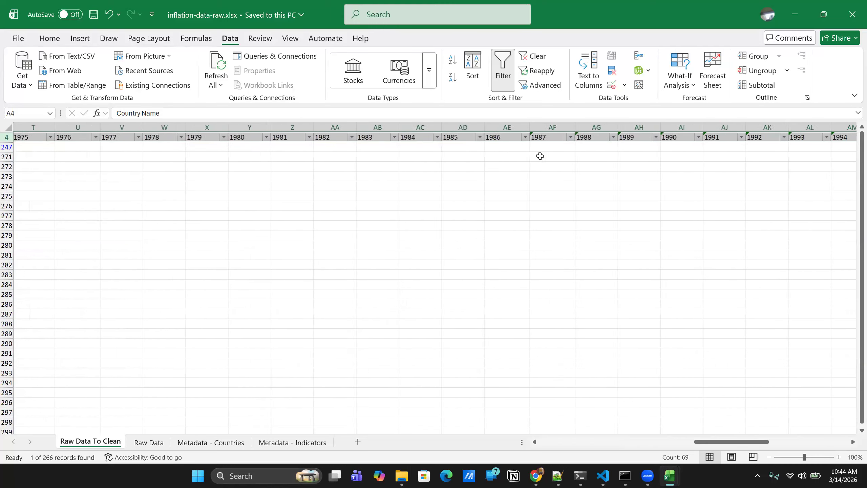
scroll(539, 156, right, 4)
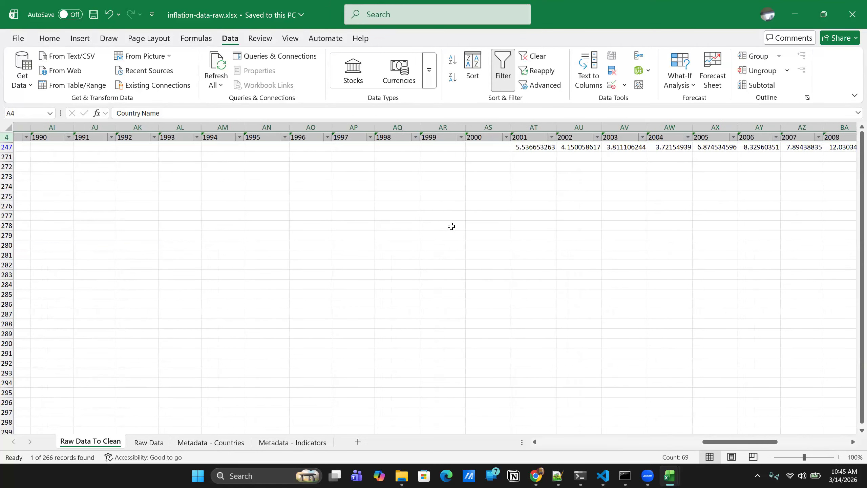
- Switch to gdp-data-raw.xlsx, widen the 1960 column, and check the yearly values through 2024
click(672, 475)
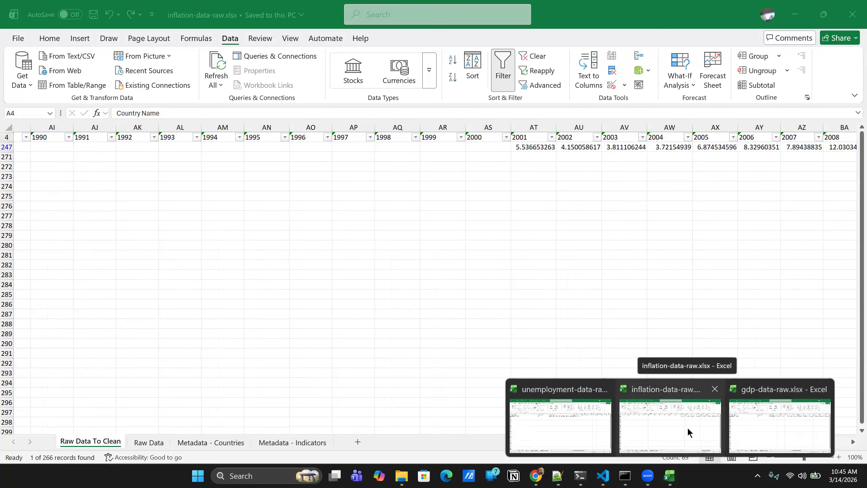
click(751, 424)
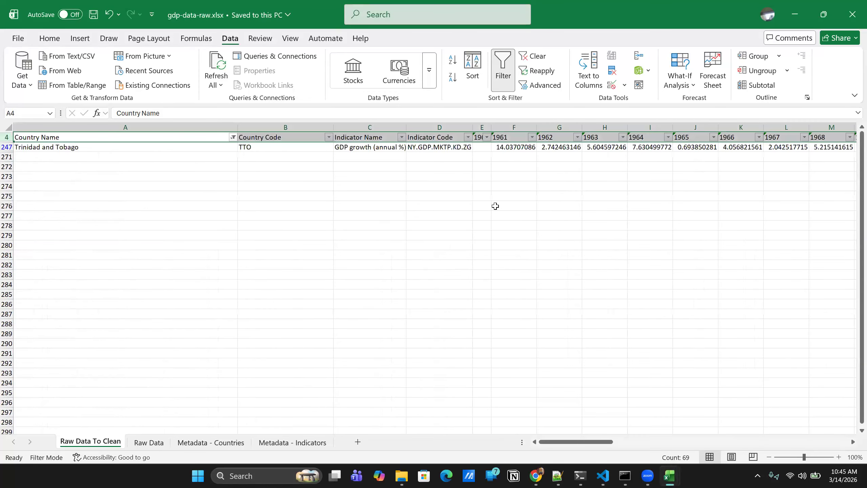
scroll(538, 215, right, 5)
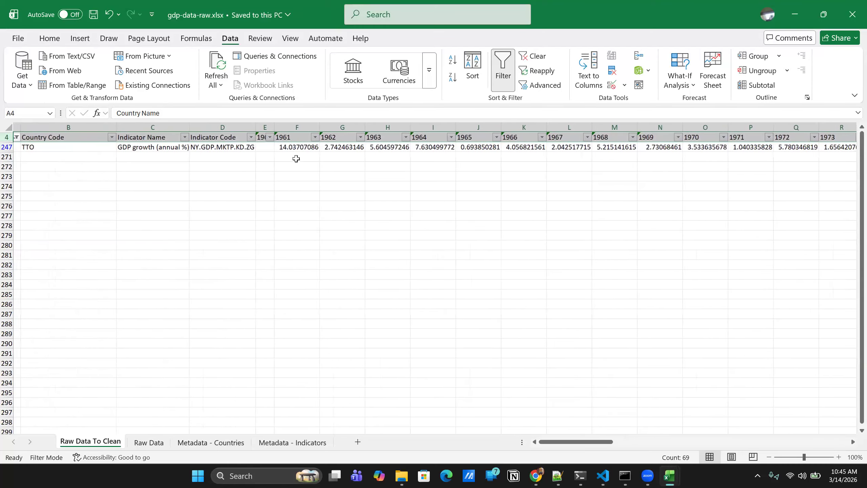
drag(293, 127, 357, 127)
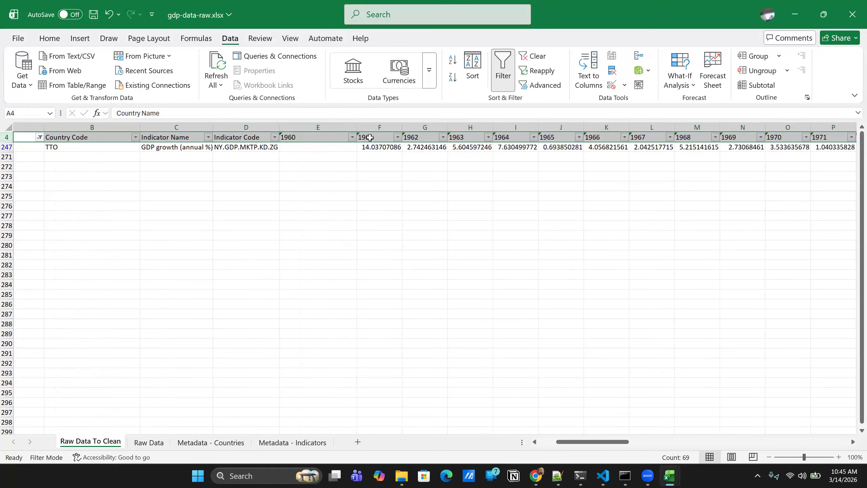
scroll(376, 144, right, 6)
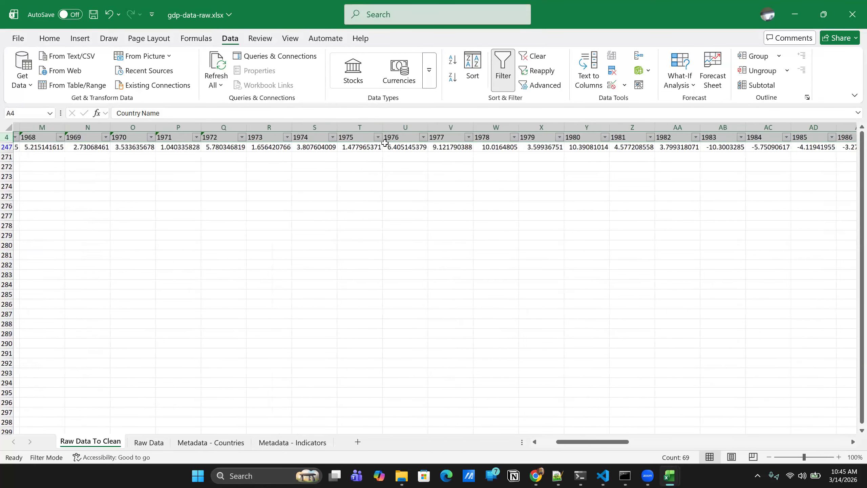
scroll(390, 150, right, 12)
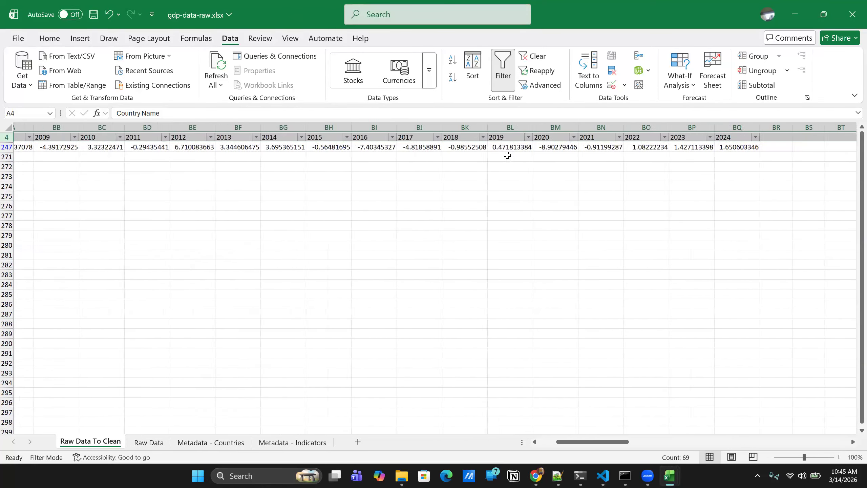
- Switch to the unemployment workbook, widen the 1960 column, and check where the yearly values begin
mouse_move(669, 475)
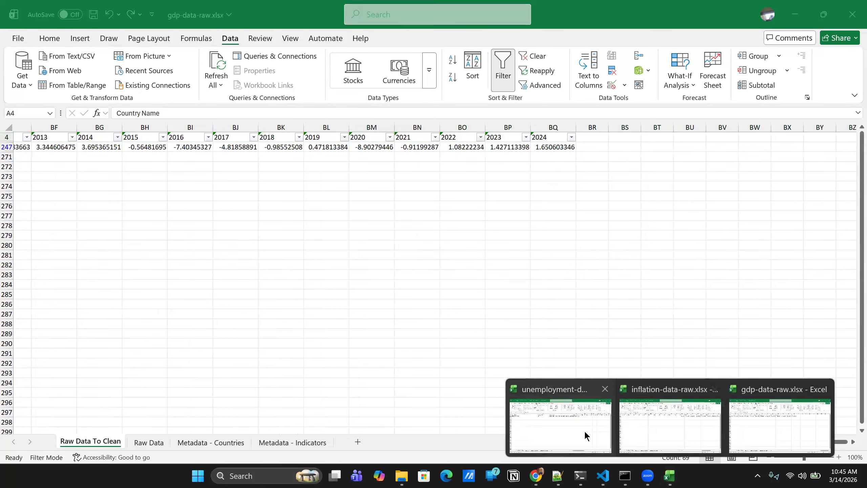
click(584, 430)
scroll(574, 147, right, 5)
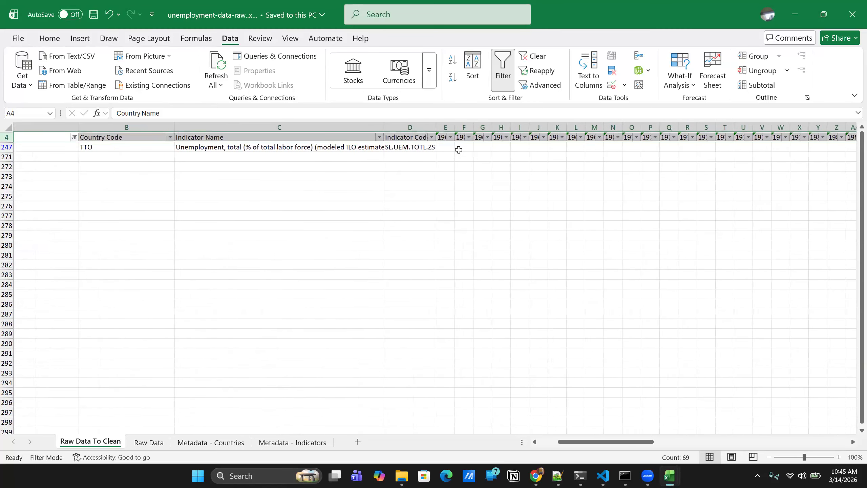
drag(458, 128, 471, 127)
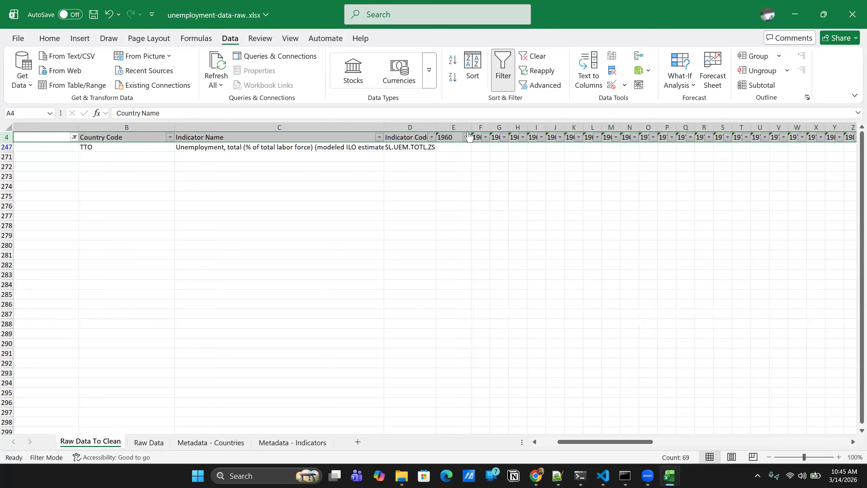
scroll(451, 148, right, 10)
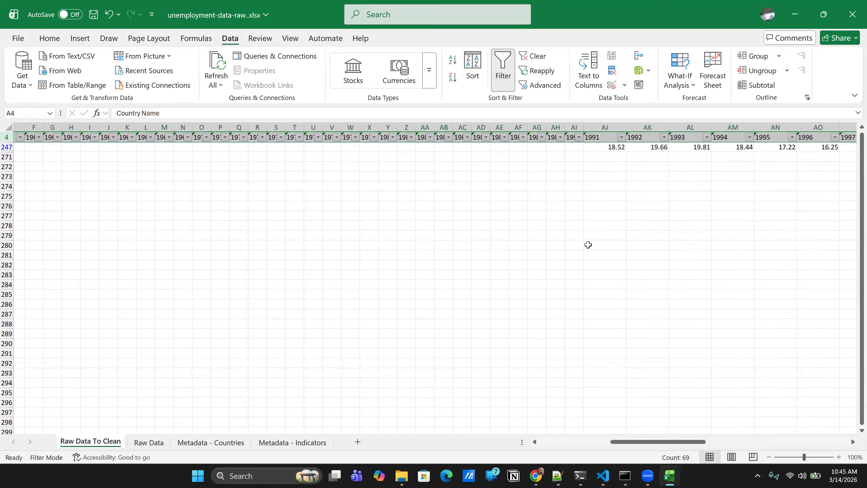
- Compare the year coverage of Trinidad and Tobago's data across the unemployment, GDP and inflation workbooks
mouse_move(667, 471)
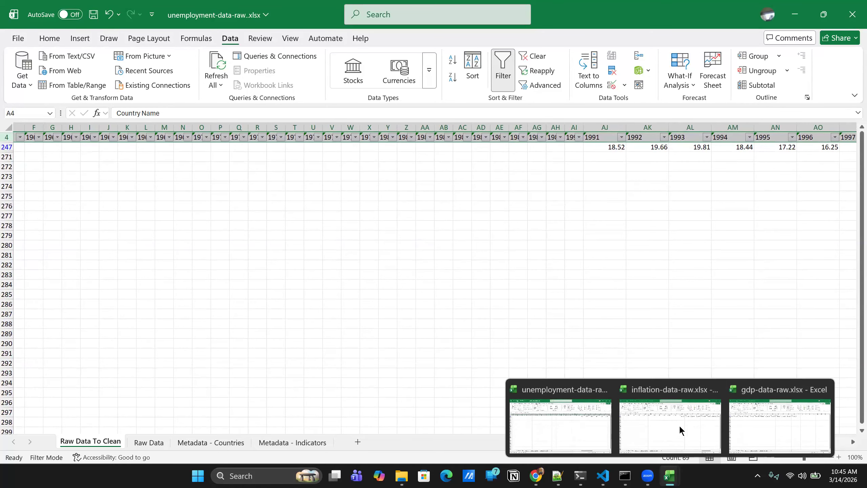
click(552, 424)
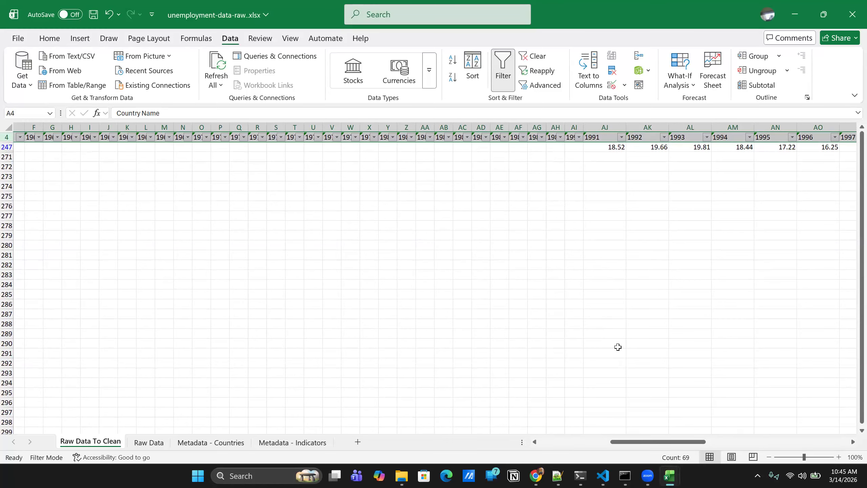
mouse_move(669, 476)
click(786, 424)
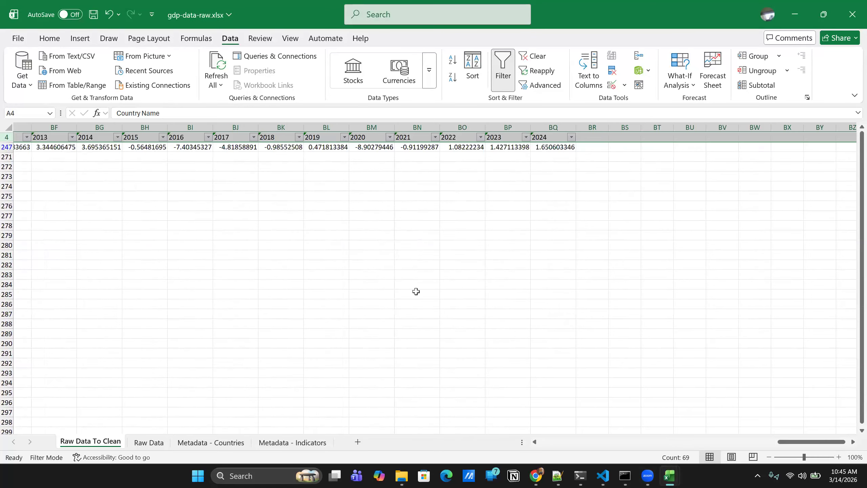
scroll(388, 291, left, 15)
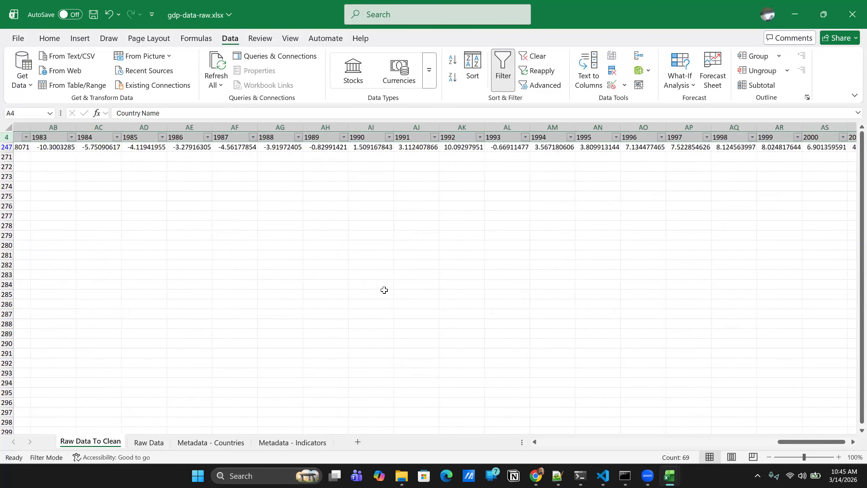
scroll(379, 288, left, 5)
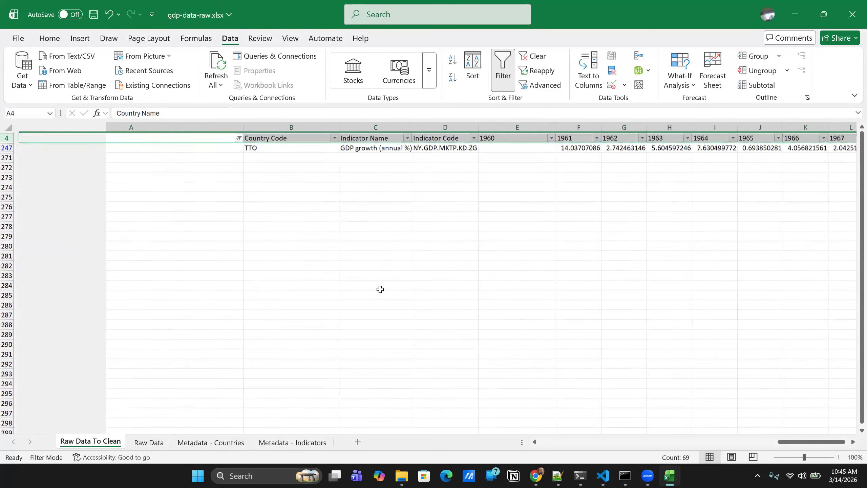
mouse_move(668, 476)
click(662, 423)
scroll(539, 272, right, 1)
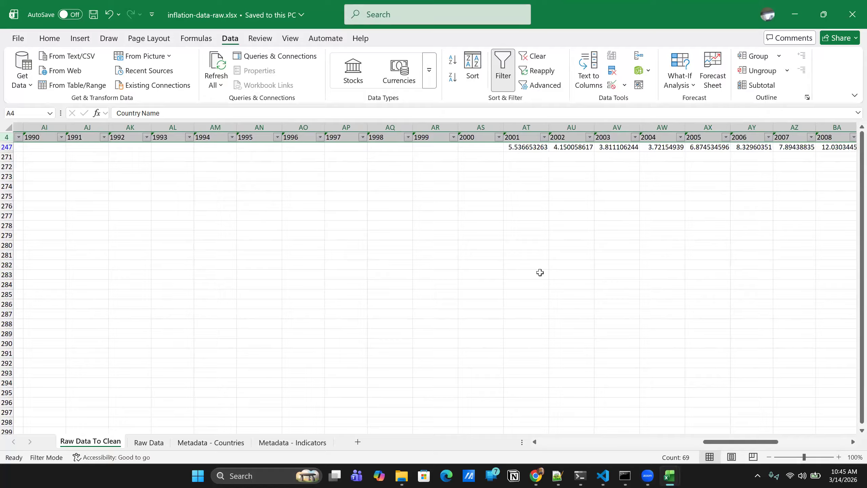
- Switch back to the unemployment workbook and review its descriptive columns and early year columns
mouse_move(669, 476)
click(669, 476)
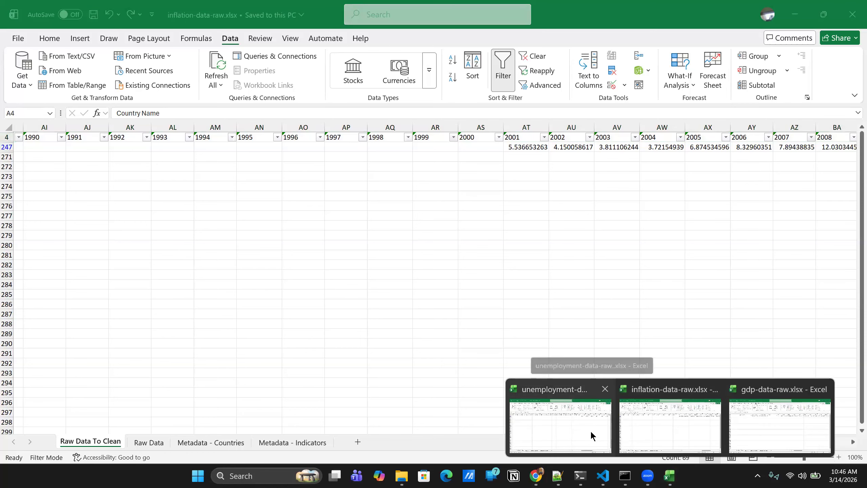
click(590, 430)
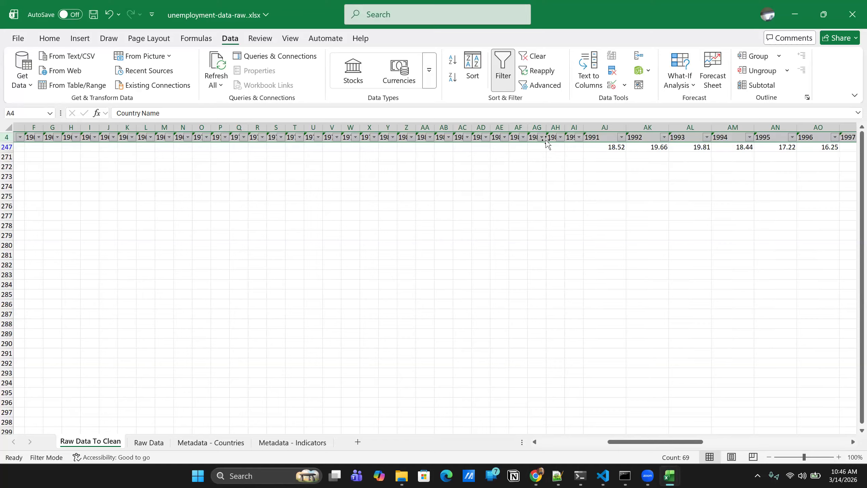
scroll(350, 135, left, 5)
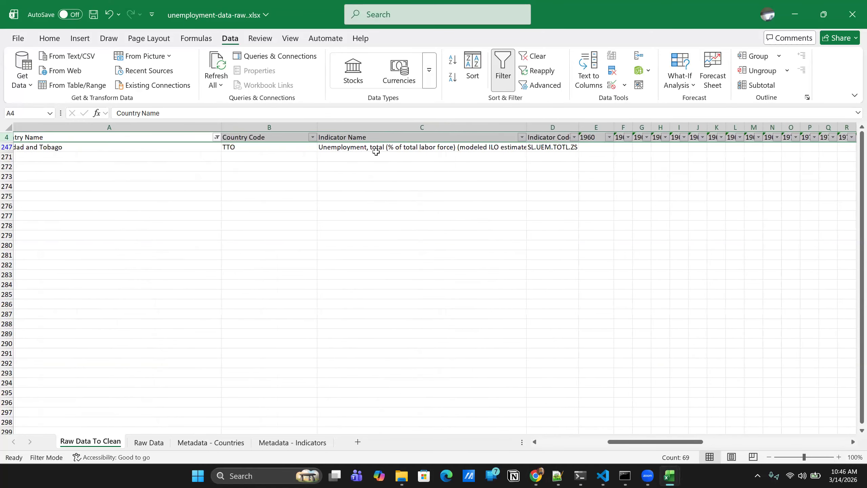
scroll(420, 125, right, 10)
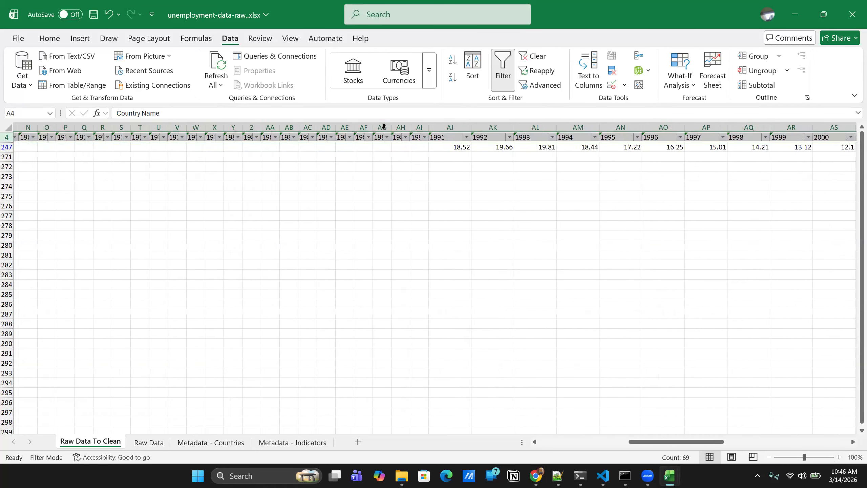
scroll(384, 127, left, 10)
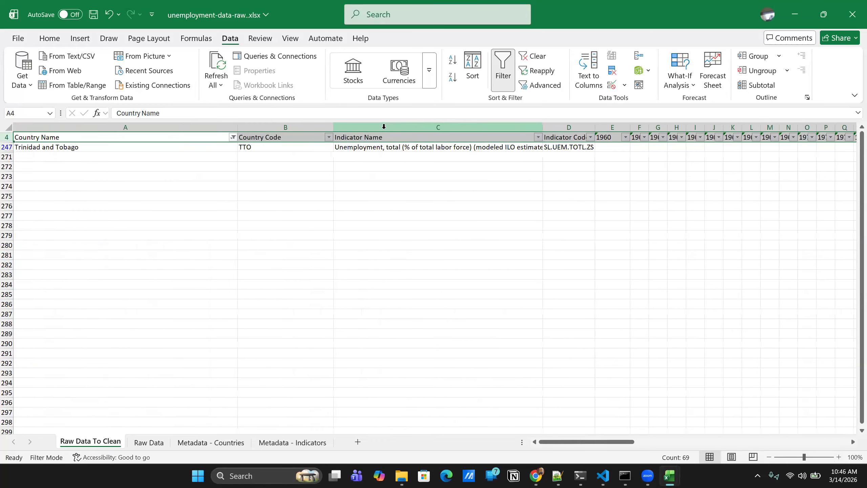
scroll(384, 126, right, 3)
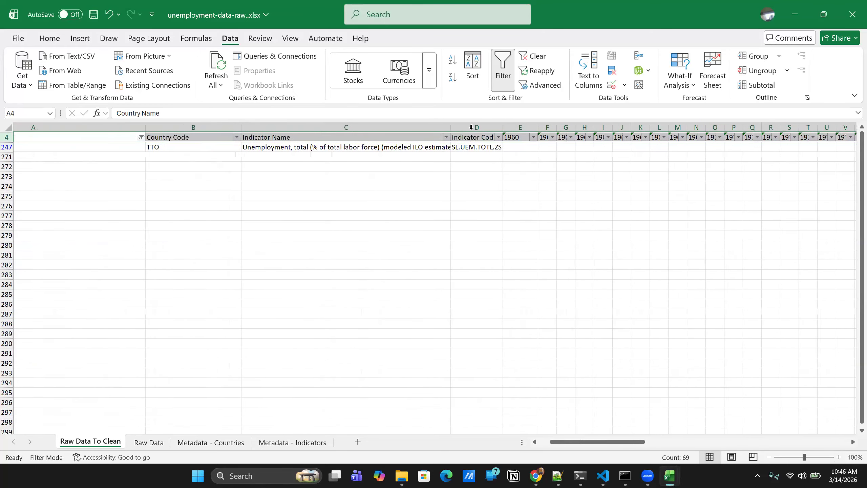
- Hide the columns from Indicator Code through 2000 on the unemployment Raw Data To Clean sheet and save the workbook
click(471, 127)
scroll(471, 127, right, 3)
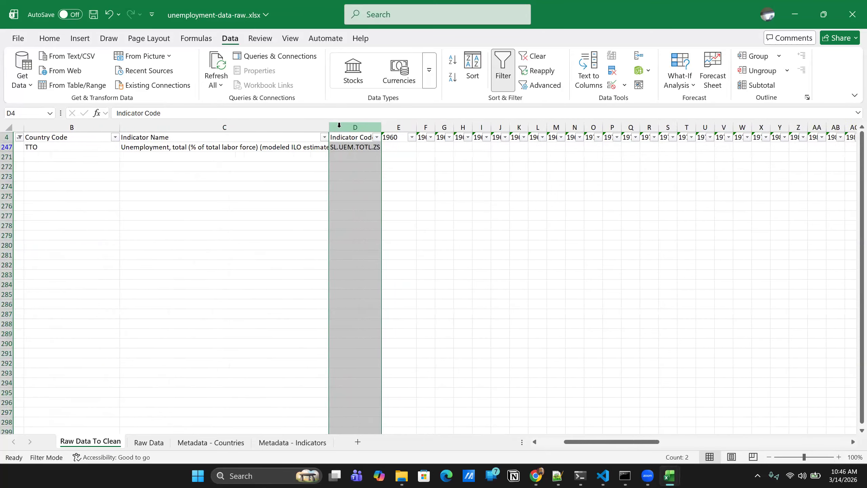
scroll(355, 133, right, 15)
scroll(356, 134, left, 3)
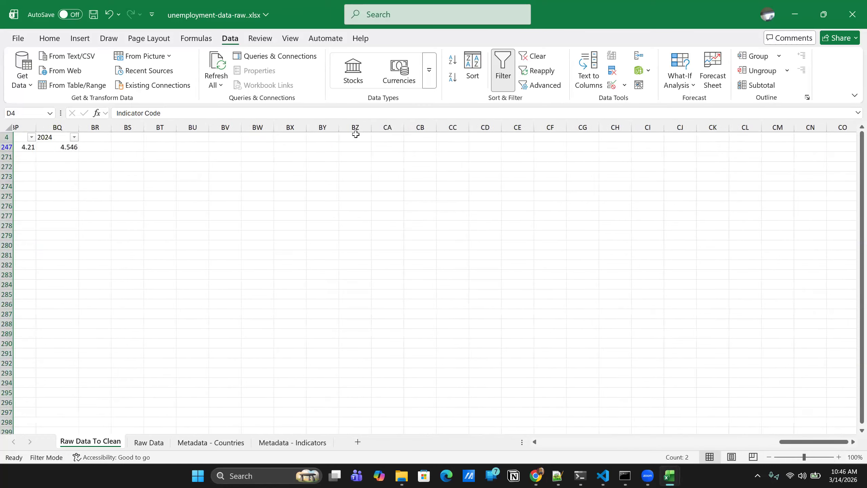
scroll(356, 134, left, 8)
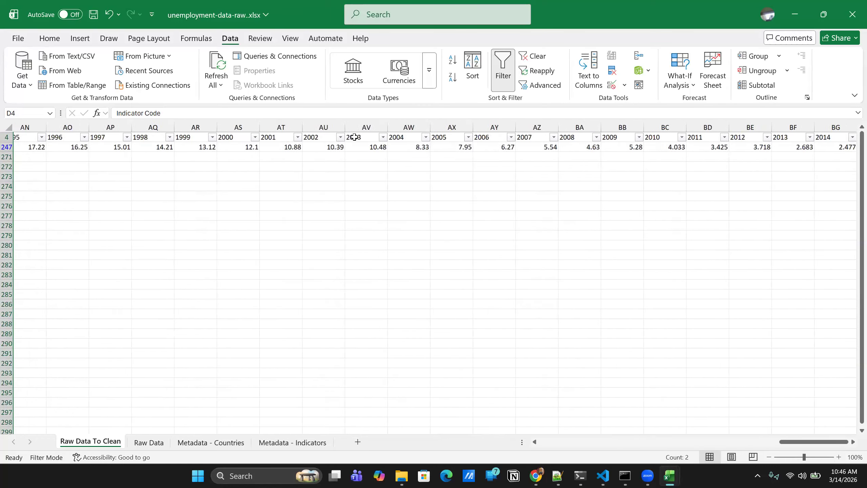
scroll(356, 150, left, 1)
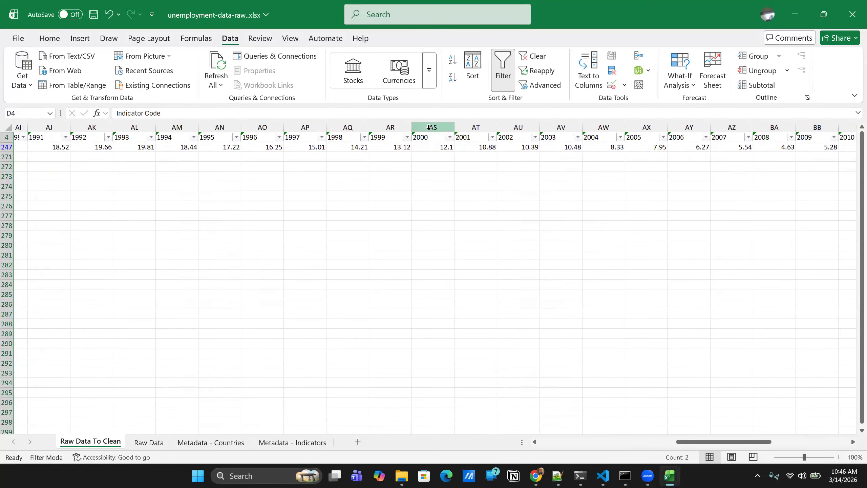
scroll(422, 129, left, 10)
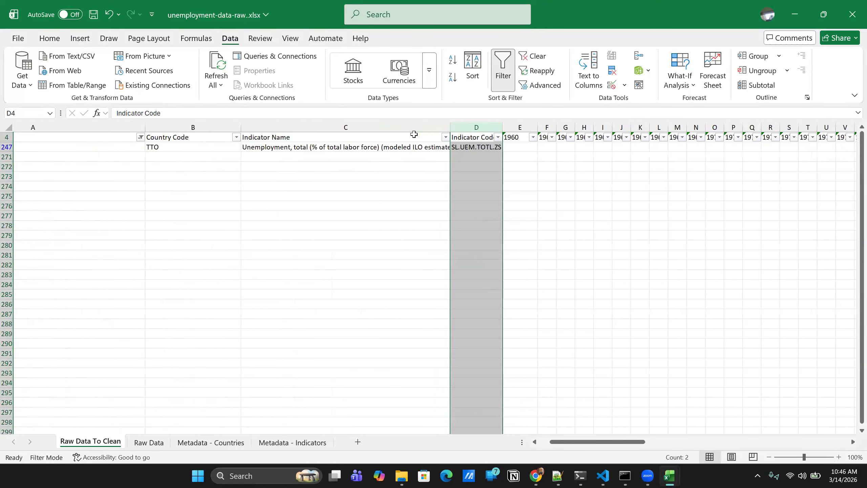
scroll(434, 137, right, 3)
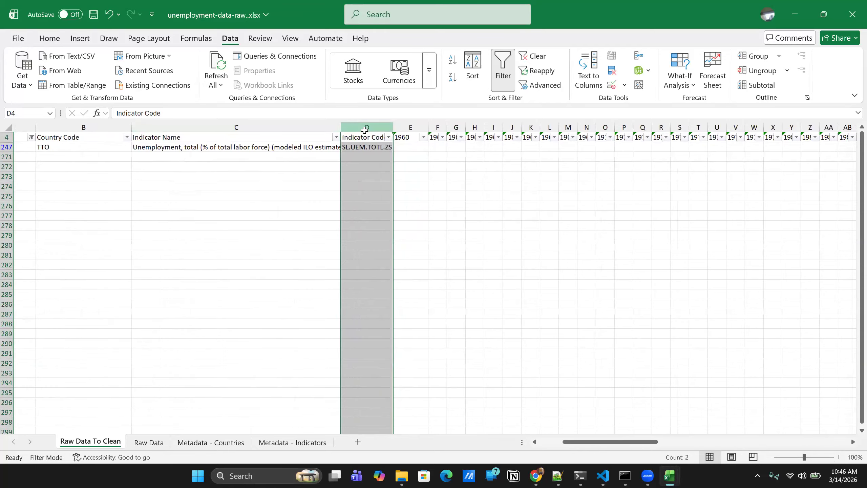
drag(426, 131, 366, 124)
drag(420, 130, 733, 127)
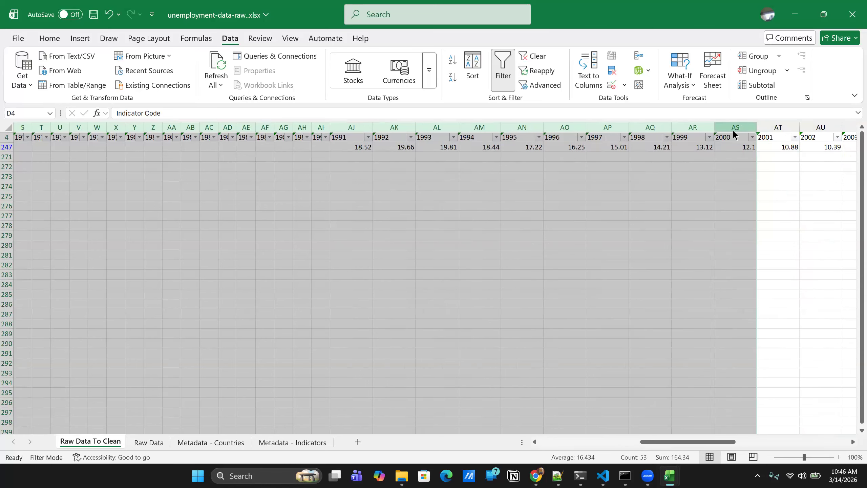
right_click(733, 130)
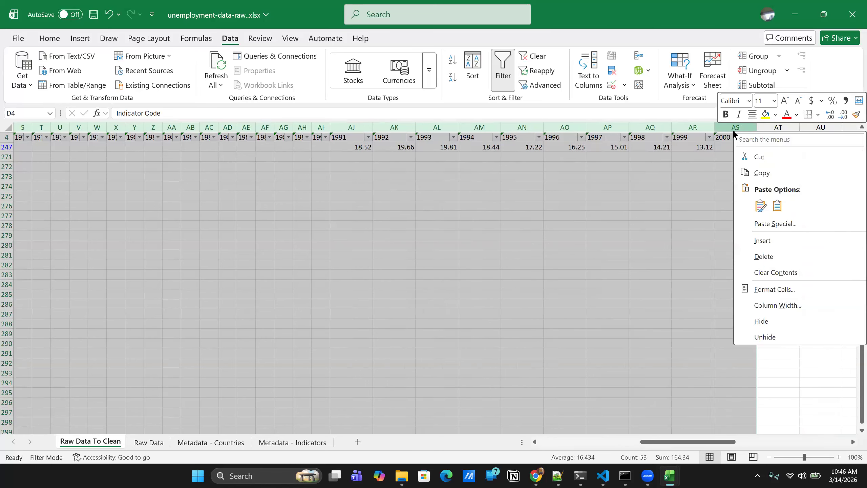
click(759, 321)
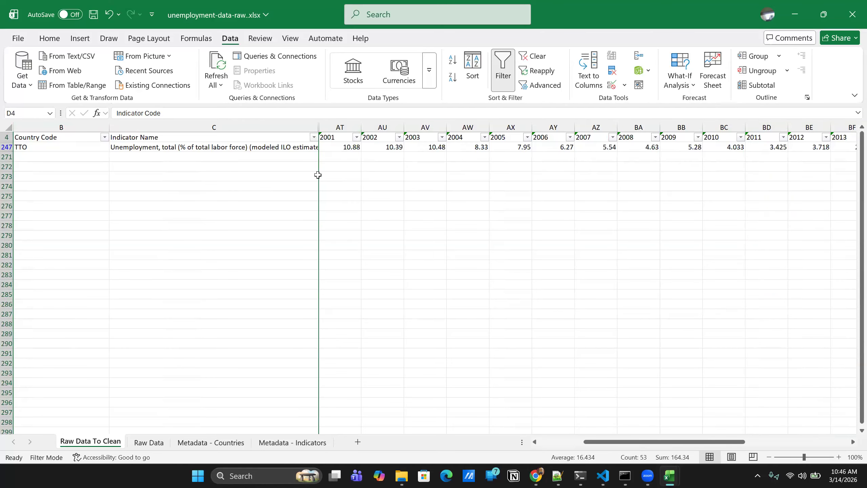
key(ctrl+s)
- Switch to inflation-data-raw.xlsx and hide the columns from Indicator Name through 2000
mouse_move(670, 476)
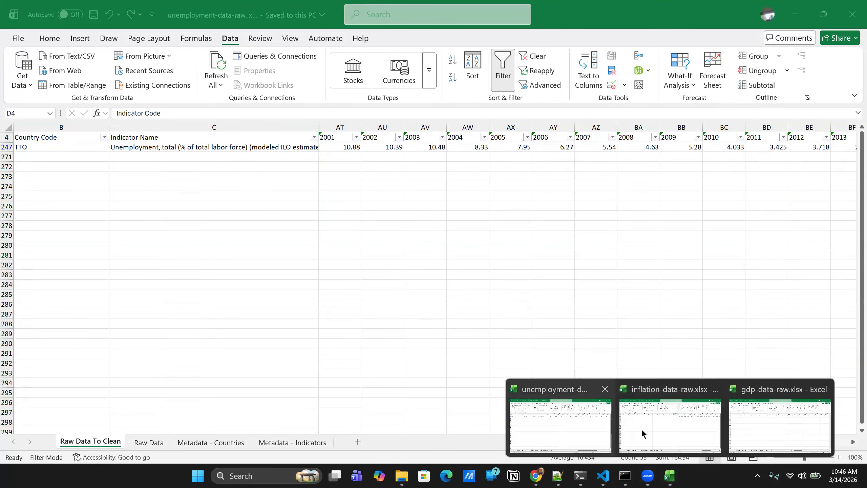
click(642, 434)
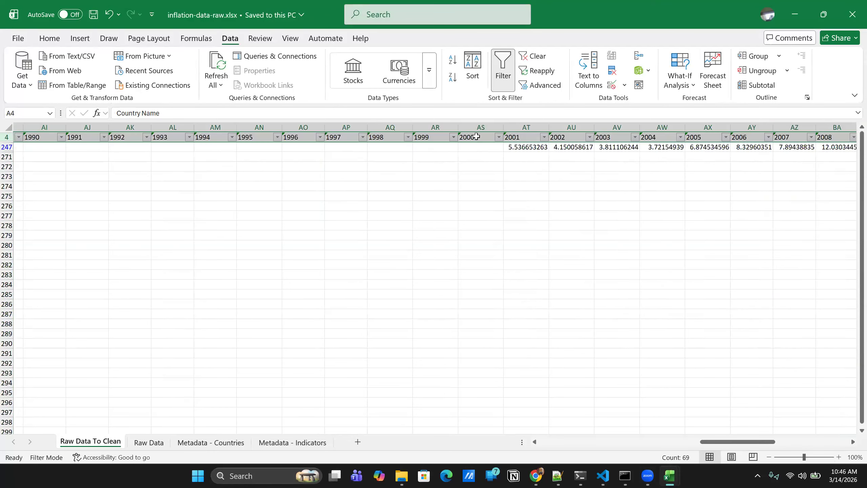
drag(478, 127, 399, 126)
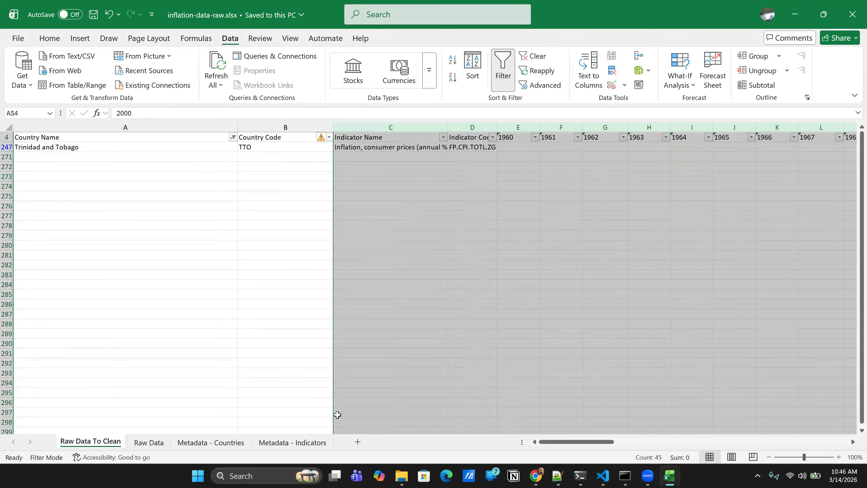
click(670, 476)
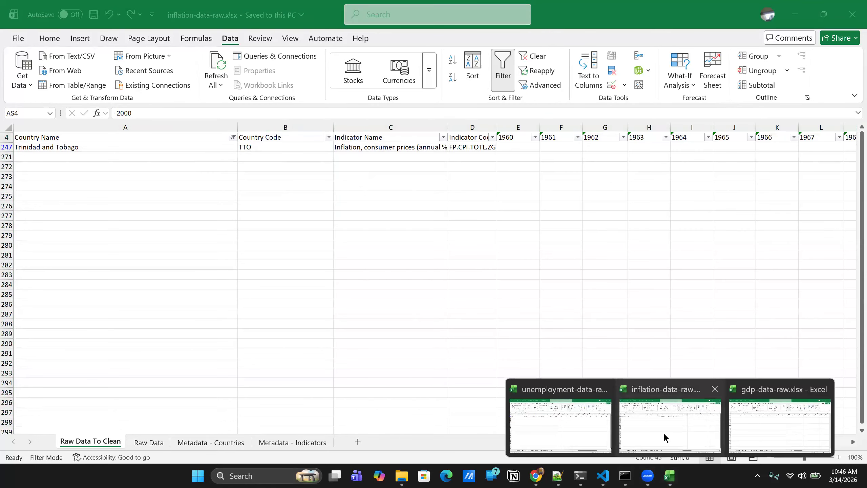
click(663, 432)
click(670, 476)
click(574, 431)
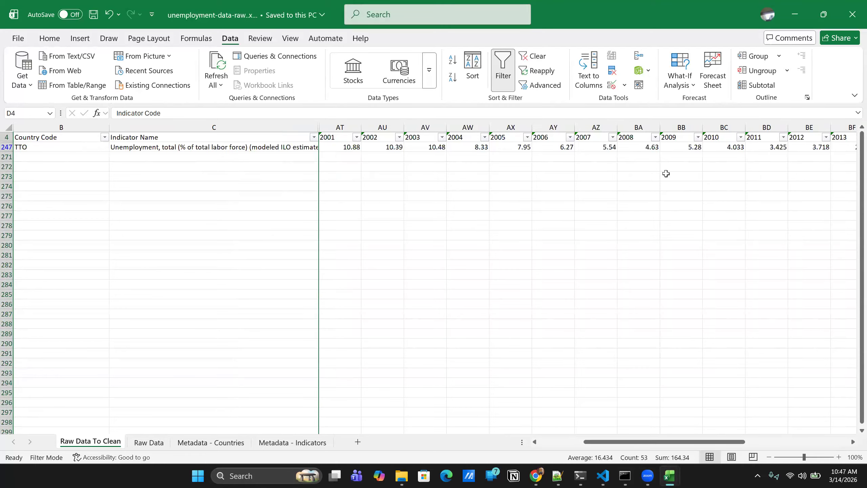
click(795, 15)
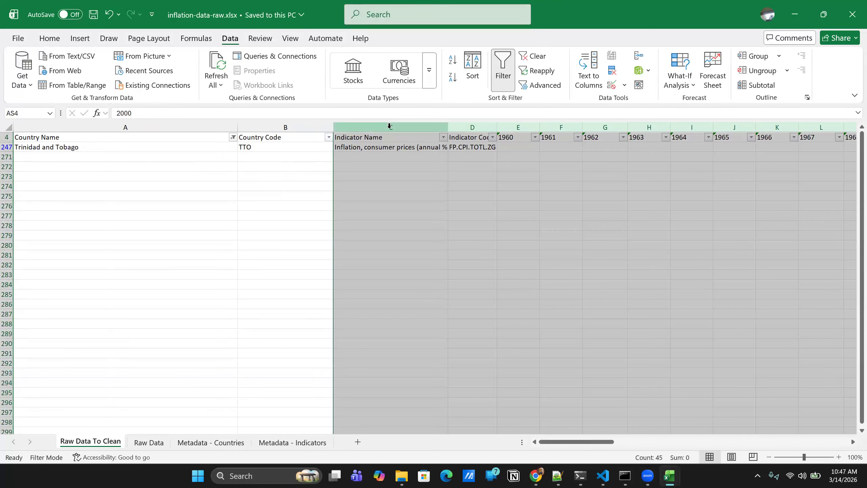
right_click(390, 129)
click(419, 319)
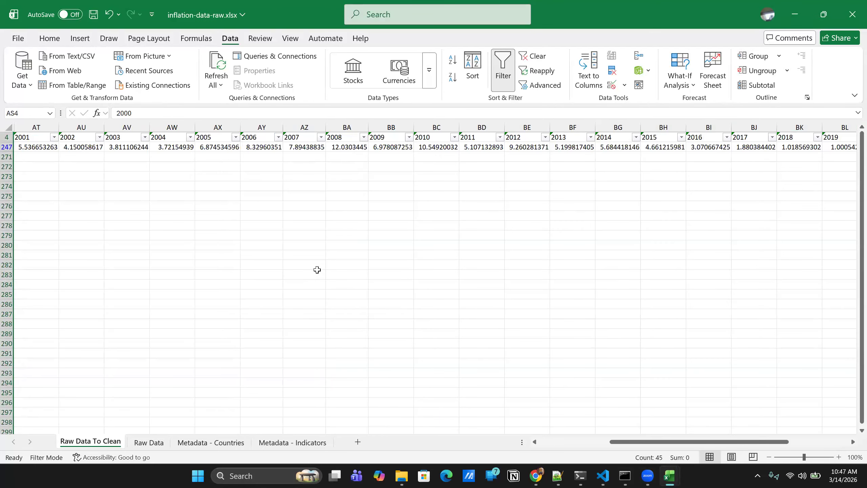
scroll(452, 299, left, 2)
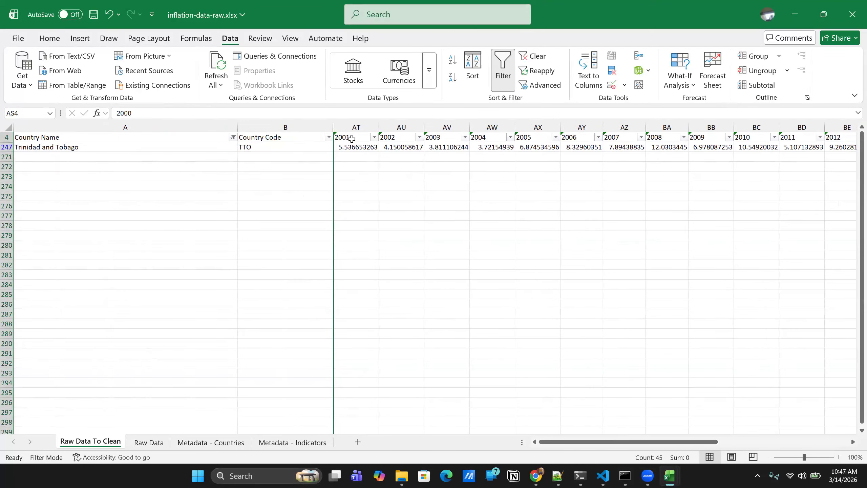
- Compare the column layouts of the inflation and unemployment workbooks, and hide the Indicator Name column in the unemployment sheet
click(665, 477)
click(672, 433)
click(672, 474)
click(581, 436)
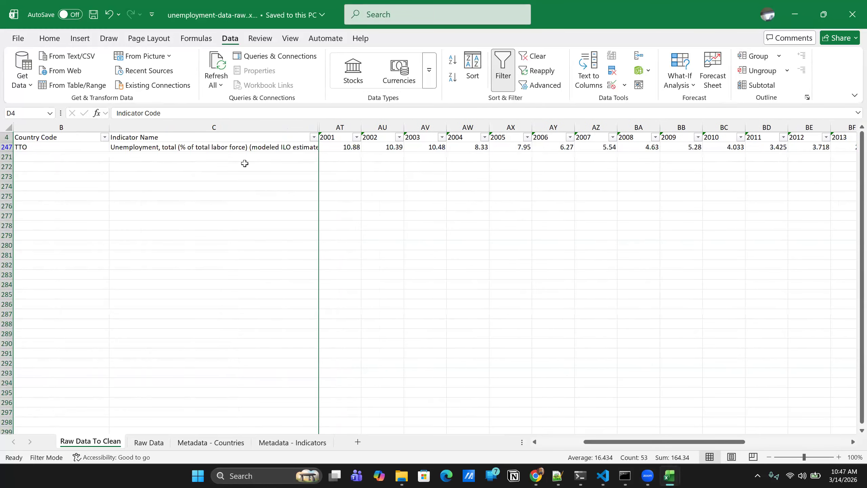
click(673, 475)
click(659, 430)
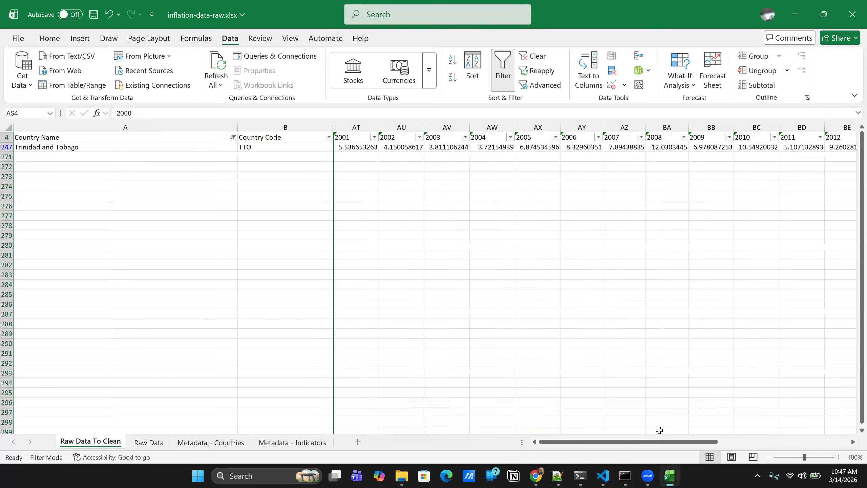
click(671, 475)
click(594, 438)
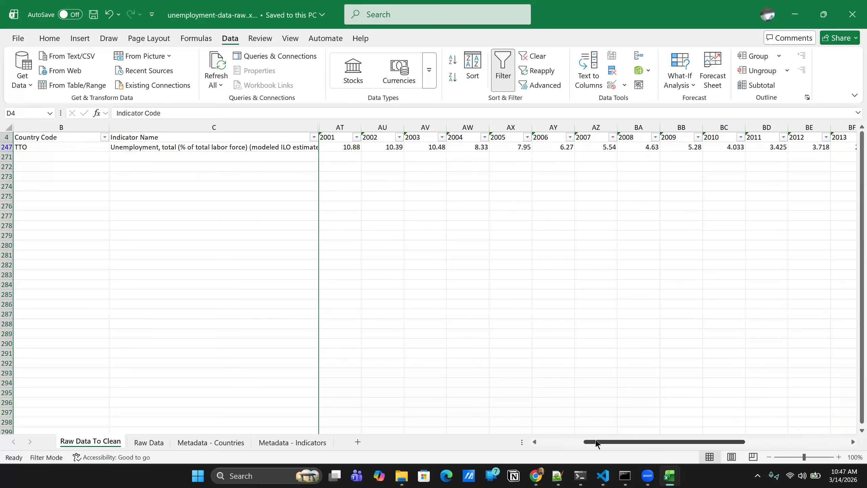
right_click(240, 128)
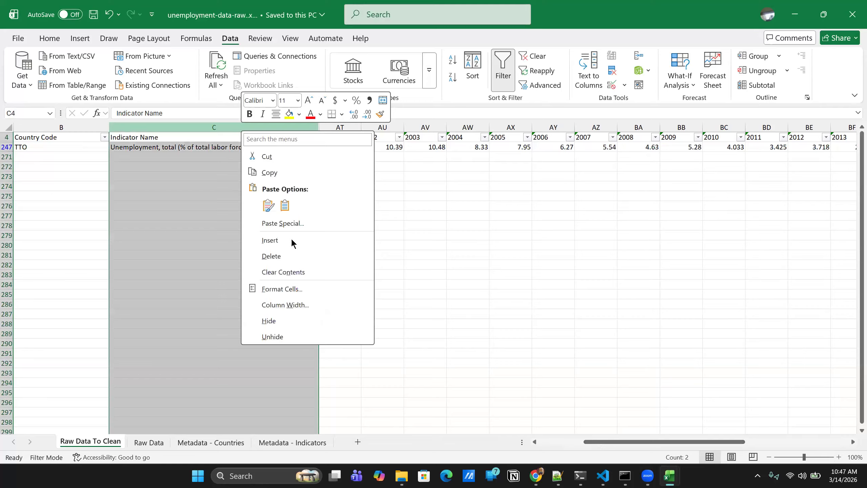
click(275, 321)
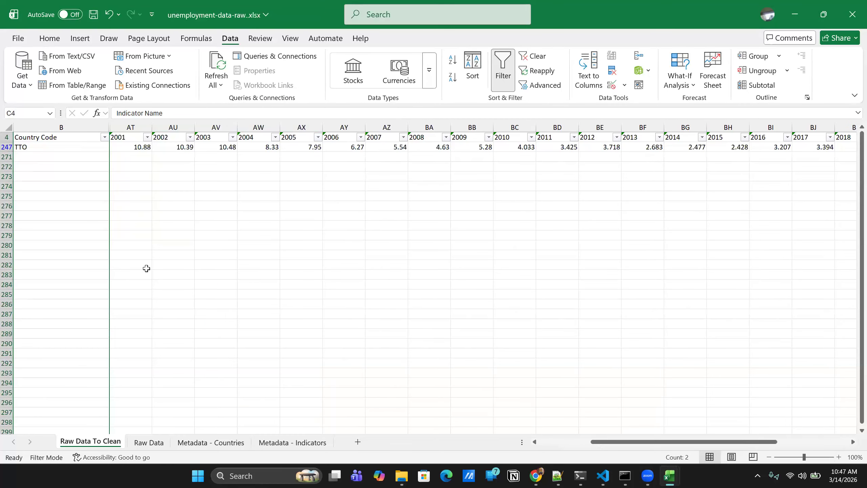
scroll(457, 291, left, 3)
- Switch to gdp-data-raw.xlsx, hide the columns from Indicator Name through 2000, and save the workbook
click(671, 476)
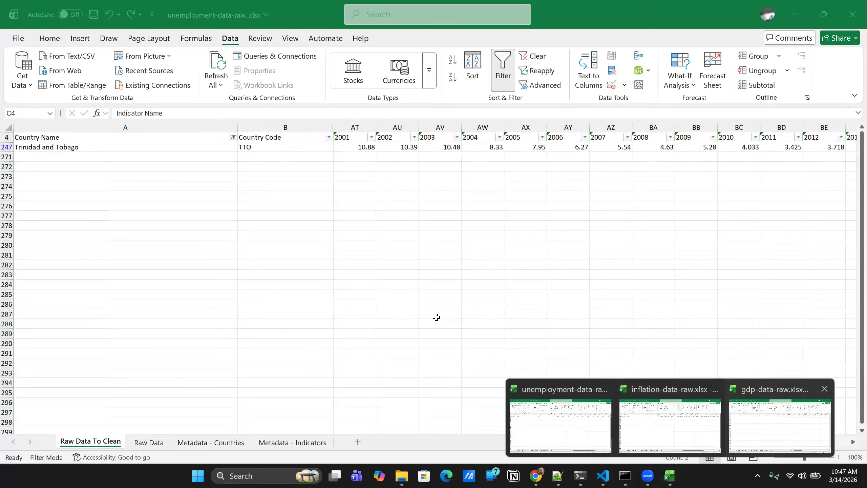
click(780, 425)
scroll(331, 186, left, 2)
scroll(403, 169, right, 1)
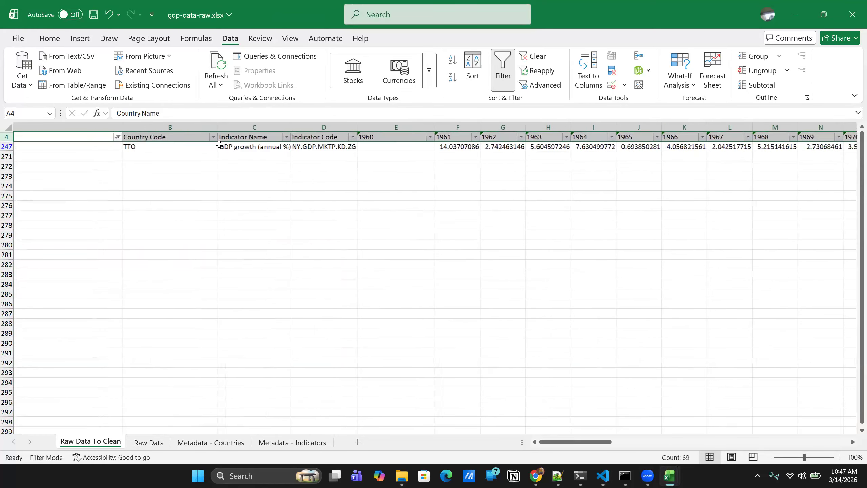
scroll(239, 148, left, 3)
click(352, 127)
drag(463, 122, 627, 132)
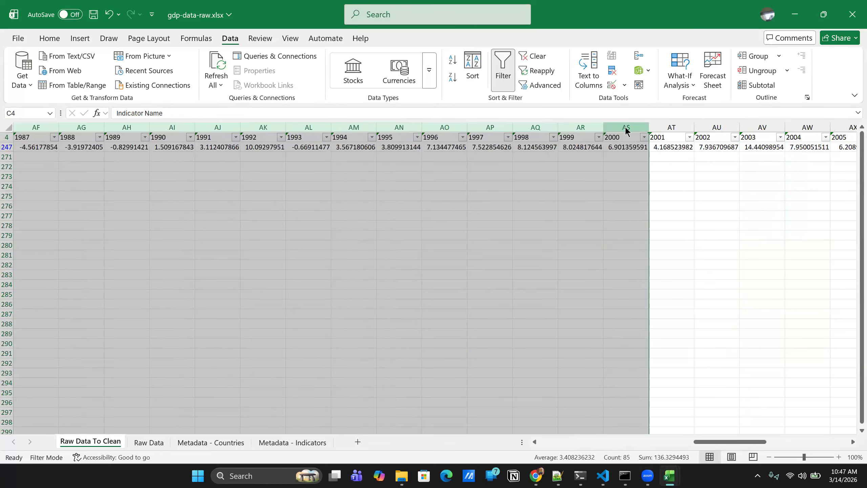
right_click(627, 131)
click(661, 318)
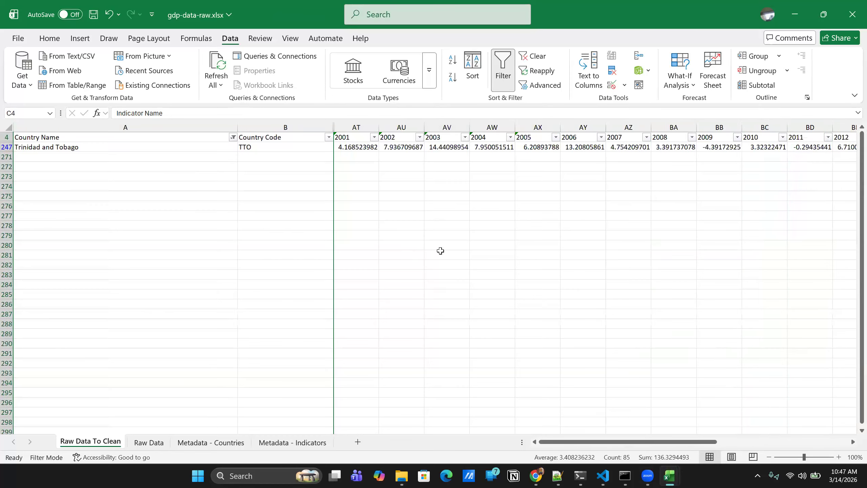
key(ctrl+s)
- Compare the remaining columns across the inflation, unemployment and GDP workbooks, ending in the unemployment workbook
mouse_move(669, 476)
click(632, 415)
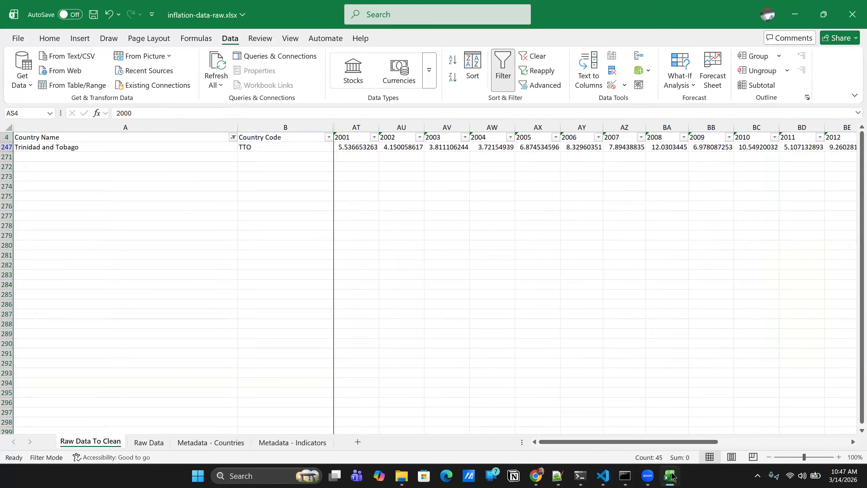
click(581, 440)
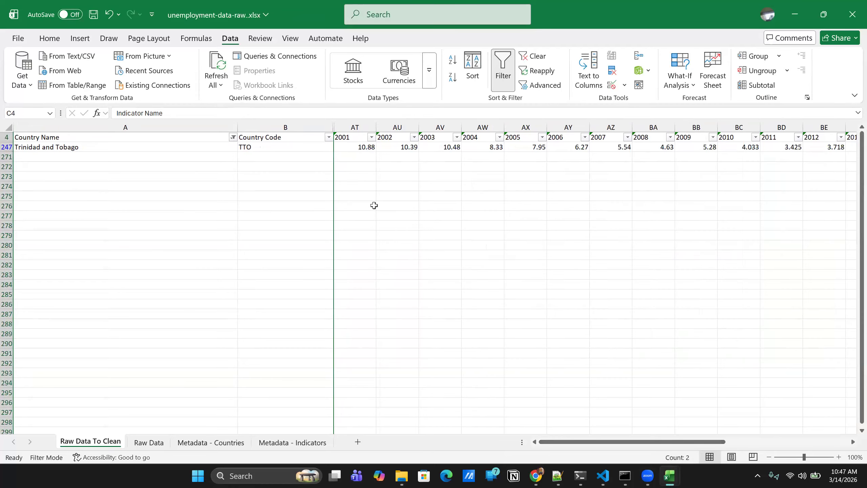
mouse_move(675, 477)
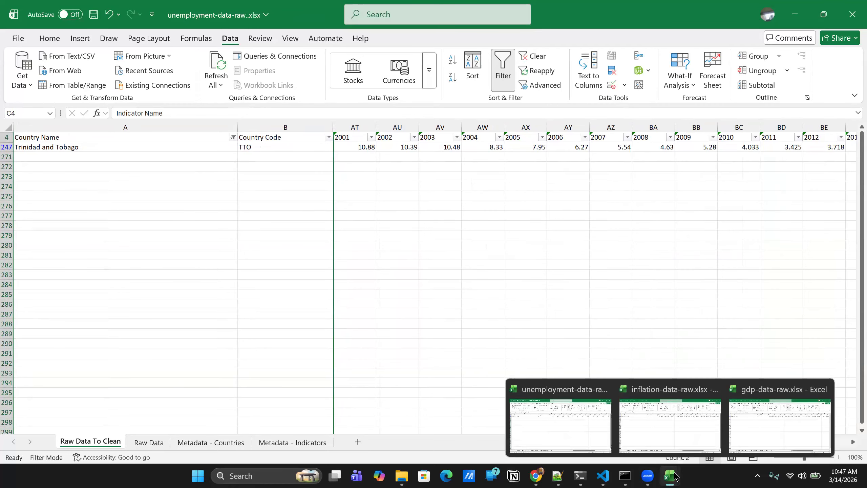
click(647, 434)
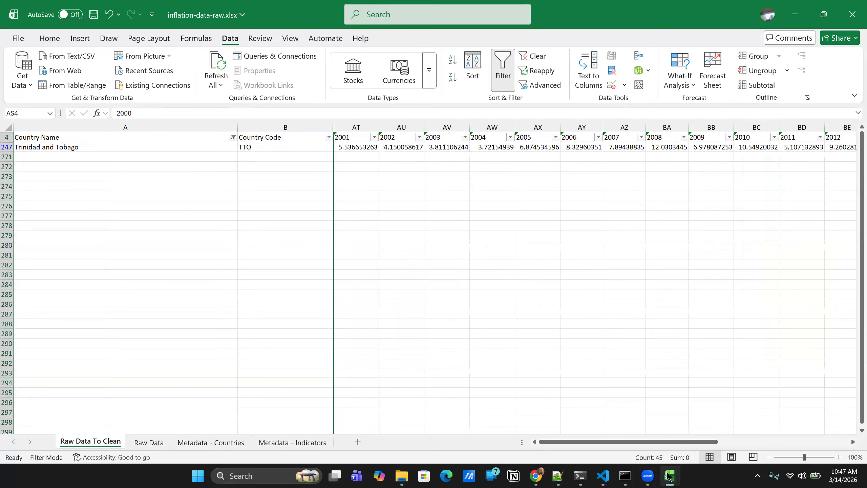
click(780, 425)
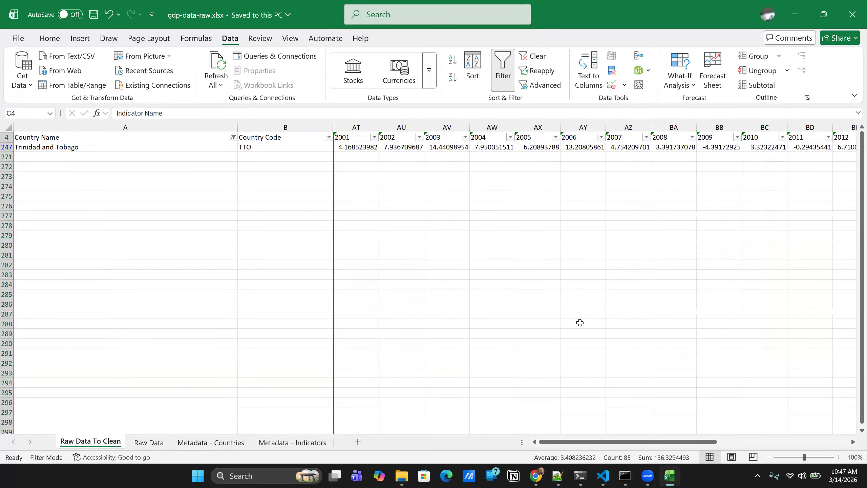
drag(604, 442, 577, 439)
mouse_move(672, 476)
click(666, 440)
click(611, 431)
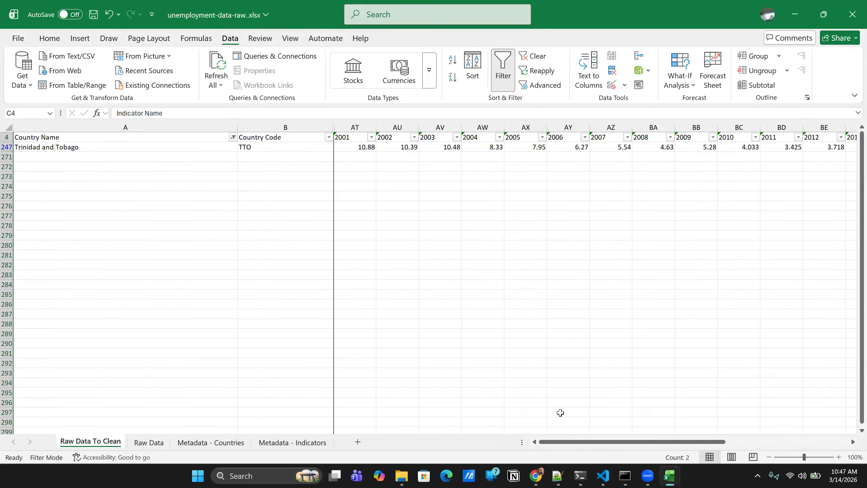
- Save the unemployment workbook, and copy its header row and Trinidad and Tobago row into a new sheet
click(148, 170)
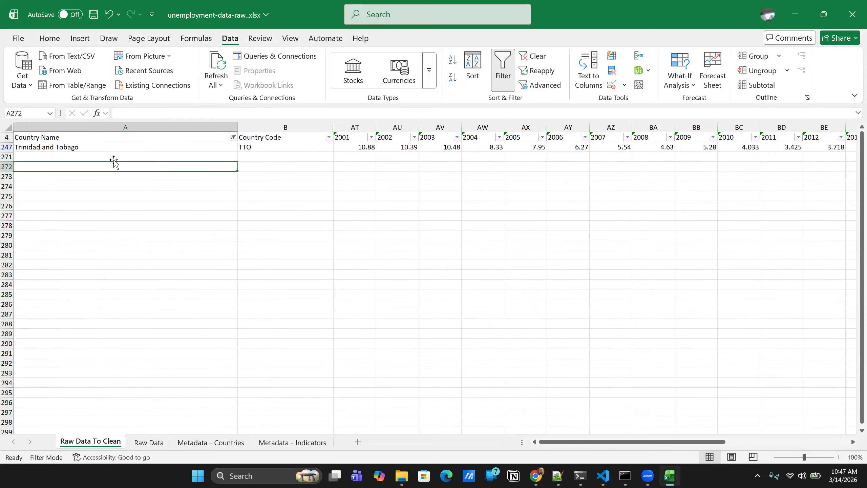
key(ctrl+s)
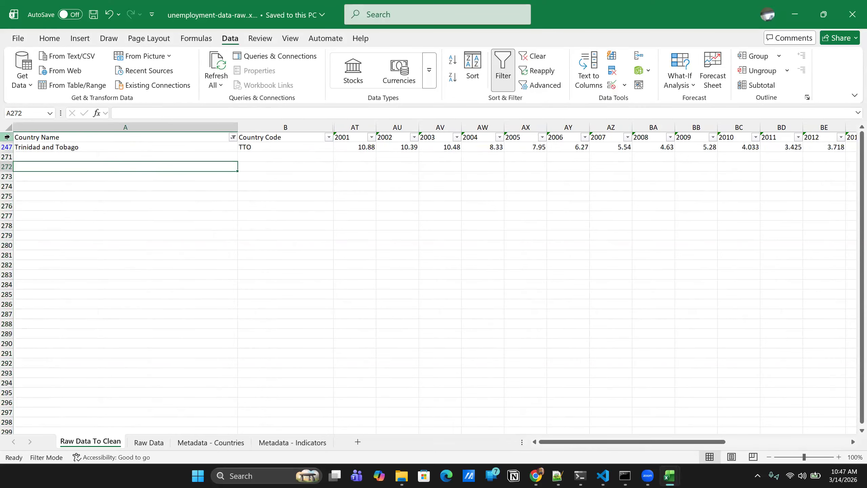
click(7, 137)
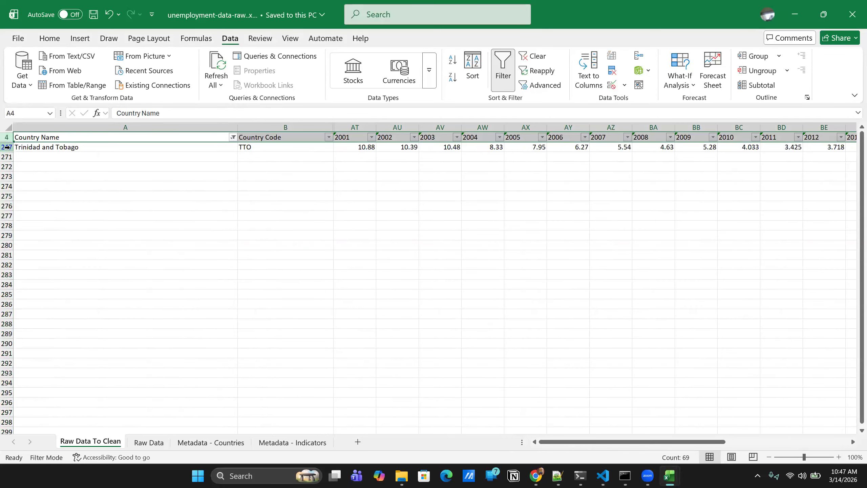
ctrl+click(7, 147)
key(ctrl+c)
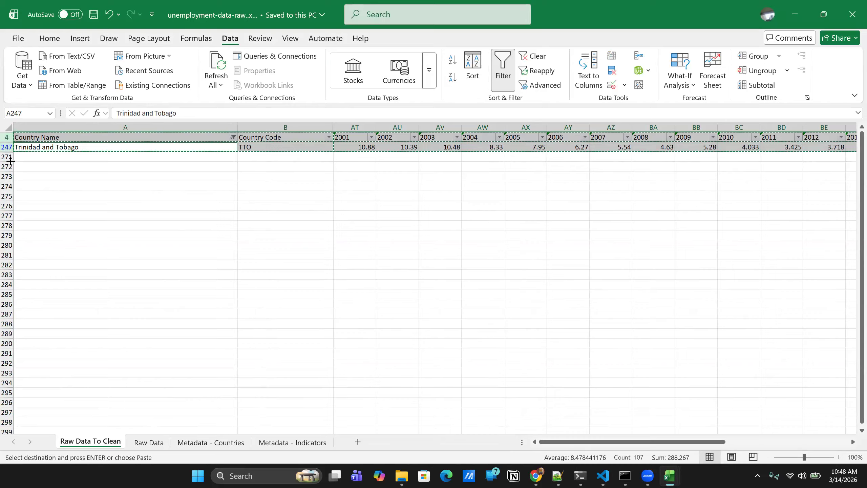
click(358, 442)
key(ctrl+v)
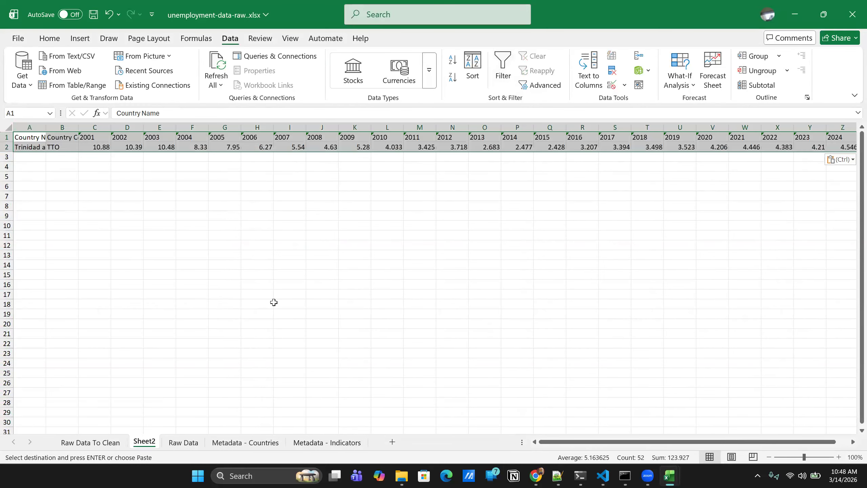
- Rename the new sheet in the unemployment workbook as Semi Cleaned Data
right_click(147, 443)
click(182, 303)
text(Semi Cleaned Data)
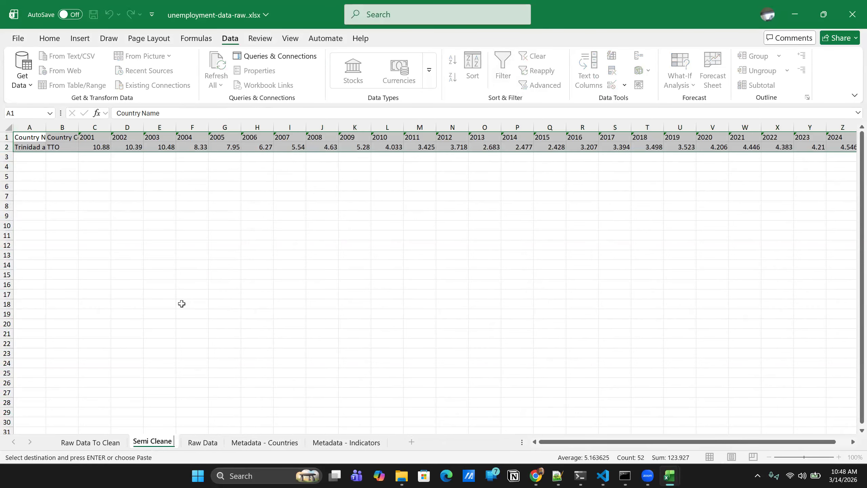
key(Return)
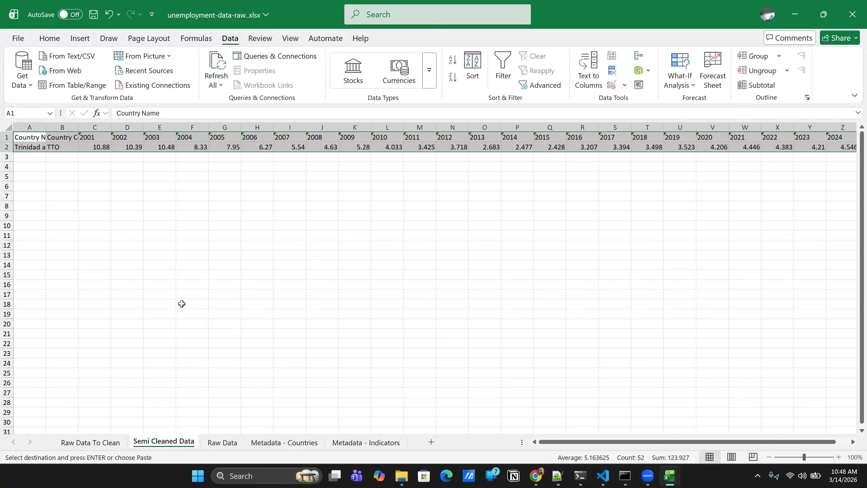
- Check the Semi Cleaned Data sheet against Raw Data To Clean, and save the unemployment workbook
click(90, 195)
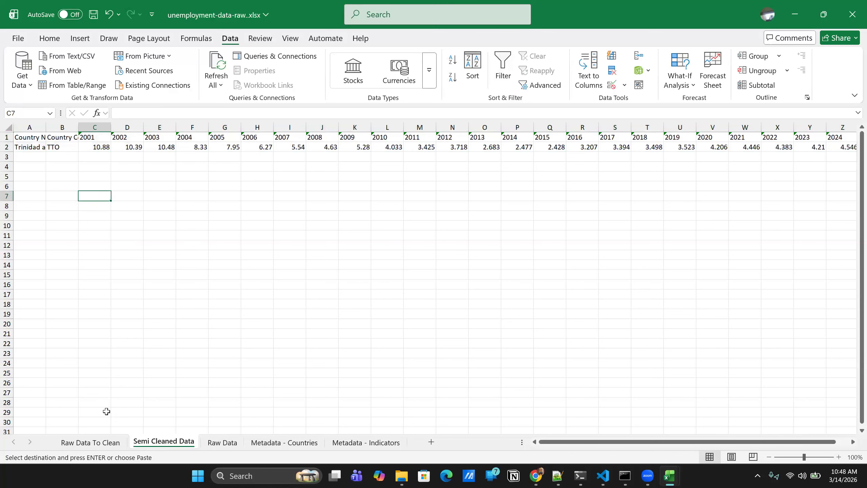
click(93, 441)
click(234, 228)
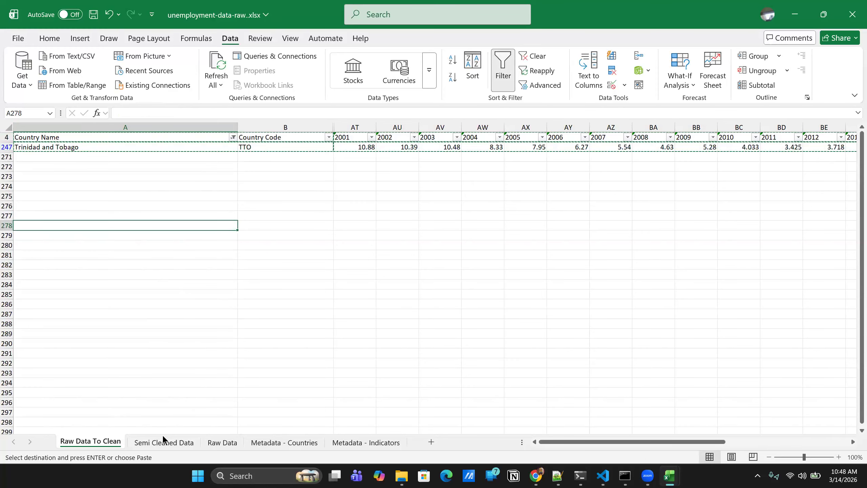
click(156, 443)
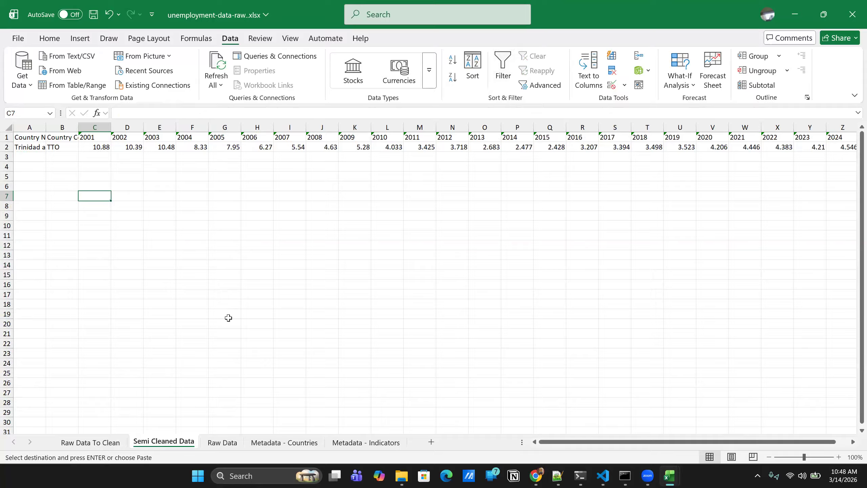
click(232, 224)
key(ctrl+s)
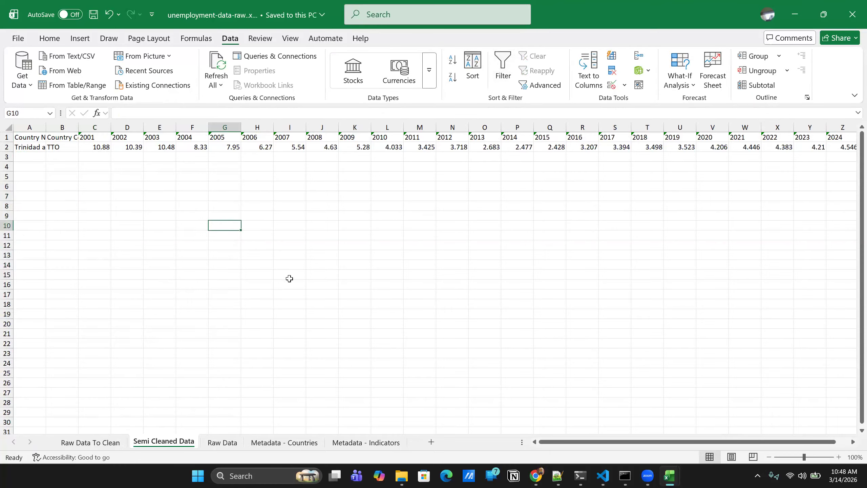
- Switch to inflation-data-raw.xlsx, copy its header and Trinidad and Tobago rows into a new sheet, and save the workbook
click(670, 476)
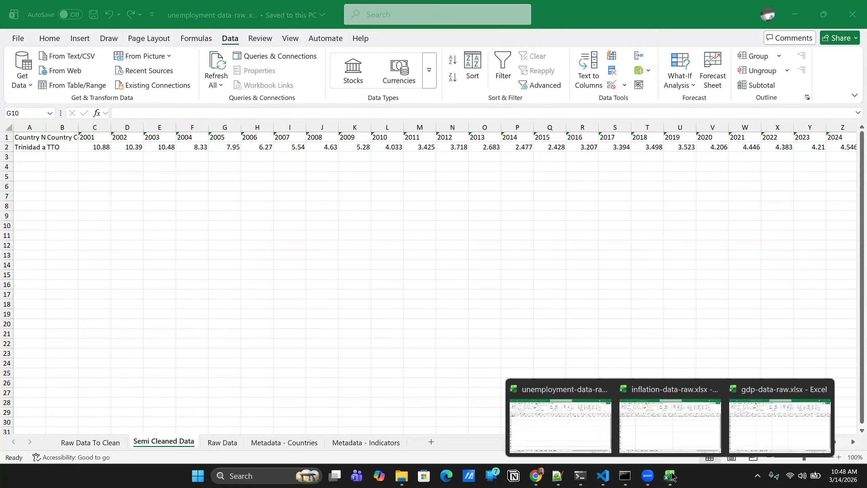
click(676, 432)
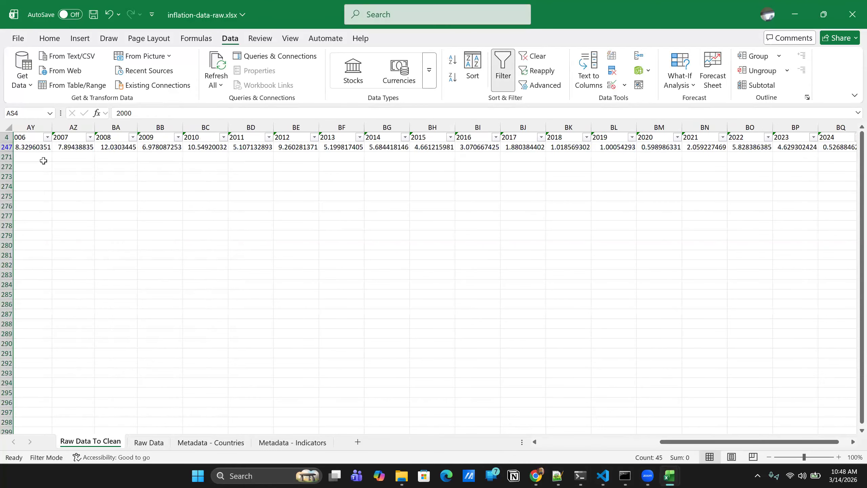
drag(678, 442, 49, 169)
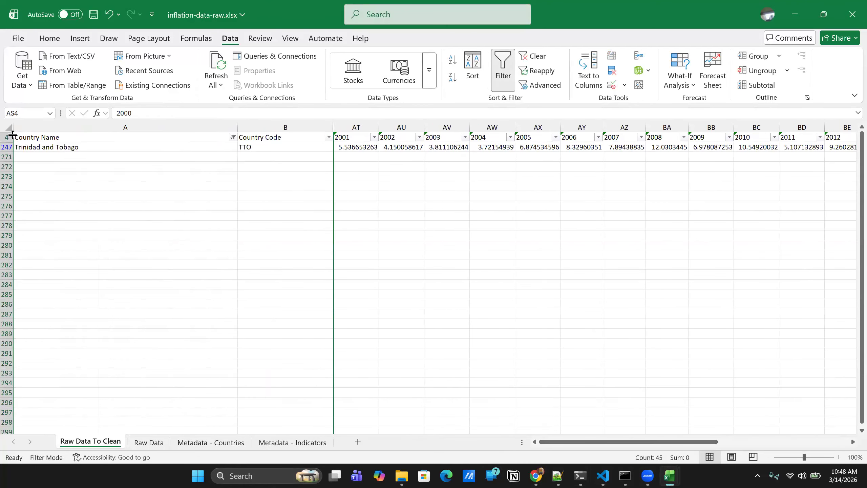
drag(7, 137, 7, 147)
key(ctrl+c)
key(shift+F11)
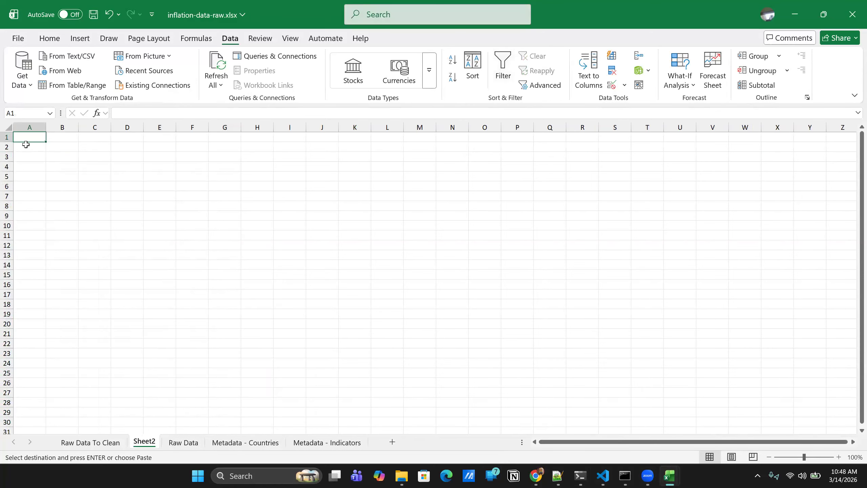
key(ctrl+v)
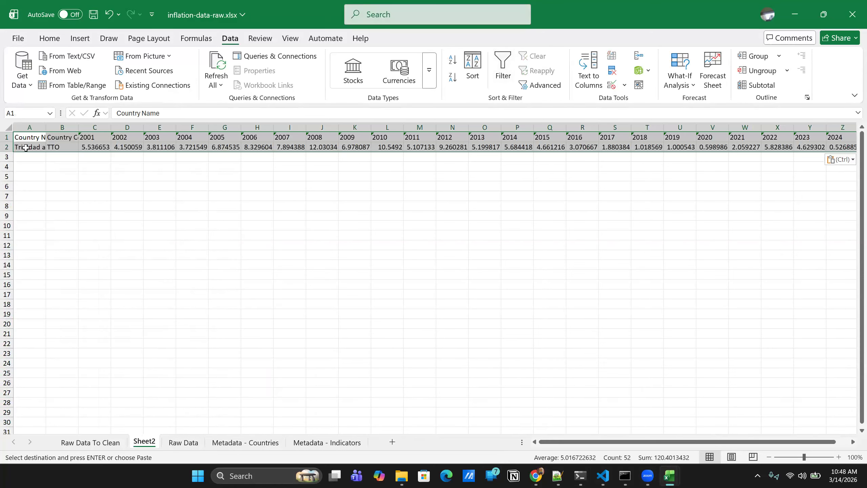
key(ctrl+s)
- Rename the new sheet in the inflation workbook as Semi Cleaned Data
right_click(149, 442)
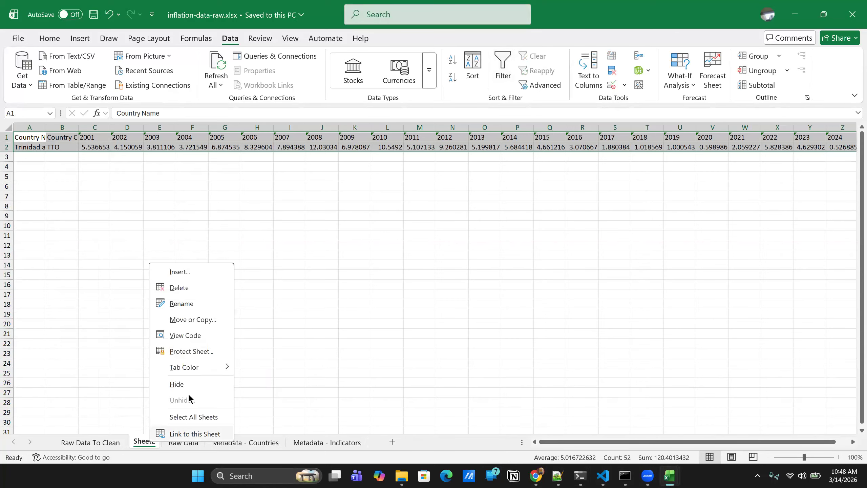
click(182, 304)
text(Semi Cleaned Data)
key(Return)
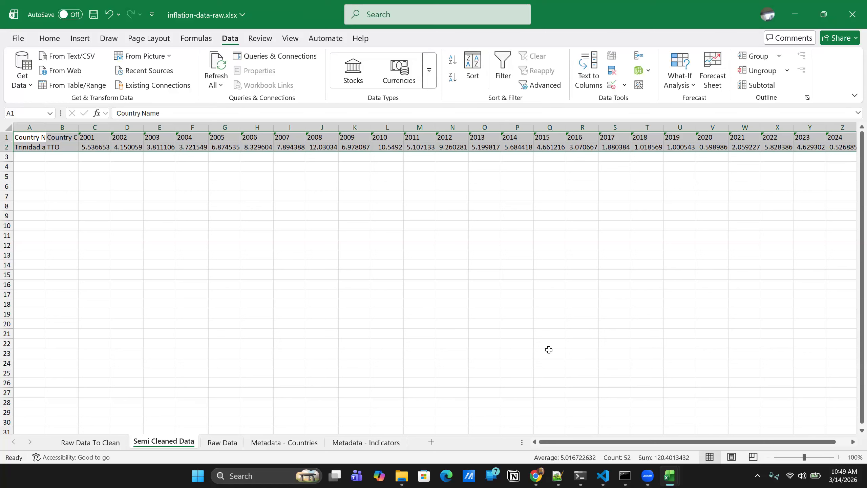
- Switch to gdp-data-raw.xlsx, copy the header and Trinidad and Tobago rows, and add a new sheet
mouse_move(670, 475)
click(758, 415)
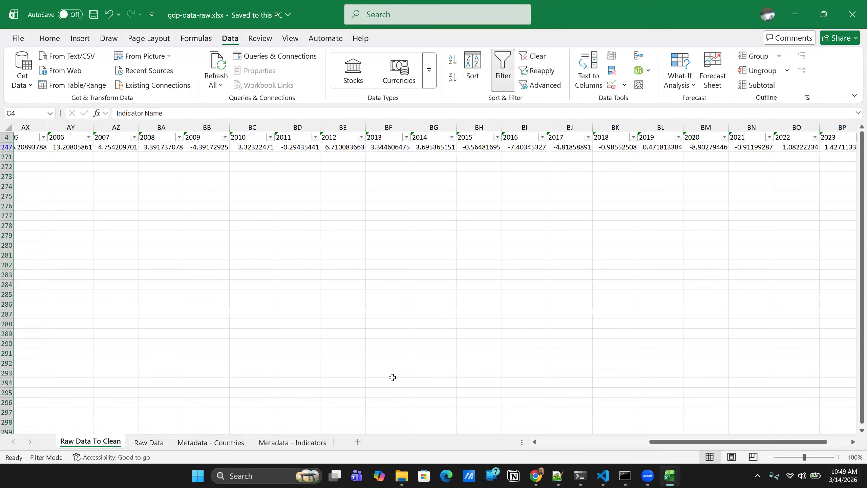
drag(694, 442, 437, 434)
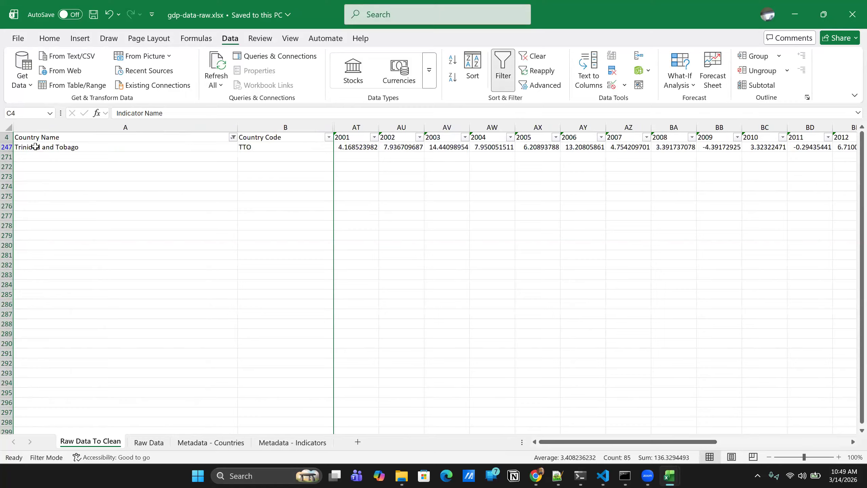
click(6, 136)
ctrl+click(7, 147)
key(ctrl+c)
click(357, 443)
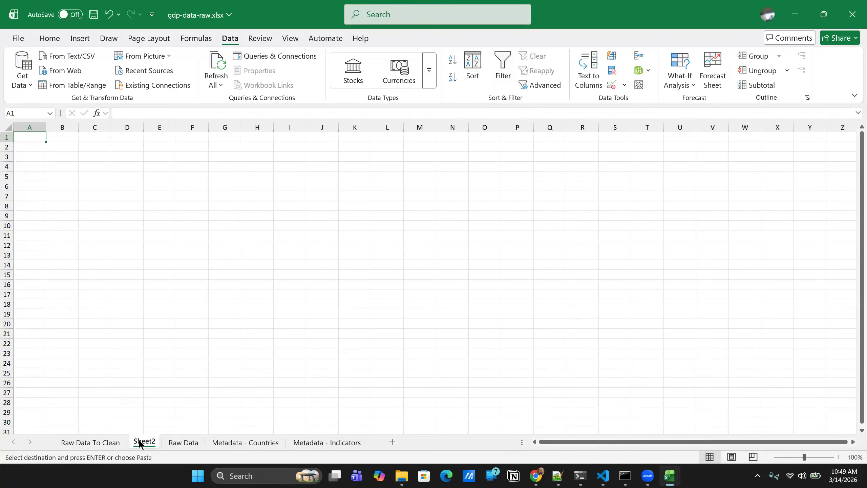
- Name the new sheet in the GDP workbook Semi Cleaned Data
right_click(143, 442)
click(171, 302)
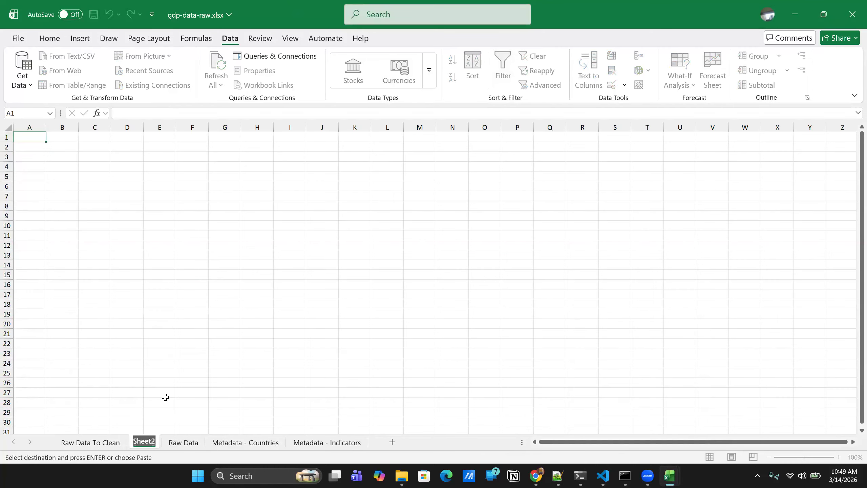
text(Cleaned)
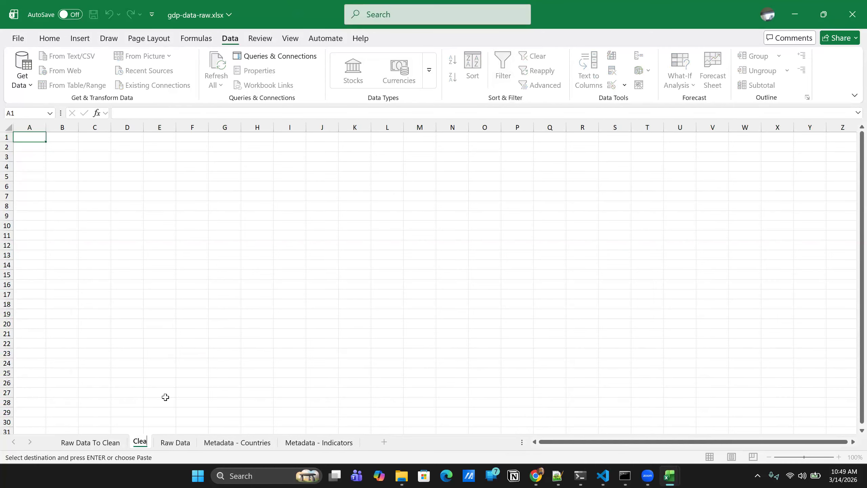
key(BackSpace)
key(BackSpace)
key(BackSpace)
key(BackSpace)
key(BackSpace)
key(BackSpace)
key(BackSpace)
text(Se)
text(Cleaned Da)
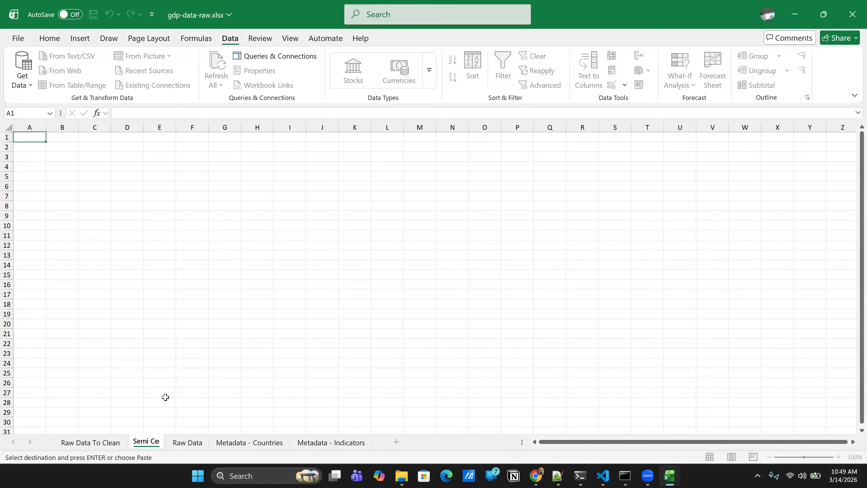
text(ta)
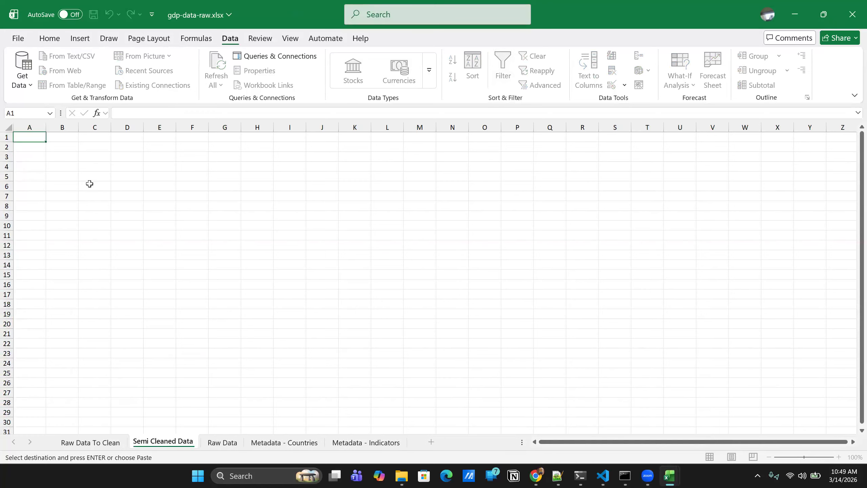
- Paste the copied rows at cell A1 of the GDP workbook's Semi Cleaned Data sheet, and save the workbook
click(27, 138)
key(ctrl+v)
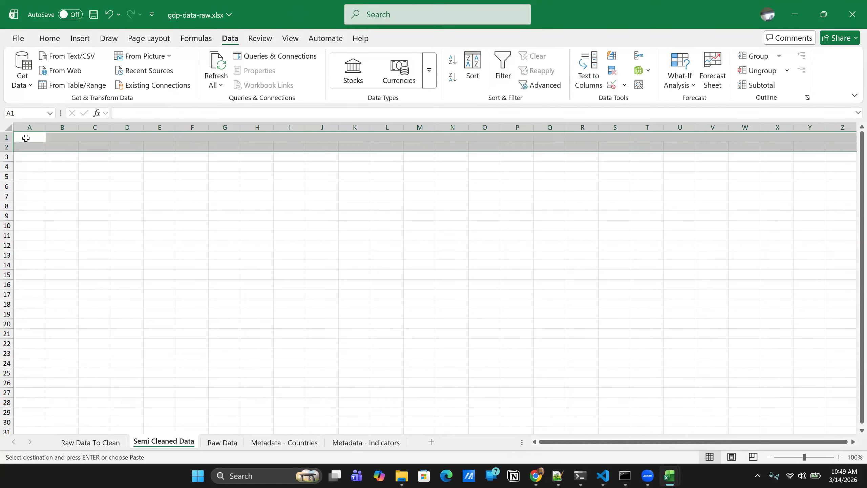
key(ctrl+s)
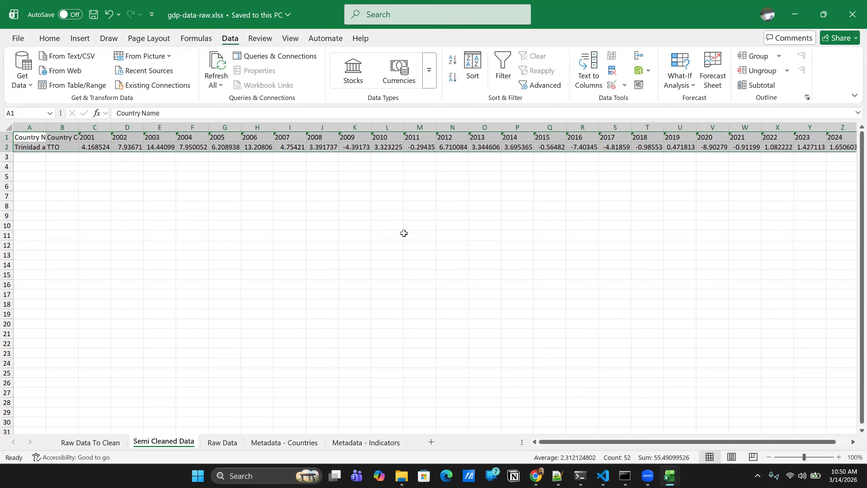
- Compare the GDP workbook's raw and semi-cleaned sheets, and review the Semi Cleaned Data sheets across all three workbooks, ending in the unemployment workbook
click(79, 443)
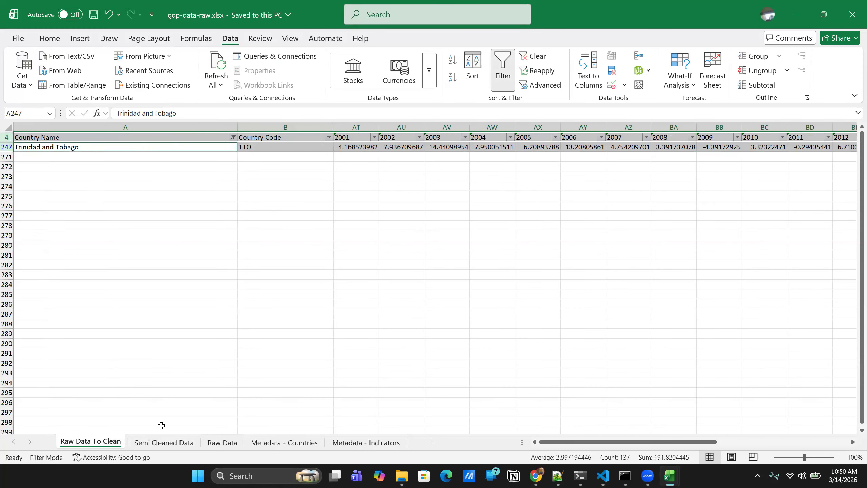
click(162, 442)
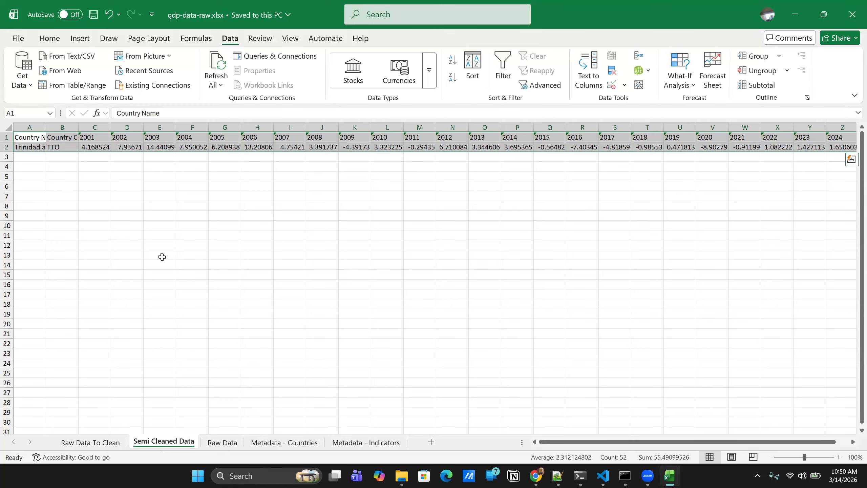
click(161, 256)
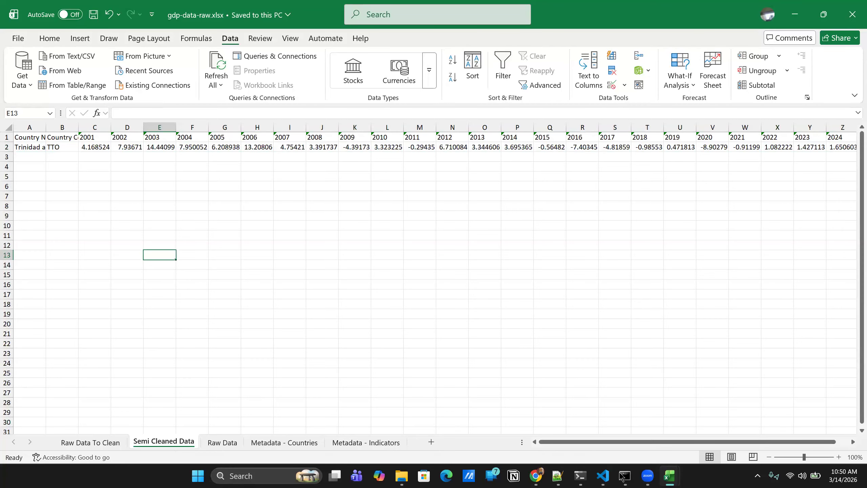
click(672, 477)
click(594, 444)
click(670, 476)
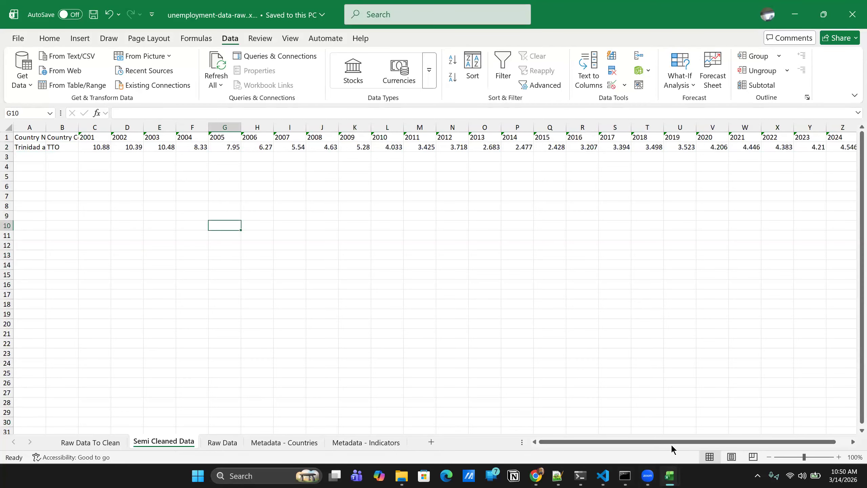
click(671, 444)
click(669, 477)
click(741, 439)
click(669, 477)
click(588, 434)
- Select the entire Semi Cleaned Data sheet in the unemployment workbook and start a table query from it
click(7, 126)
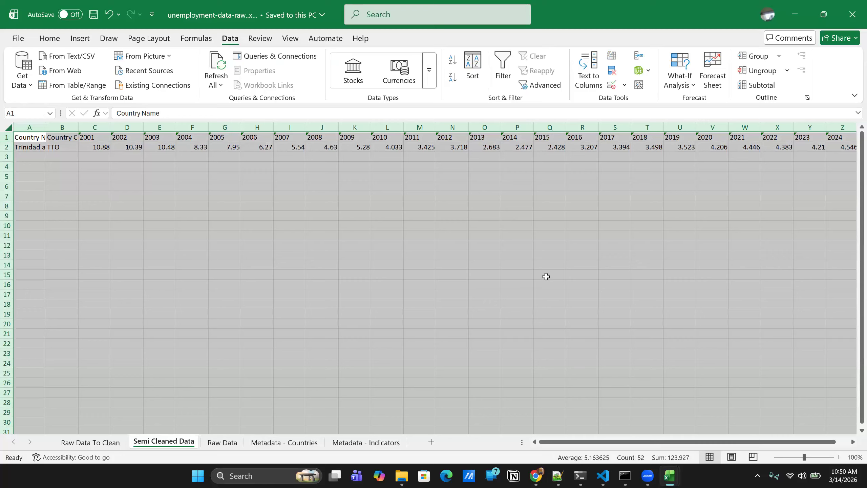
scroll(547, 276, right, 3)
scroll(547, 277, left, 3)
click(67, 85)
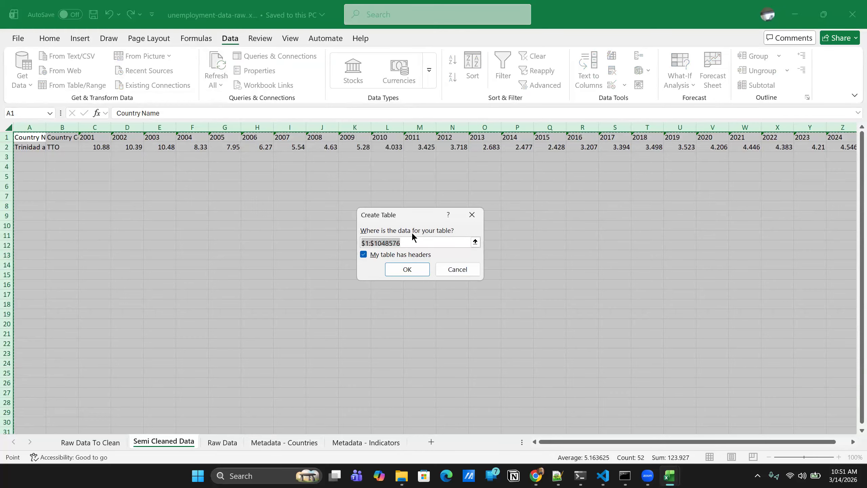
- Try to narrow the new table's range to the header and Trinidad and Tobago rows
click(418, 243)
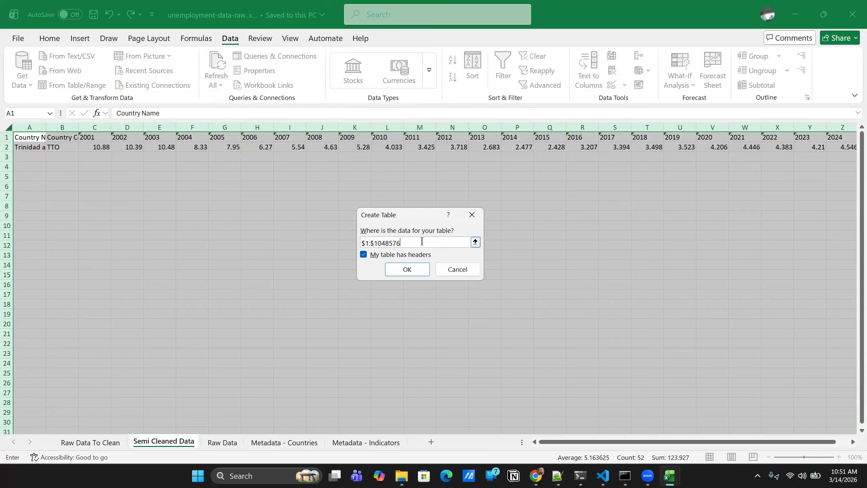
key(Left)
click(396, 240)
key(Down)
key(Down)
key(Up)
key(Up)
key(Down)
key(Down)
key(Down)
key(Down)
key(Up)
key(Up)
key(Up)
key(Up)
key(F8)
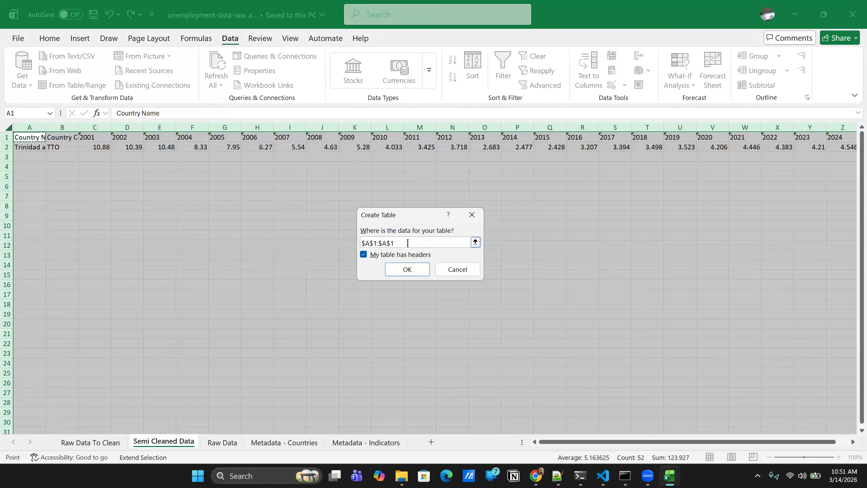
text(Z)
key(BackSpace)
key(BackSpace)
key(BackSpace)
key(BackSpace)
key(BackSpace)
key(BackSpace)
key(Right)
key(Right)
key(Down)
key(Down)
key(Up)
key(Up)
key(Left)
key(Left)
key(F8)
double_click(387, 242)
key(Right)
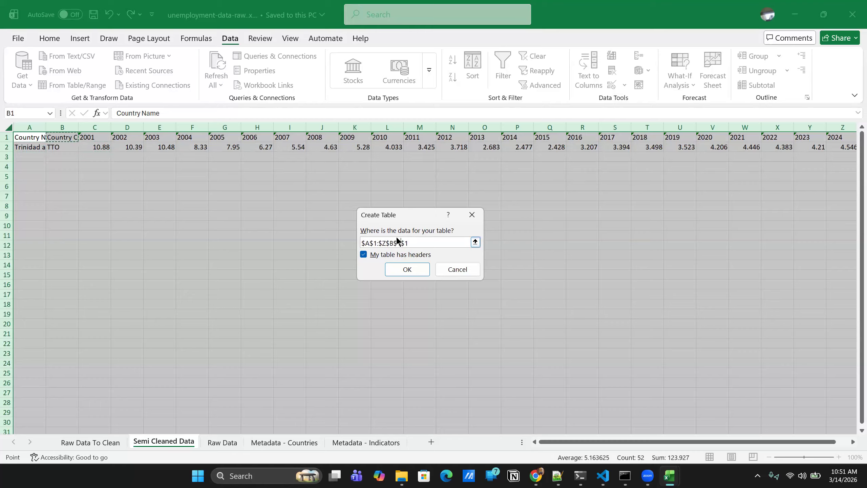
- Set the table range to $A$1:$Z$2 with headers and create the table, loading it into Power Query Editor
click(424, 242)
click(403, 237)
key(BackSpace)
key(BackSpace)
key(BackSpace)
key(BackSpace)
click(397, 244)
click(475, 242)
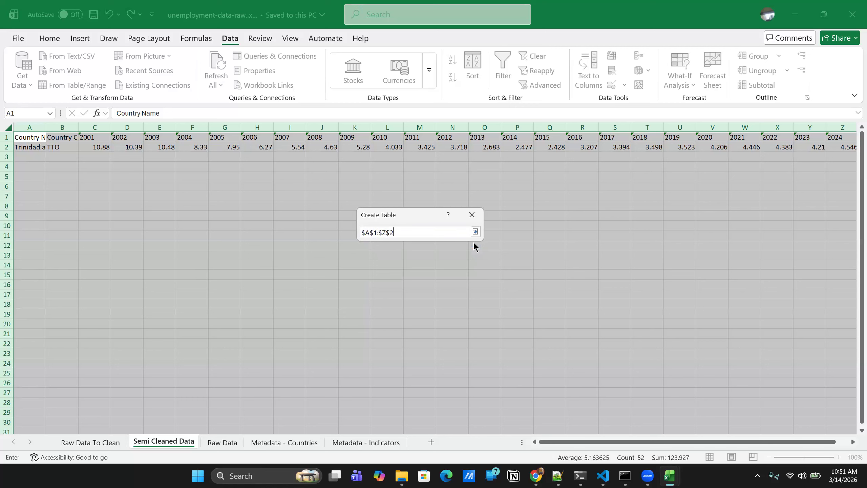
click(472, 231)
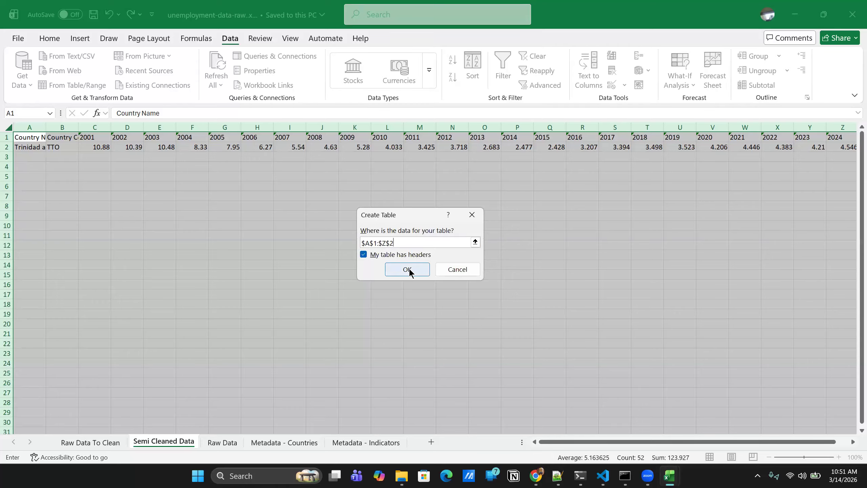
click(407, 269)
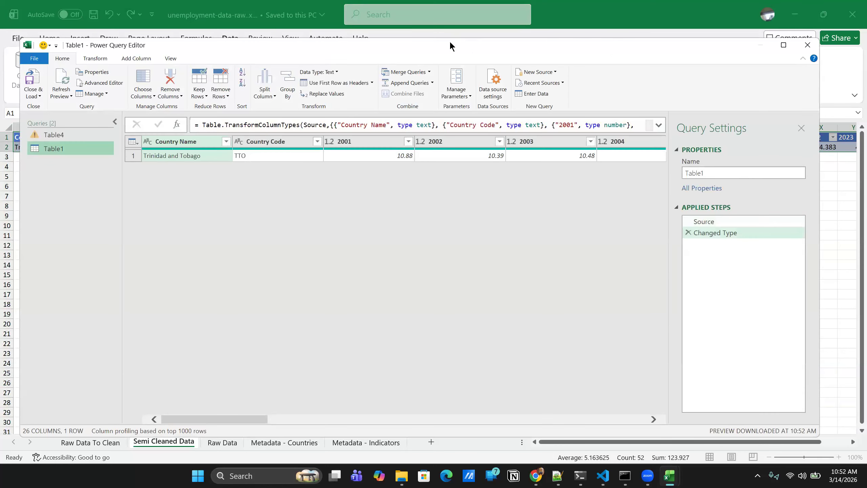
- Compare the new table on the Semi Cleaned Data sheet with its preview in Power Query Editor
drag(449, 40, 448, 224)
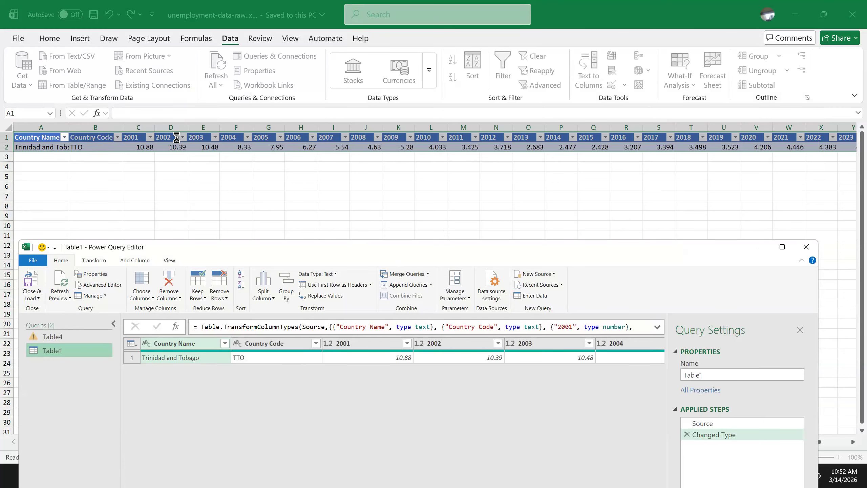
scroll(796, 172, right, 3)
scroll(58, 151, left, 3)
drag(354, 245, 336, 229)
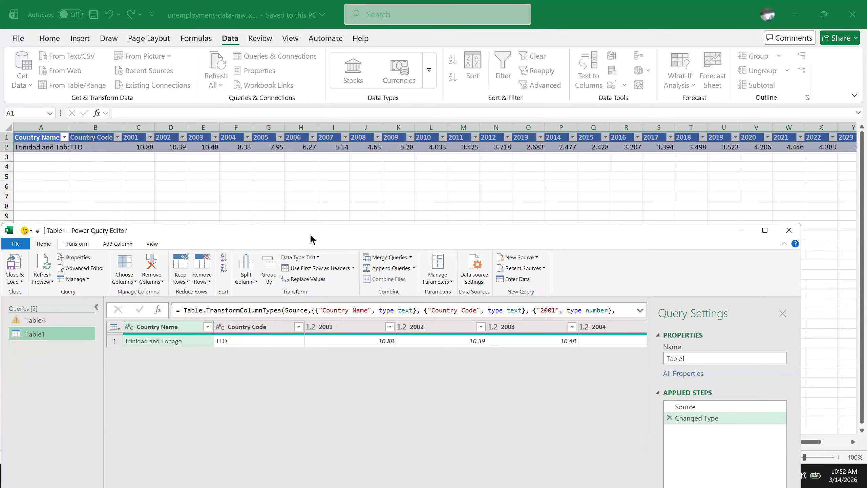
drag(310, 234, 337, 41)
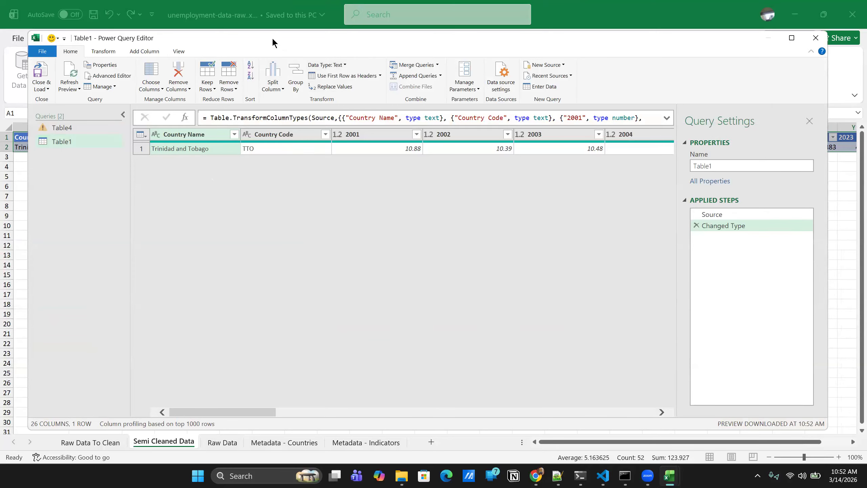
drag(273, 39, 274, 26)
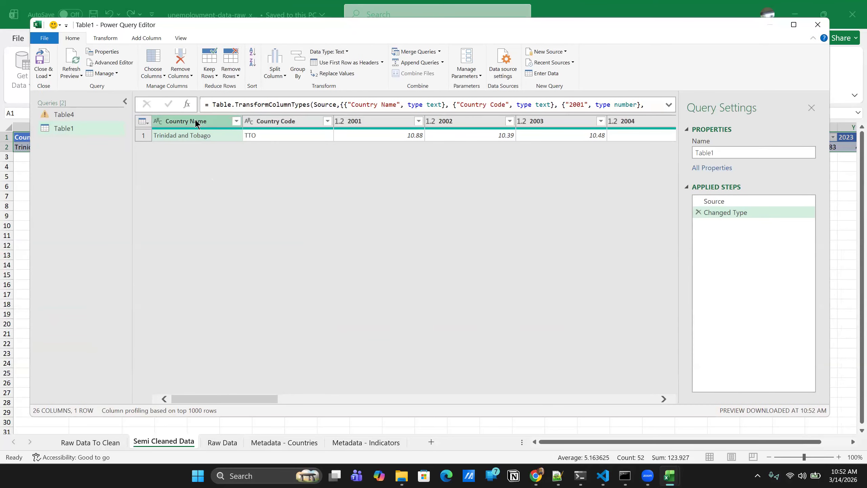
click(268, 122)
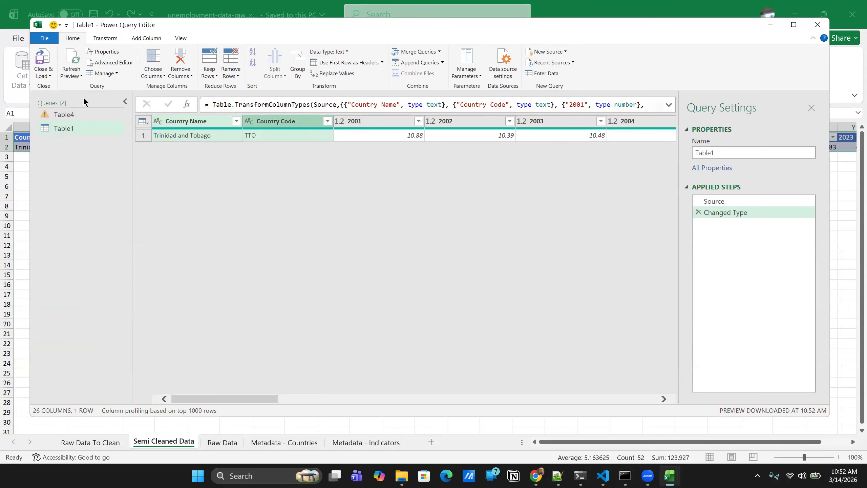
click(108, 38)
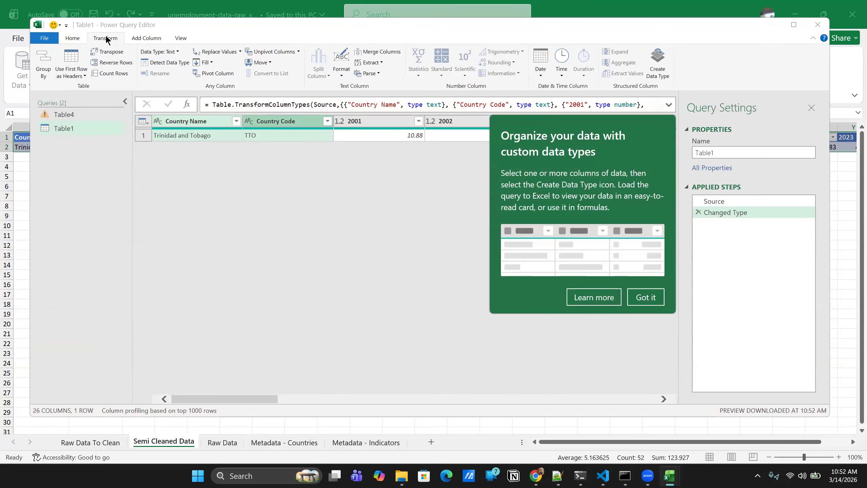
click(646, 294)
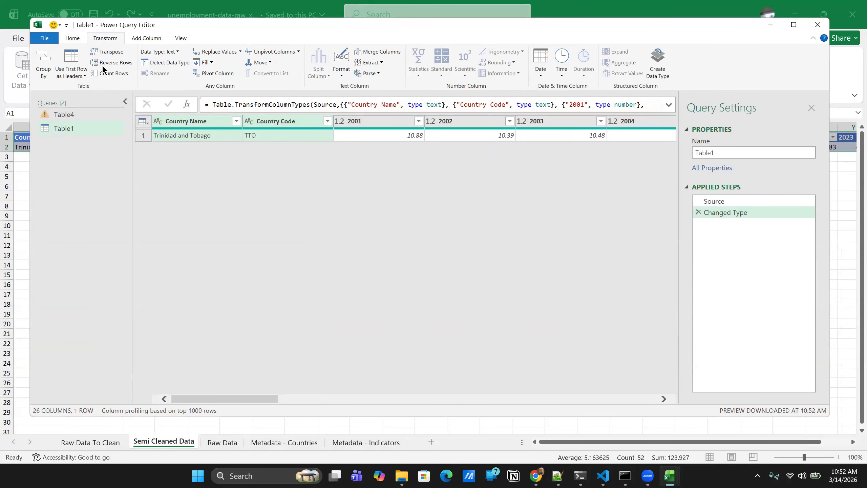
click(72, 38)
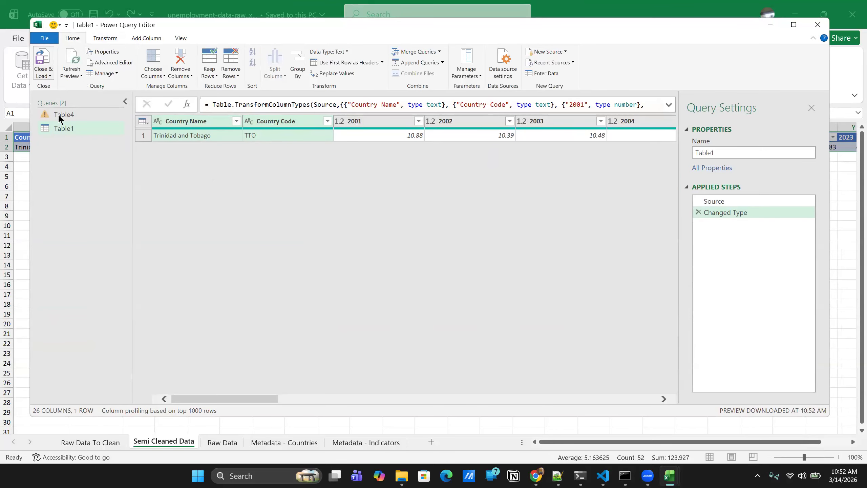
right_click(170, 123)
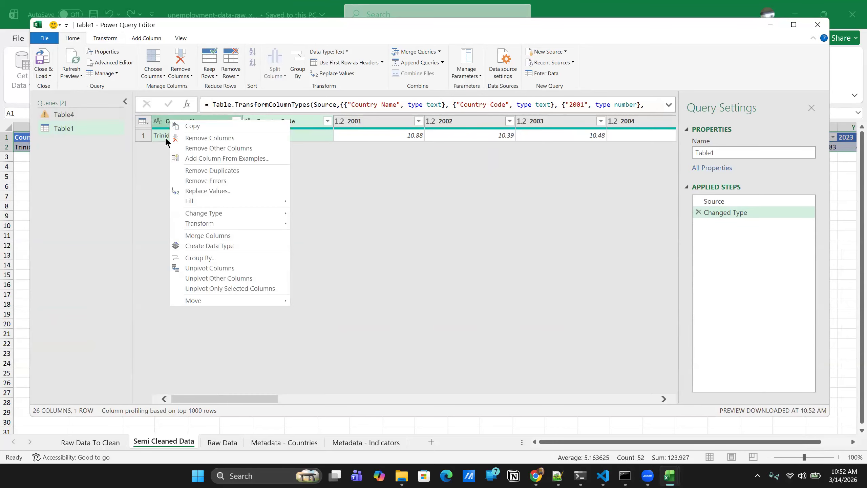
key(Escape)
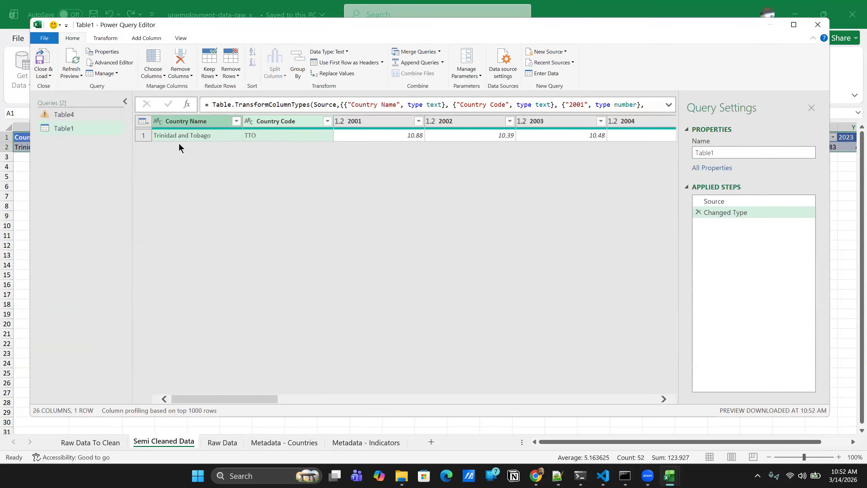
- Unpivot all columns of the Table1 query other than Country Name and Country Code
click(195, 121)
ctrl+click(277, 120)
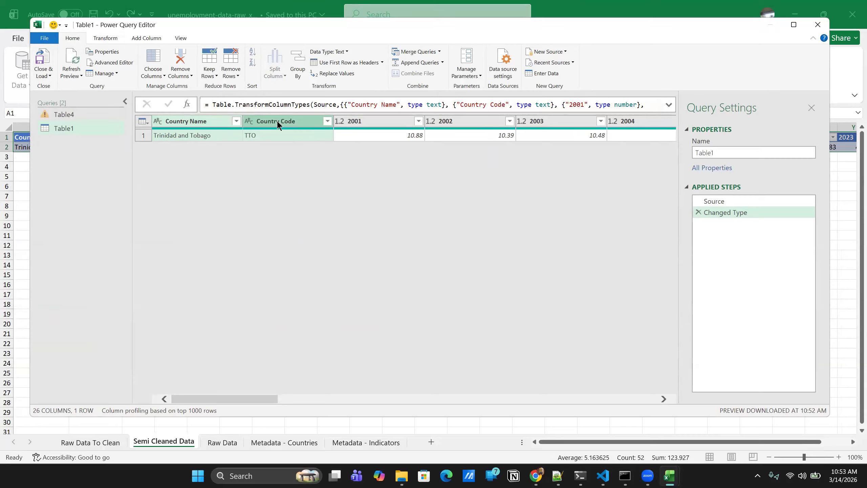
right_click(175, 123)
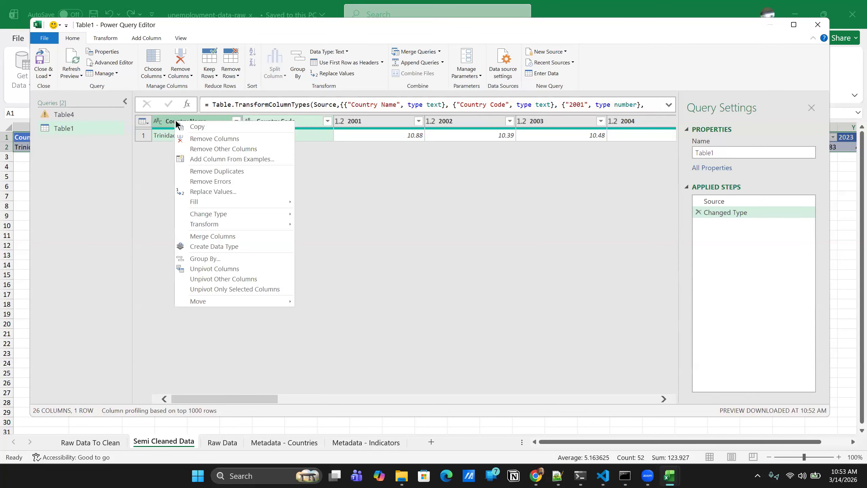
click(220, 278)
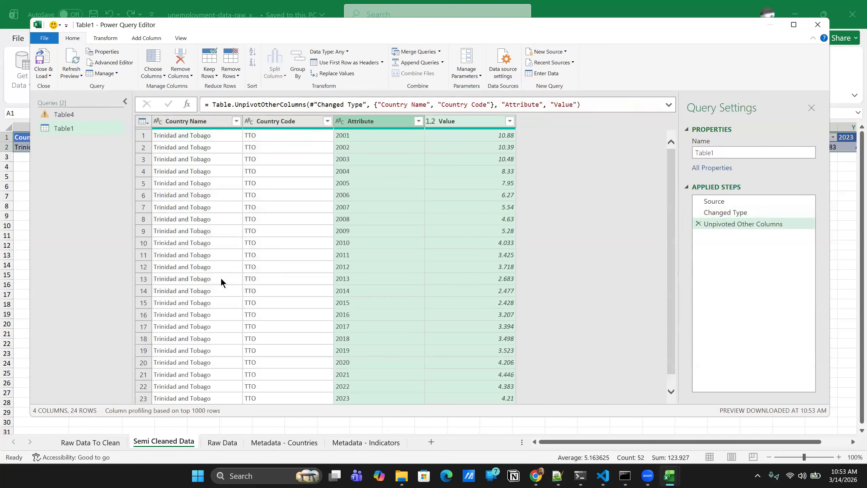
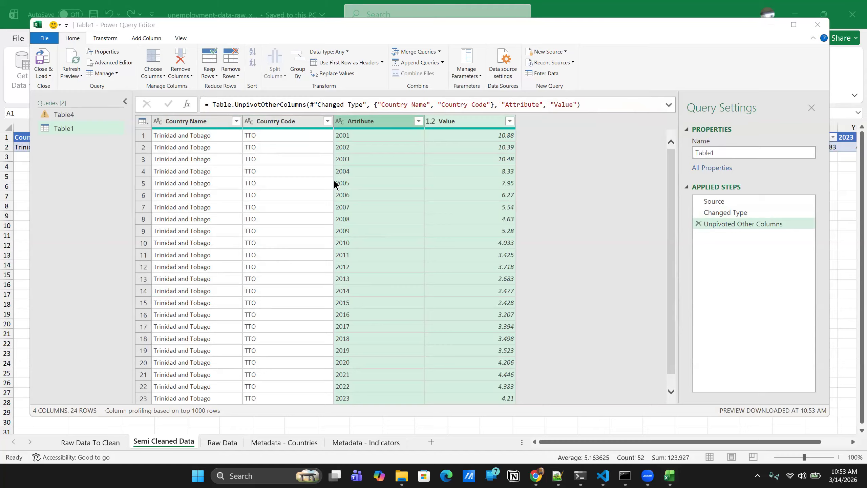
- Switch to the WiDS 2026 Upskill Workshop 2 presentation, view the Wide vs Long Data slide, and return to Power Query Editor
mouse_move(536, 475)
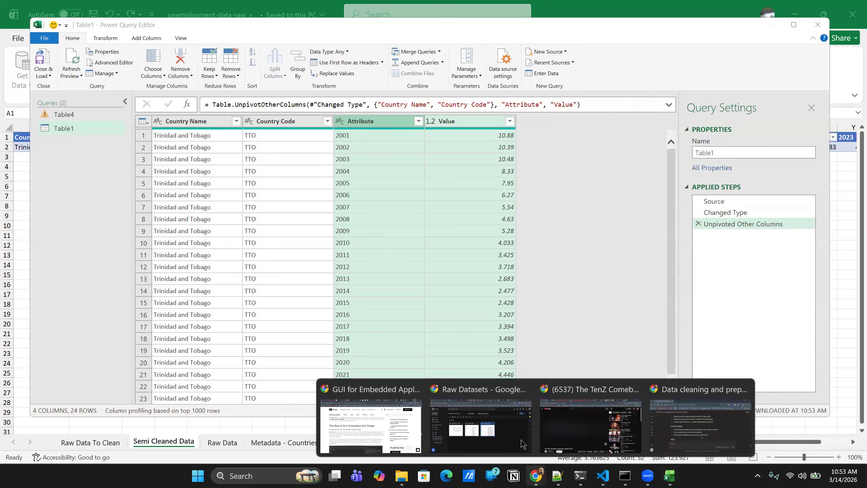
click(479, 425)
click(374, 13)
click(73, 239)
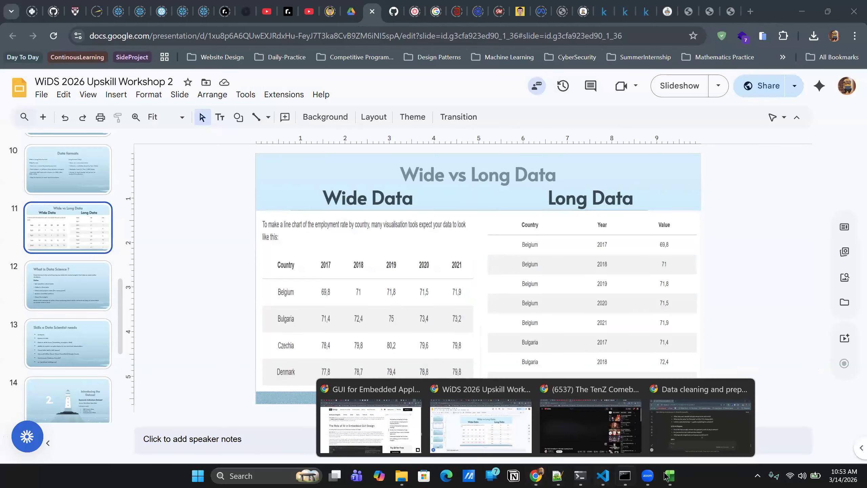
mouse_move(667, 476)
click(579, 440)
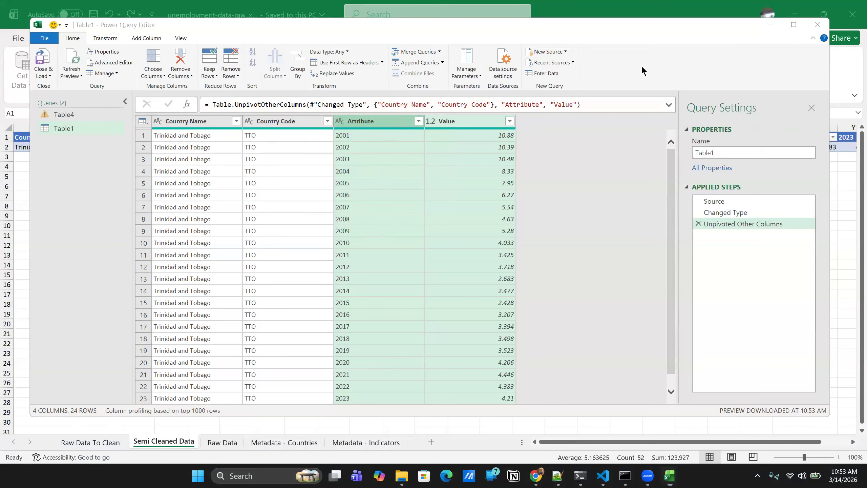
- Rename the Attribute column to Year and set its data type to Whole Number
double_click(366, 120)
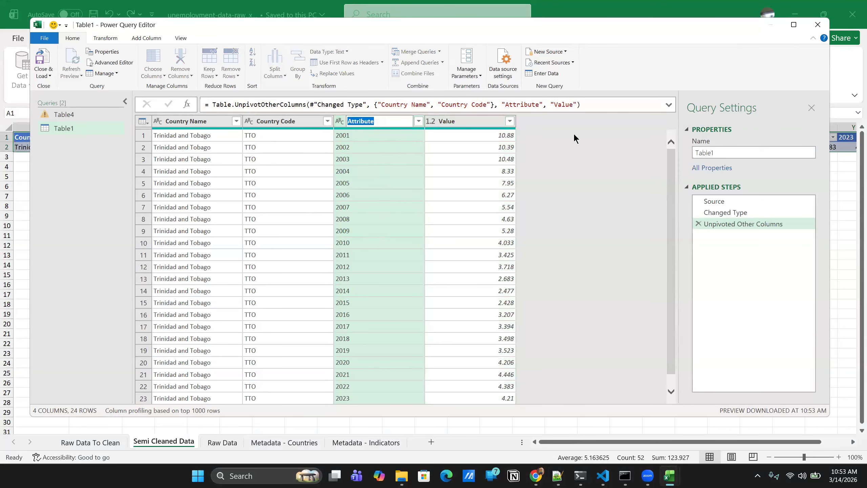
click(372, 123)
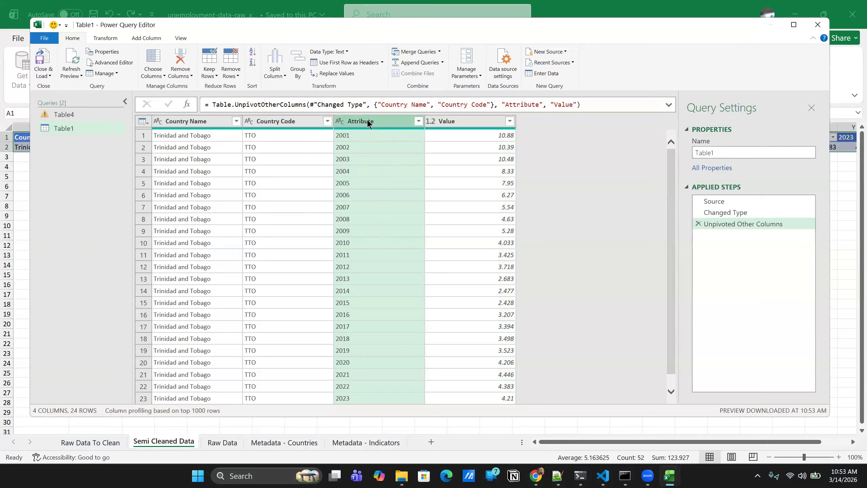
double_click(364, 121)
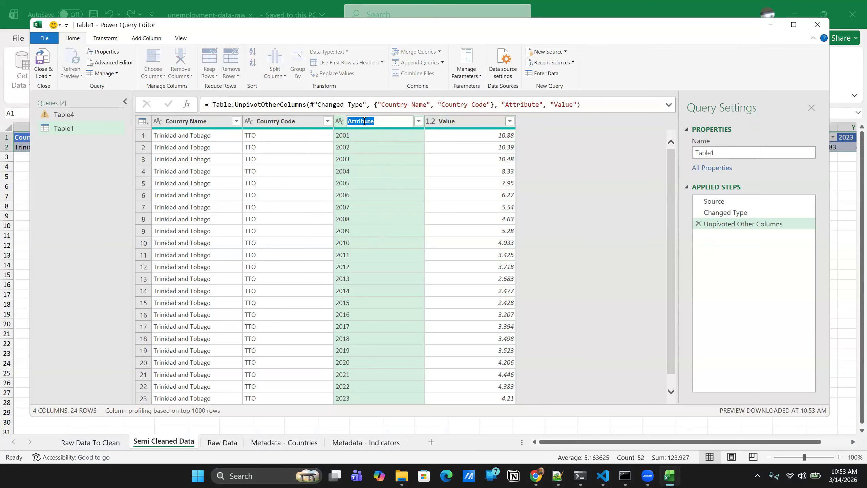
text(Year)
key(Return)
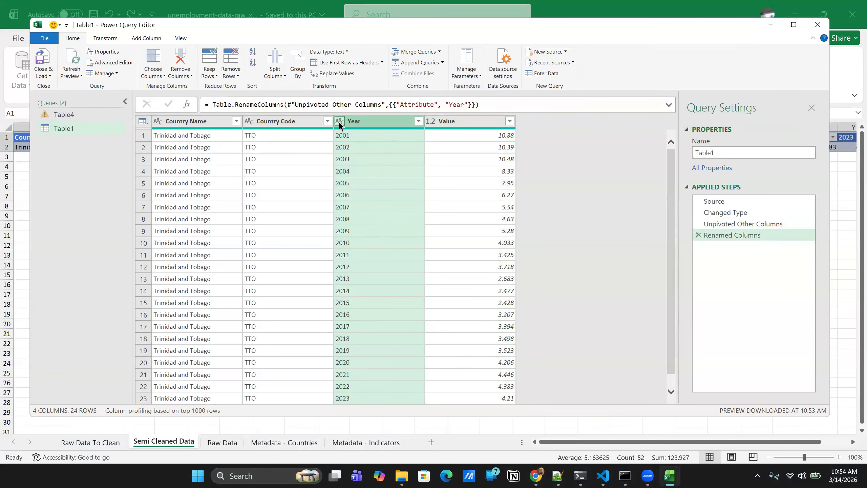
click(340, 122)
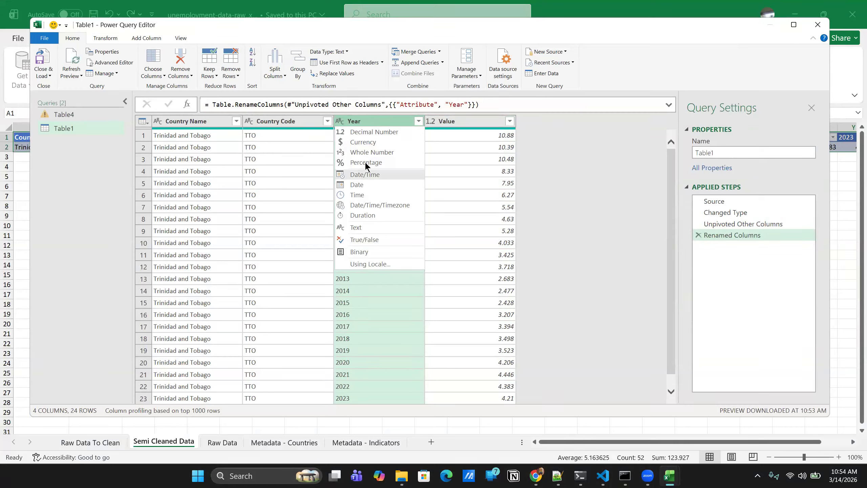
click(374, 157)
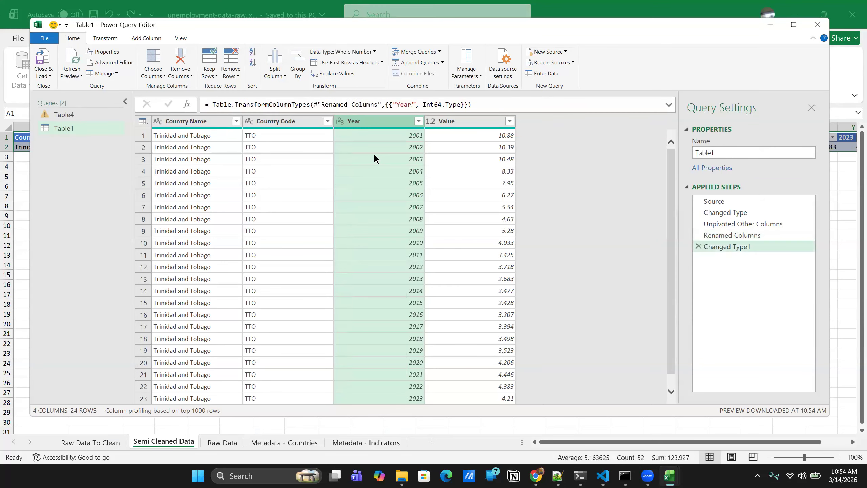
click(340, 122)
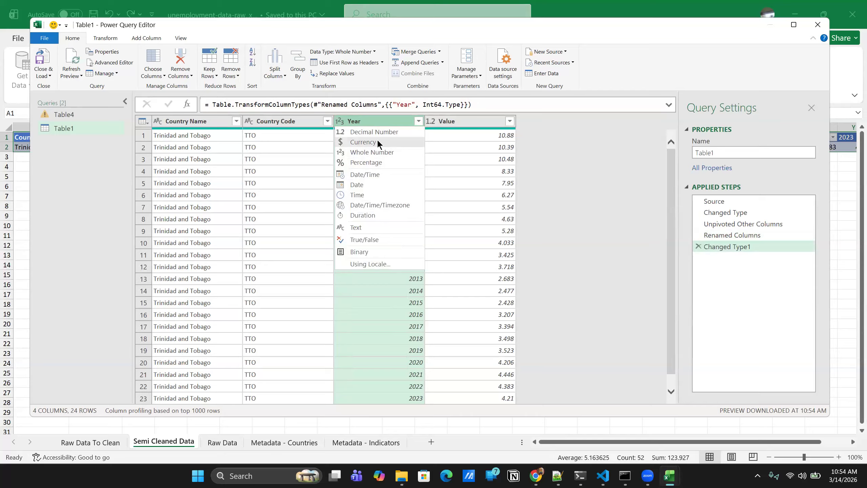
click(613, 189)
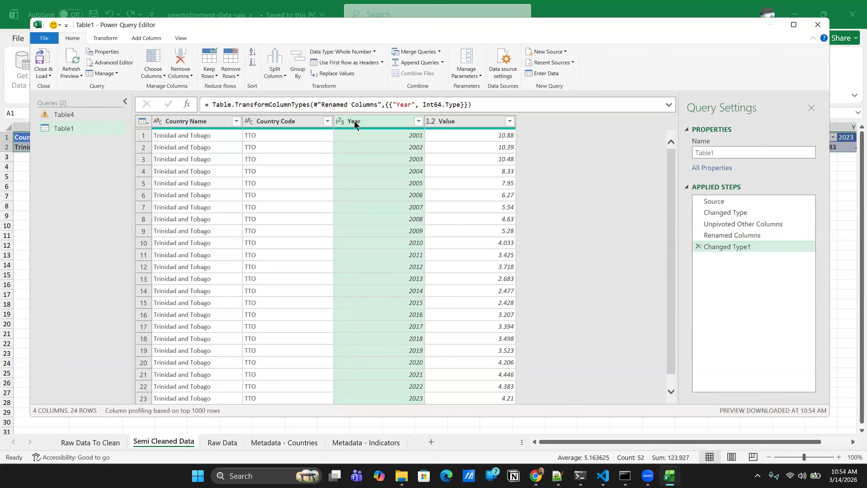
right_click(355, 124)
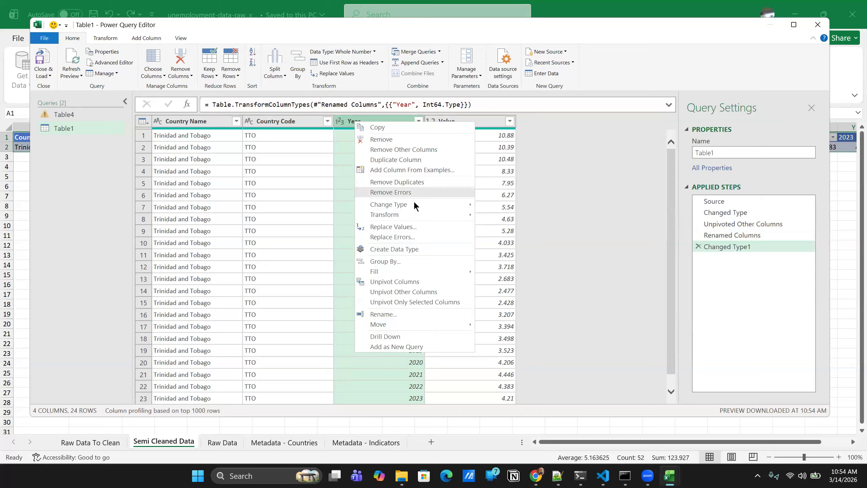
mouse_move(414, 203)
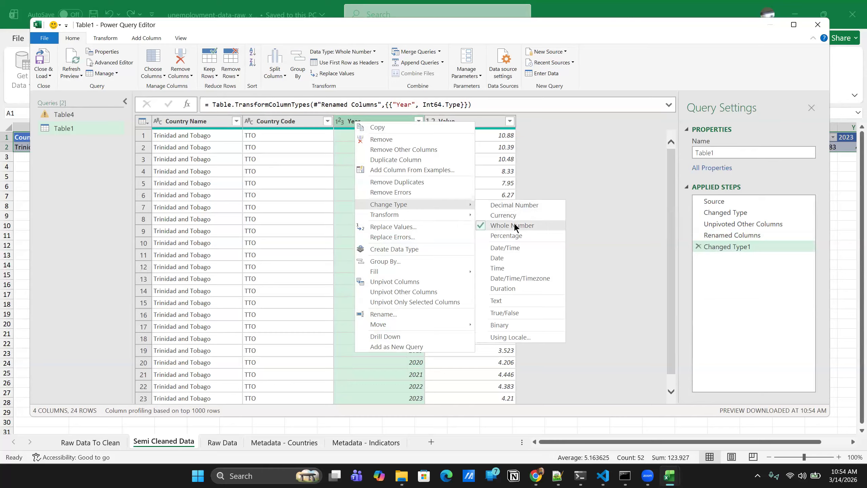
click(563, 163)
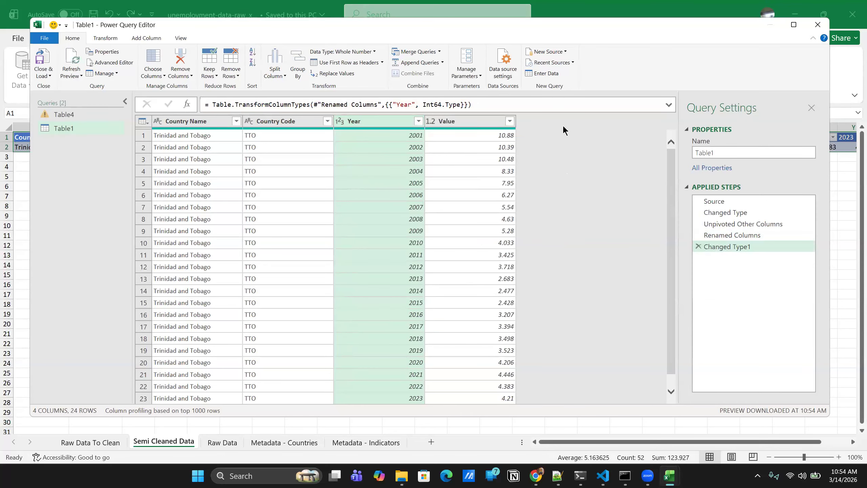
- Set the Value column's data type to Decimal Number
click(432, 121)
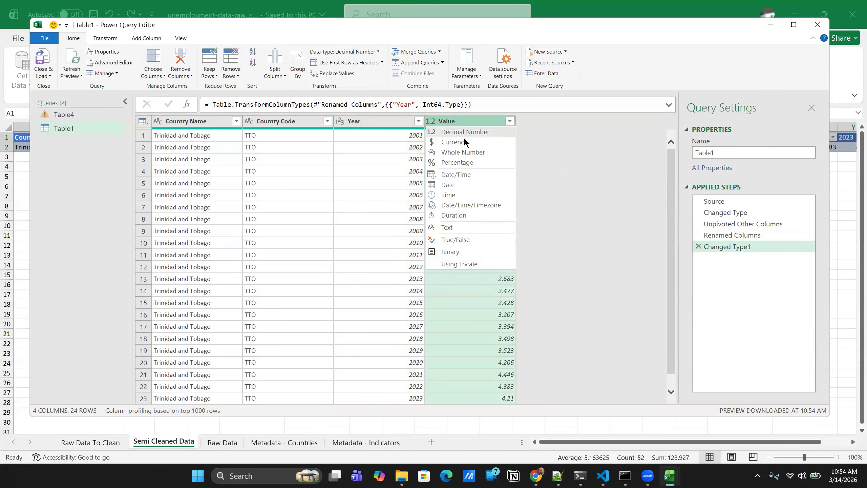
click(462, 133)
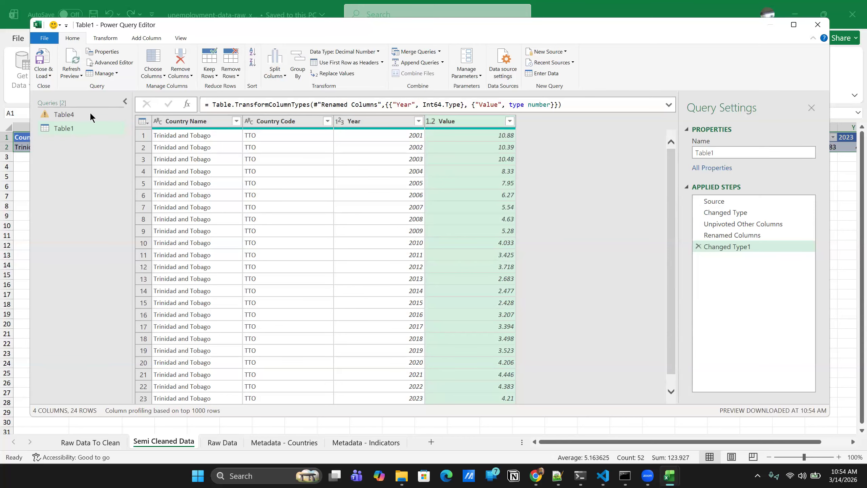
- Close Power Query Editor, loading the long table into the unemployment workbook, and save the workbook
click(50, 71)
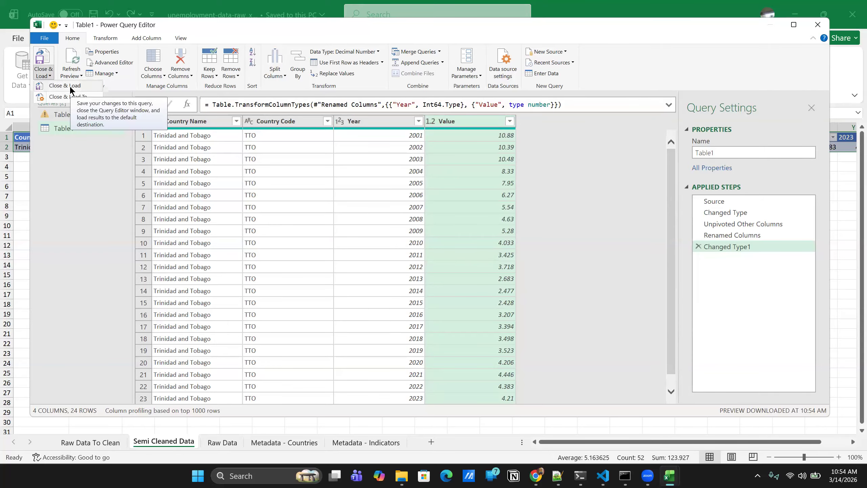
click(64, 86)
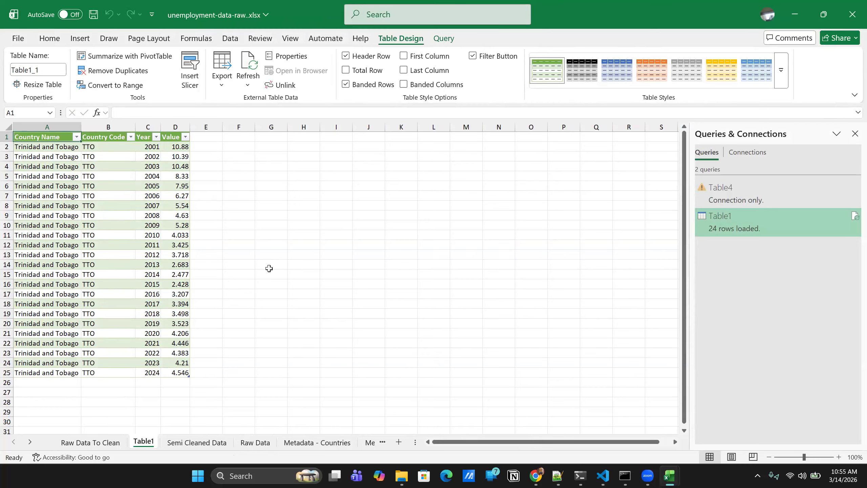
key(ctrl+s)
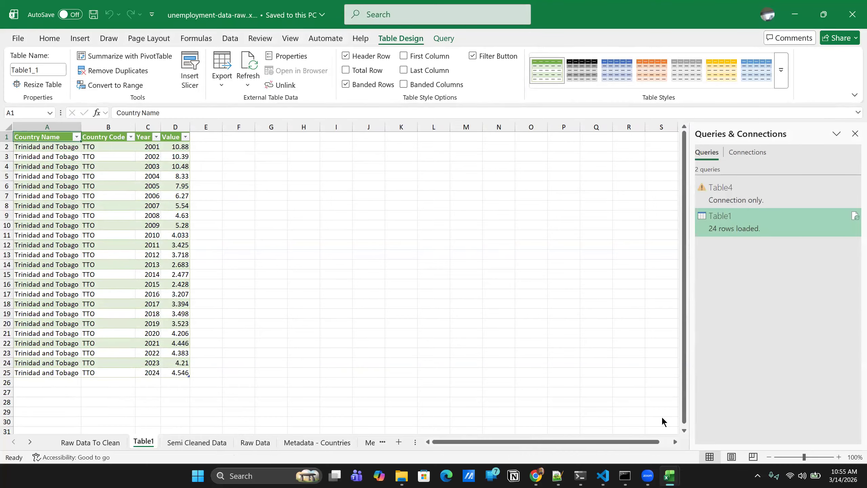
- In inflation-data-raw.xlsx, create a table with headers from $A$1:$Z$2 on the Semi Cleaned Data sheet and load it into Power Query Editor
click(674, 476)
click(669, 425)
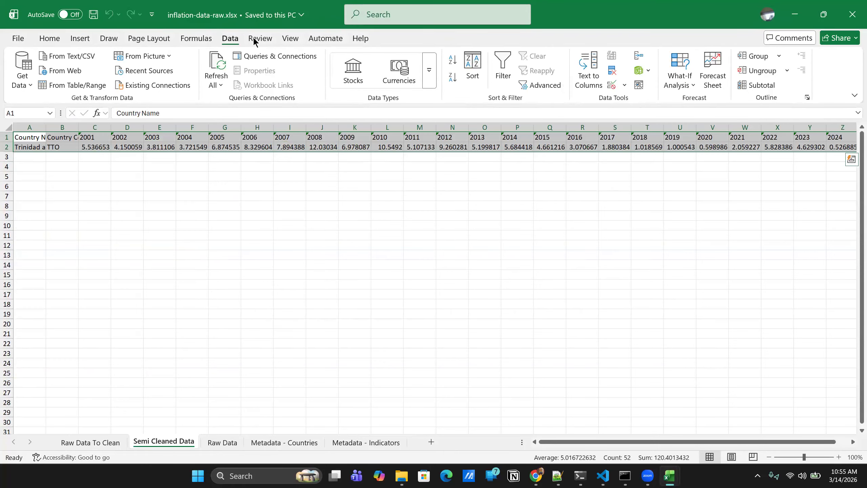
click(61, 85)
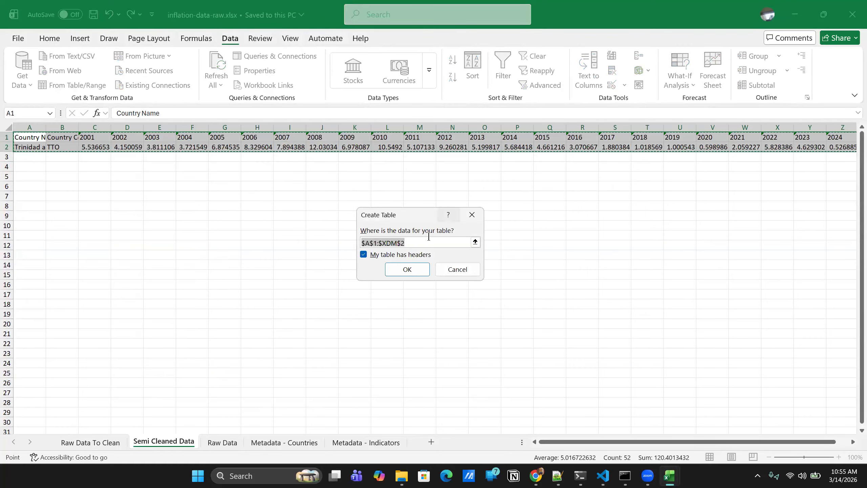
scroll(606, 205, right, 3)
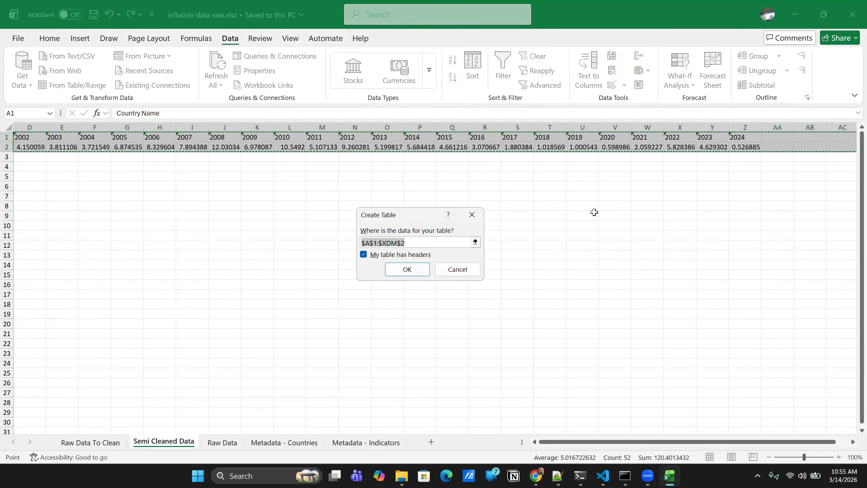
scroll(666, 190, right, 5)
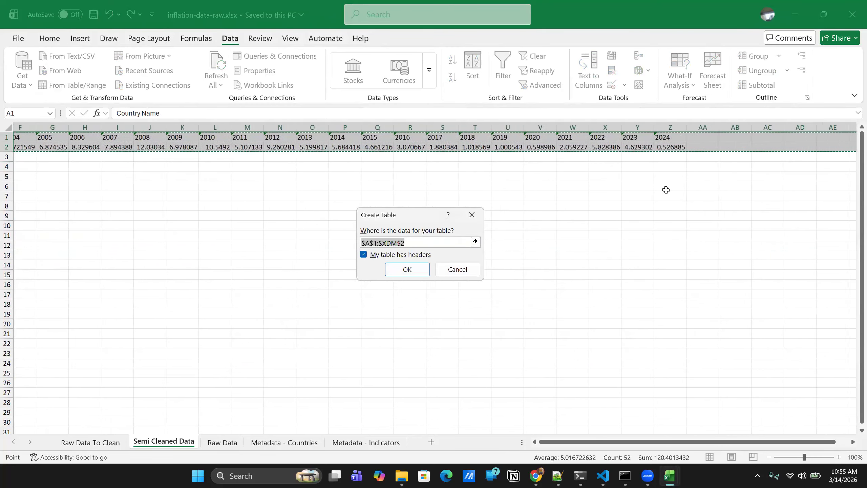
scroll(447, 174, left, 3)
click(421, 244)
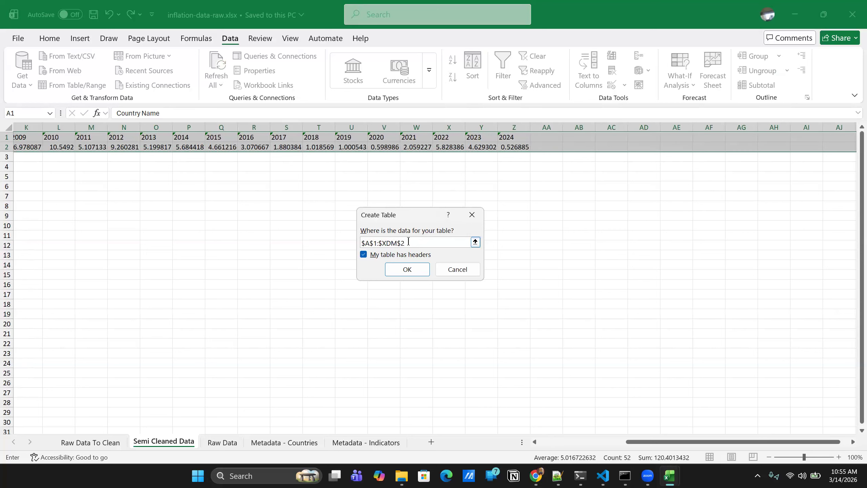
double_click(400, 243)
click(399, 243)
key(BackSpace)
key(BackSpace)
key(BackSpace)
text(Z)
click(409, 269)
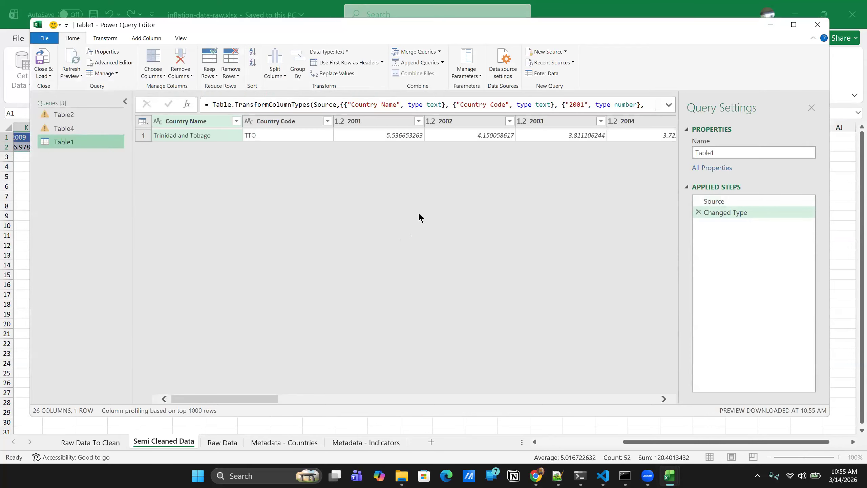
- Unpivot all columns of the inflation query other than Country Name and Country Code
click(188, 124)
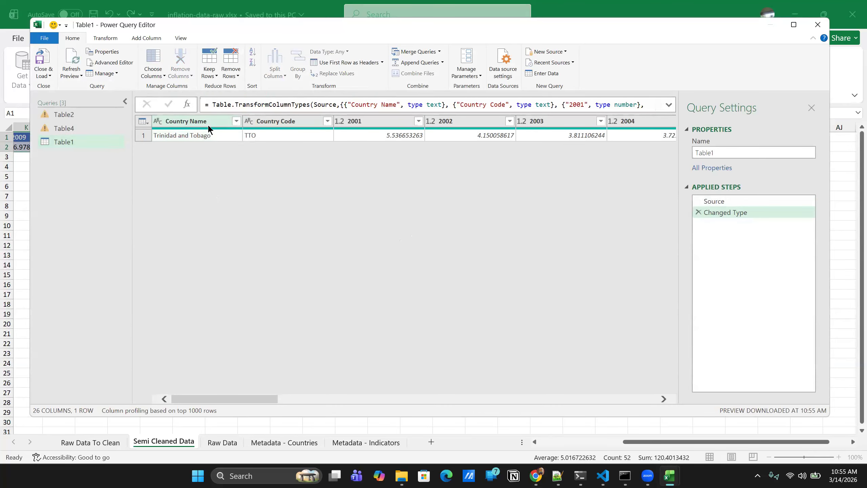
ctrl+click(278, 123)
right_click(187, 122)
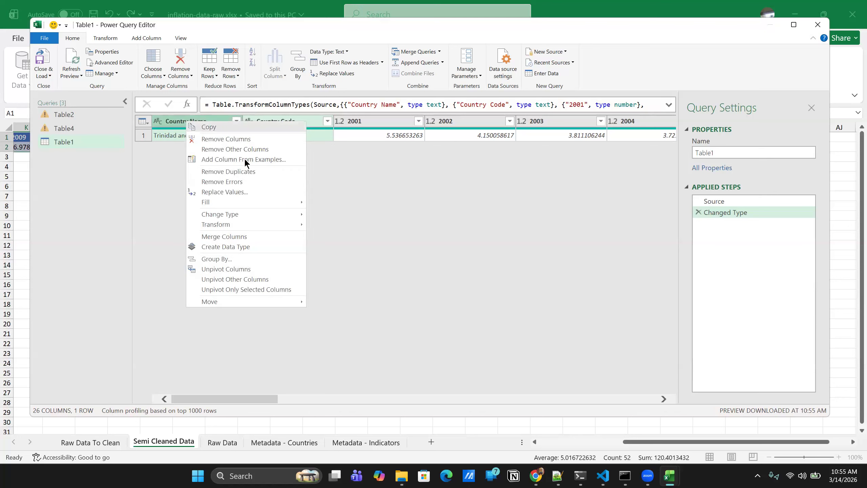
click(232, 280)
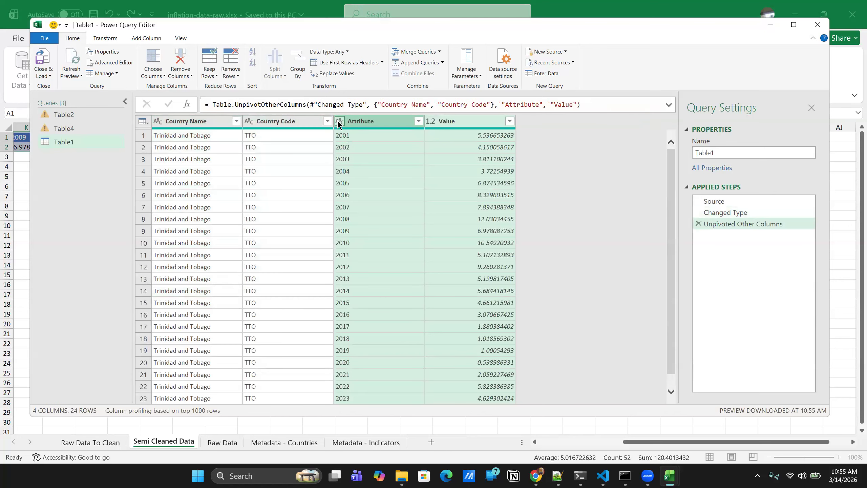
- Set the Attribute column's data type to Whole Number and rename the column to Year
click(338, 121)
click(386, 118)
right_click(368, 121)
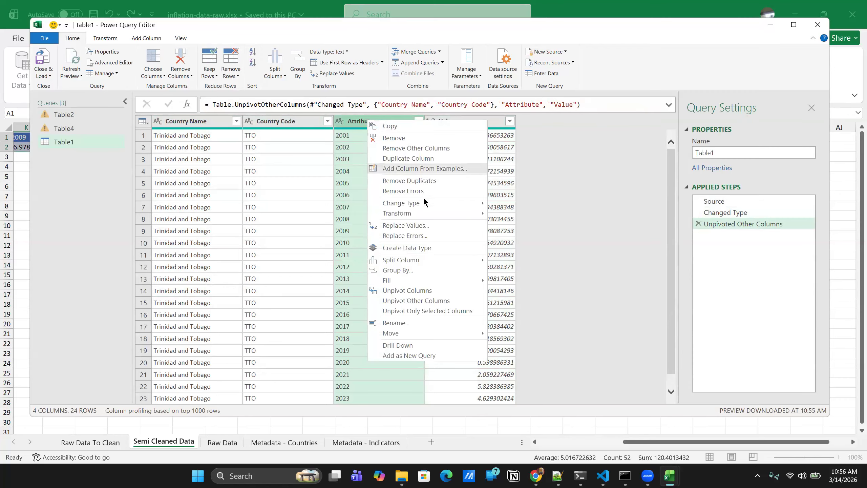
mouse_move(422, 204)
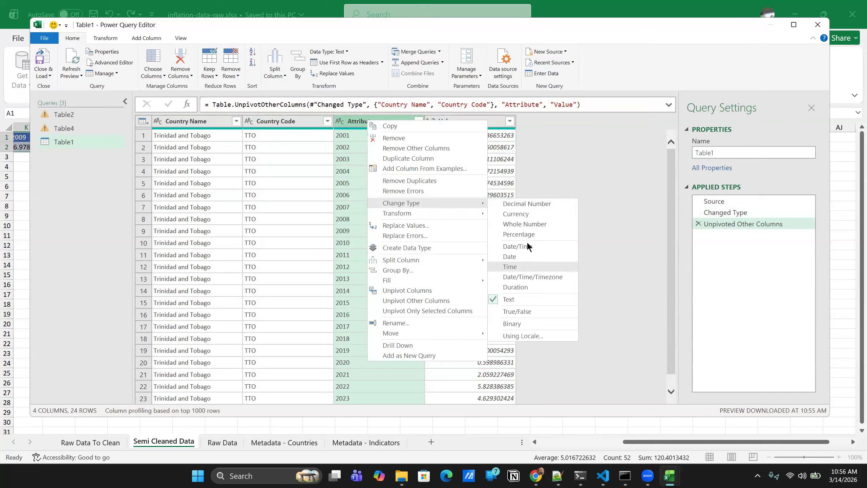
click(523, 224)
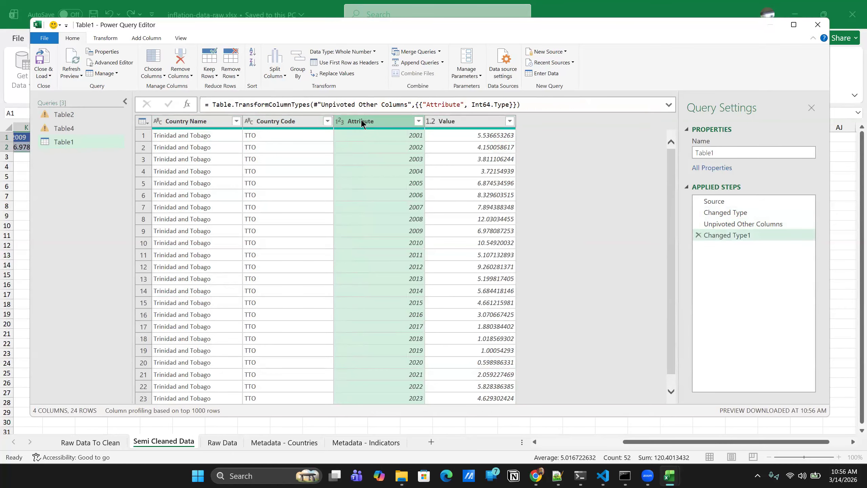
double_click(372, 122)
text(Year)
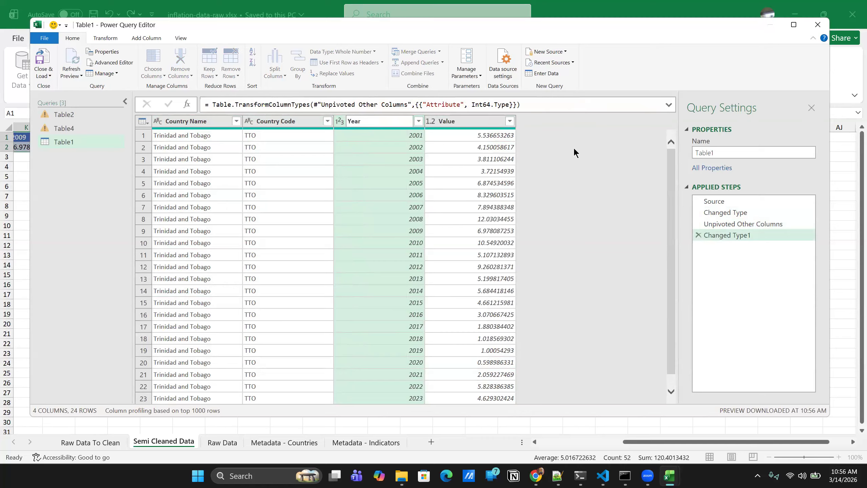
key(Return)
- Set the Value column's data type to Decimal Number and load the finished query into the inflation workbook
click(430, 121)
click(457, 130)
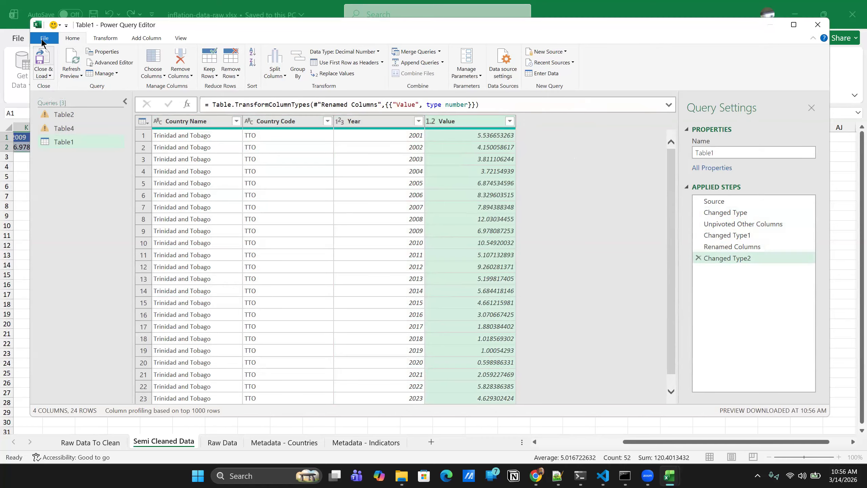
click(49, 76)
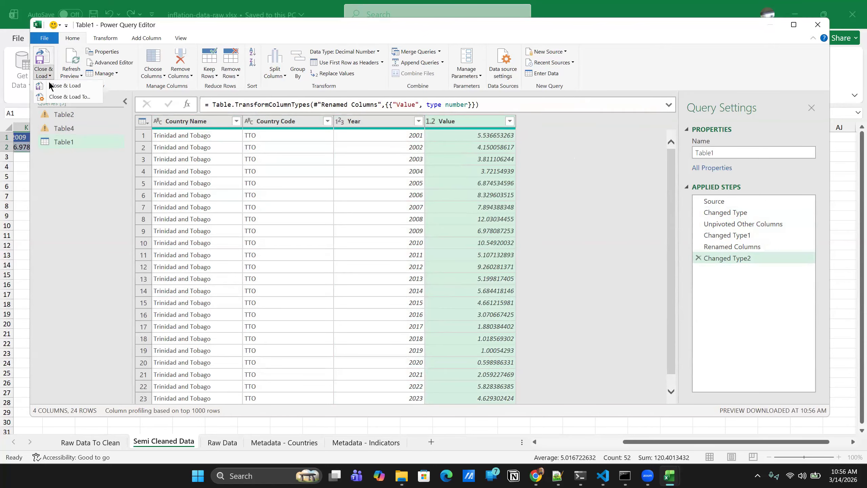
click(67, 87)
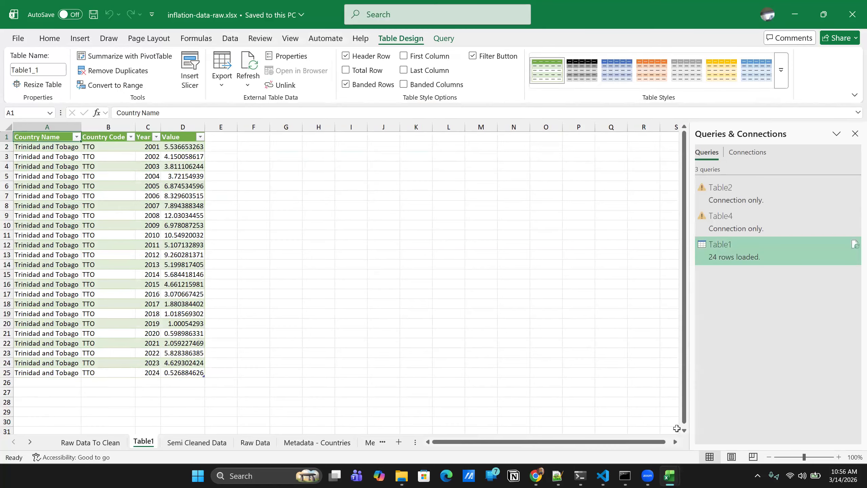
- In gdp-data-raw.xlsx, create a table with headers from $A$1:$Z$2 on the Semi Cleaned Data sheet and load it into Power Query Editor
mouse_move(670, 476)
click(778, 420)
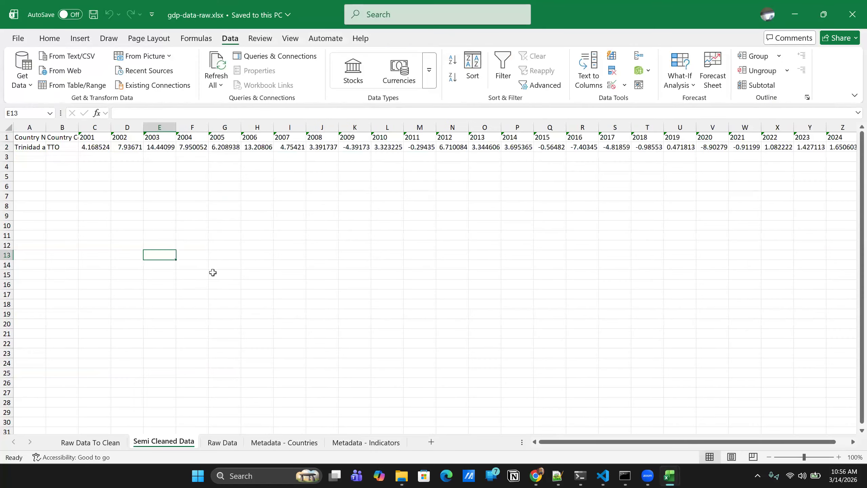
click(7, 137)
ctrl+click(7, 147)
drag(7, 141, 780, 147)
click(41, 173)
scroll(319, 197, left, 2)
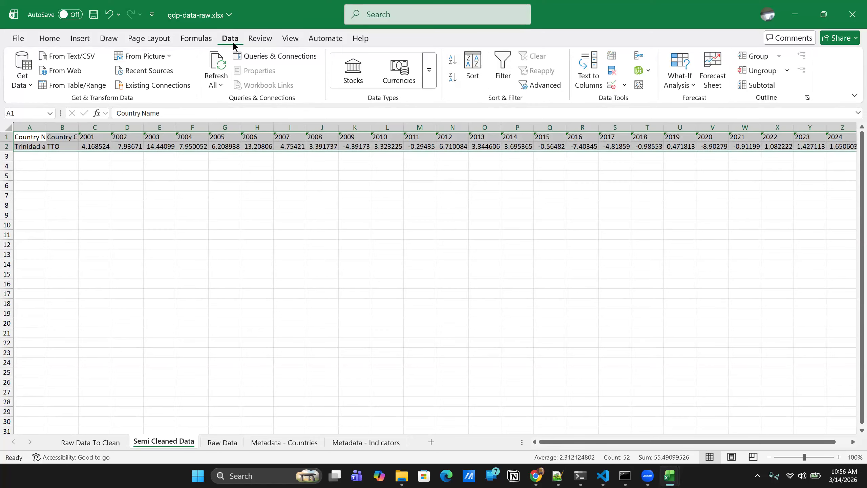
click(74, 86)
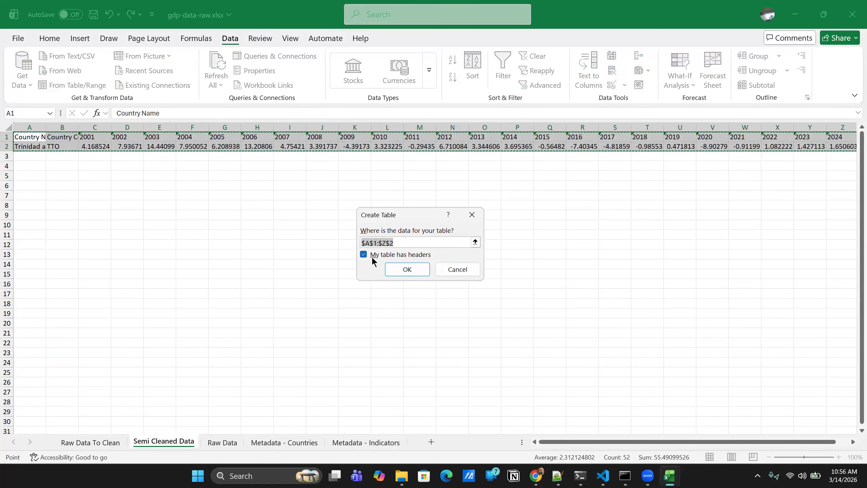
click(406, 270)
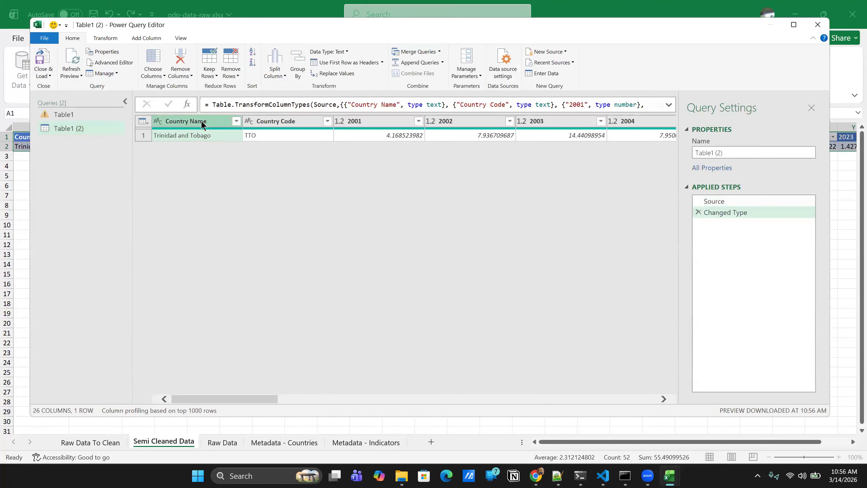
- Unpivot all columns of the GDP query other than Country Name and Country Code
ctrl+click(272, 121)
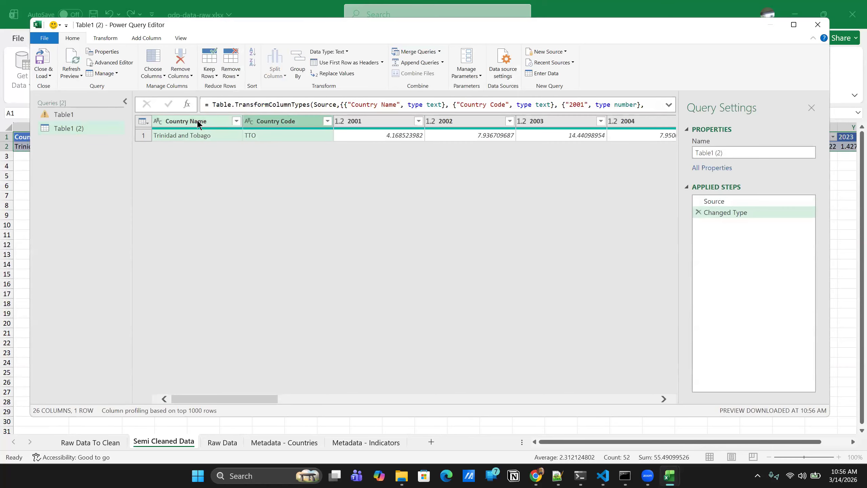
right_click(187, 123)
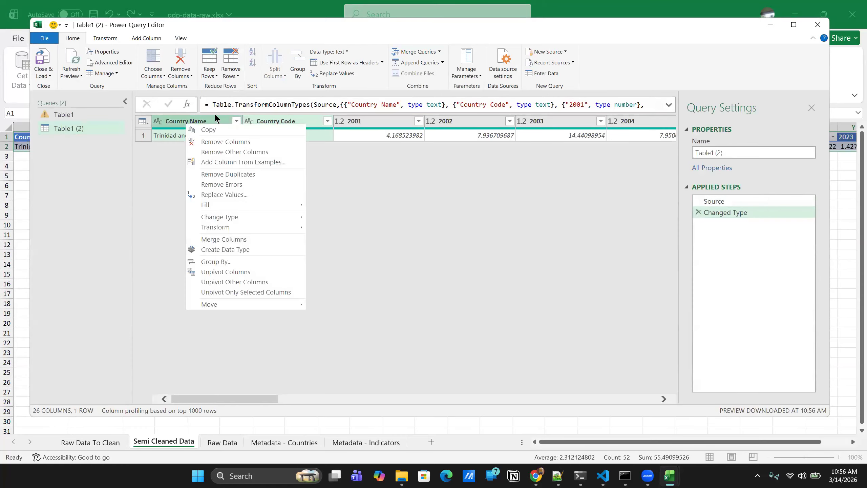
click(235, 282)
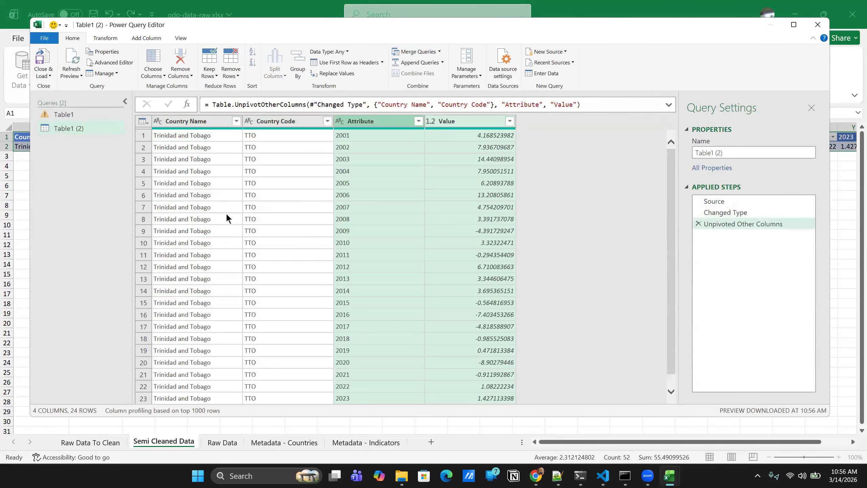
- Rename the GDP query's Attribute column to Year and set its data type to Whole Number
double_click(358, 121)
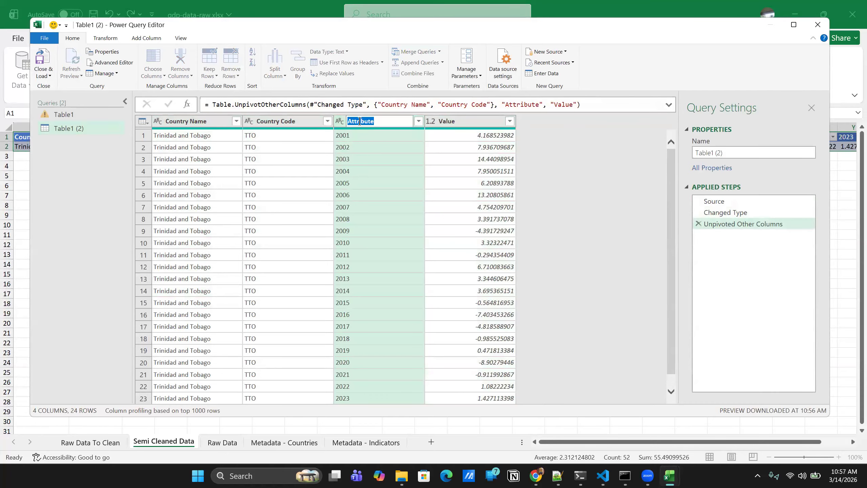
text(Year)
key(Return)
click(339, 120)
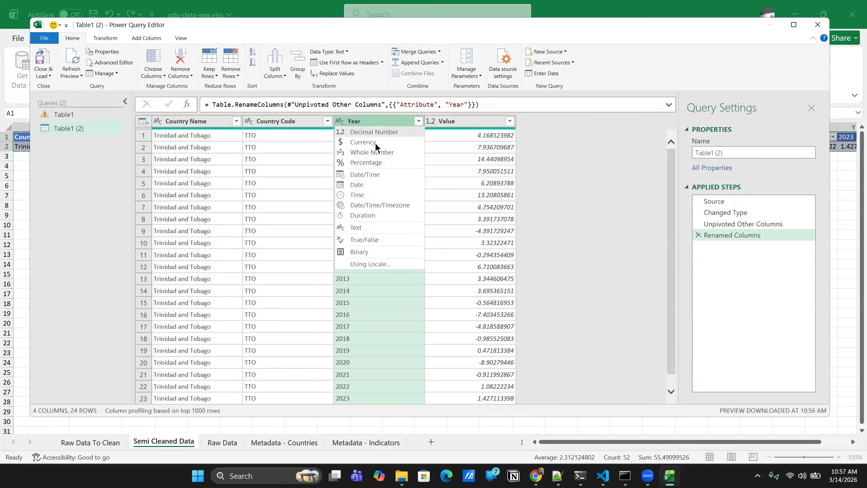
click(375, 152)
- Set the GDP query's Value column to Decimal Number and load the finished query into the workbook
click(432, 121)
click(463, 133)
click(44, 76)
click(68, 86)
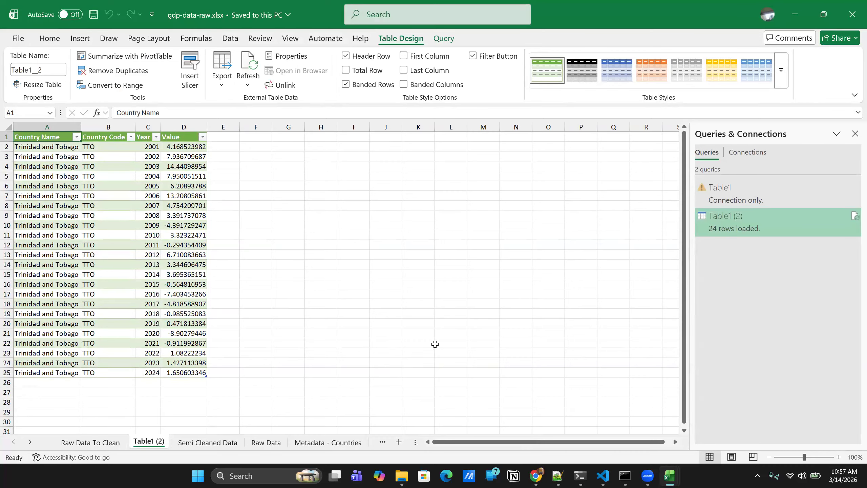
- Launch a new Excel window with a blank workbook
mouse_move(405, 477)
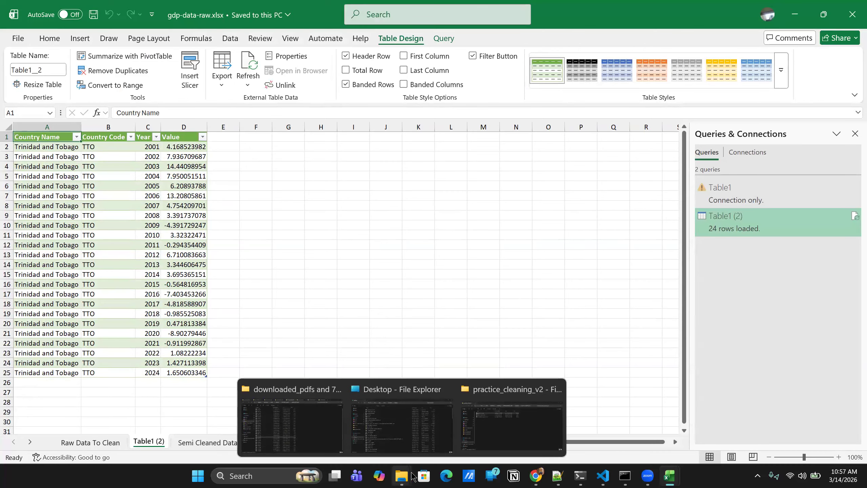
click(262, 476)
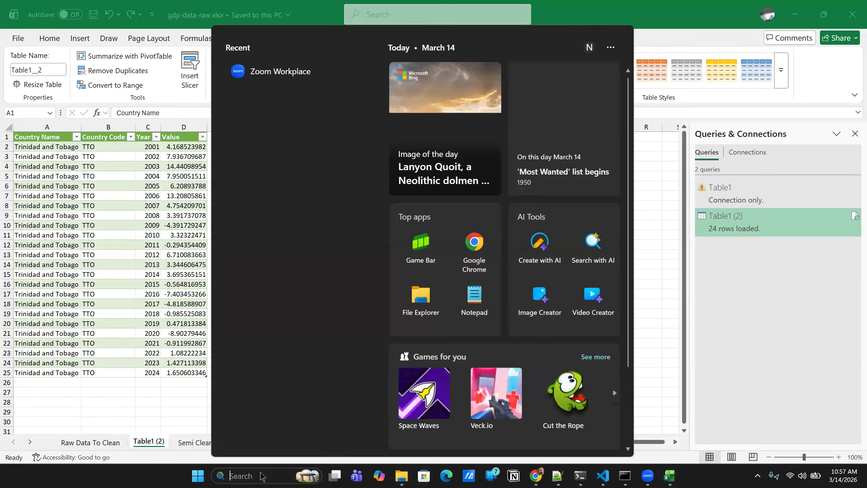
text(excel)
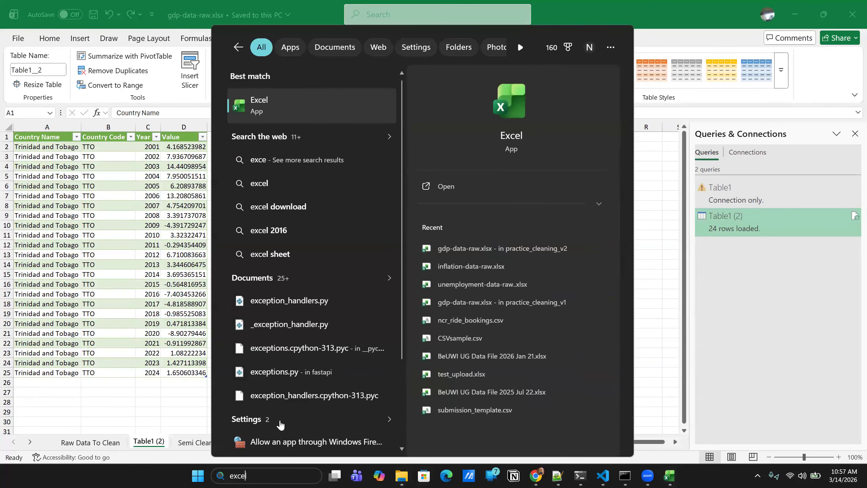
click(465, 191)
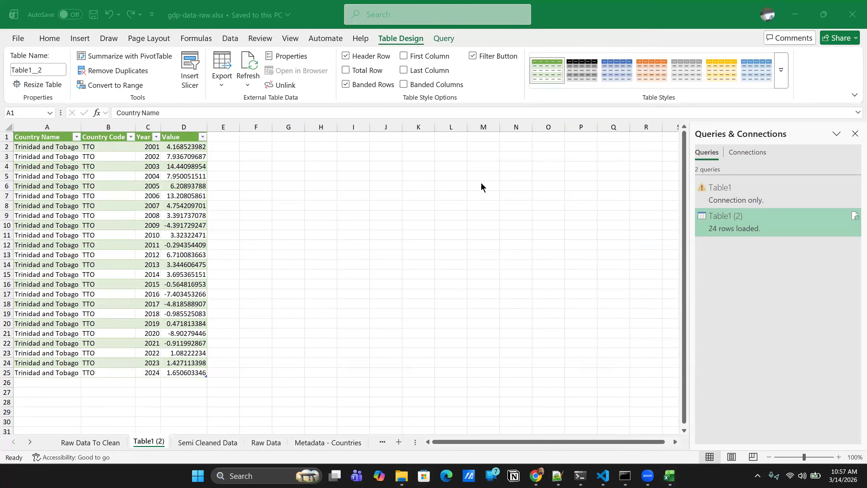
click(18, 38)
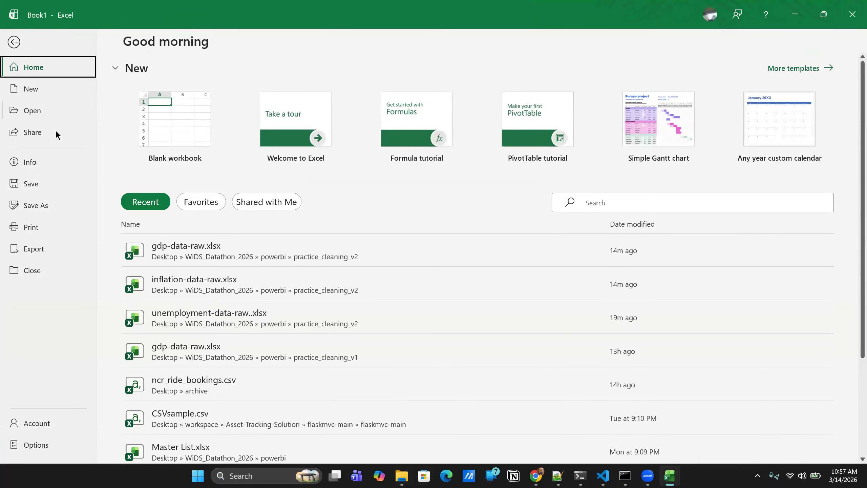
click(15, 42)
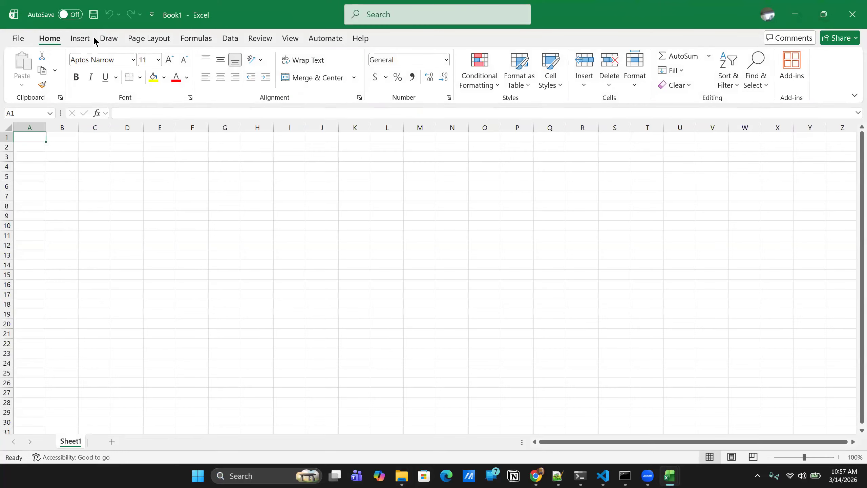
- Import gdp-data-raw.xlsx as an Excel workbook source from the Desktop folder WiDS_Datathon_2026 > powerbi > practice_cleaning_v2
click(231, 38)
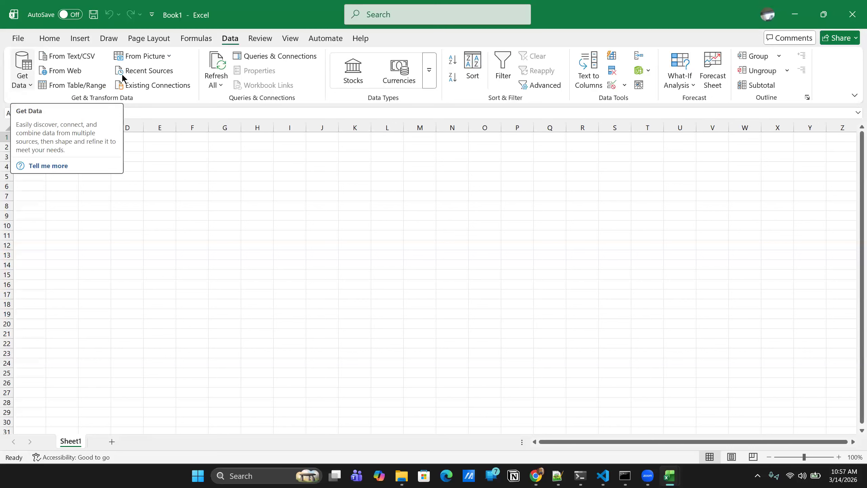
click(29, 85)
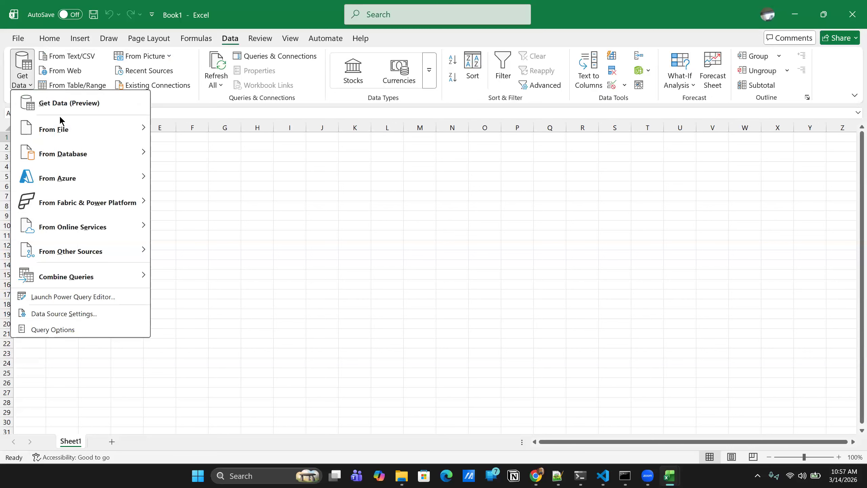
mouse_move(64, 130)
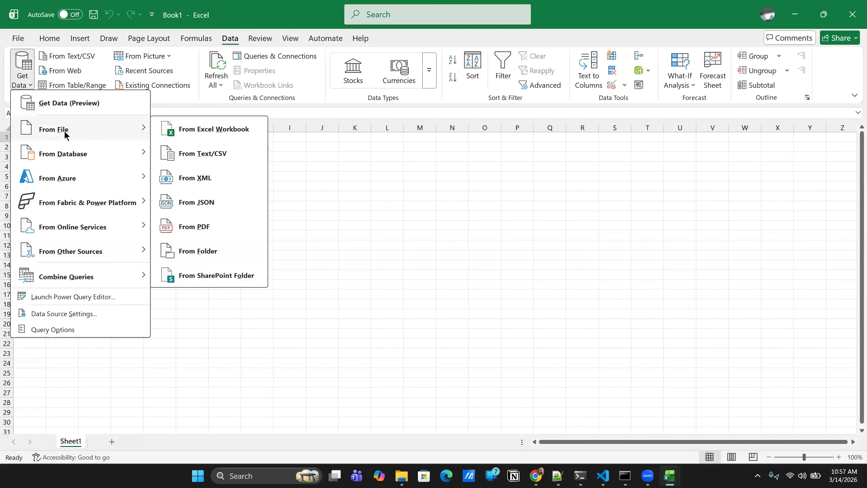
click(201, 132)
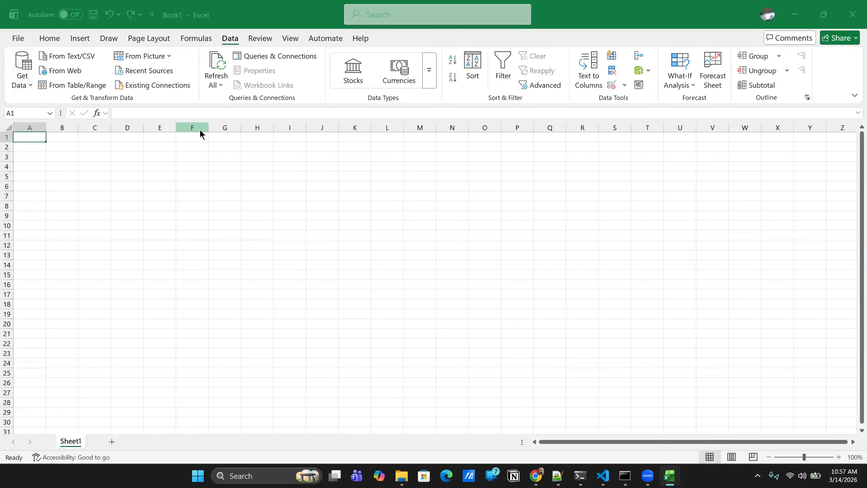
click(122, 160)
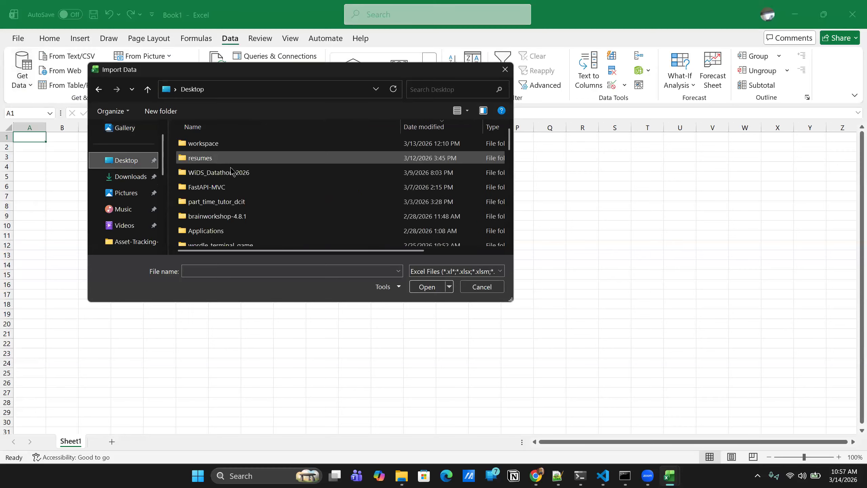
double_click(228, 172)
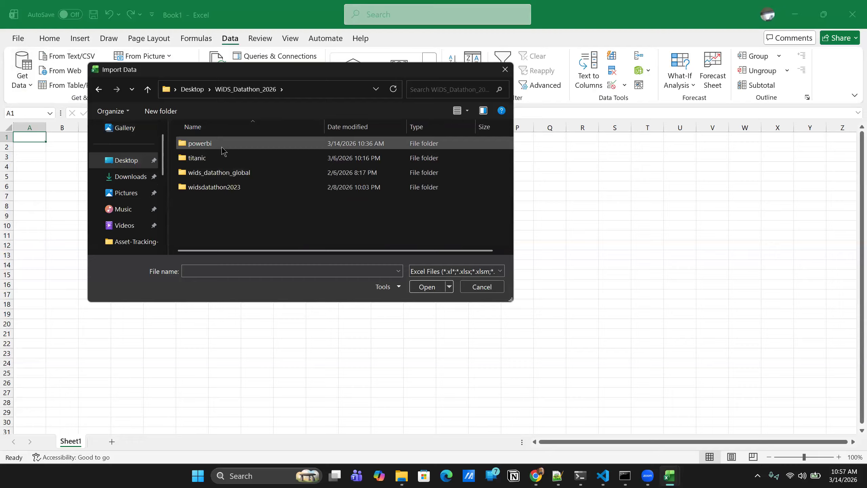
double_click(222, 150)
double_click(256, 158)
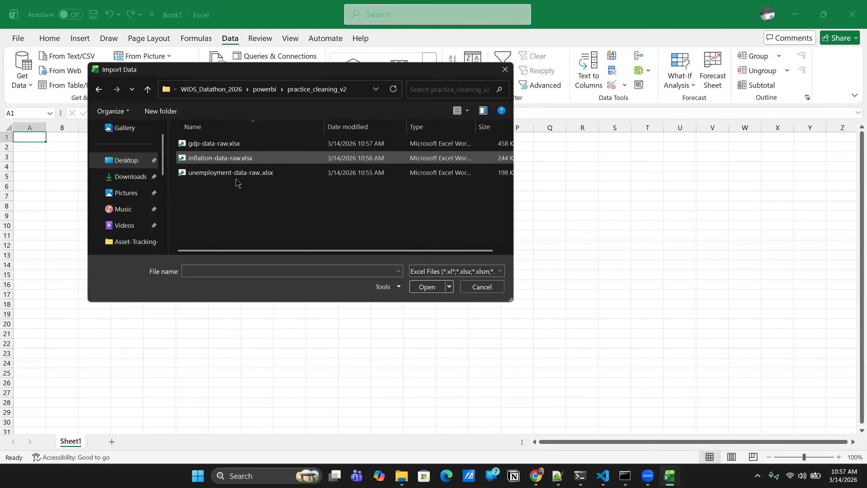
click(217, 143)
click(423, 287)
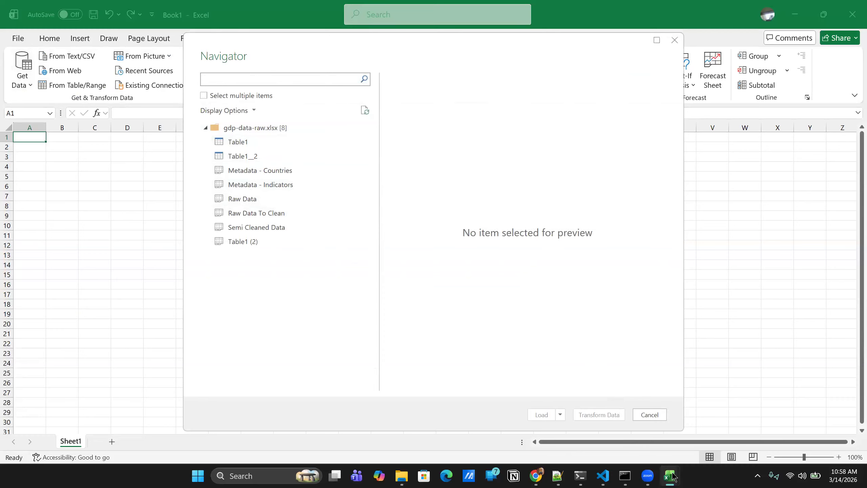
- Check the cleaned table in gdp-data-raw.xlsx, then load its Table1__2 table into the blank workbook
mouse_move(673, 477)
click(695, 423)
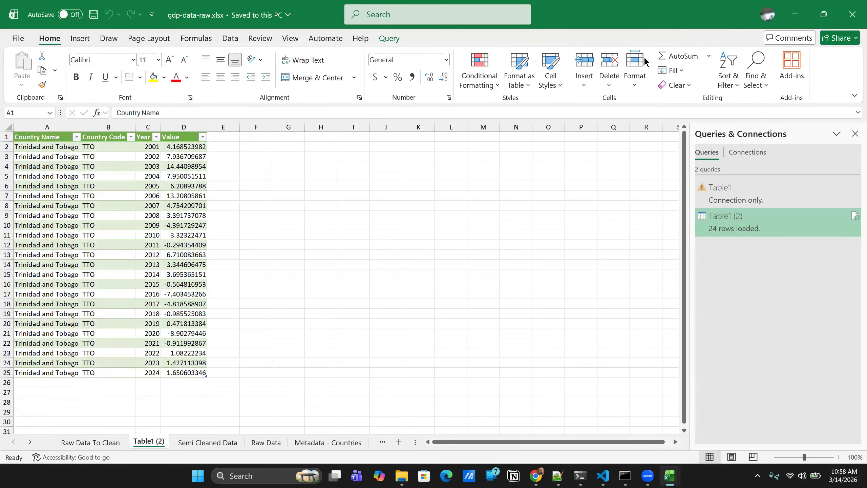
mouse_move(669, 475)
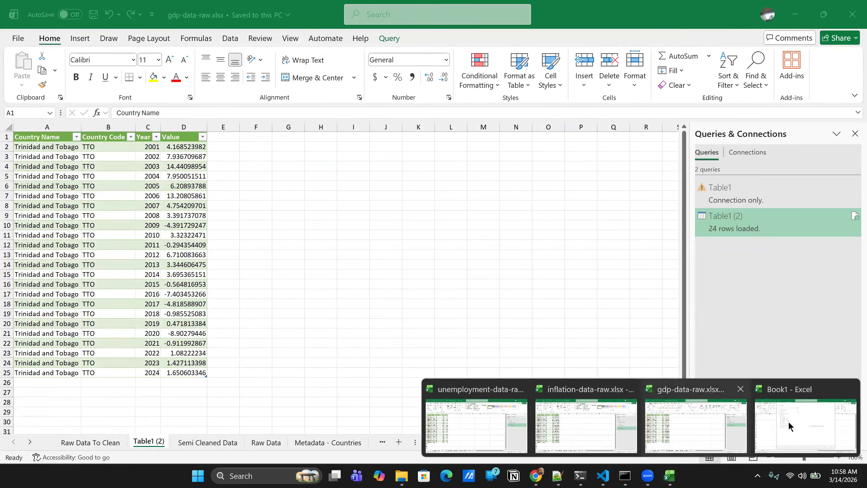
click(785, 427)
click(252, 156)
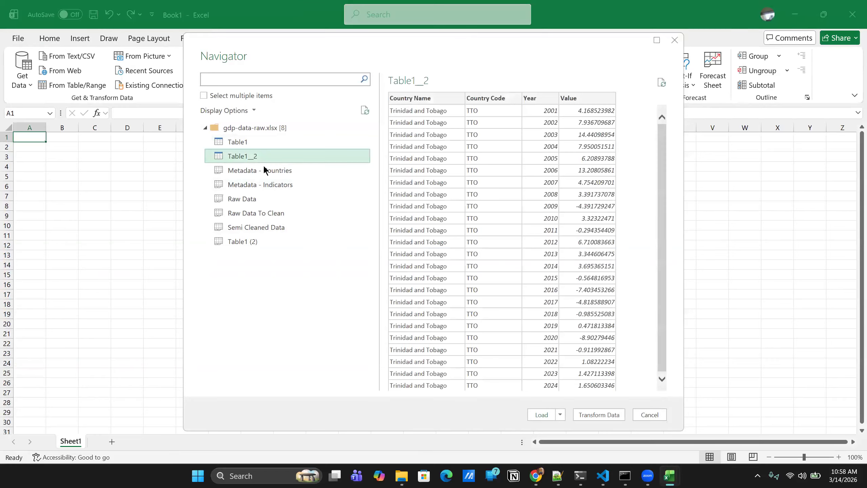
click(553, 415)
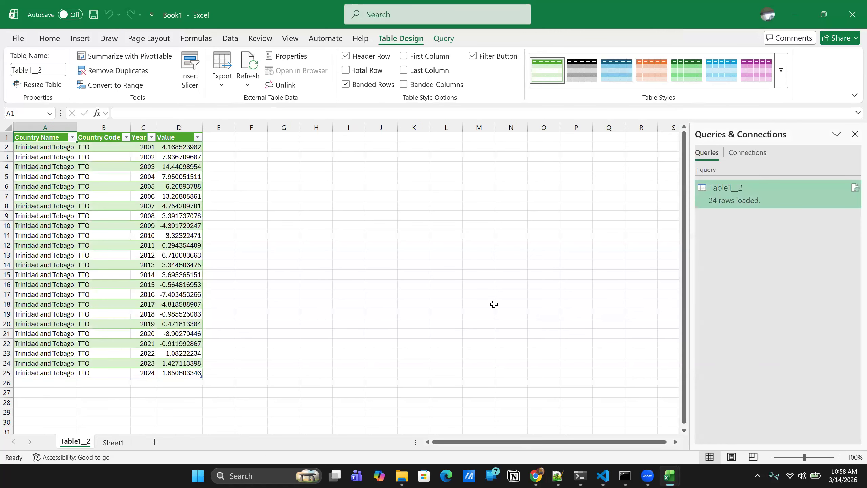
- Import inflation-data-raw.xlsx from the practice_cleaning_v2 folder as an Excel workbook source
mouse_move(757, 193)
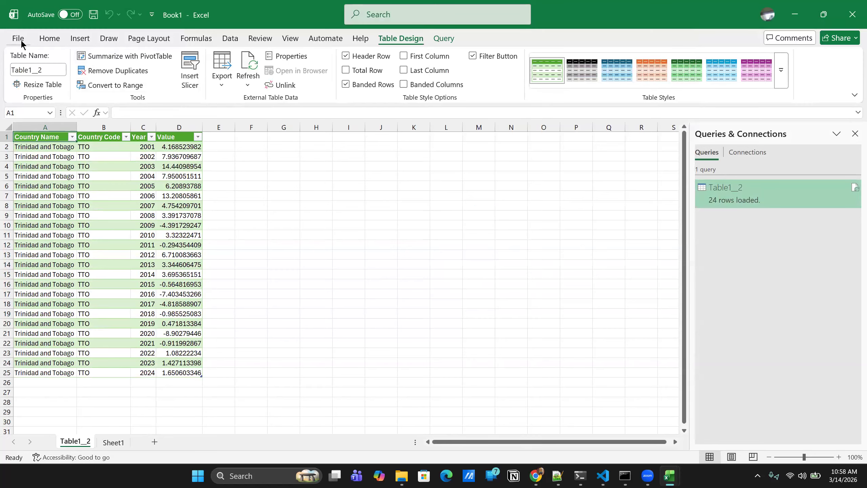
click(20, 40)
click(16, 41)
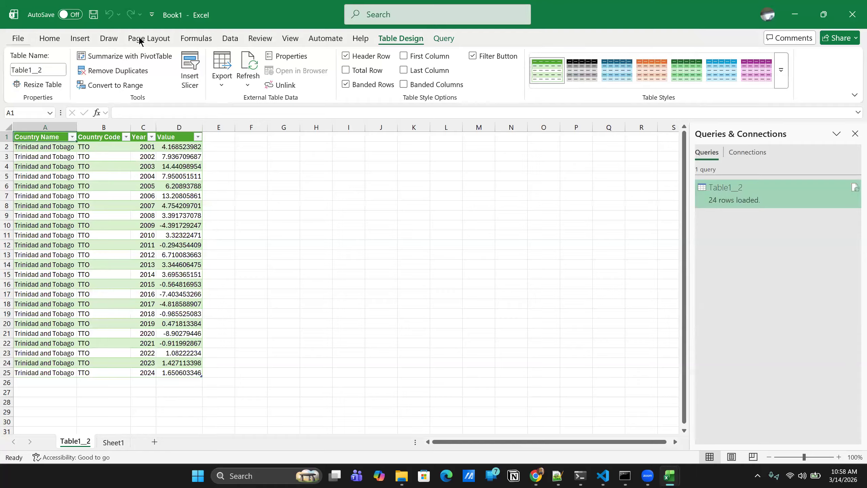
click(227, 40)
click(27, 85)
mouse_move(63, 129)
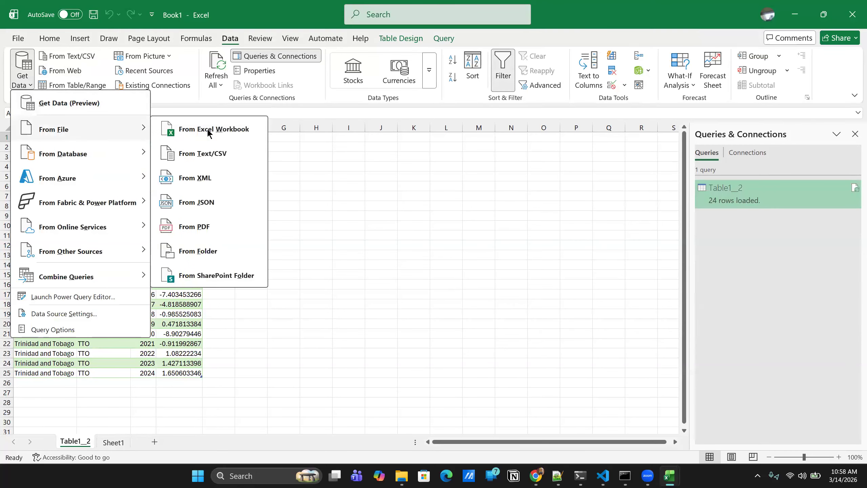
click(209, 131)
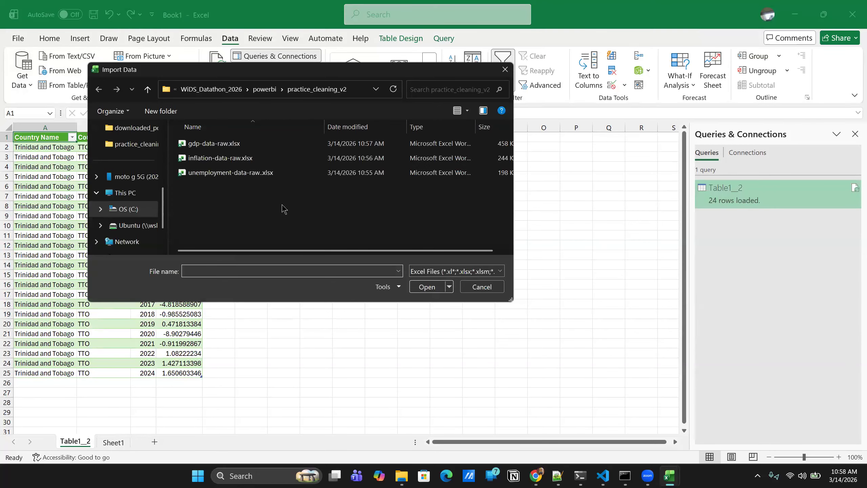
click(232, 157)
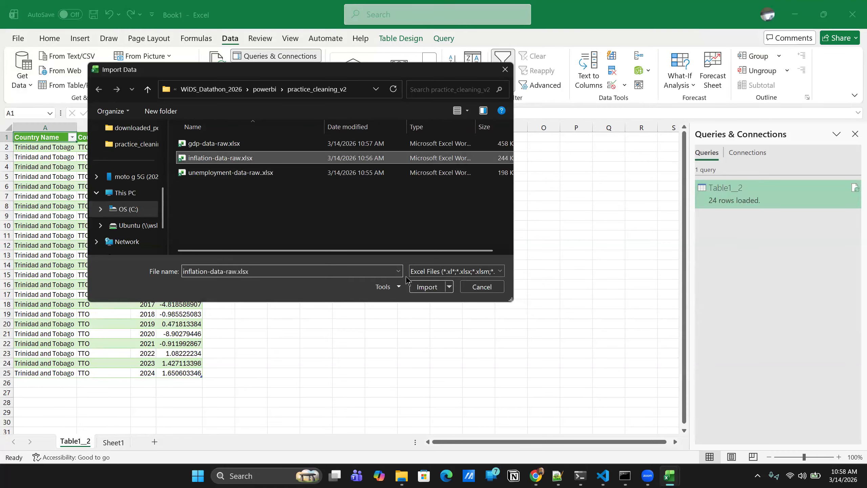
click(432, 287)
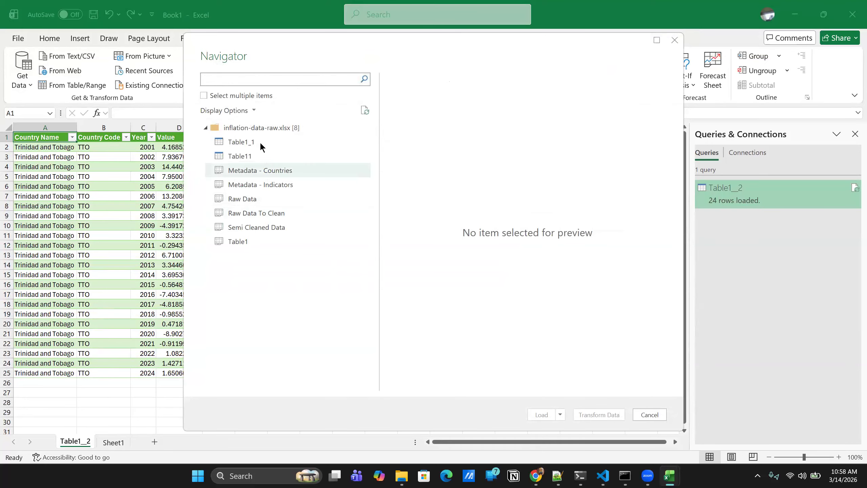
- Compare the Table1_1 preview with the cleaned table in inflation-data-raw.xlsx, and load Table1_1 into Book1
click(260, 141)
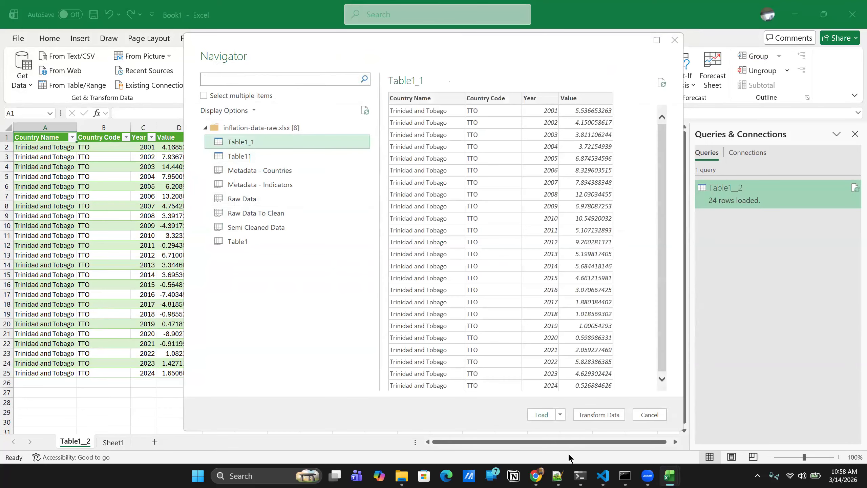
mouse_move(677, 475)
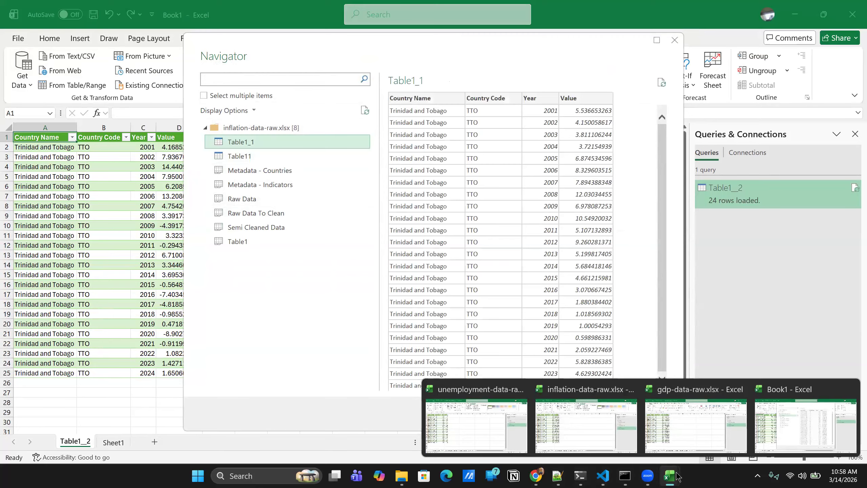
click(589, 428)
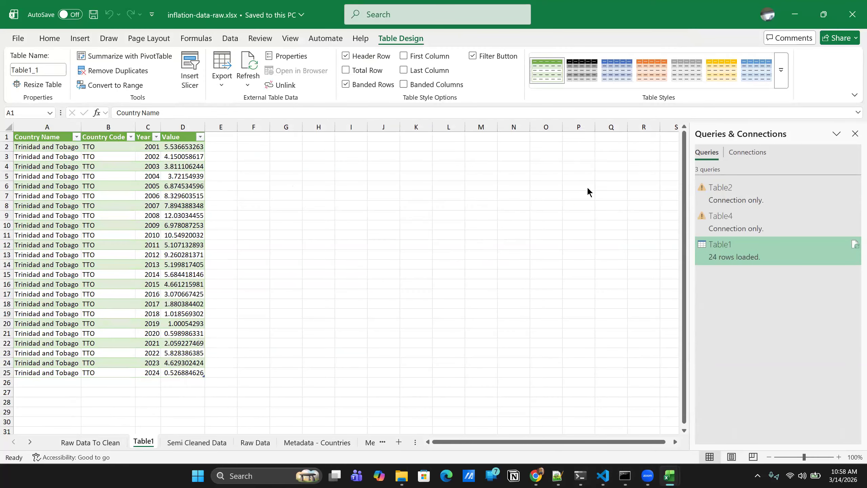
click(669, 475)
click(808, 430)
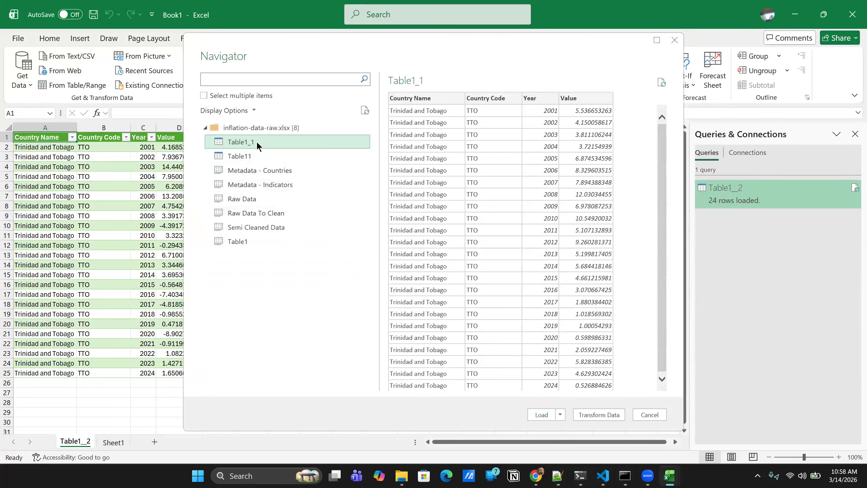
click(558, 415)
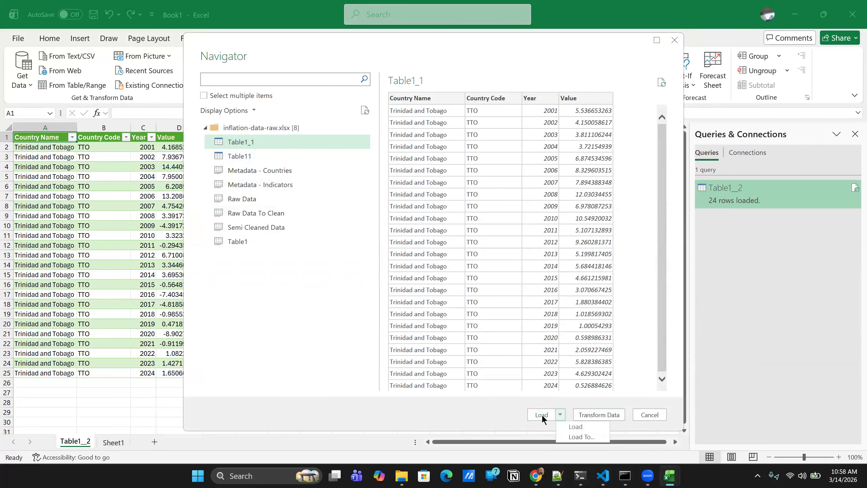
click(541, 414)
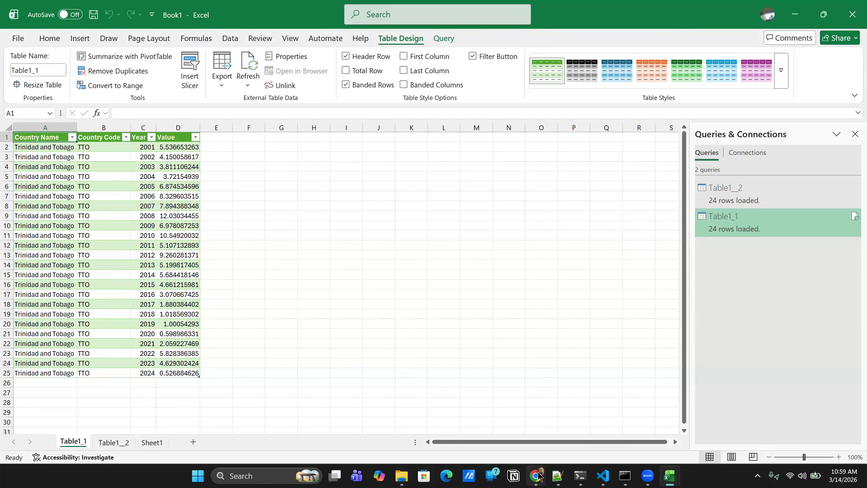
- Import unemployment-data-raw..xlsx from the practice_cleaning_v2 folder as an Excel workbook source
click(230, 39)
click(23, 73)
mouse_move(102, 129)
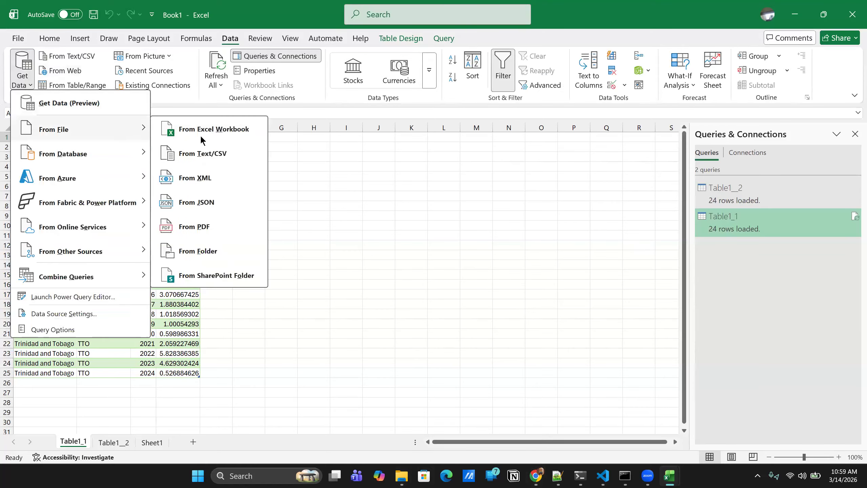
click(207, 132)
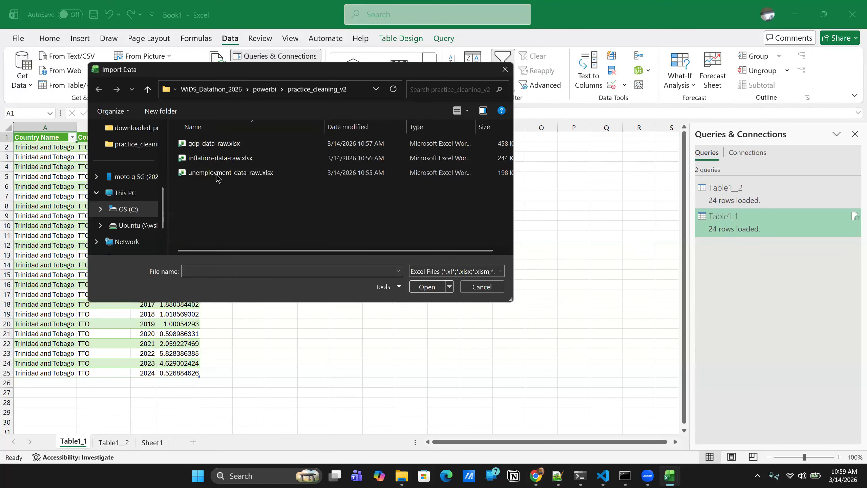
click(220, 173)
click(427, 288)
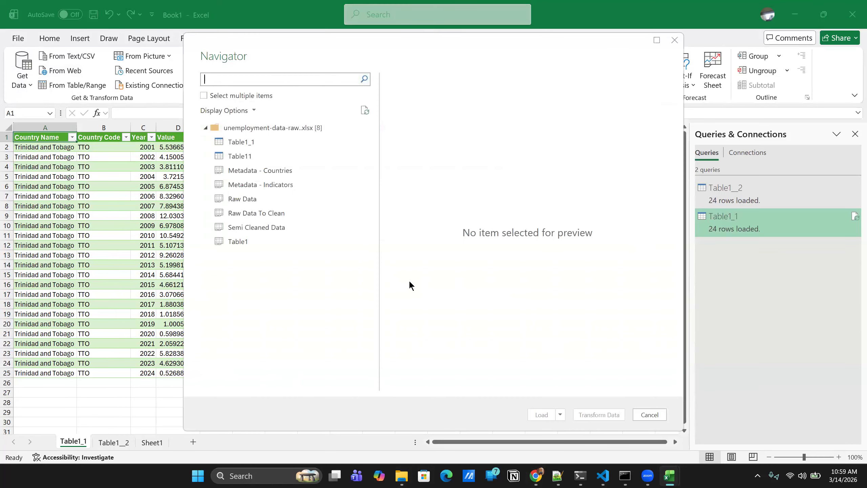
- Compare the Table1_1 preview with the cleaned table in the unemployment workbook, and load Table1_1 into Book1
click(253, 142)
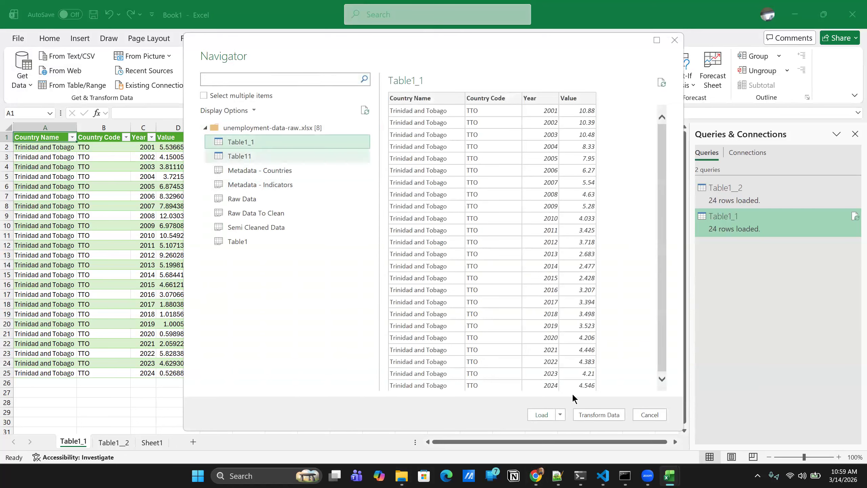
mouse_move(669, 476)
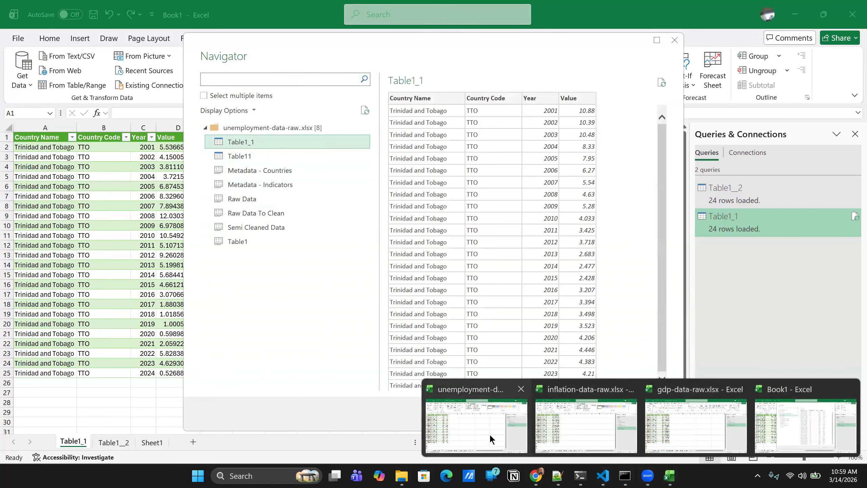
click(489, 434)
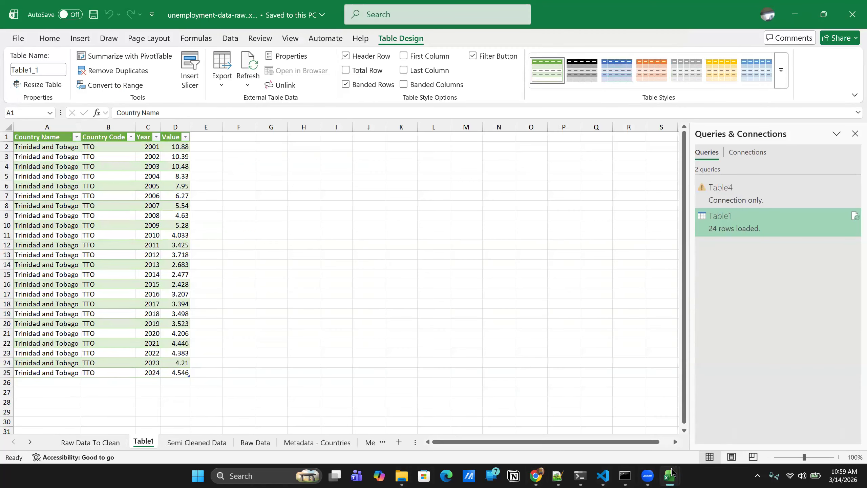
mouse_move(669, 475)
click(806, 434)
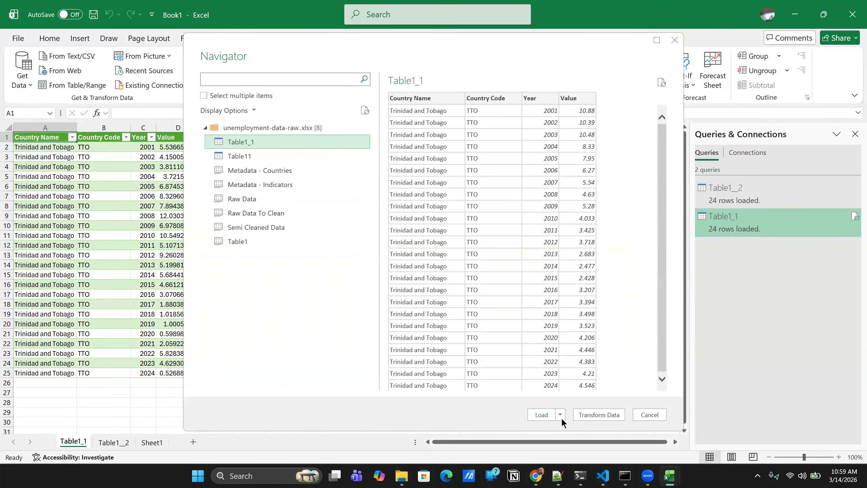
click(541, 414)
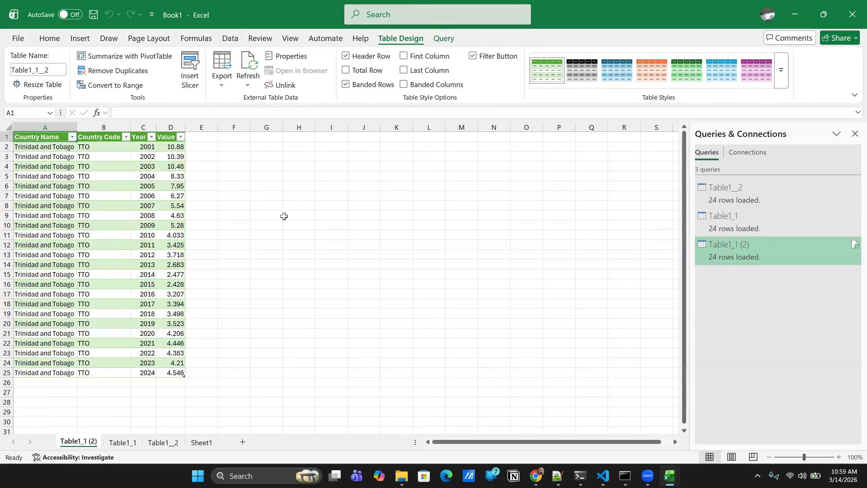
- Append the three queries into a single table in the order Table1_1 (2), Table1__2, Table1_1
click(734, 151)
click(706, 153)
click(435, 40)
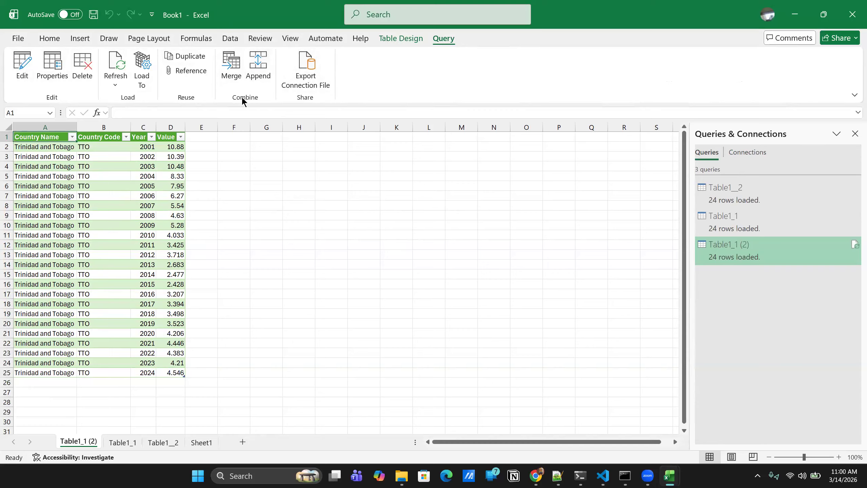
click(263, 75)
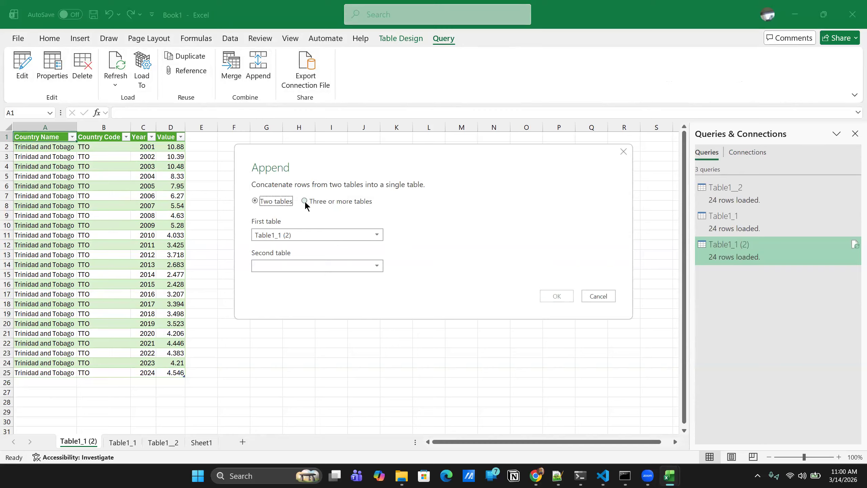
click(304, 201)
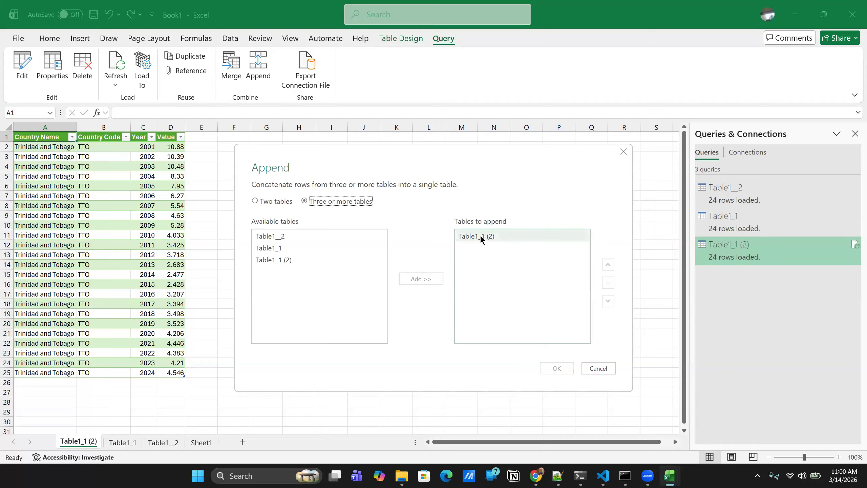
click(272, 237)
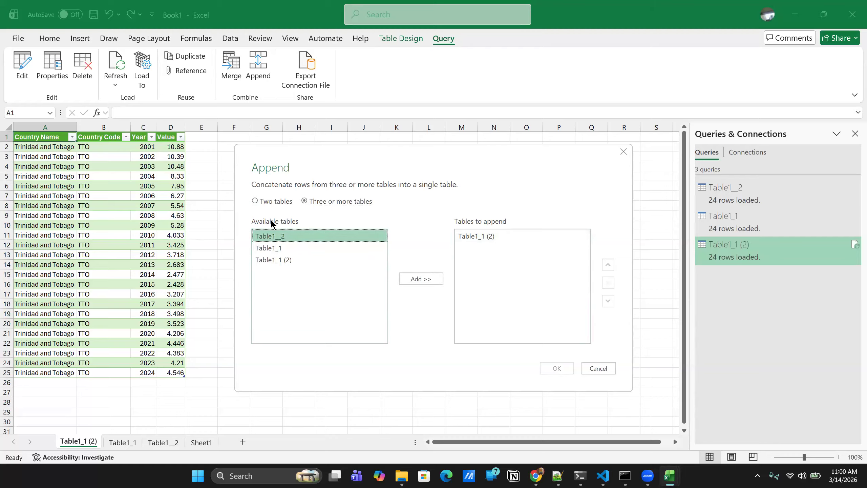
click(423, 279)
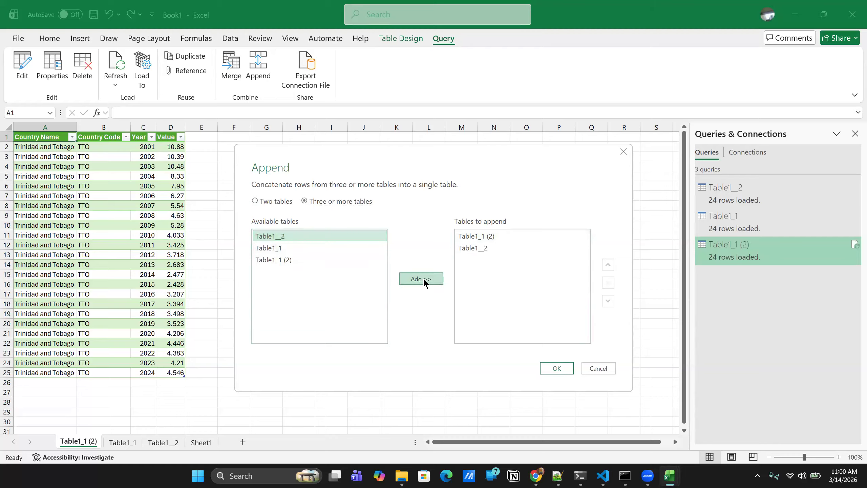
click(279, 247)
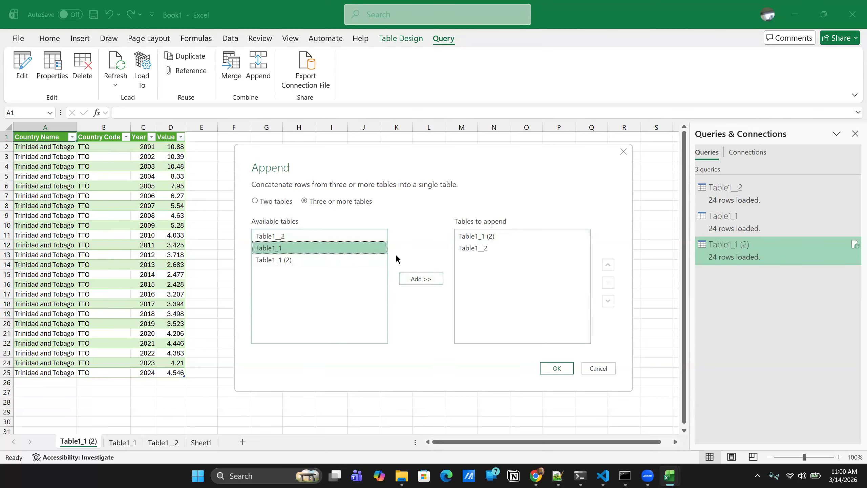
click(417, 283)
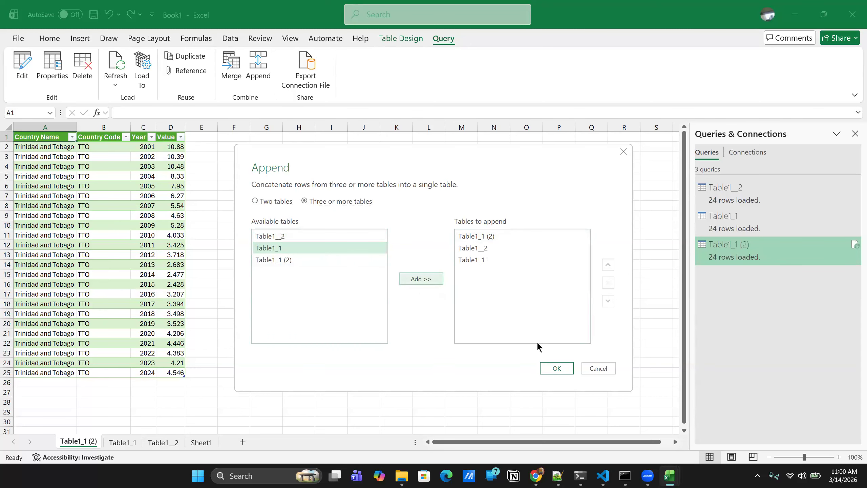
click(551, 370)
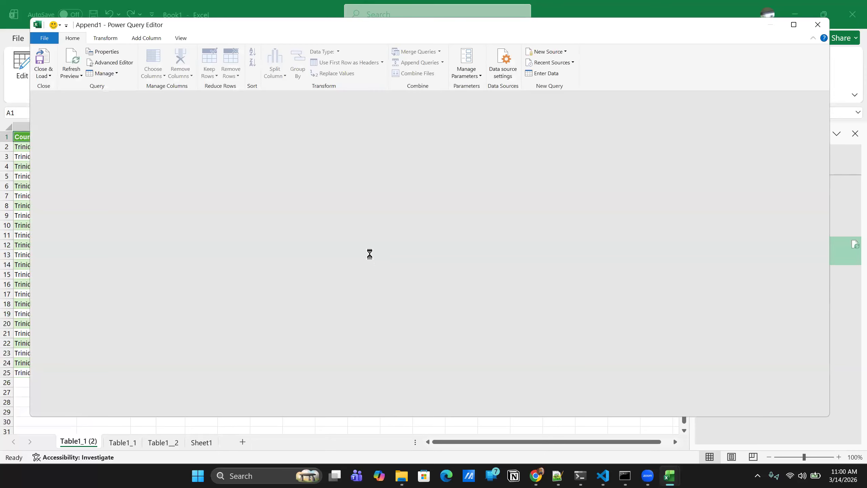
- Review the combined rows of the appended query and load it into the workbook as a table
scroll(512, 236, down, 15)
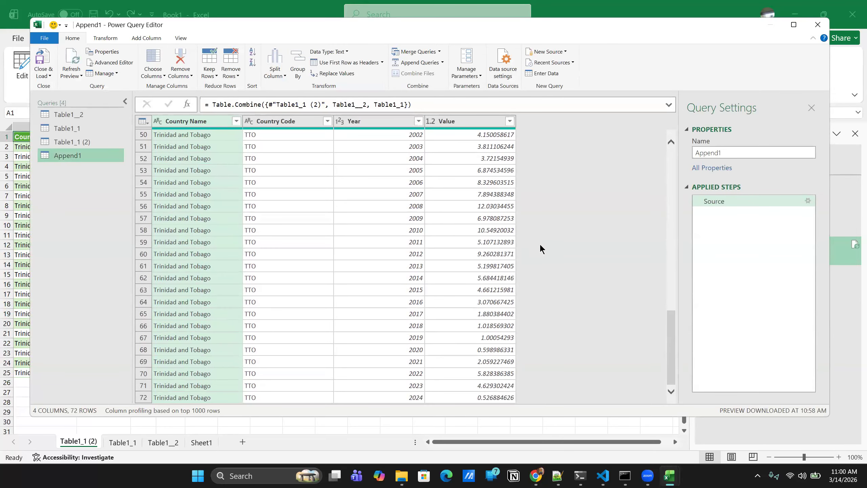
scroll(540, 253, up, 15)
scroll(157, 236, down, 15)
scroll(171, 331, up, 8)
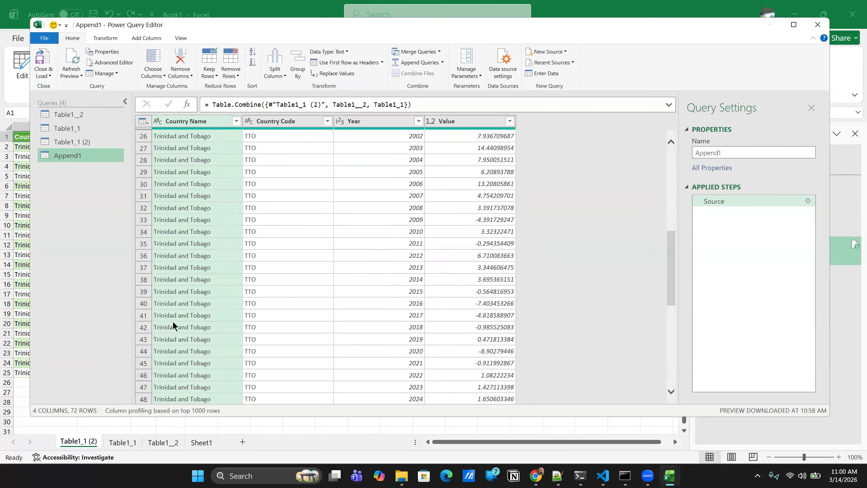
scroll(173, 323, up, 8)
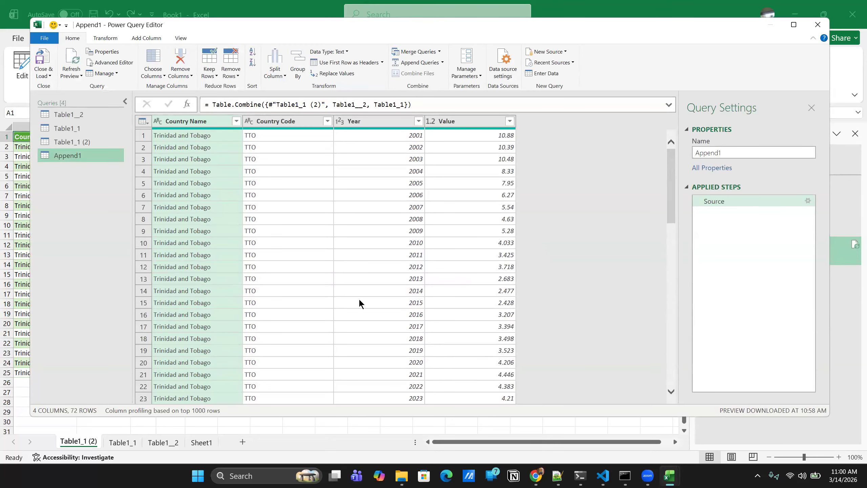
scroll(296, 304, down, 15)
scroll(300, 300, up, 11)
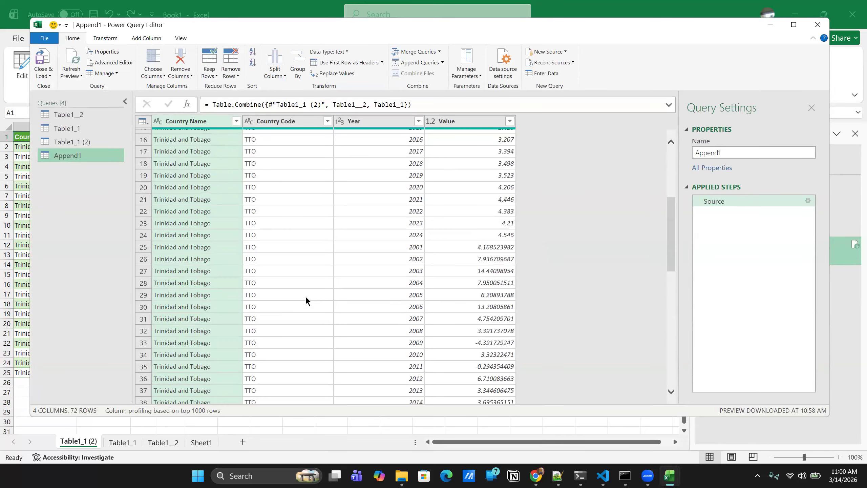
scroll(293, 288, up, 5)
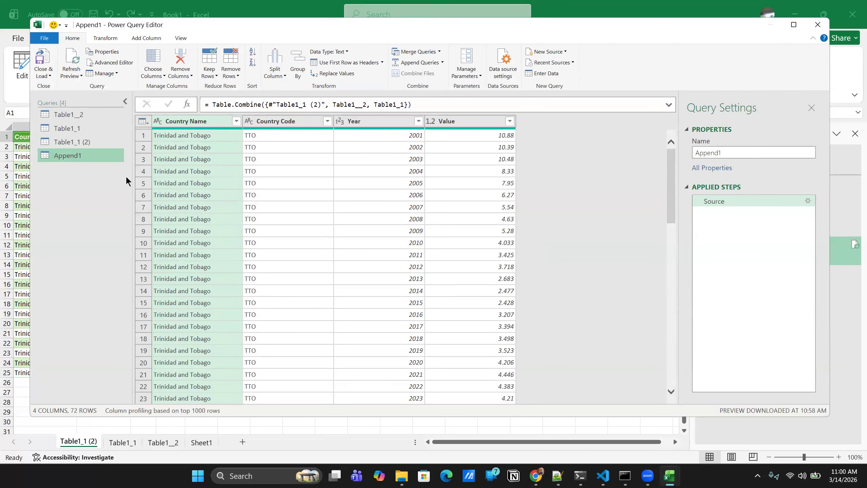
click(51, 76)
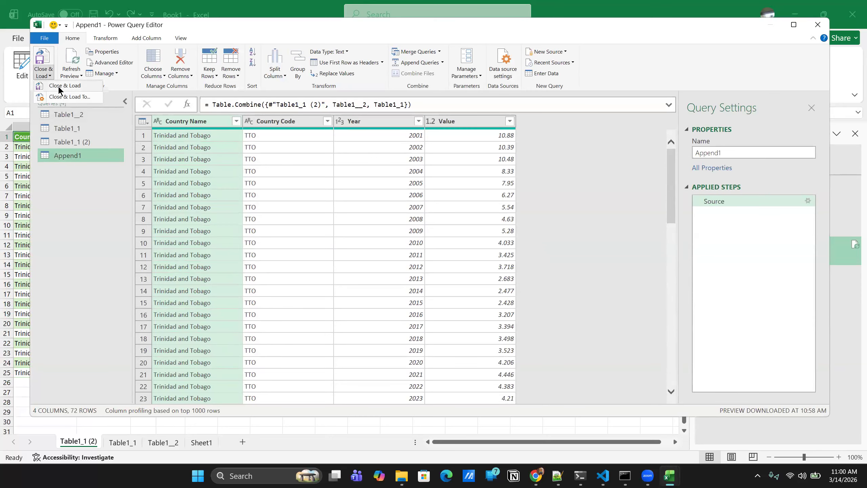
click(58, 90)
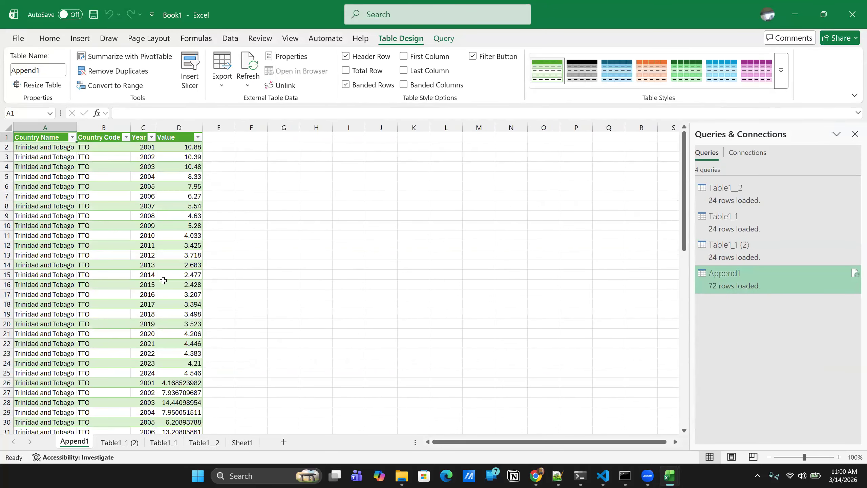
- Rename the sheet holding the appended table as Master Data Sheet
right_click(74, 441)
click(107, 303)
text(Master)
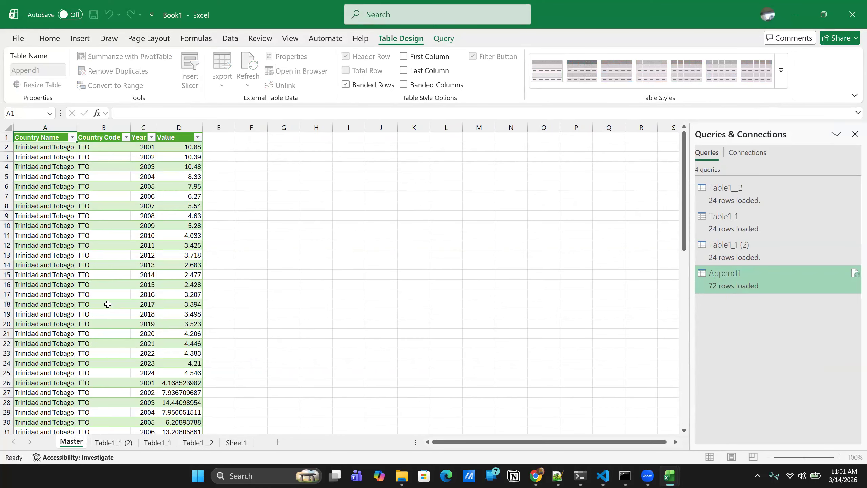
text( Data)
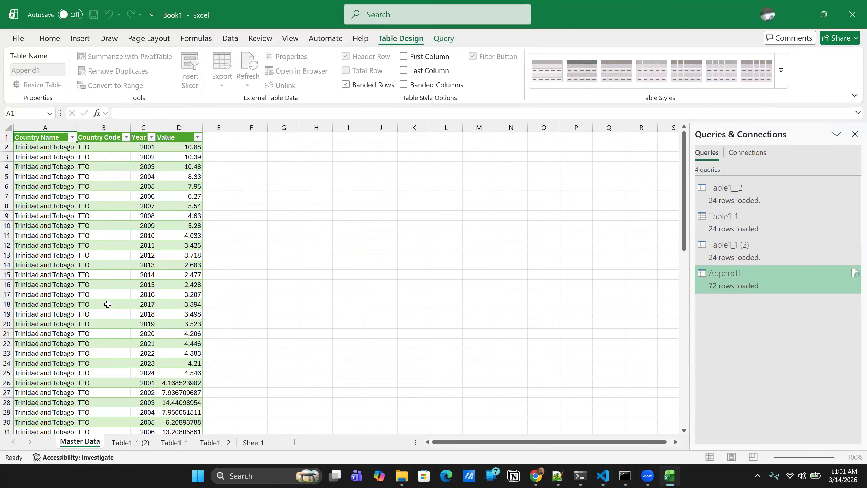
key(Return)
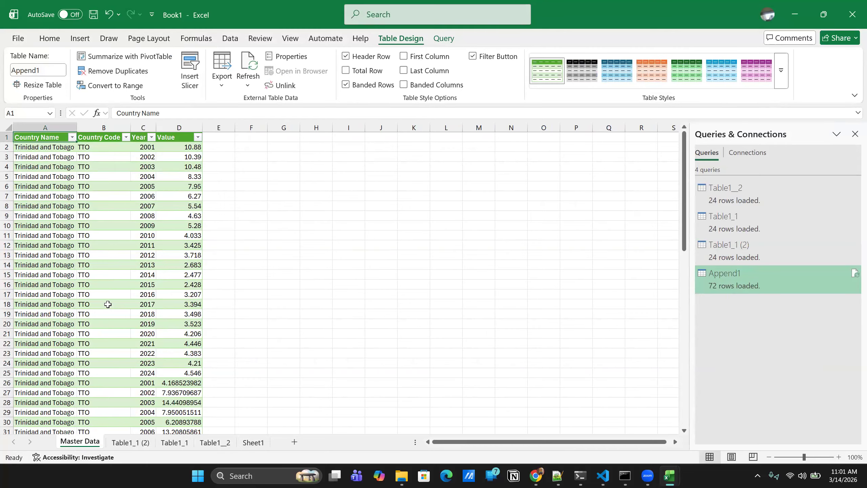
right_click(87, 442)
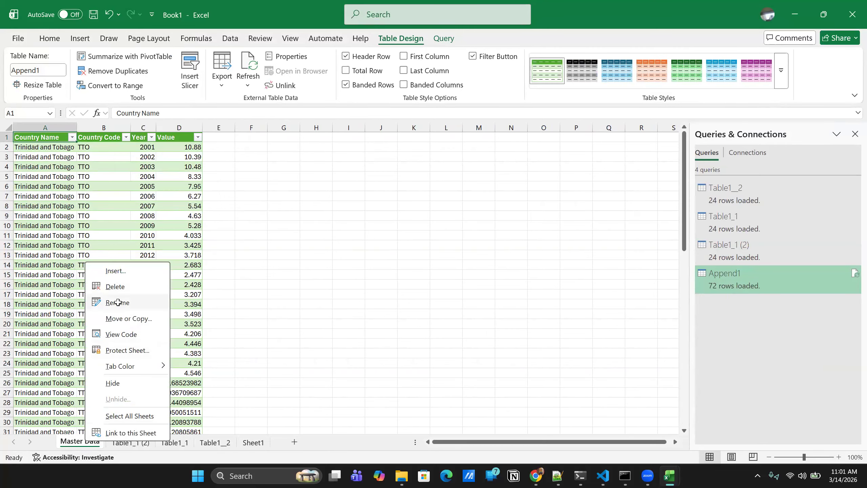
click(118, 302)
key(End)
text(Sheet)
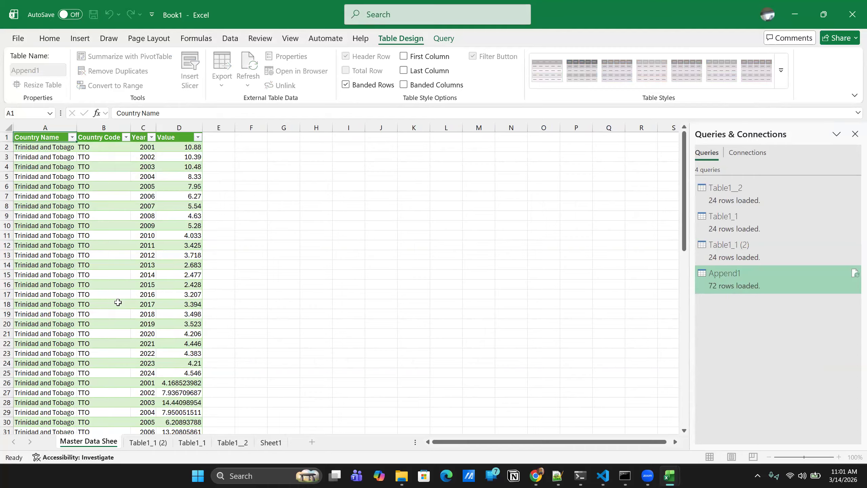
key(Return)
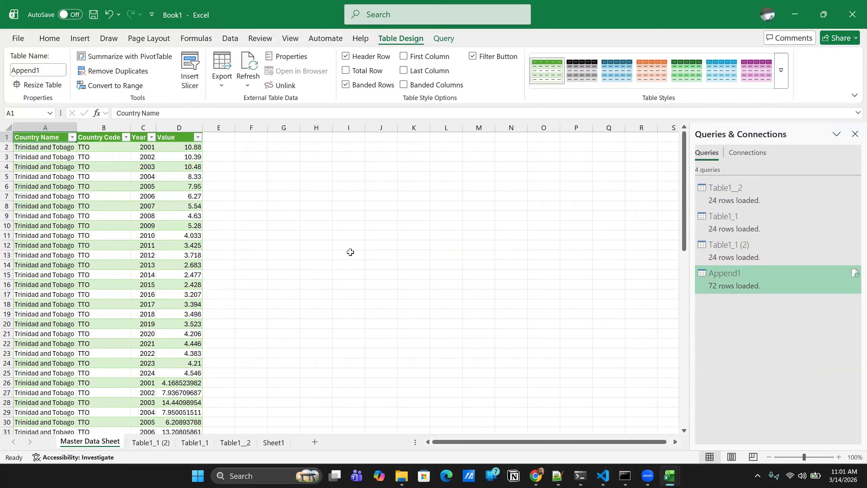
- Start saving the workbook and choose the practice_cleaning_v2 folder, inside powerbi in the Desktop's WiDS_Datathon_2026 folder, as the location
key(ctrl+s)
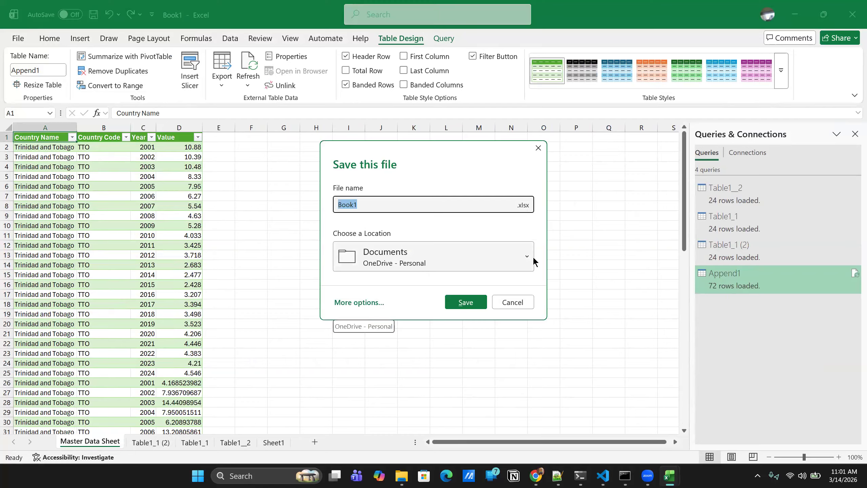
click(516, 259)
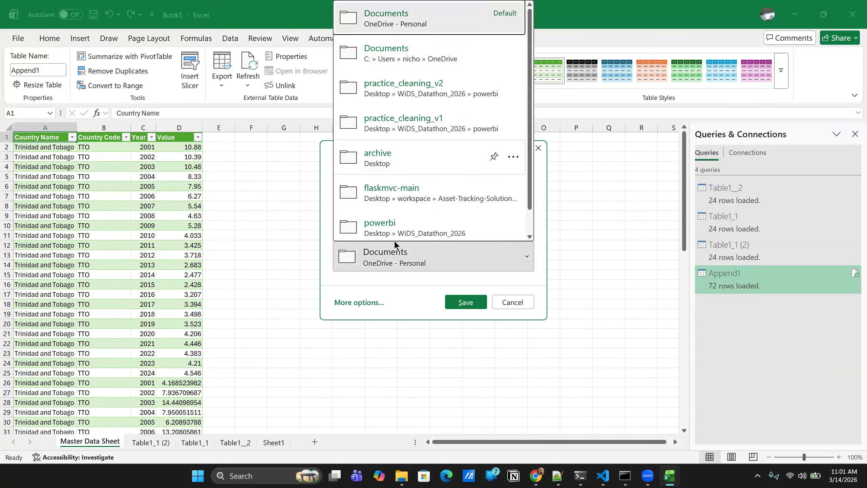
click(389, 227)
click(355, 304)
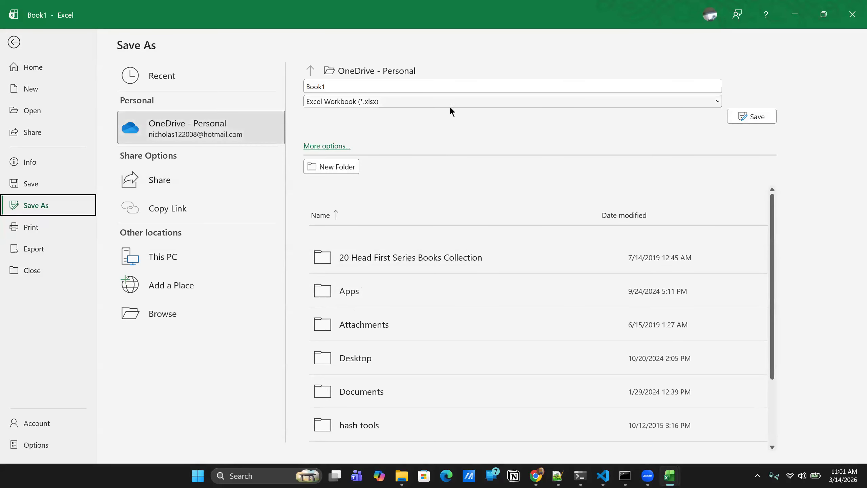
click(320, 146)
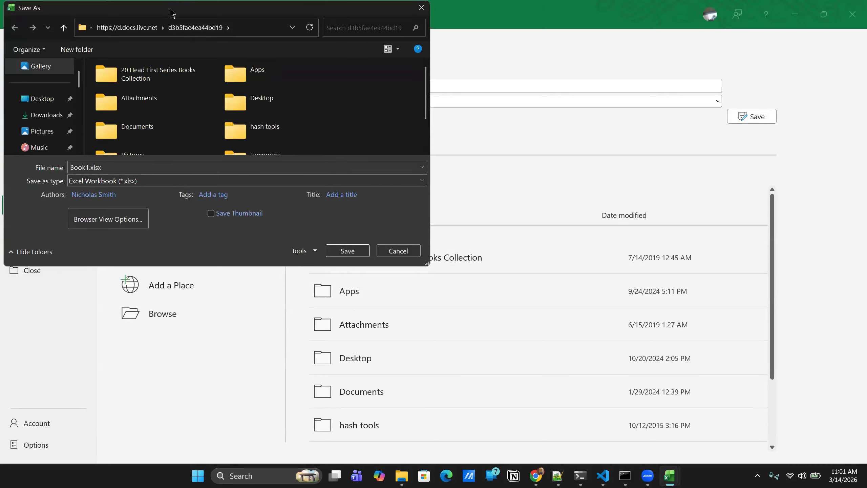
click(331, 127)
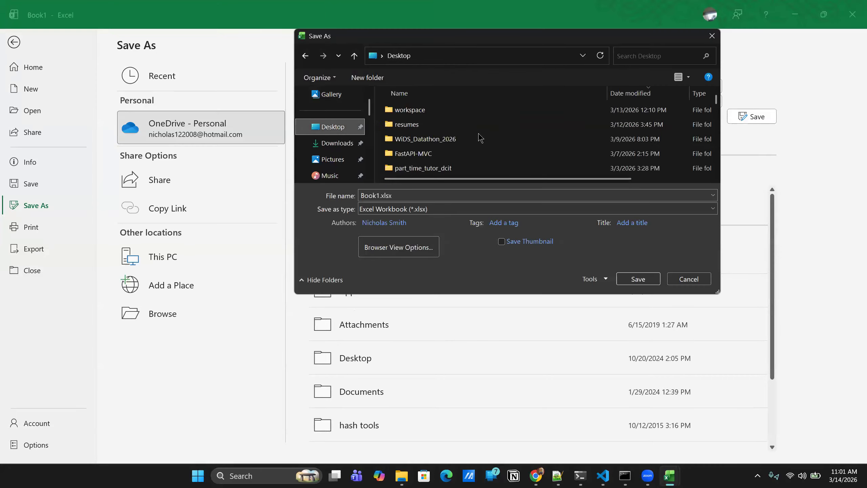
double_click(453, 139)
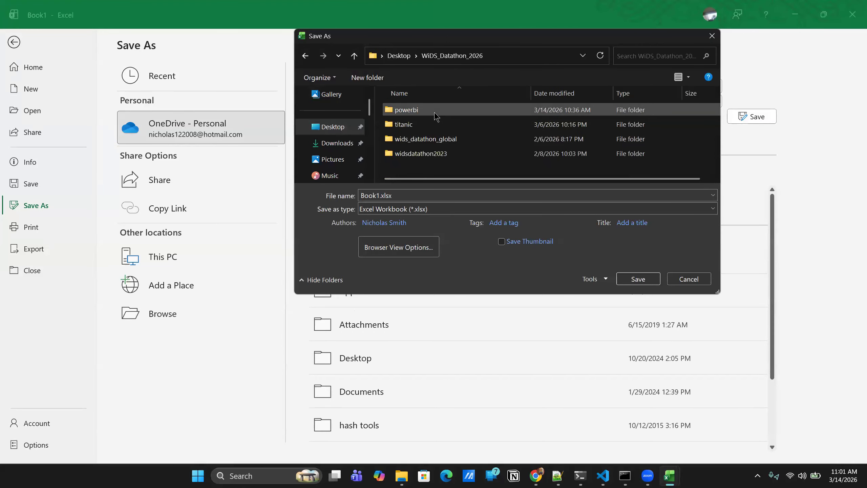
double_click(406, 109)
double_click(470, 122)
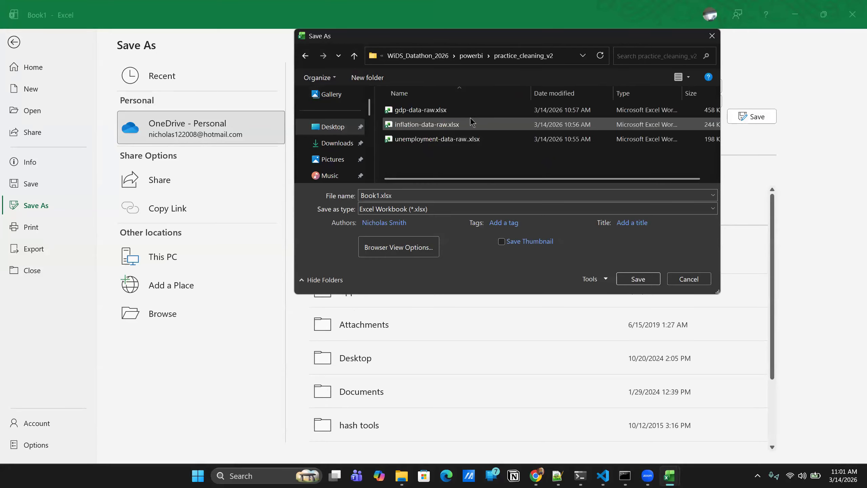
- Name the workbook file master_data_file and save it in the practice_cleaning_v2 folder
double_click(406, 195)
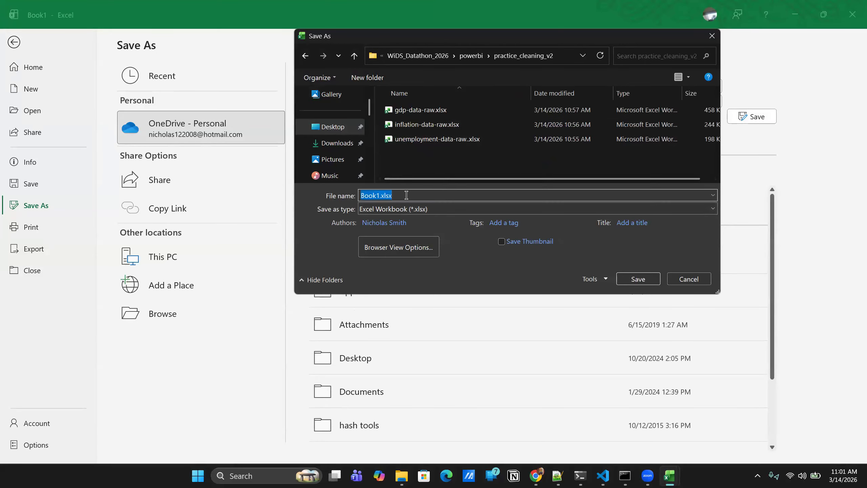
text(master_datah)
key(BackSpace)
text(_file)
click(637, 279)
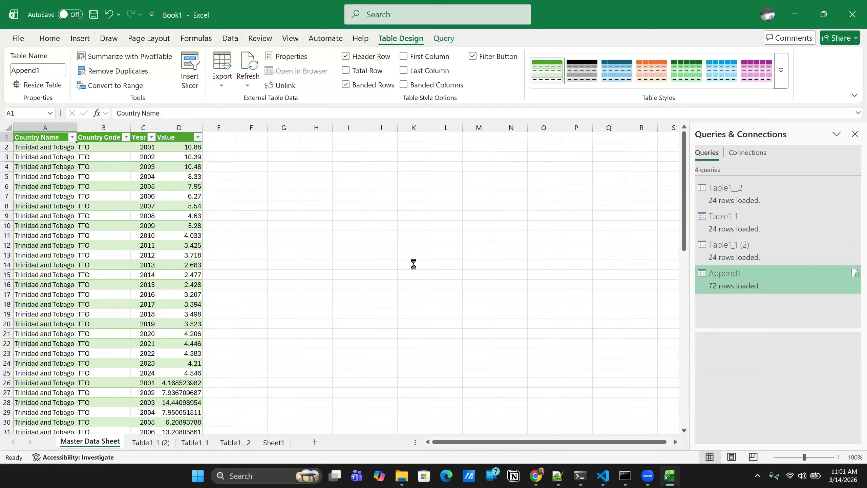
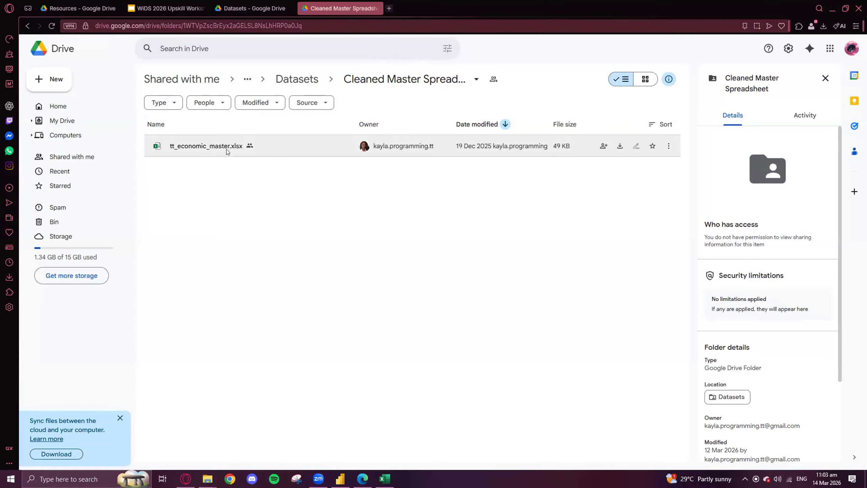
- Search the computer for the Microsoft Store and open it
click(755, 18)
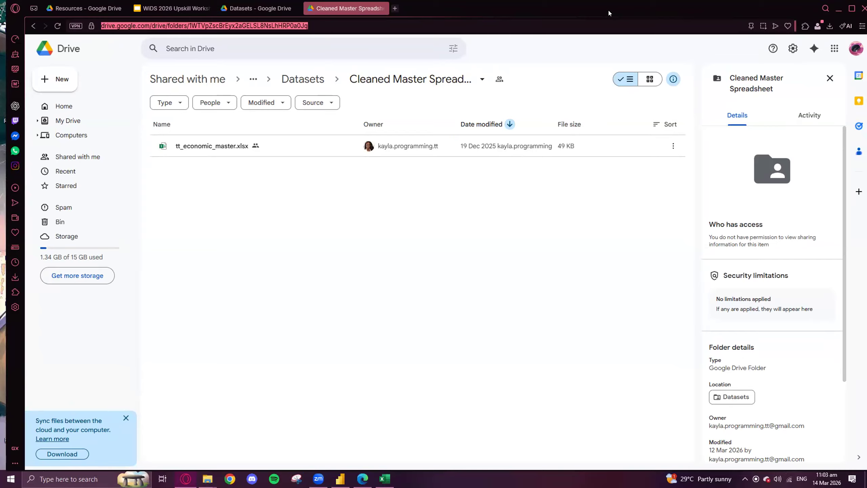
click(395, 8)
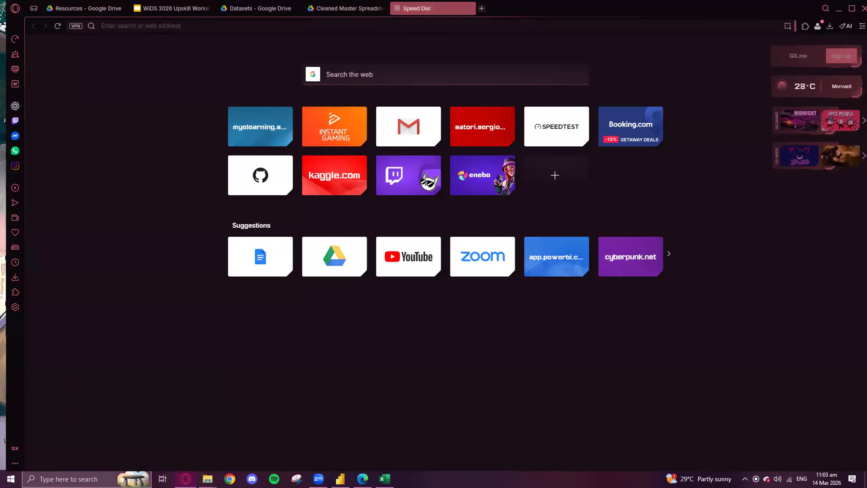
click(42, 480)
text(window)
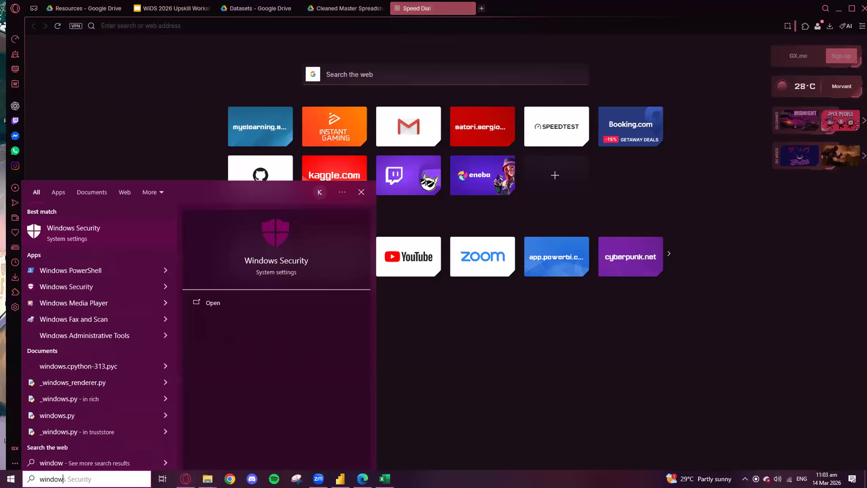
triple_click(76, 476)
text(store)
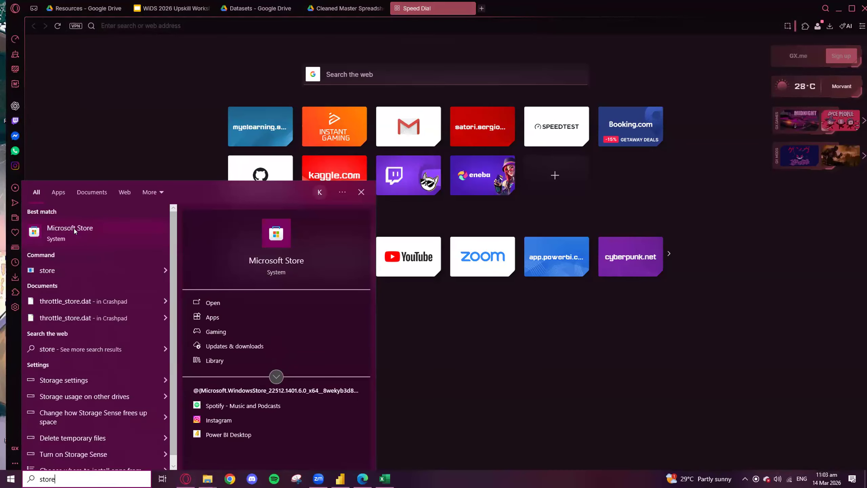
click(44, 234)
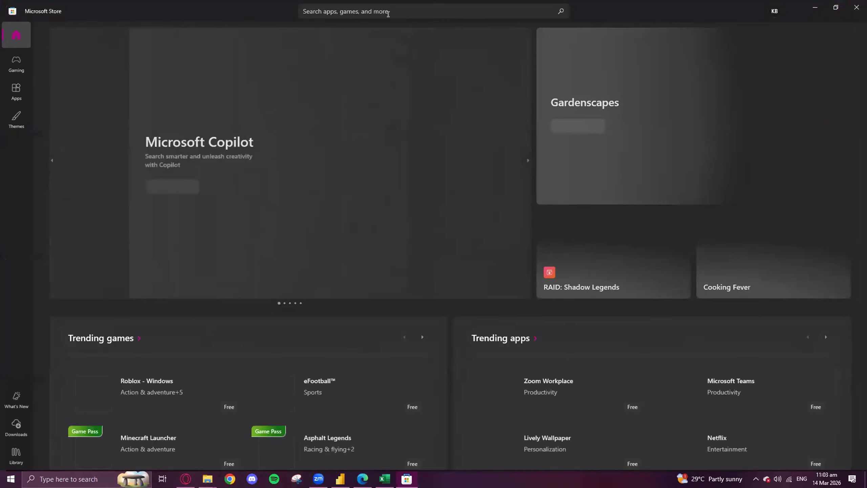
- Find Power BI Desktop in the Microsoft Store by searching for power bi, and launch it from its product page
click(388, 14)
text(p[ow)
key(BackSpace)
key(BackSpace)
key(BackSpace)
text(ower bi)
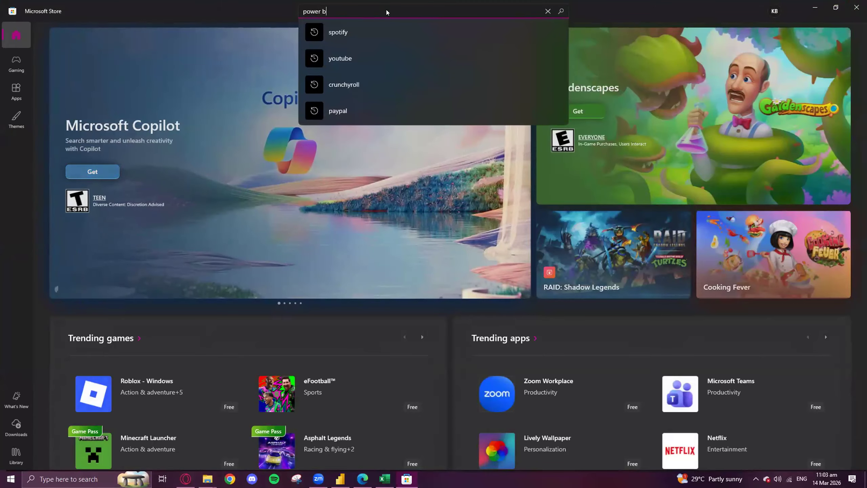
key(Return)
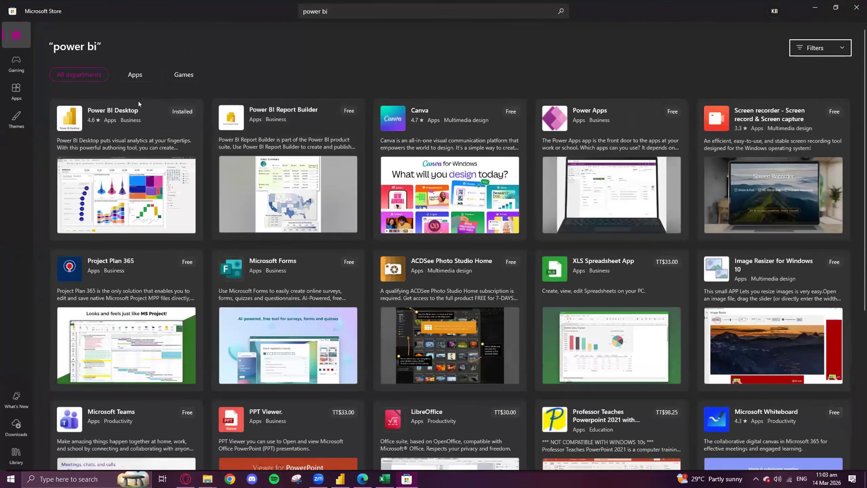
click(154, 119)
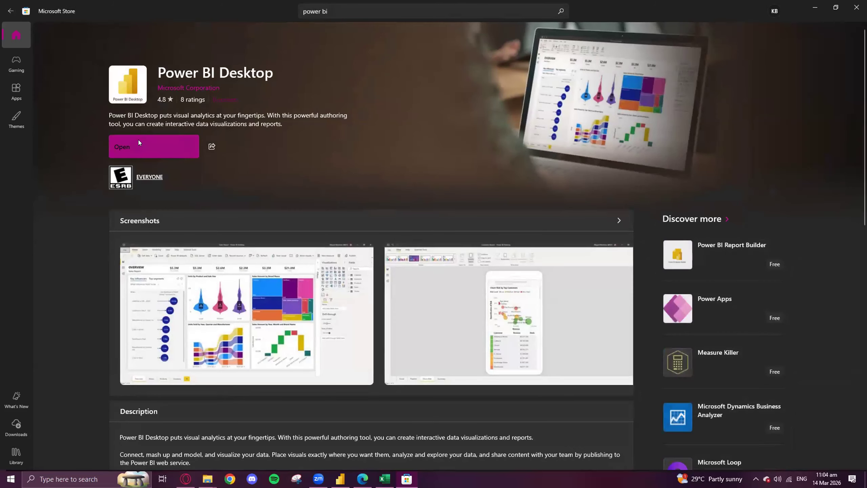
click(132, 148)
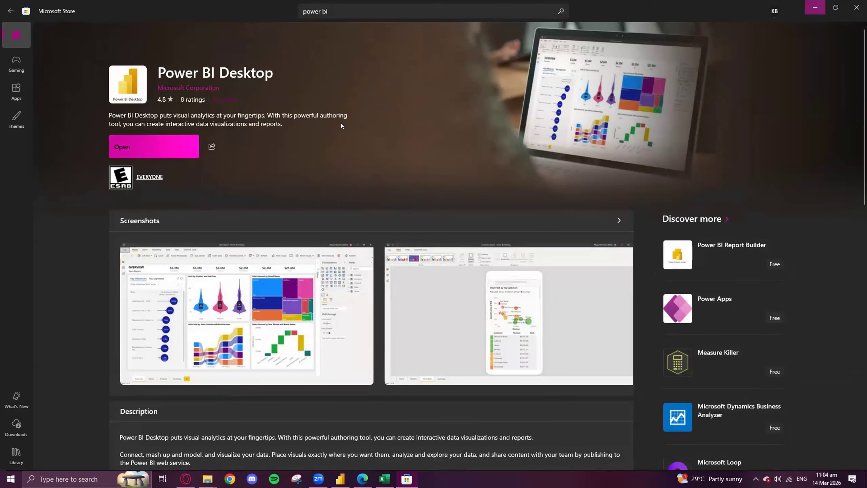
- Minimise the Microsoft Store, close the blank browser tab and switch to the untitled Power BI Desktop window
click(819, 7)
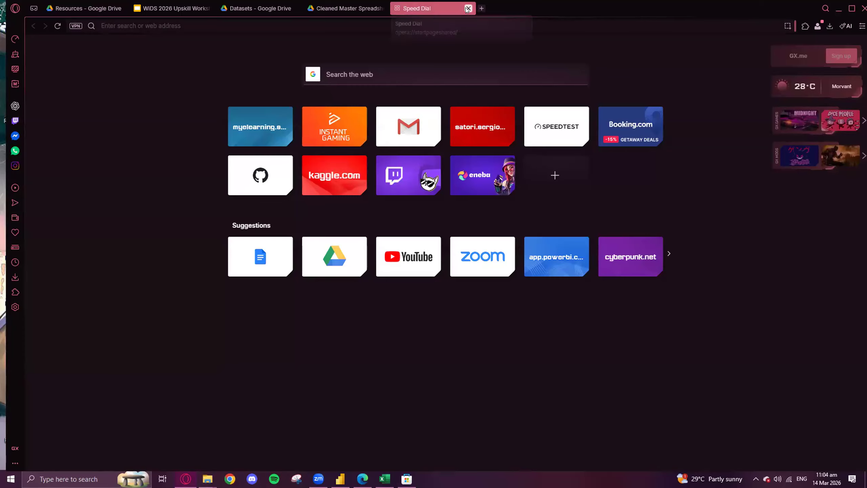
click(473, 8)
click(834, 10)
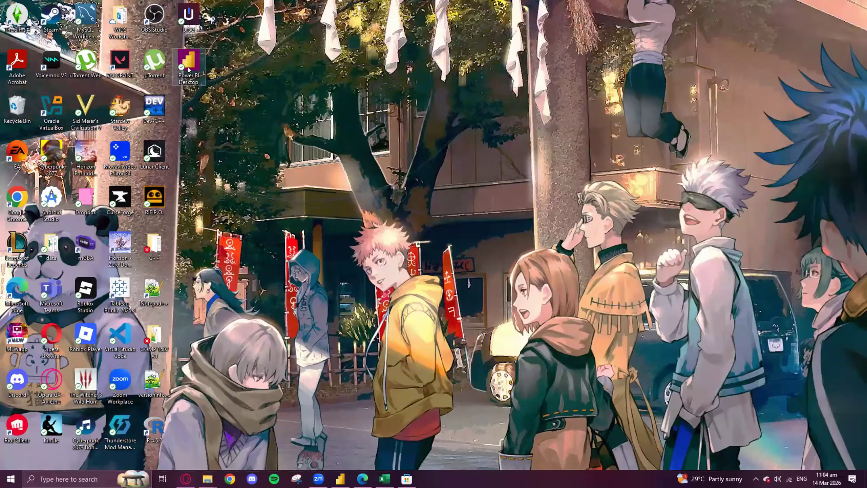
click(186, 479)
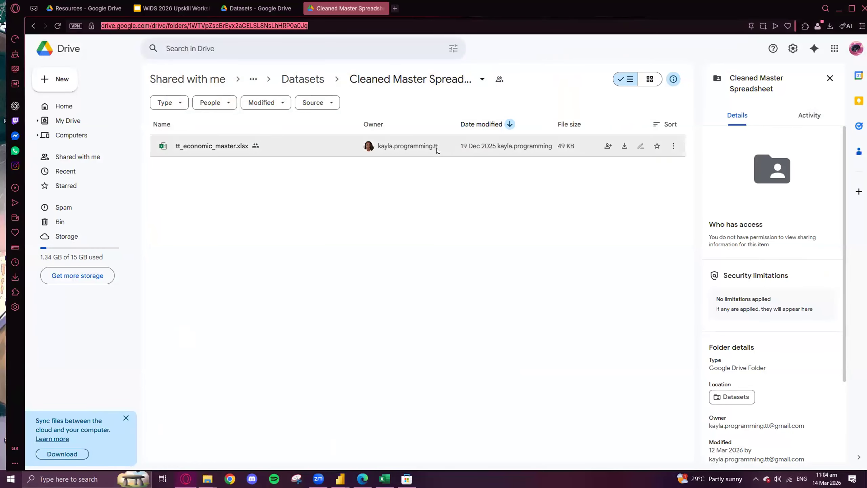
mouse_move(437, 150)
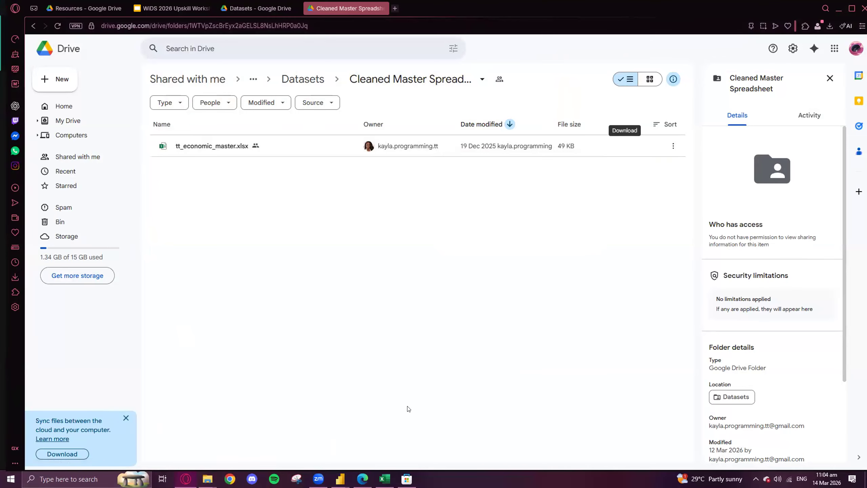
mouse_move(406, 479)
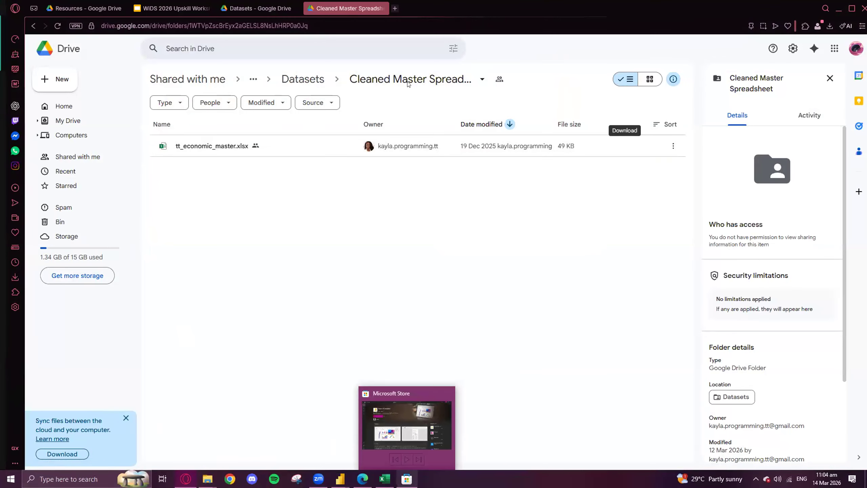
mouse_move(340, 479)
click(390, 442)
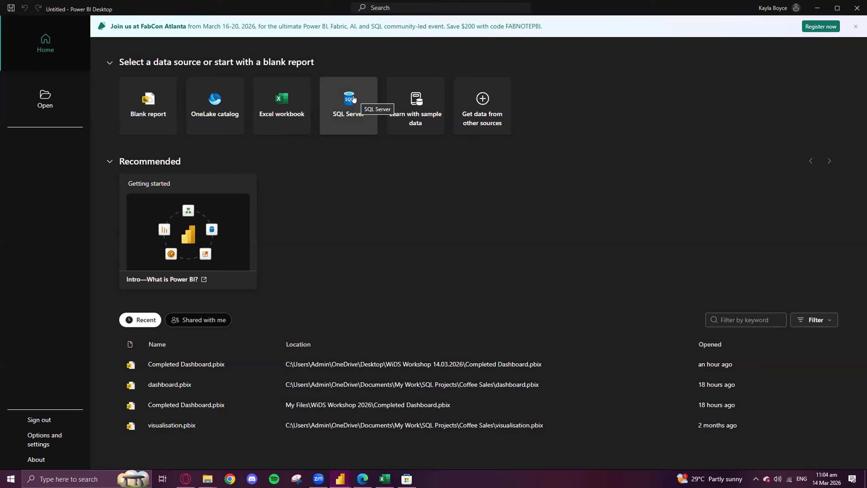
- Import the Raw Data sheet from the Excel workbook gdp-data-raw.xlsx and open it for transformation in the Power Query Editor
click(282, 101)
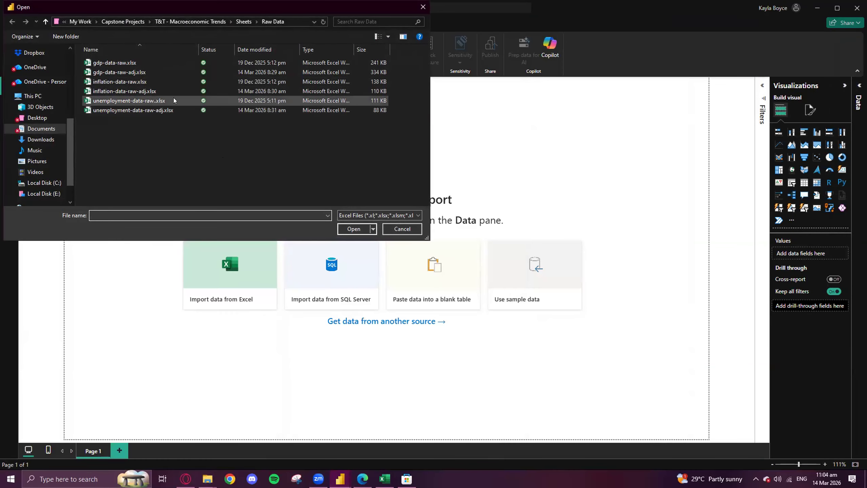
click(142, 64)
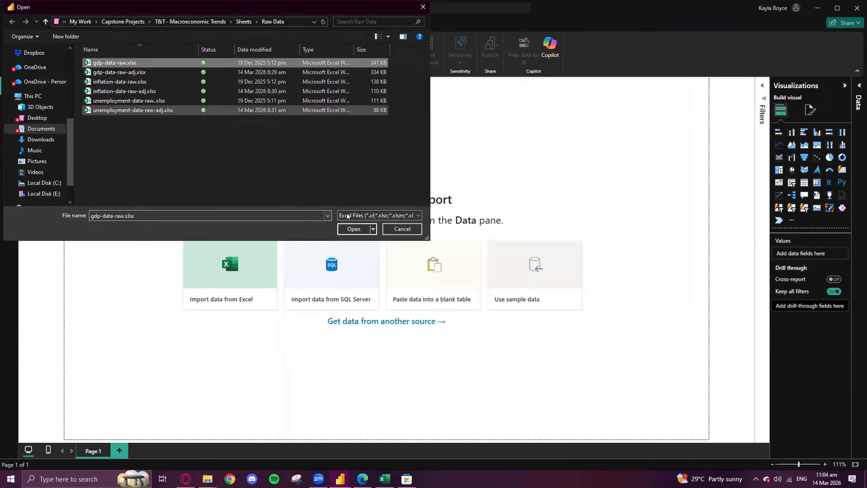
click(354, 229)
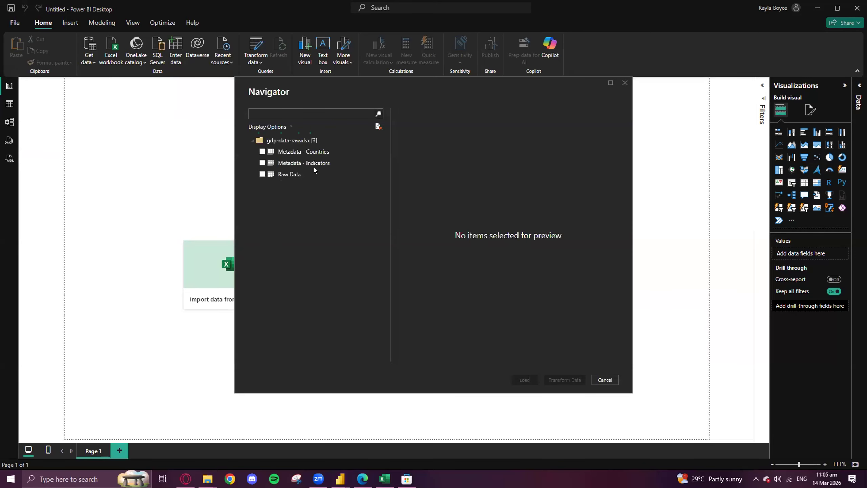
click(262, 174)
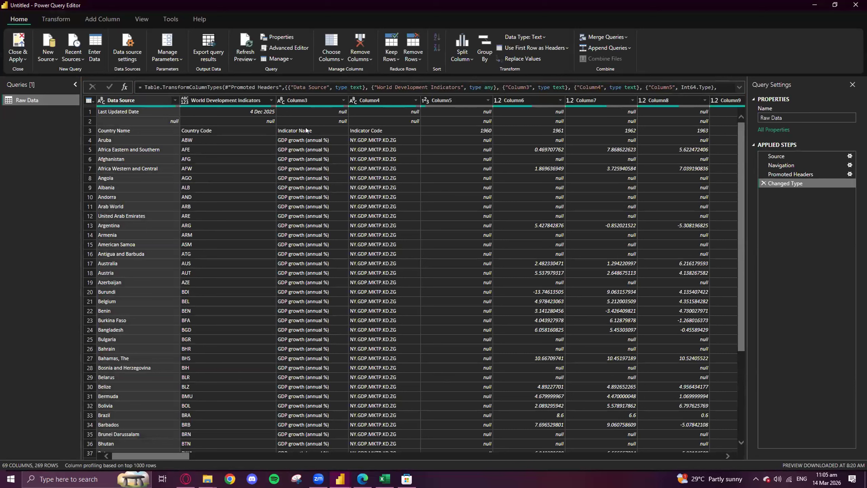
- Remove the top 2 rows from the Raw Data query, above the row with the column names
click(89, 112)
click(90, 121)
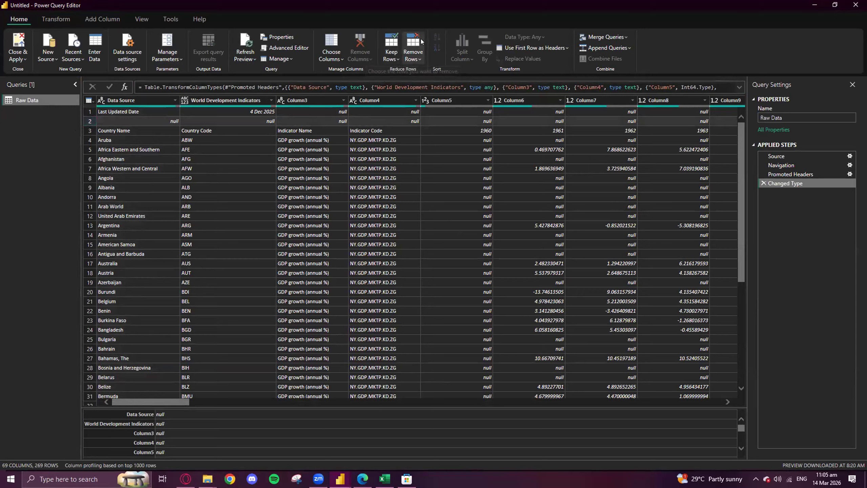
click(414, 53)
click(429, 72)
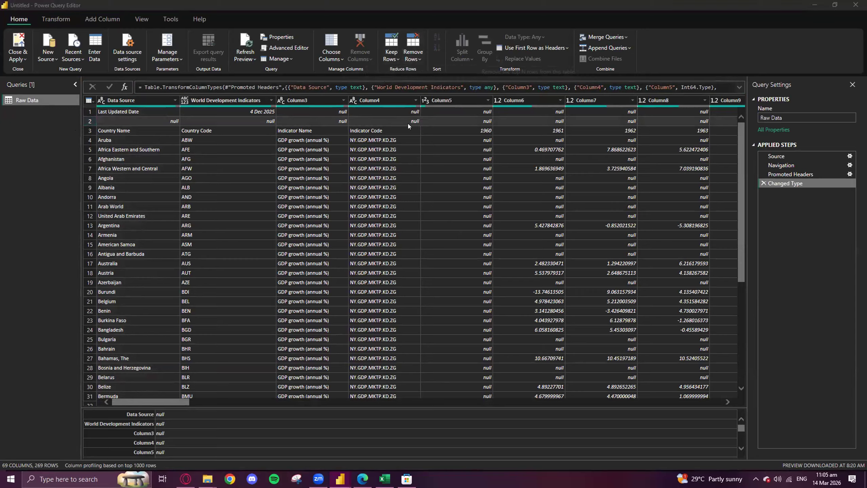
text(2)
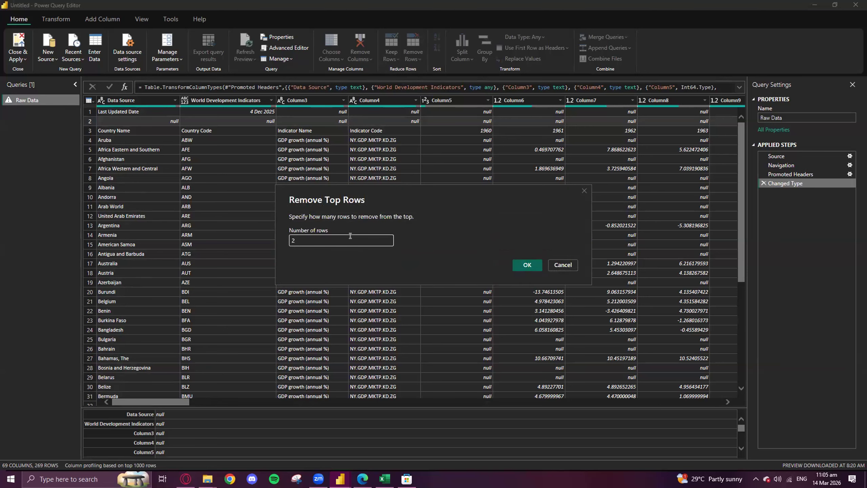
key(Return)
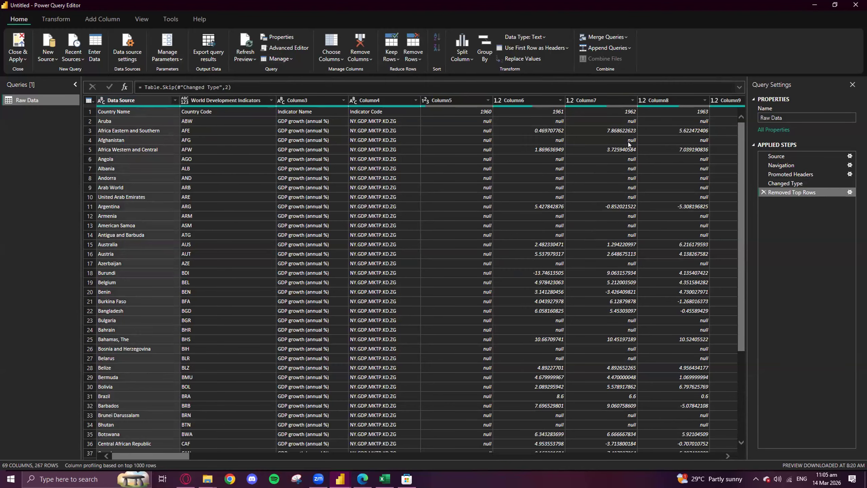
- Remove the World Development Indicators column, which holds the country codes, from the Raw Data query
drag(178, 453, 156, 449)
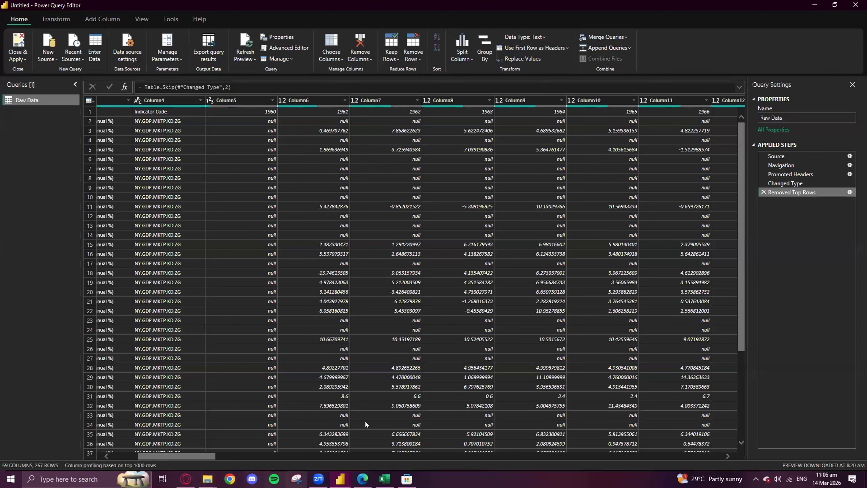
drag(188, 456, 155, 453)
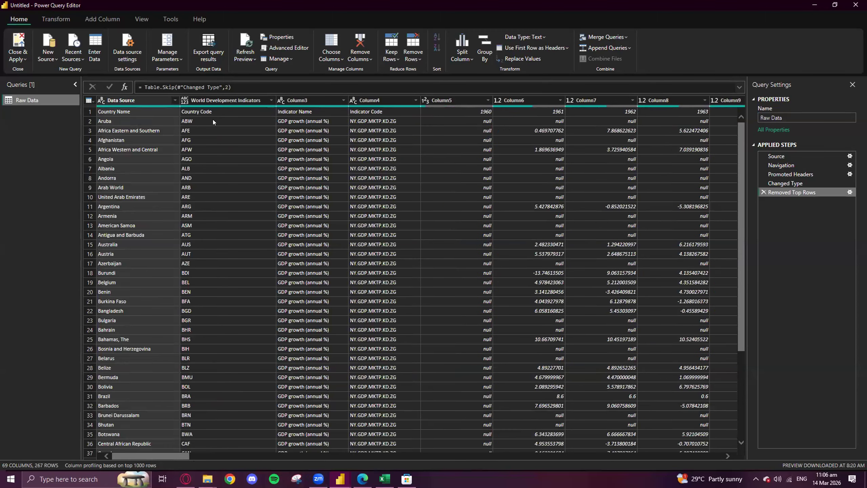
click(211, 104)
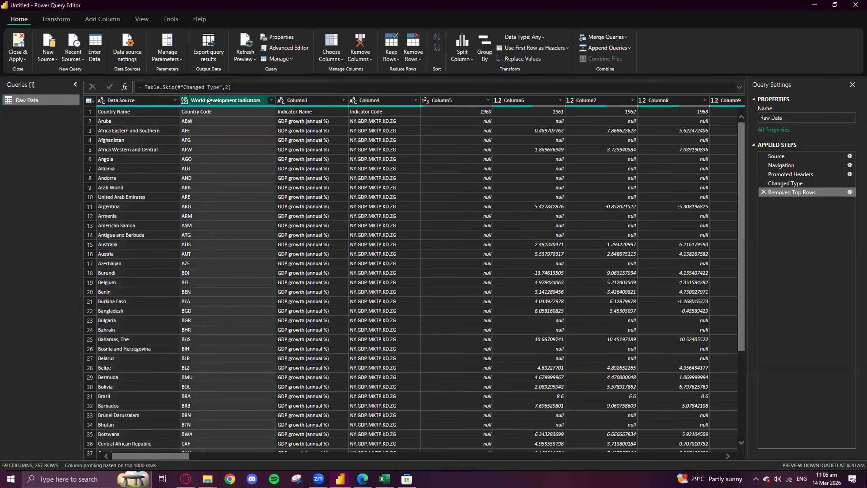
key(Delete)
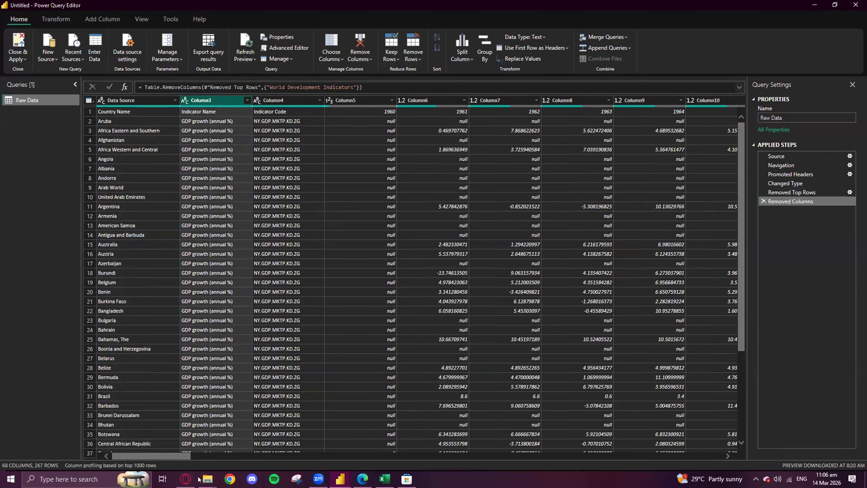
- Remove Column4 through Column45, covering the indicator code and the years 1960 to 2000
click(272, 99)
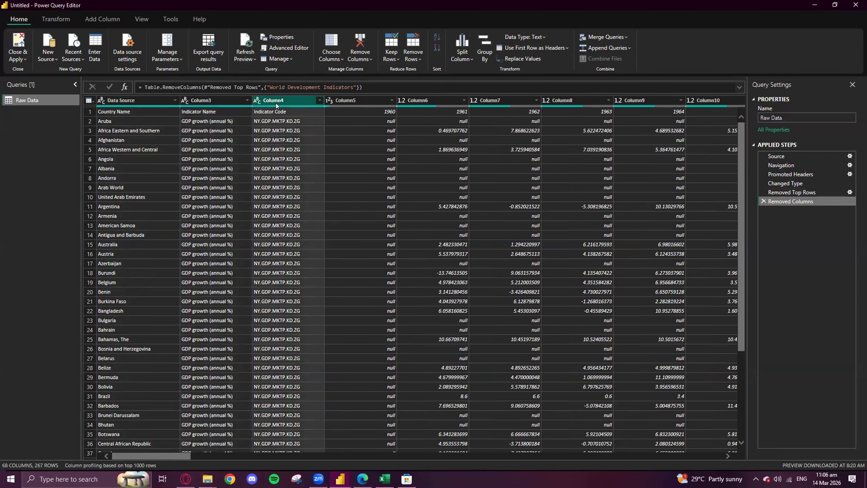
drag(166, 456, 507, 410)
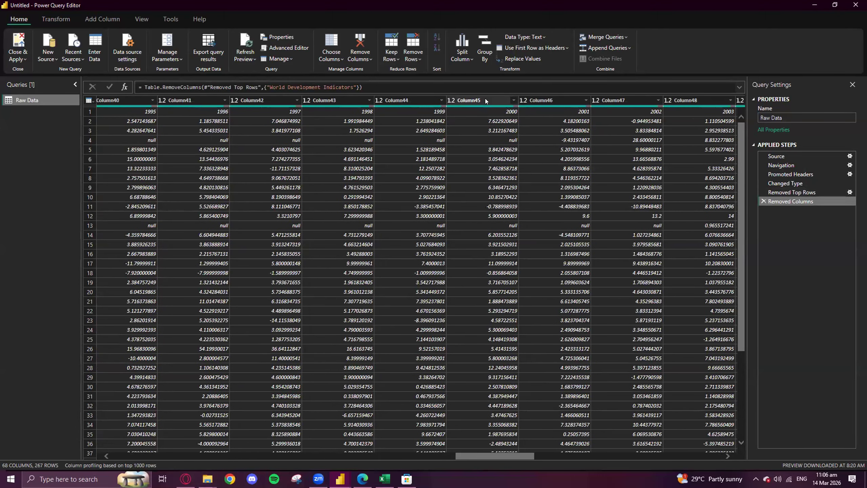
click(485, 98)
right_click(488, 98)
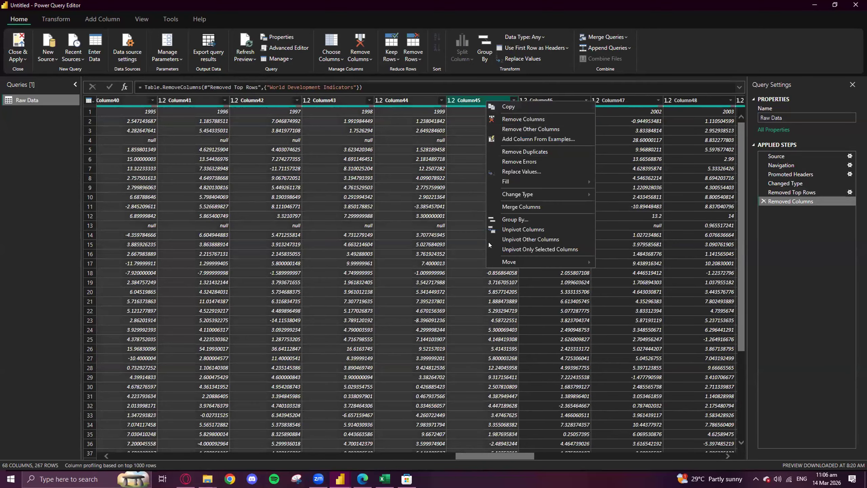
click(520, 119)
- Promote the first row, with Country Name, Indicator Name and the years, to column headers
drag(347, 452, 276, 457)
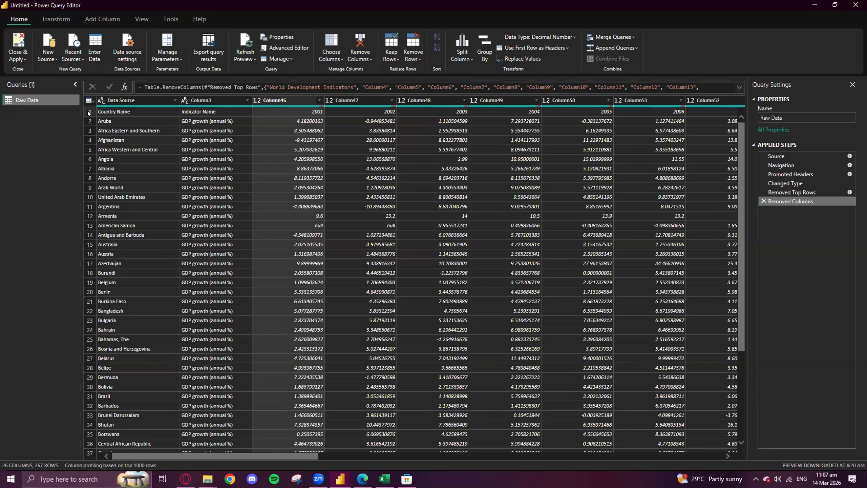
click(88, 112)
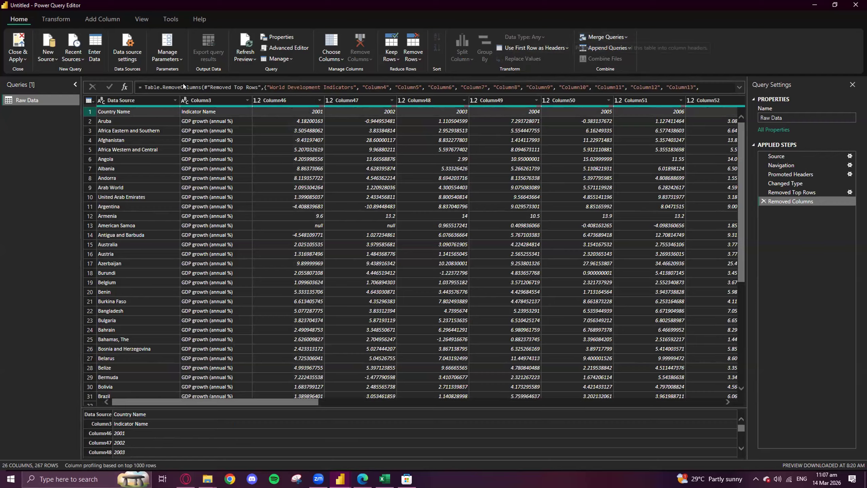
click(537, 47)
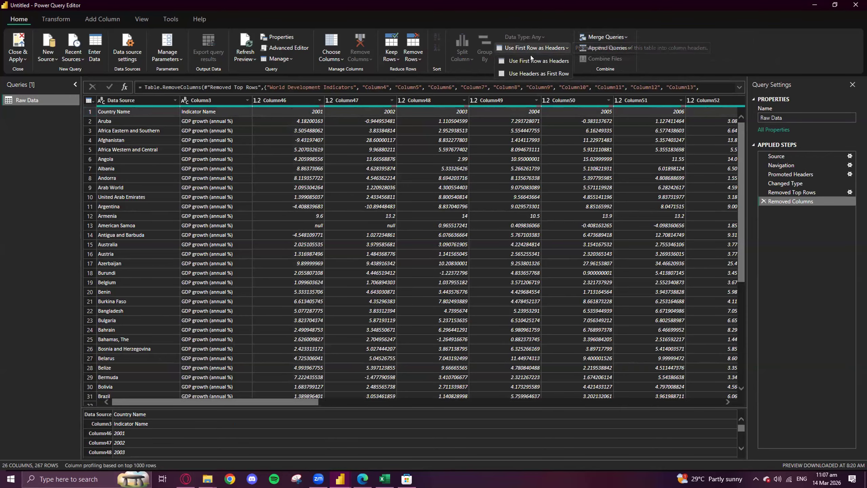
click(530, 59)
- Filter the Country Name column to Trinidad and Tobago by searching its values for trinid
click(175, 100)
click(175, 100)
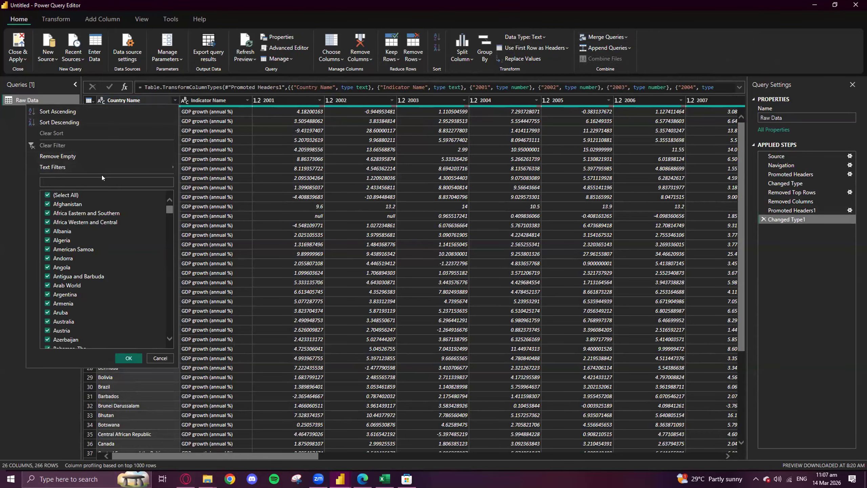
text(trinidad)
key(Return)
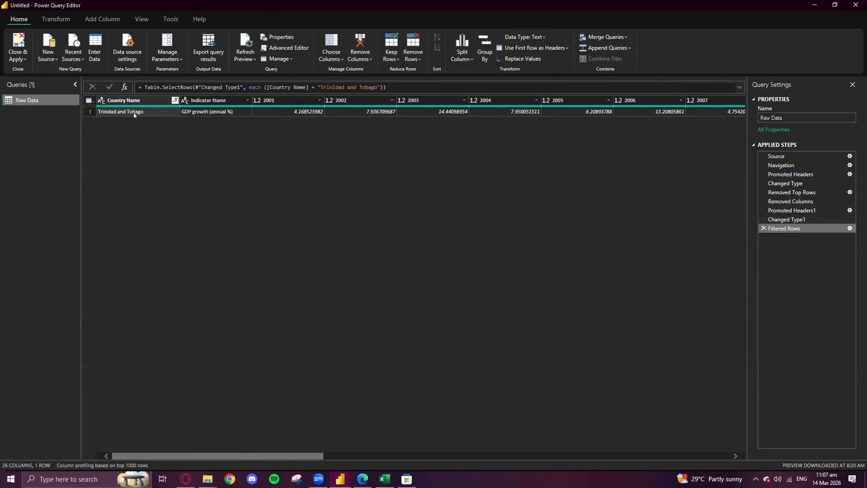
- Unpivot all columns of the GDP growth query except Country Name and Indicator Name
click(132, 101)
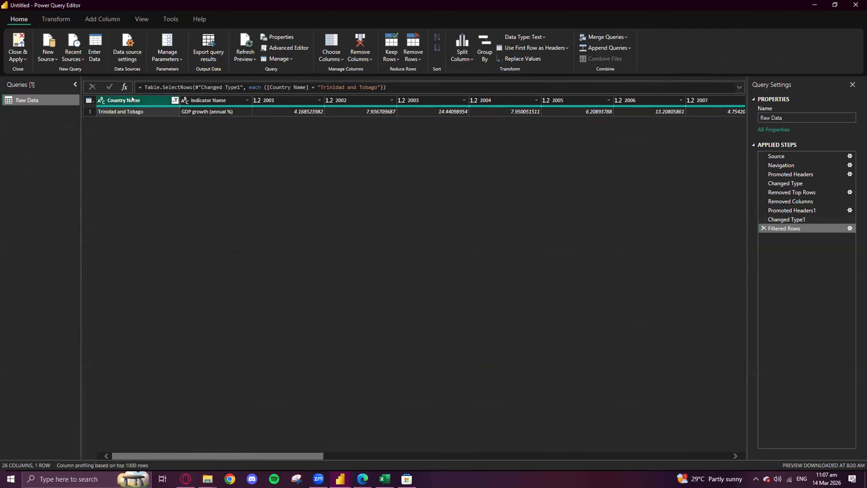
click(232, 100)
right_click(212, 100)
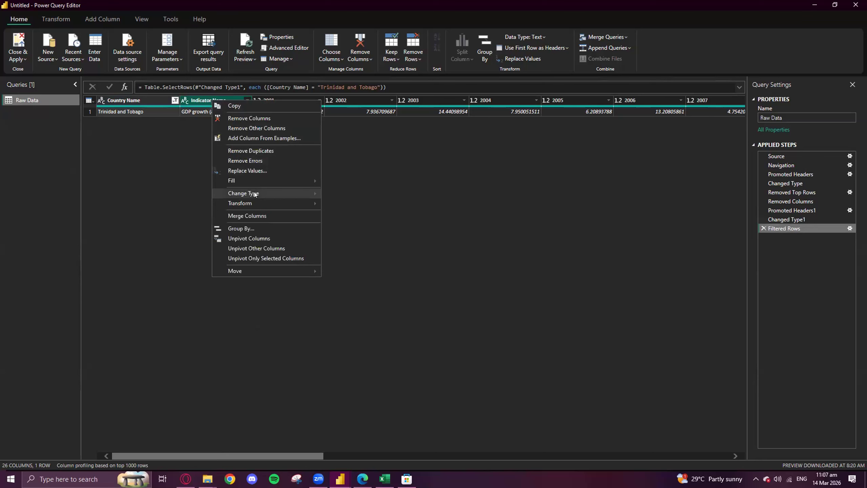
click(258, 249)
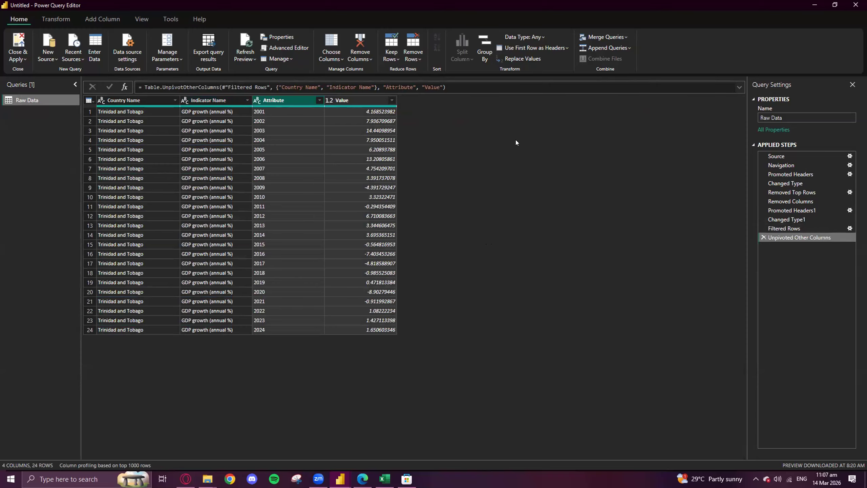
right_click(30, 115)
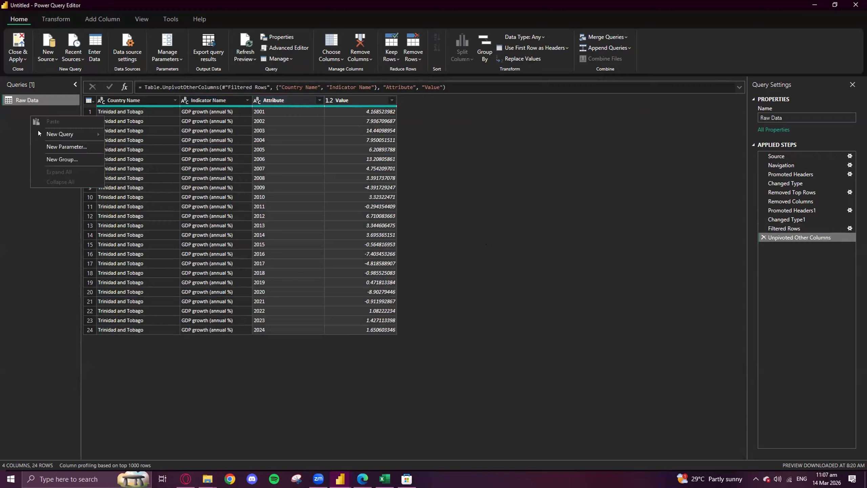
mouse_move(38, 133)
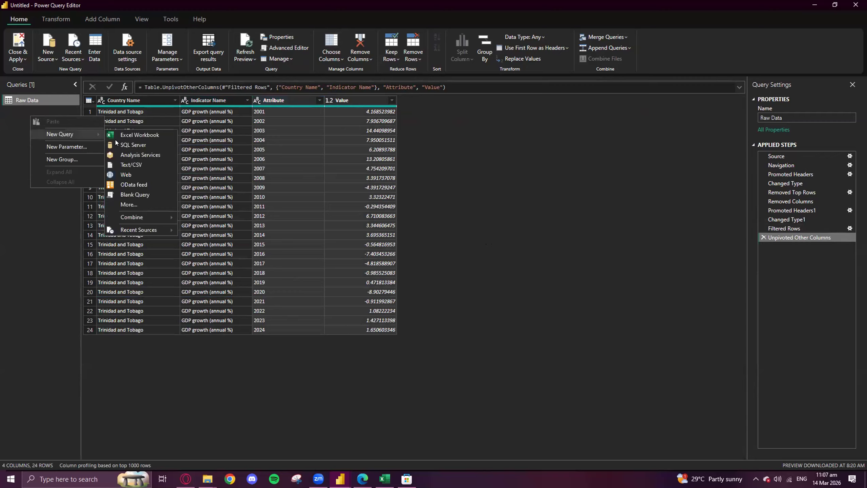
click(18, 124)
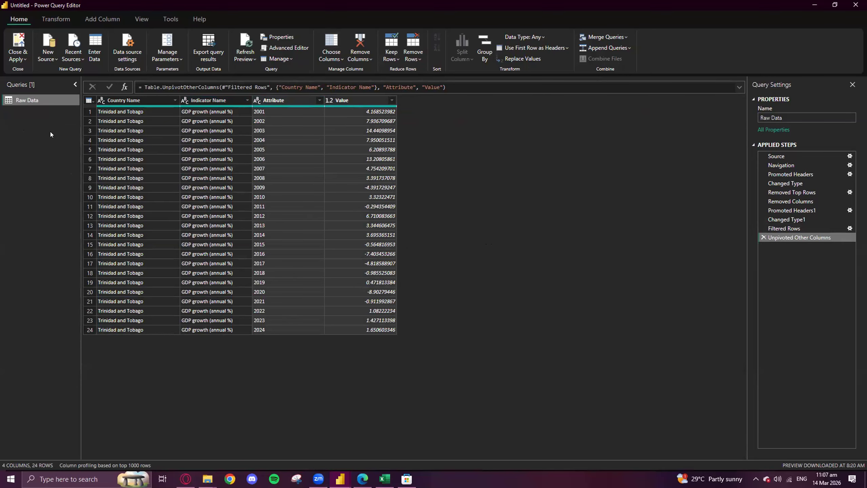
- Add a new query from the Raw Data sheet of the Excel workbook inflation-data-raw.xlsx
right_click(41, 121)
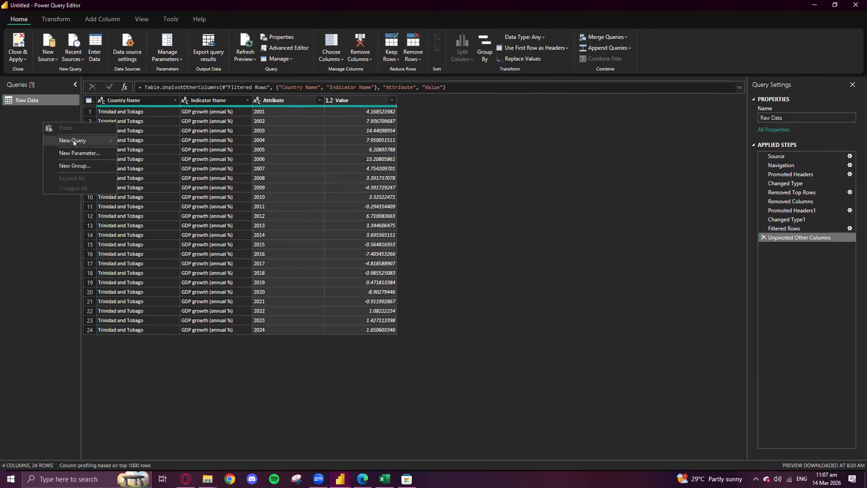
mouse_move(73, 140)
click(150, 140)
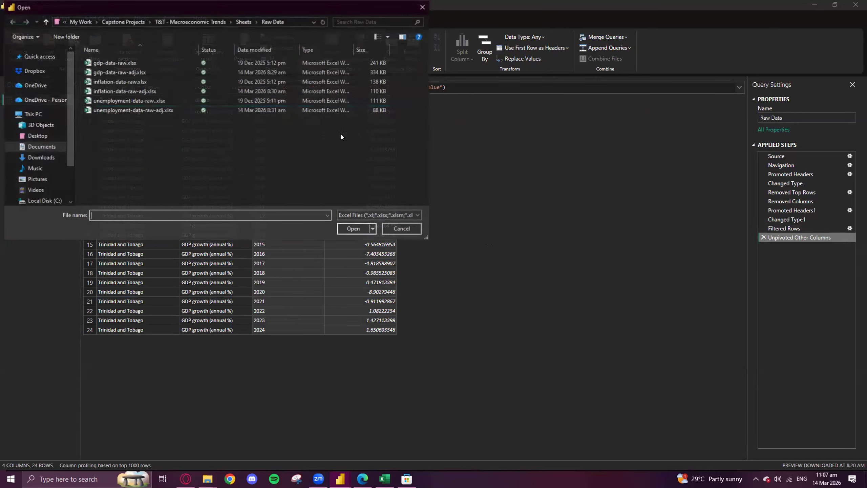
double_click(137, 82)
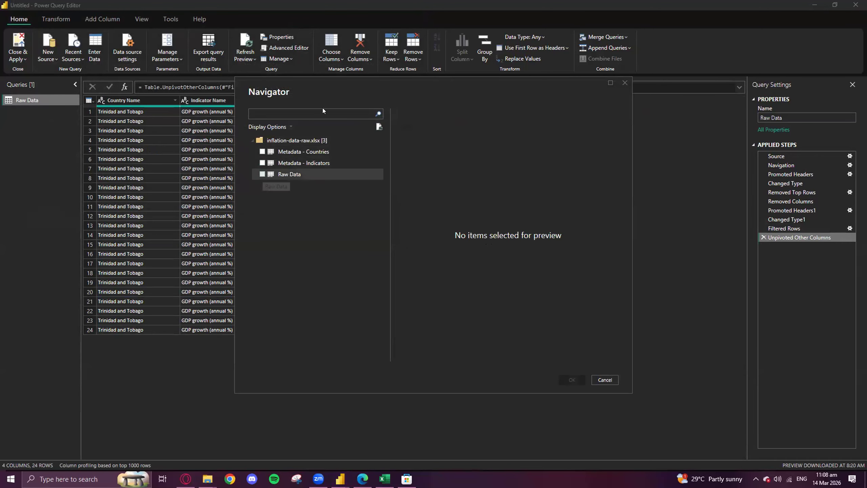
drag(319, 85, 410, 142)
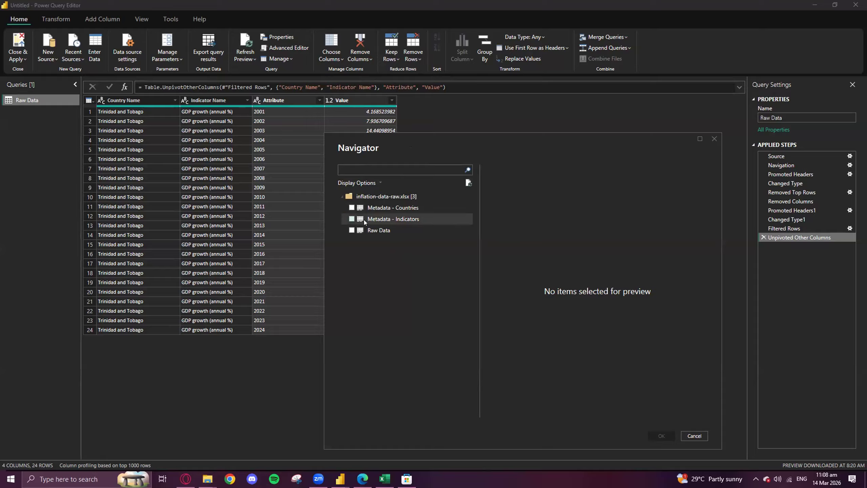
click(379, 230)
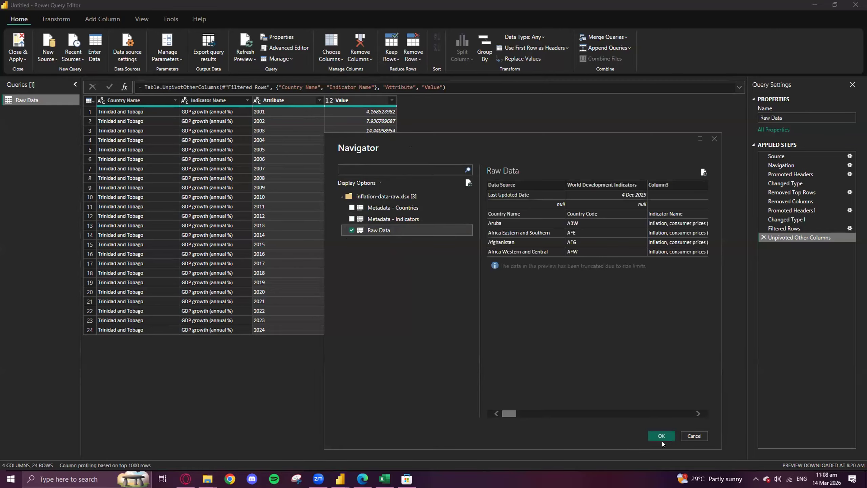
click(661, 436)
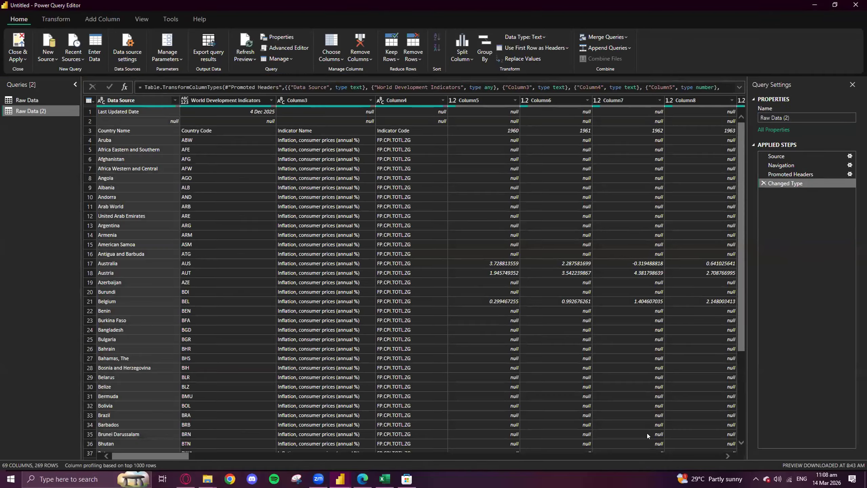
- Remove the top 2 rows of the Raw Data (2) query
click(90, 112)
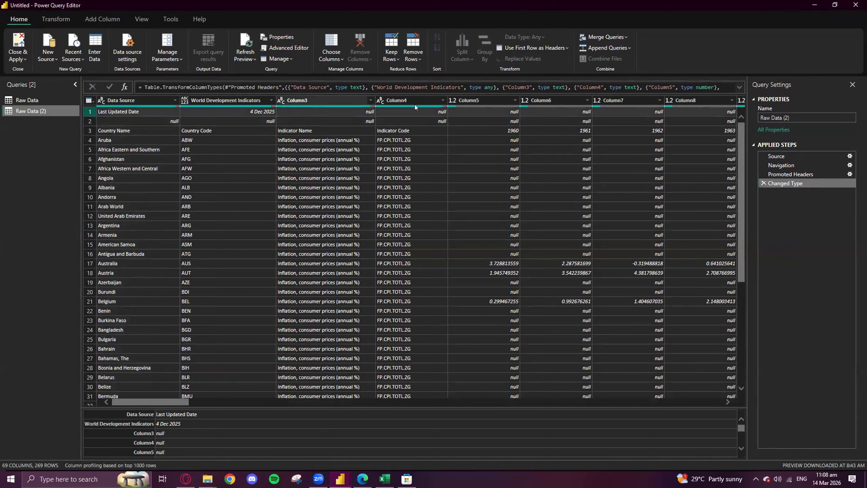
click(413, 49)
click(438, 72)
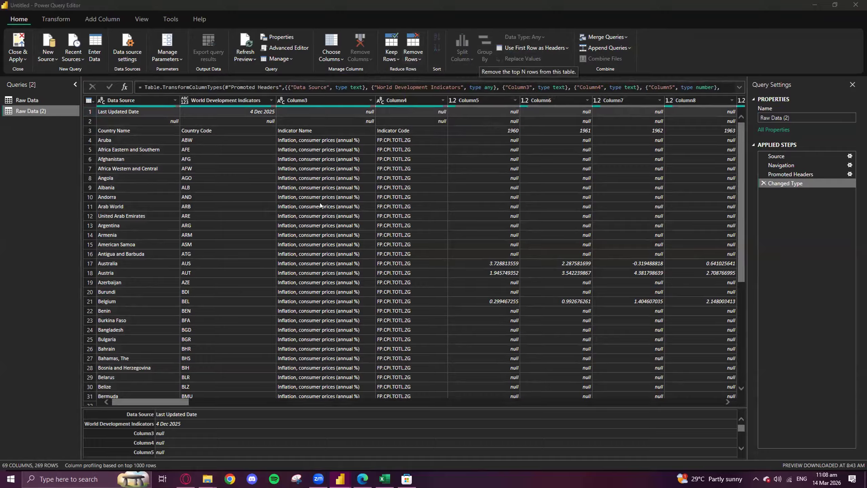
text(2)
key(Return)
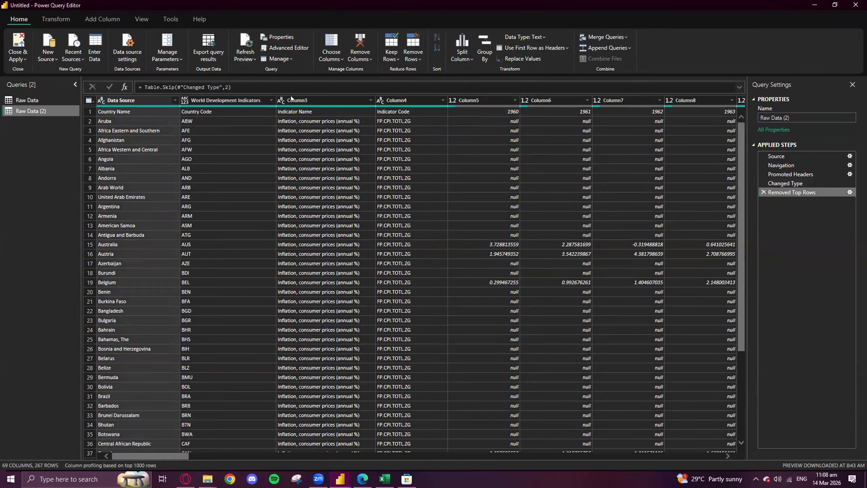
- Remove the World Development Indicators column from the Raw Data (2) query
right_click(302, 100)
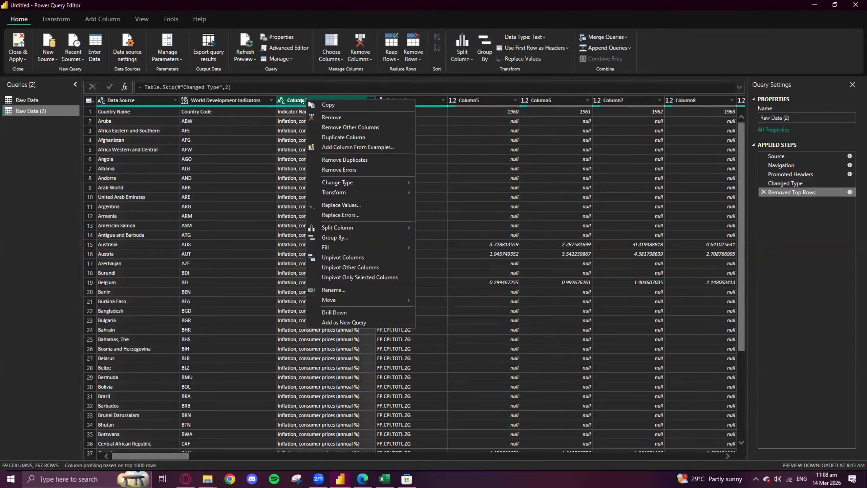
click(215, 100)
right_click(215, 99)
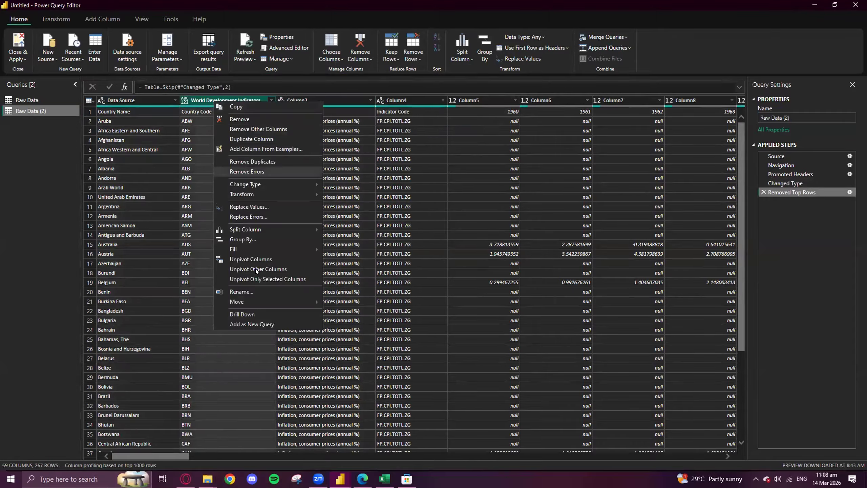
click(257, 118)
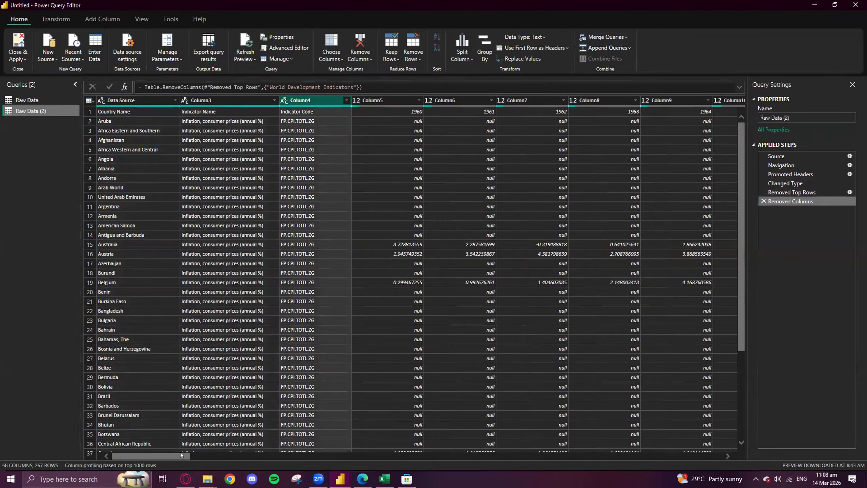
- Remove Column4 through Column45 from the inflation query, covering the indicator code and the years 1960 to 2000
drag(181, 452, 557, 449)
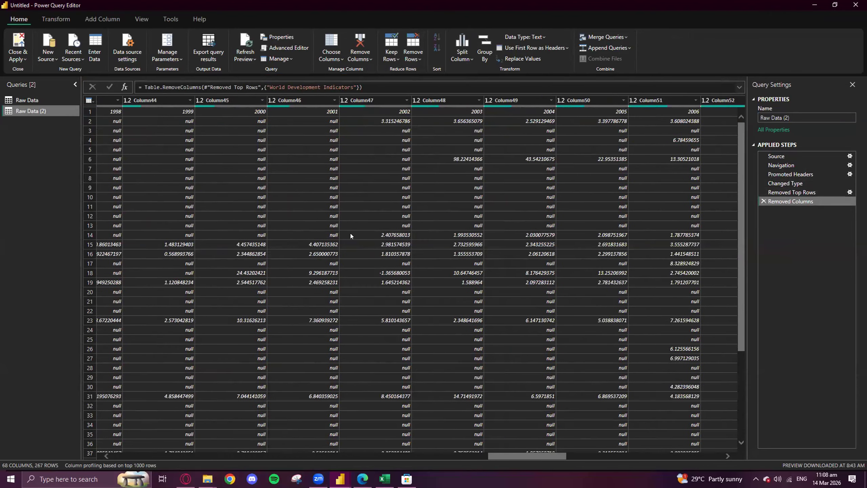
click(221, 101)
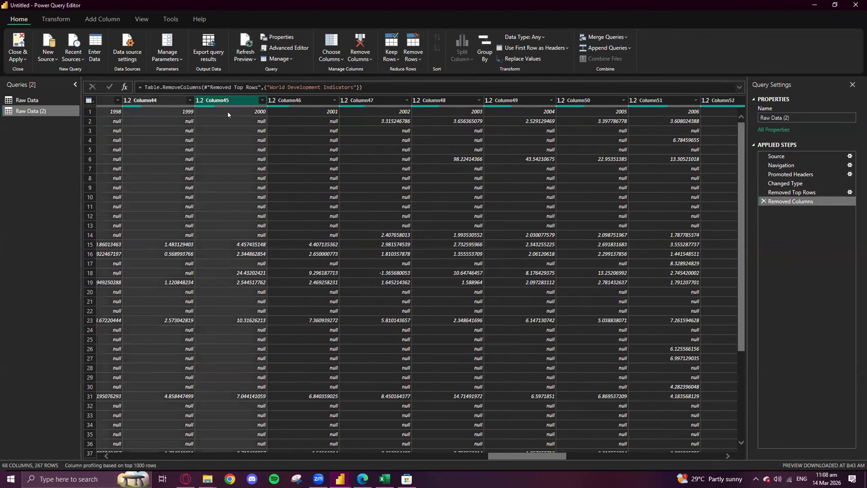
right_click(223, 101)
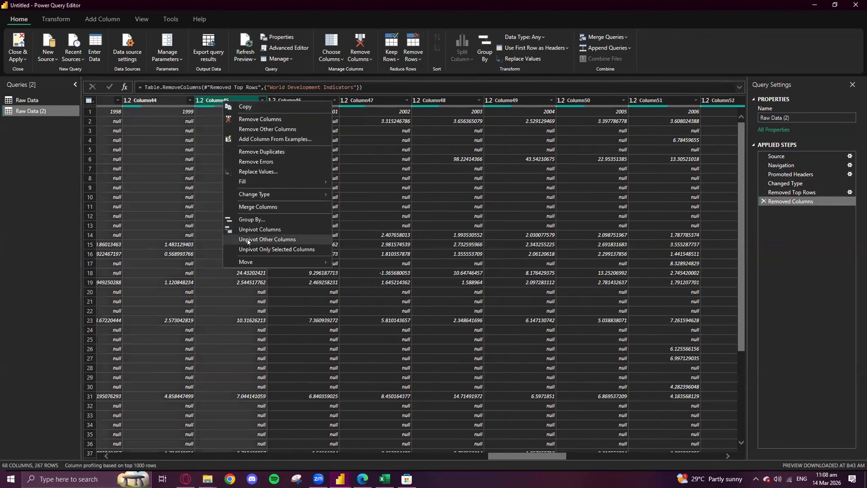
click(256, 119)
- Promote the inflation query's first row, with Country Name, Indicator Name and the years, to column headers
drag(358, 456, 299, 448)
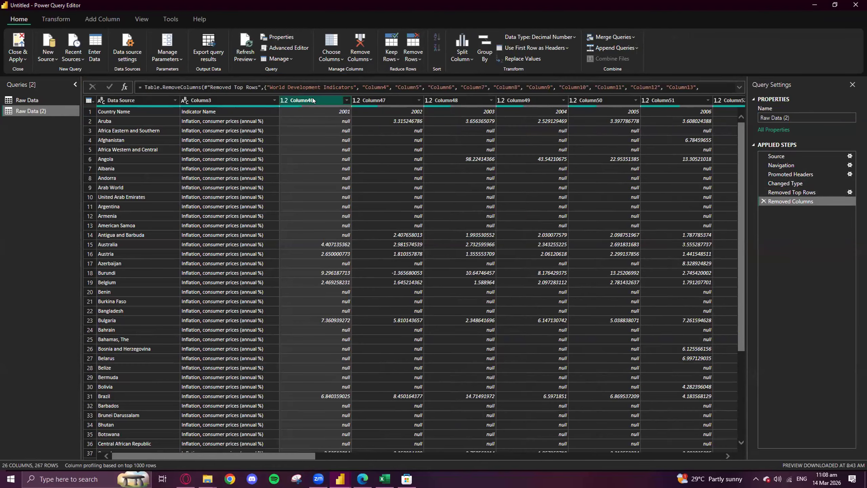
click(90, 111)
click(567, 48)
click(557, 62)
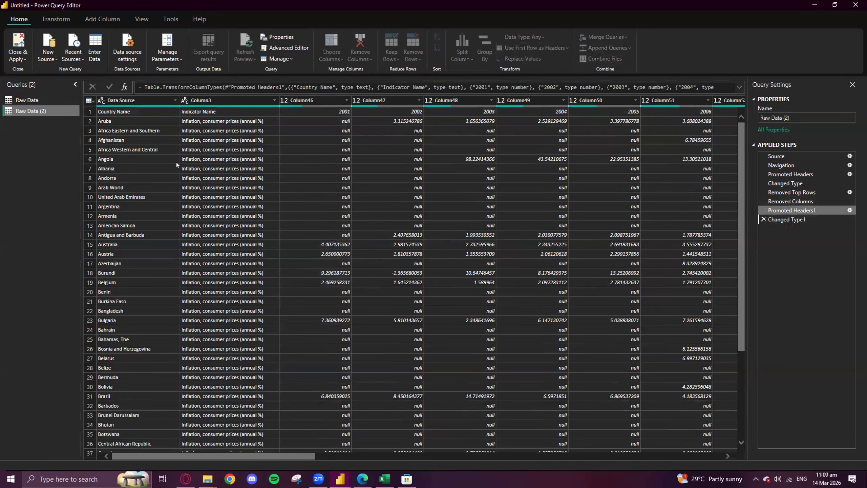
- Filter the inflation query's Country Name column to Trinidad and Tobago by searching its values for trinidad
click(175, 100)
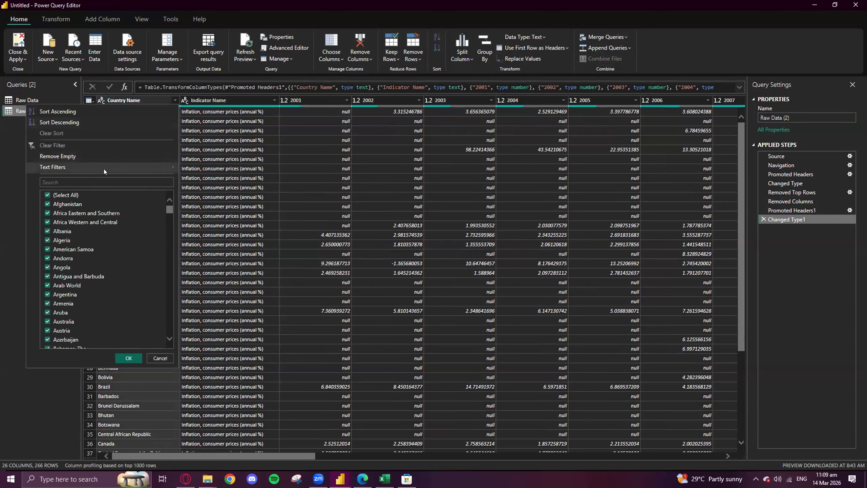
text(trinidad)
key(Return)
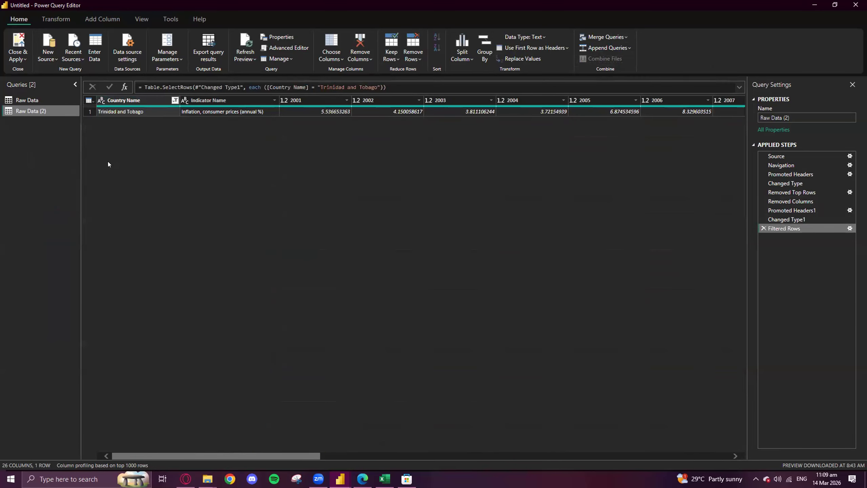
- Unpivot all columns of the inflation query except Country Name and Indicator Name
click(213, 103)
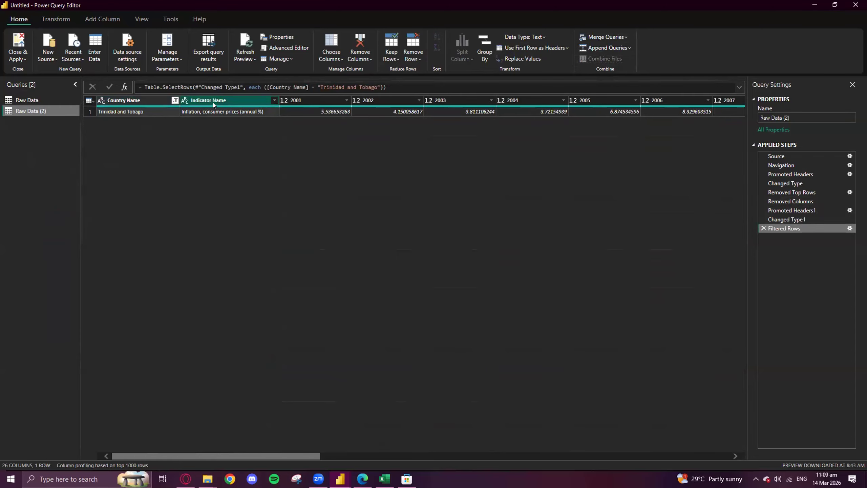
right_click(212, 99)
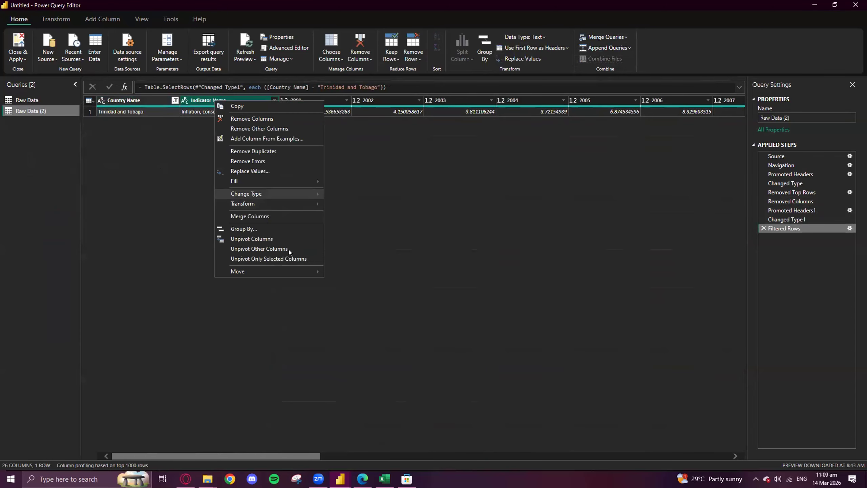
click(278, 248)
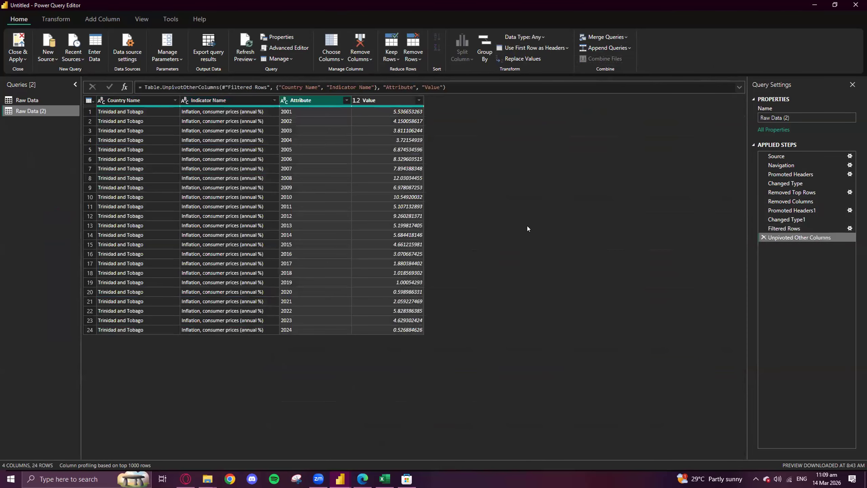
click(31, 100)
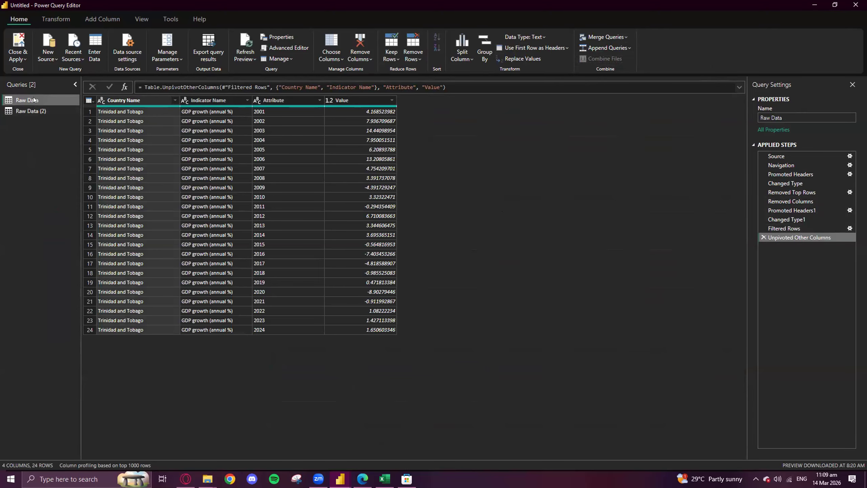
right_click(36, 100)
click(19, 110)
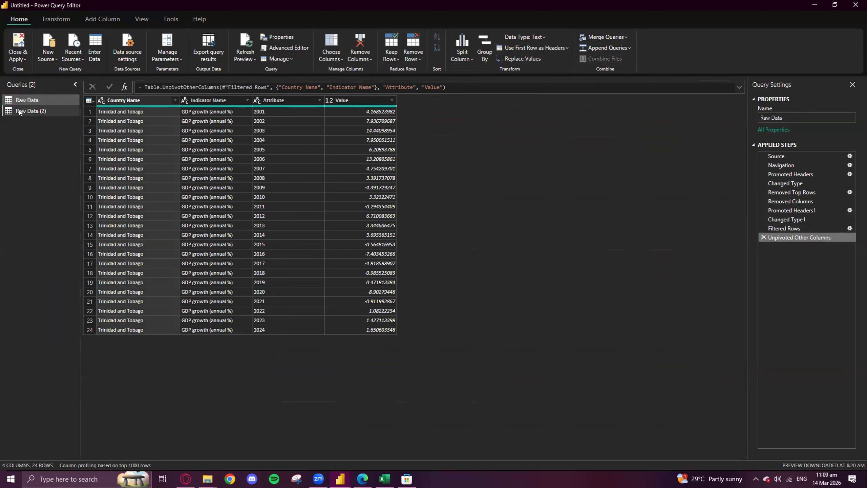
- Rename the Raw Data query, which holds GDP growth, as GDP Data
click(24, 101)
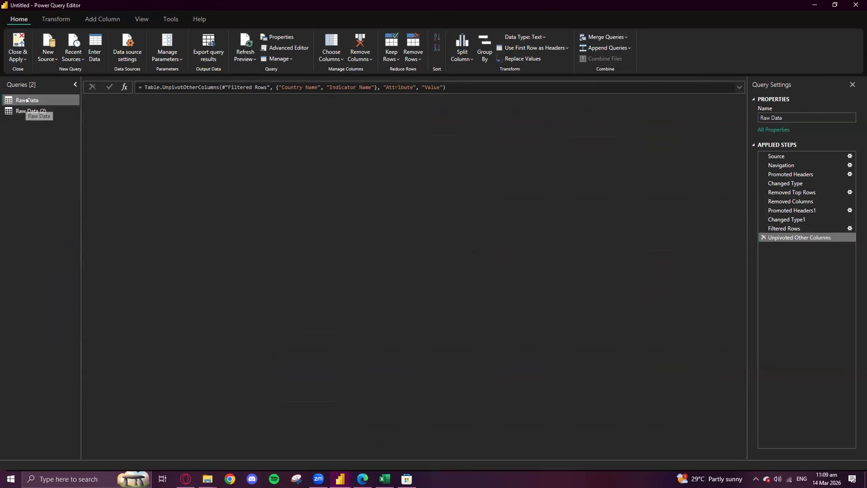
right_click(26, 100)
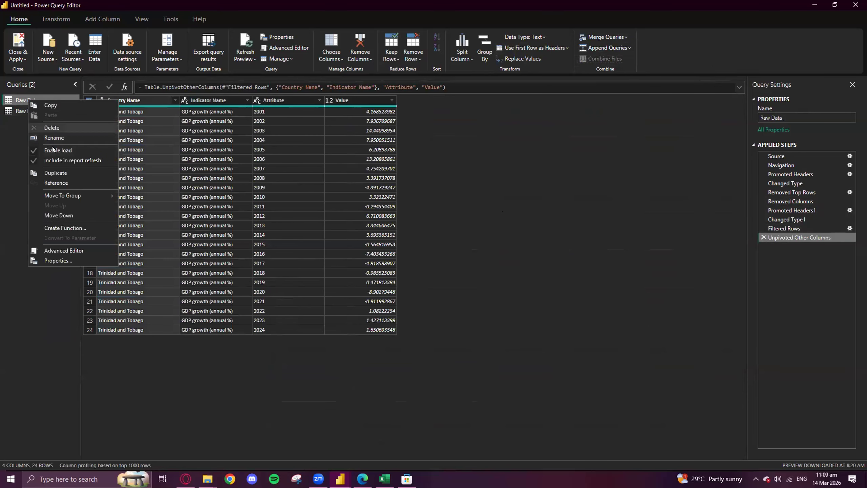
click(65, 138)
text(GDP Data)
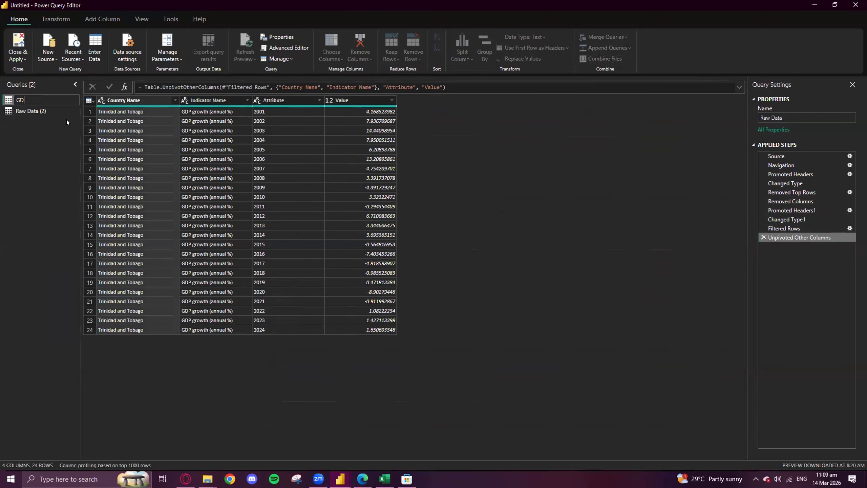
key(Return)
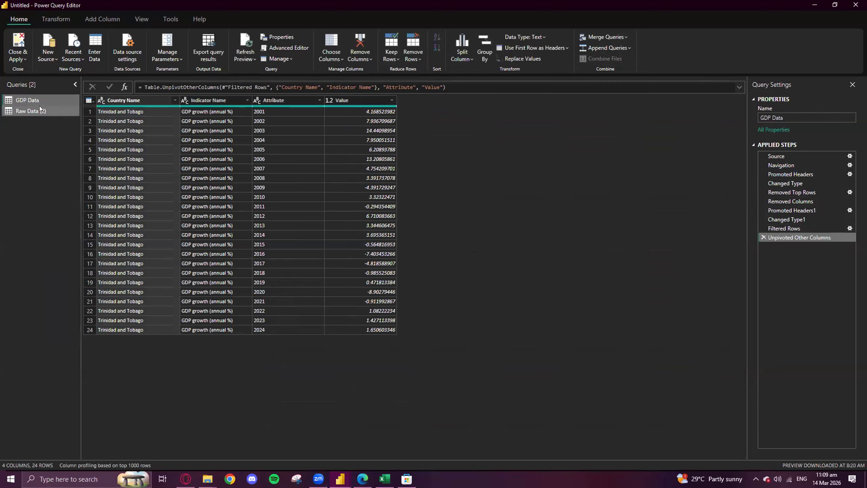
- Rename the Raw Data (2) query, which holds the consumer price figures, as Inflation Data
click(39, 109)
right_click(40, 109)
click(67, 146)
text(Inflation Data)
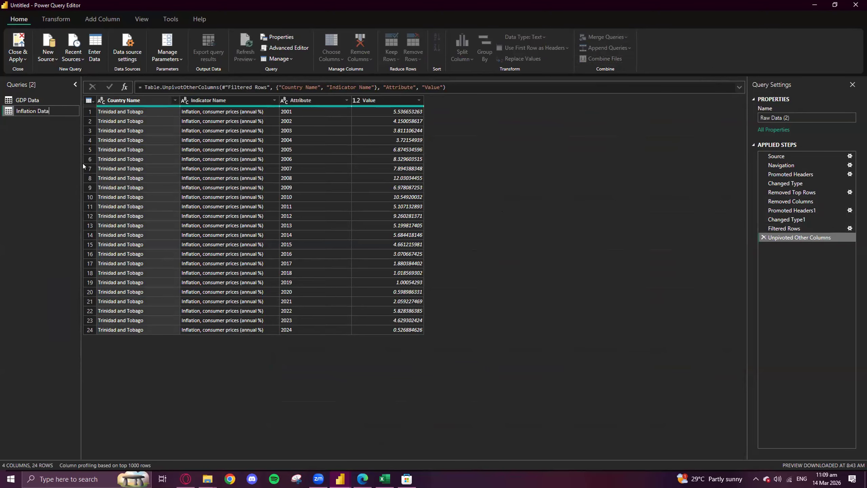
key(Return)
- Add a new query from the Raw Data sheet of the Excel workbook unemployment-data-raw..xlsx
right_click(29, 127)
mouse_move(54, 147)
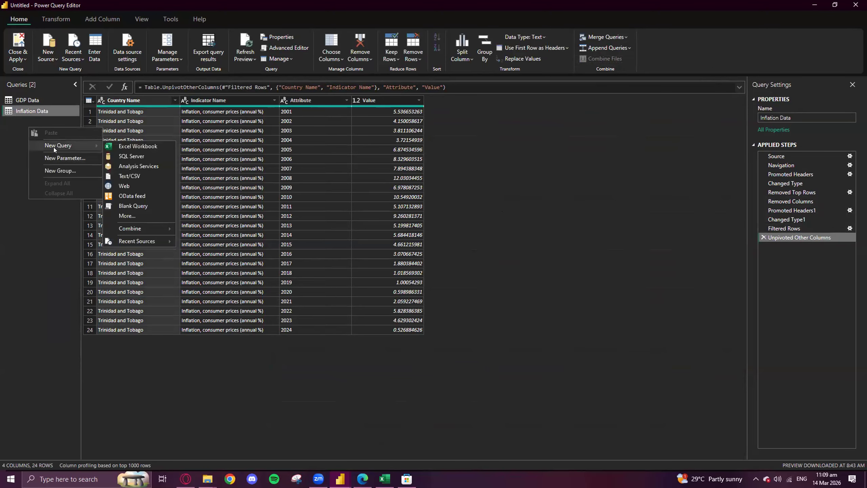
click(117, 147)
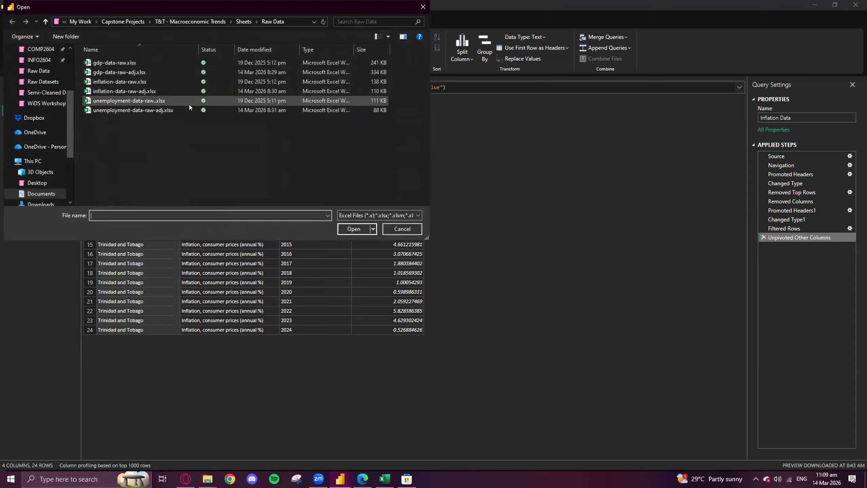
double_click(148, 101)
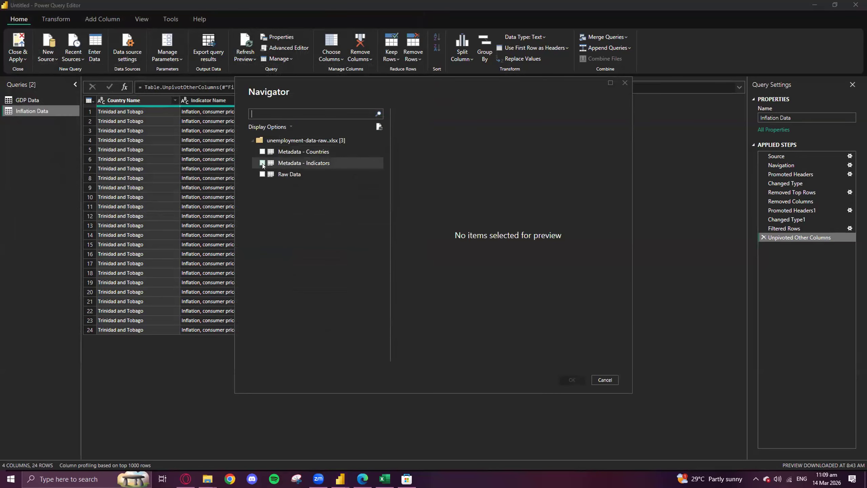
click(262, 174)
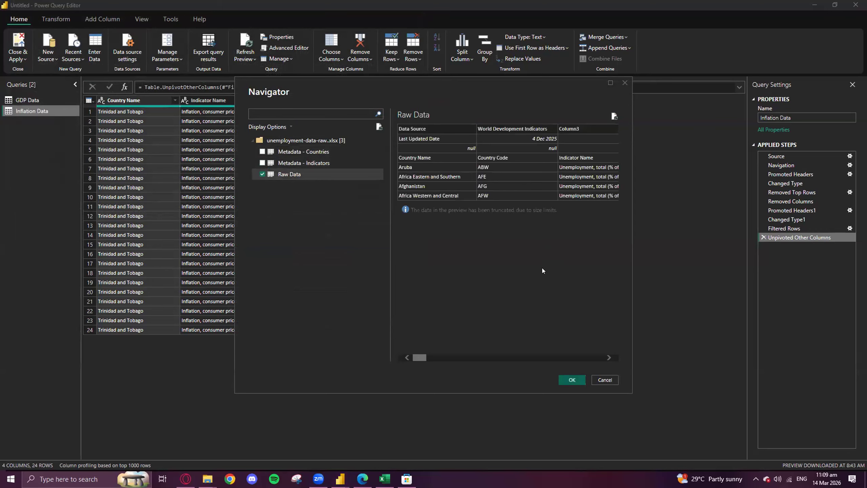
click(569, 380)
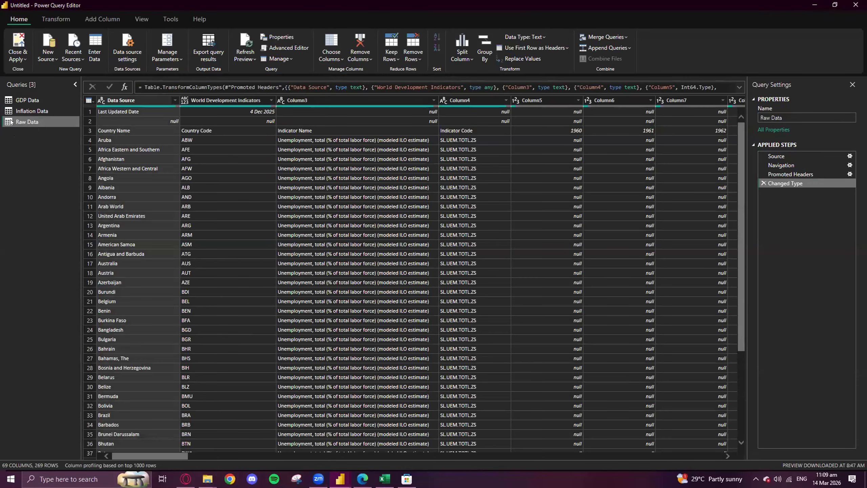
- Rename the newly imported Raw Data query as Unemployment Data
right_click(39, 134)
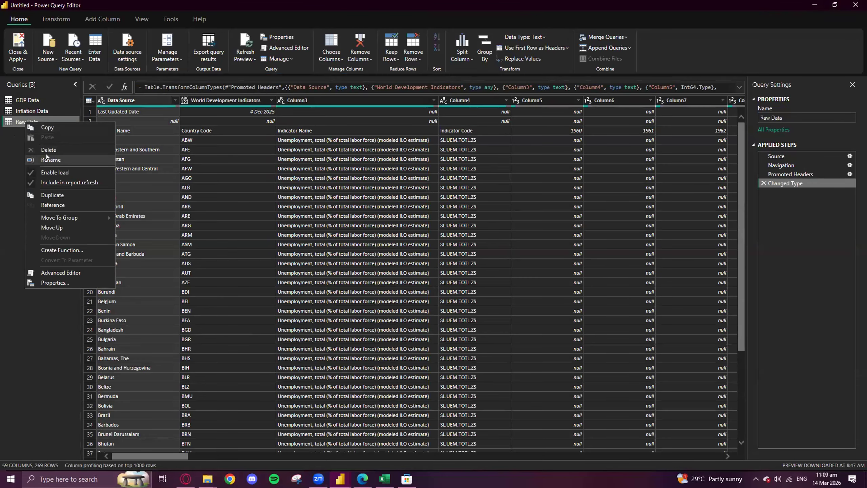
click(45, 160)
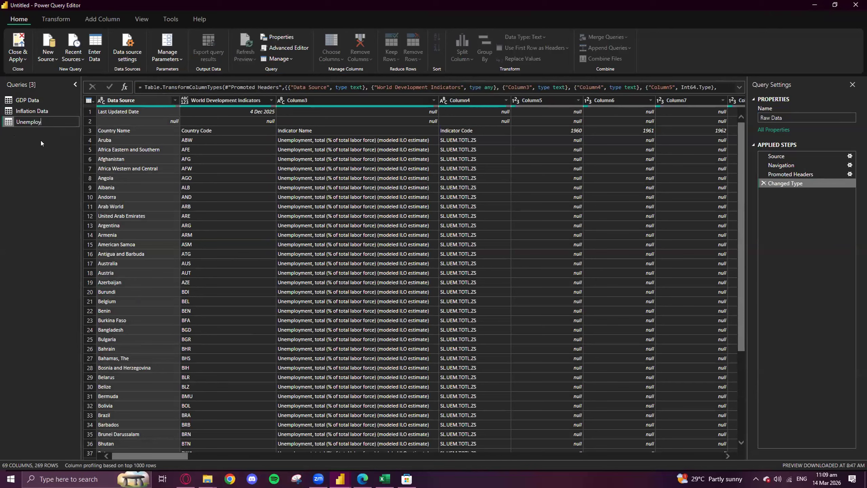
text(Data)
key(Return)
- Remove the top 2 rows of the Unemployment Data query, above the row with Country Name and the years
click(94, 112)
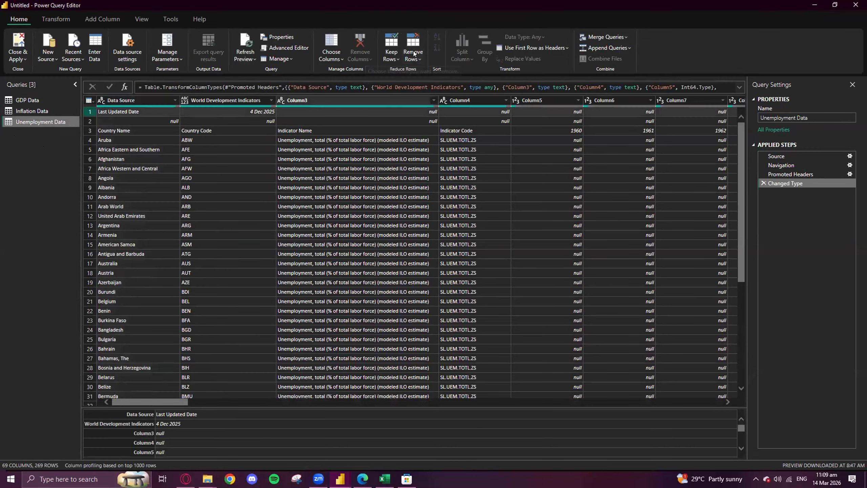
click(408, 45)
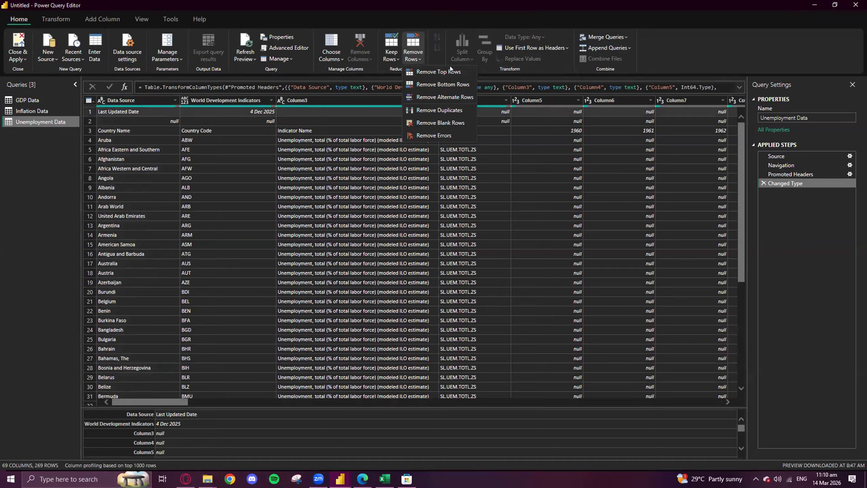
click(456, 73)
click(351, 236)
text(2)
key(Return)
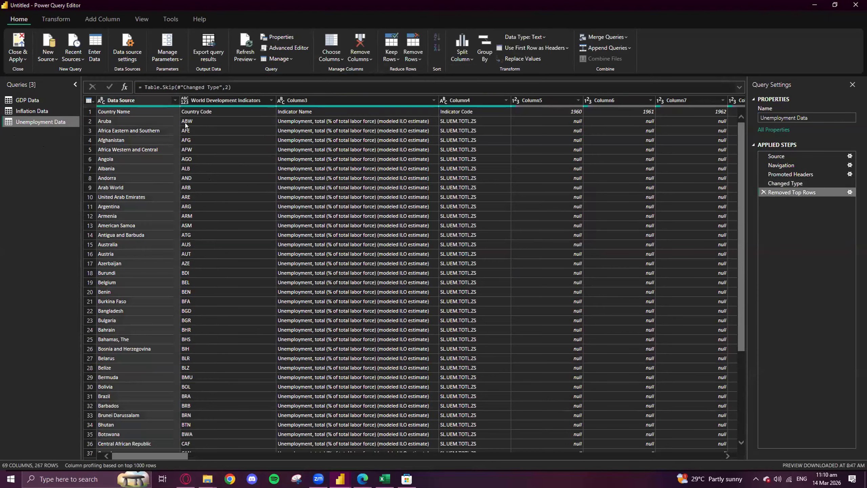
- Remove the World Development Indicators column and Column4 through Column45, covering Indicator Code and years 1960 to 2000, from Unemployment Data
right_click(228, 101)
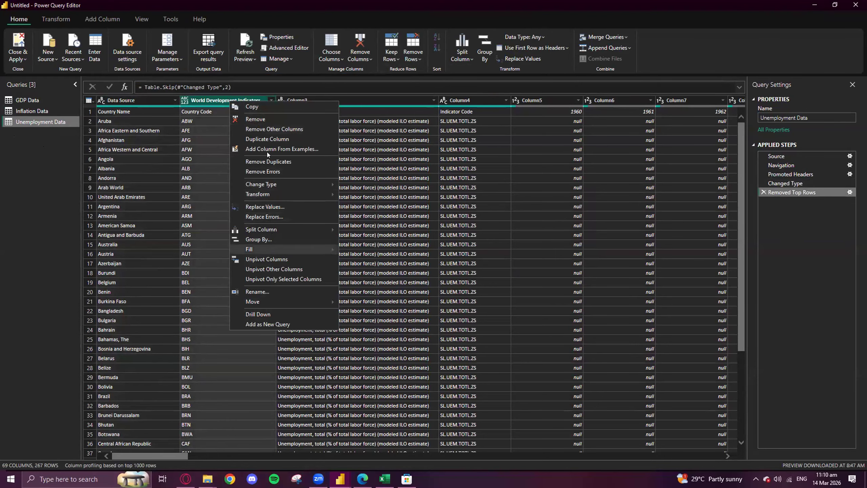
click(262, 119)
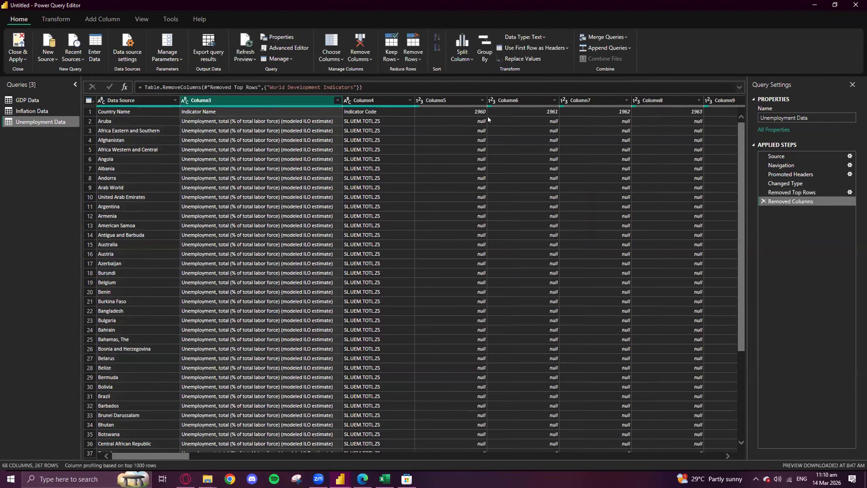
click(363, 100)
drag(182, 456, 532, 457)
click(365, 100)
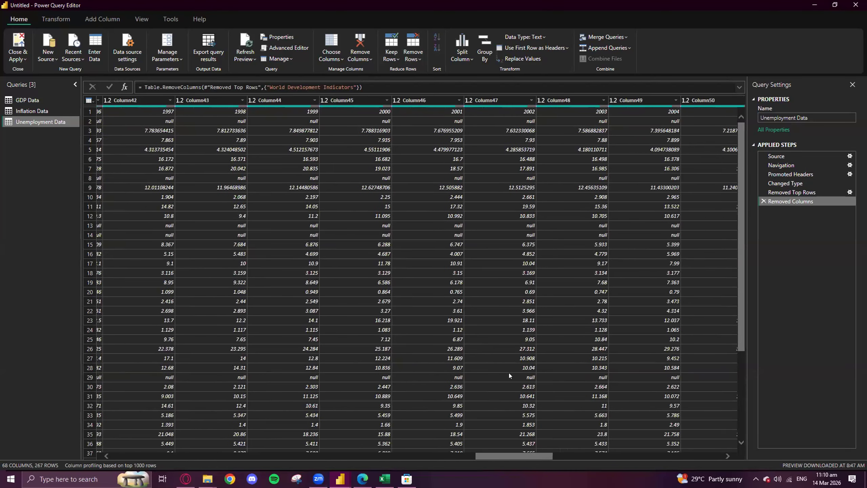
right_click(346, 101)
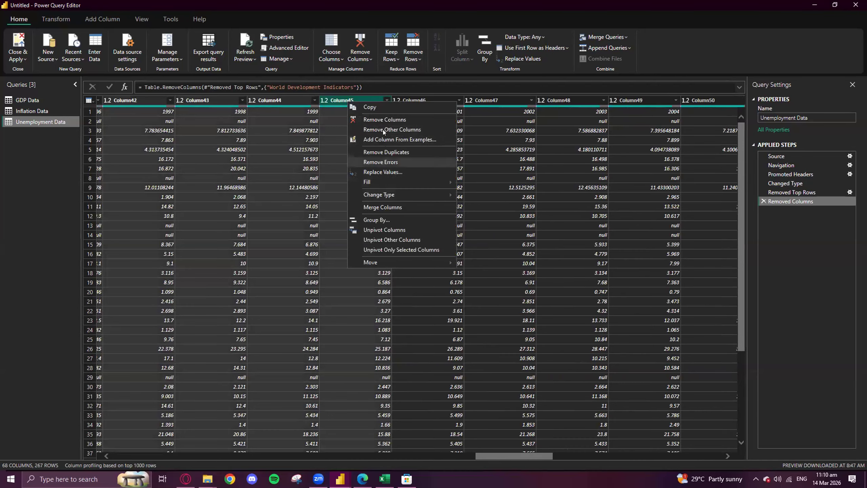
click(379, 118)
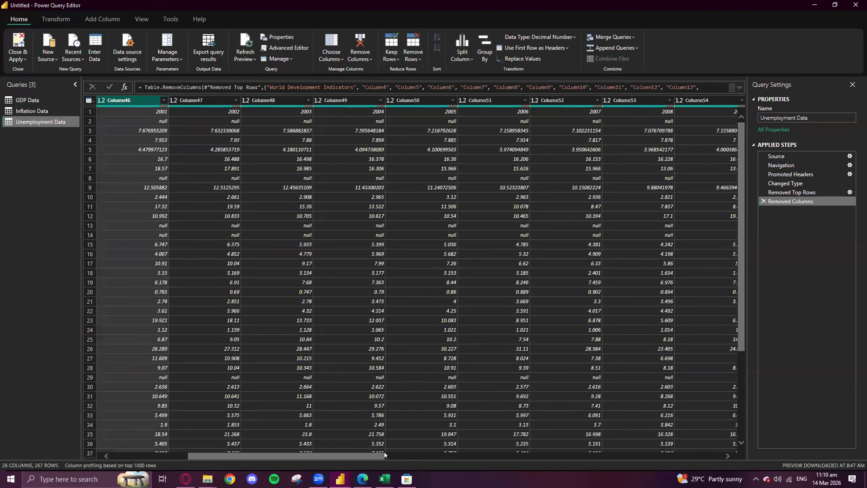
- Promote the first row of Unemployment Data, with Country Name, Indicator Name and the years, to column headers
drag(274, 458, 245, 462)
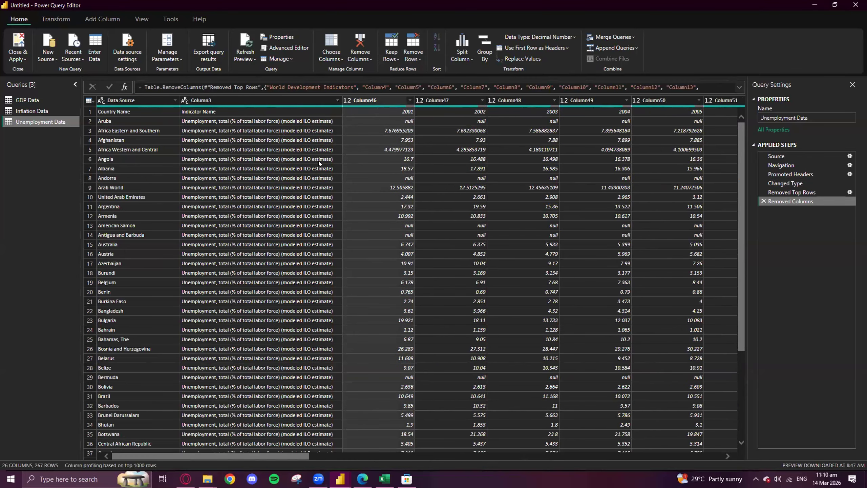
click(84, 111)
click(519, 51)
click(528, 60)
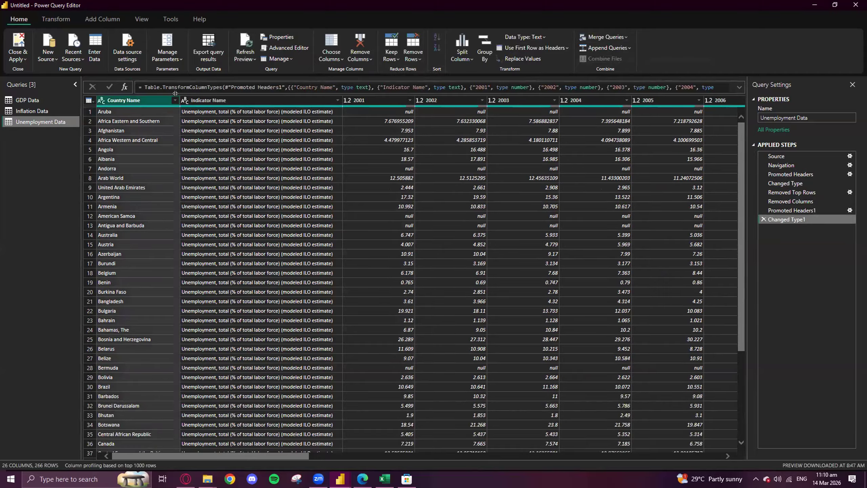
- Filter the Country Name column of Unemployment Data to Trinidad and Tobago by searching its values for trinidad
click(173, 100)
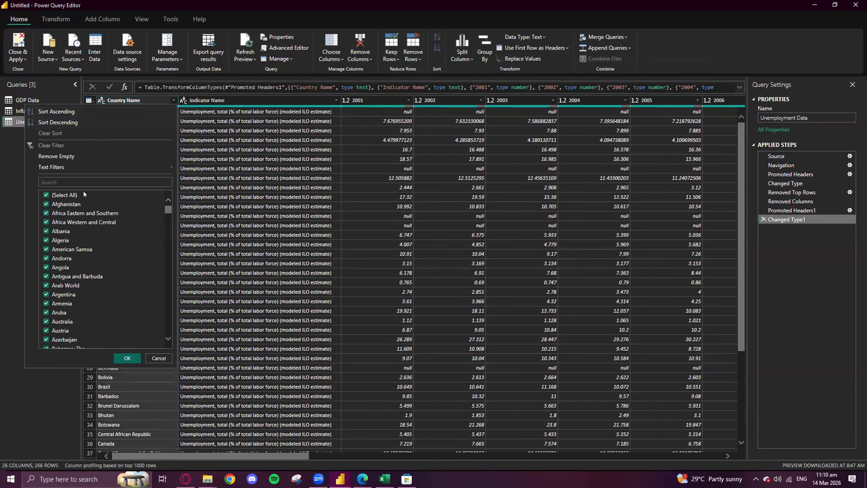
text(trinidad)
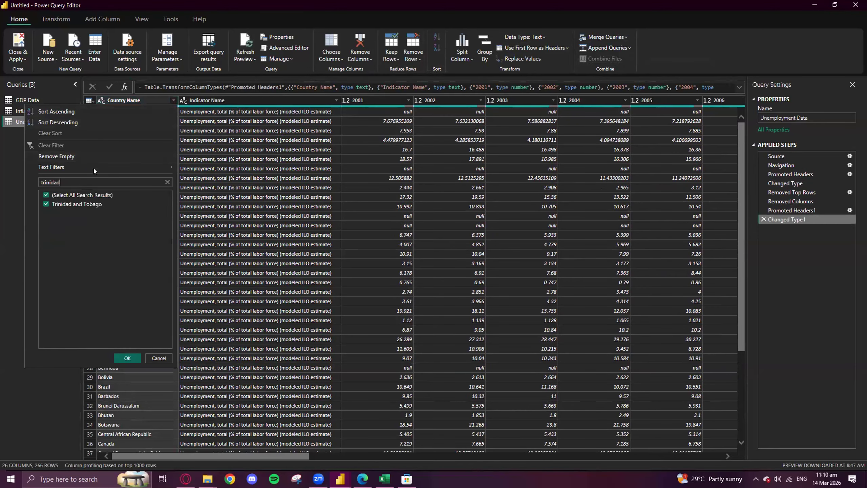
key(Return)
- Unpivot all columns of Unemployment Data except Country Name and Indicator Name
click(142, 103)
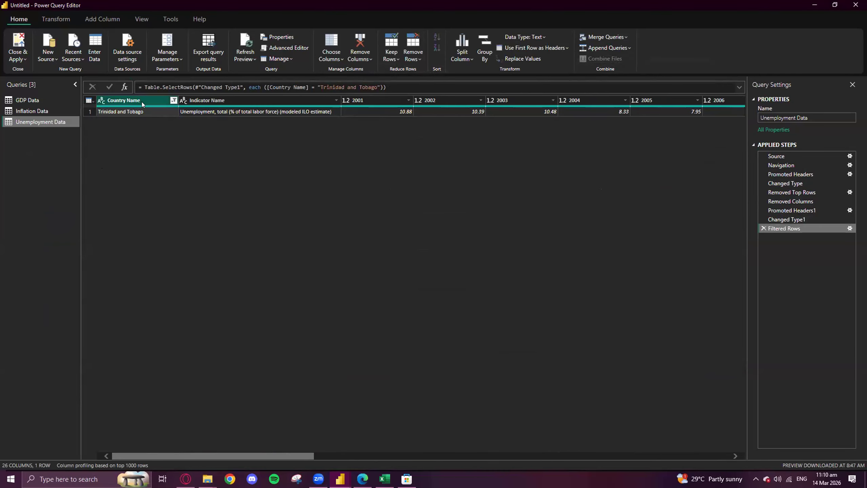
ctrl+click(234, 100)
right_click(234, 100)
click(282, 245)
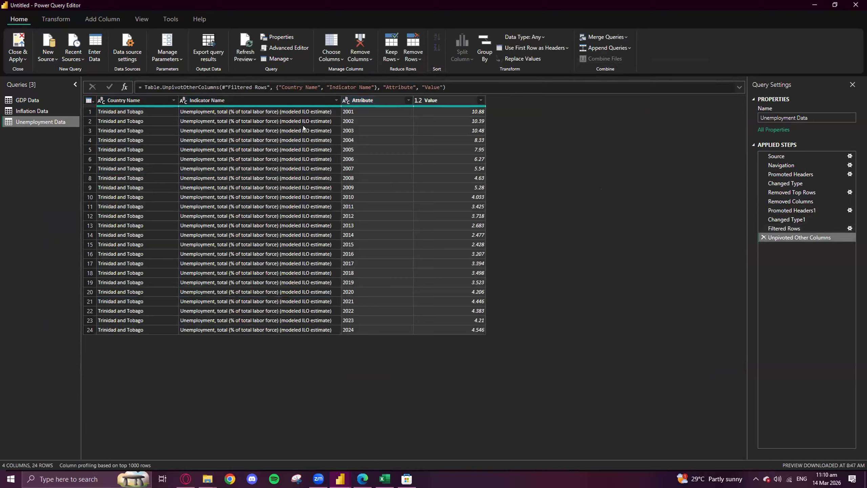
- Rename the Attribute column of the GDP Data query as Year
click(30, 101)
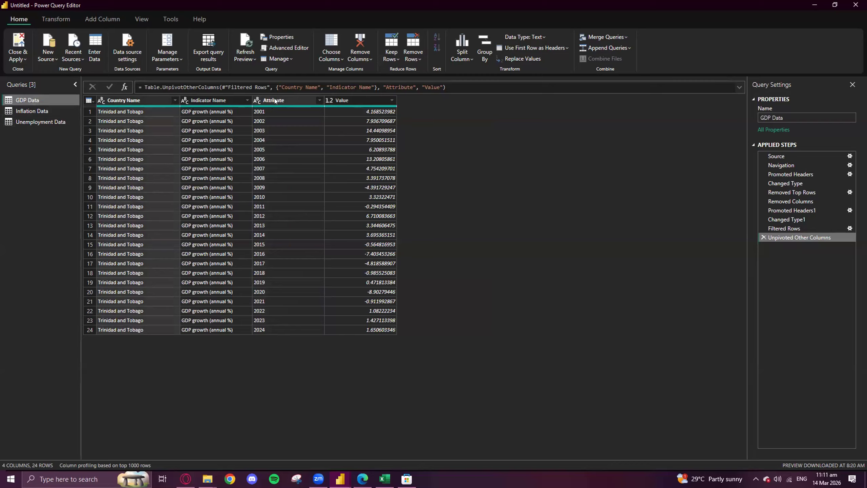
double_click(275, 101)
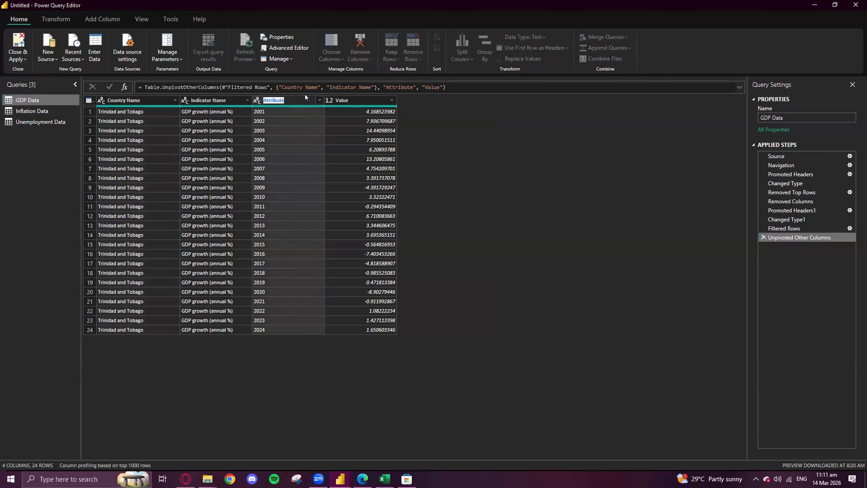
text(Year)
key(Return)
- Change the data type of the Year column in GDP Data to Whole Number
right_click(276, 100)
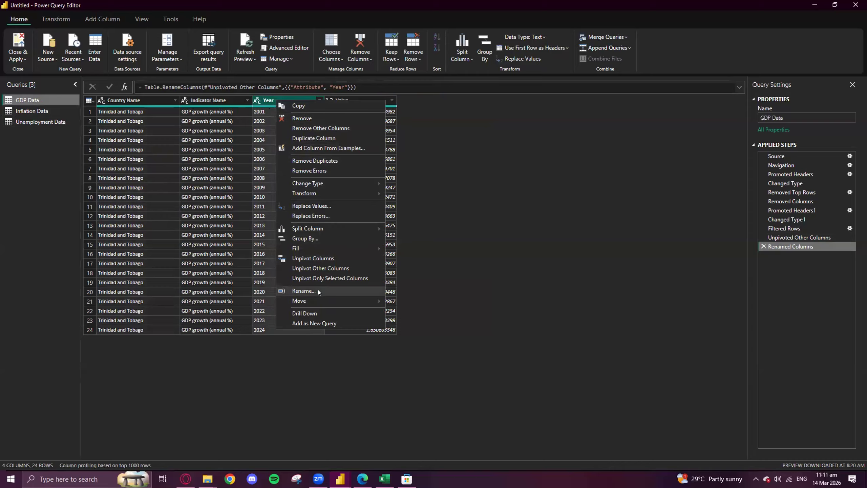
click(258, 100)
click(258, 100)
click(256, 99)
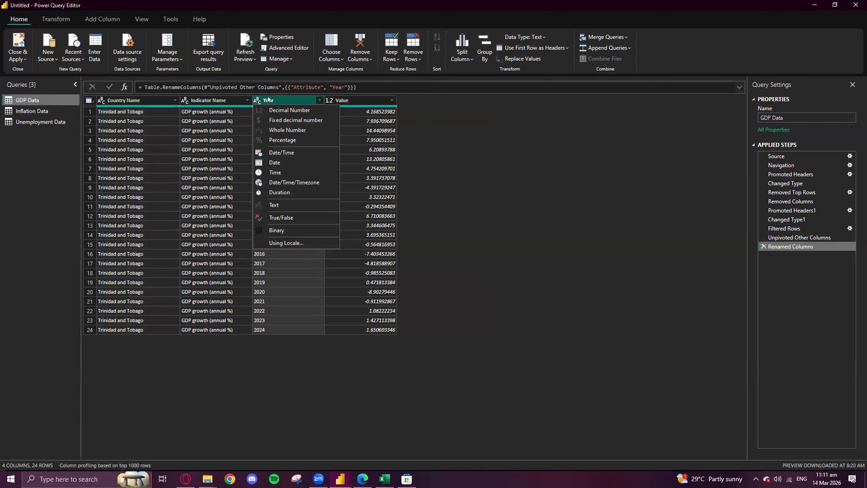
click(275, 298)
click(276, 298)
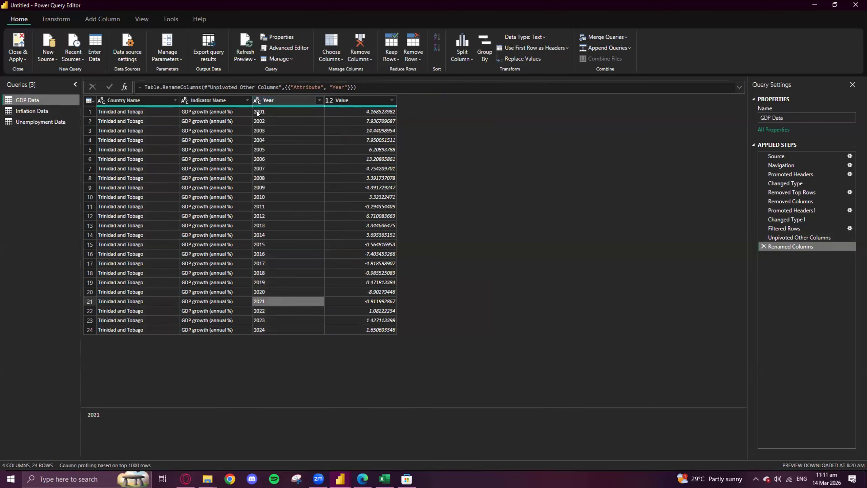
click(257, 100)
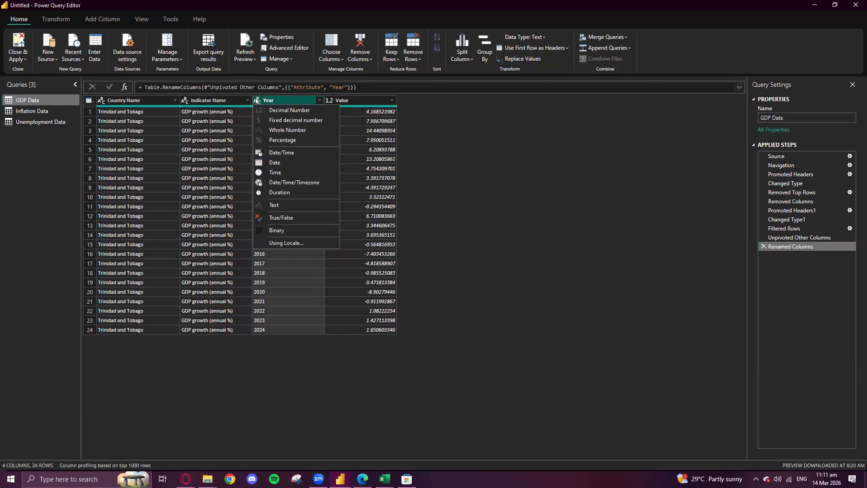
click(290, 130)
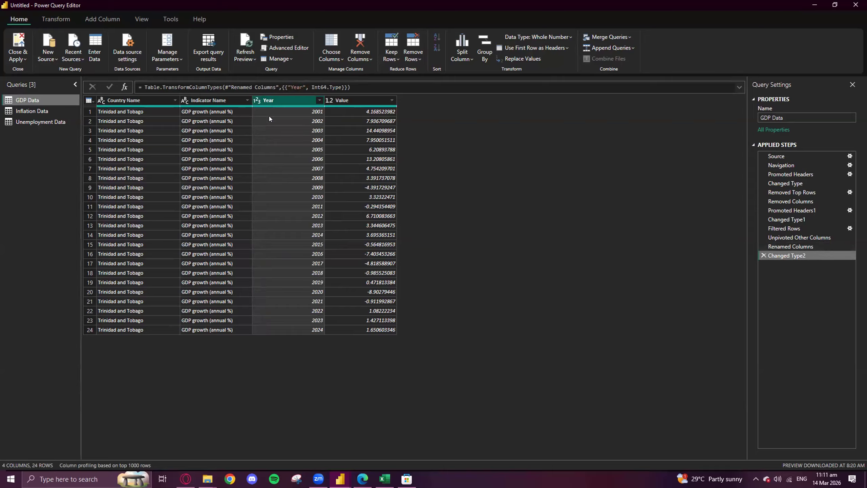
- Rename the Attribute column of the Inflation Data query as Year and set its data type to Whole Number
click(38, 111)
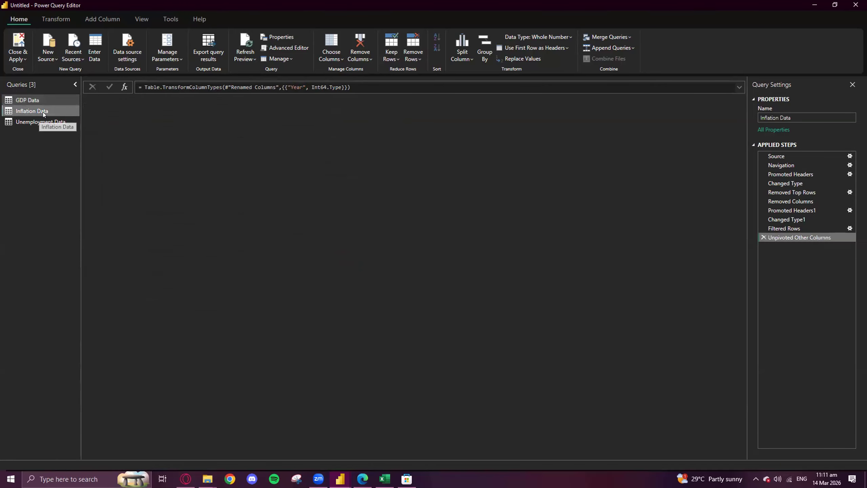
click(302, 100)
right_click(304, 101)
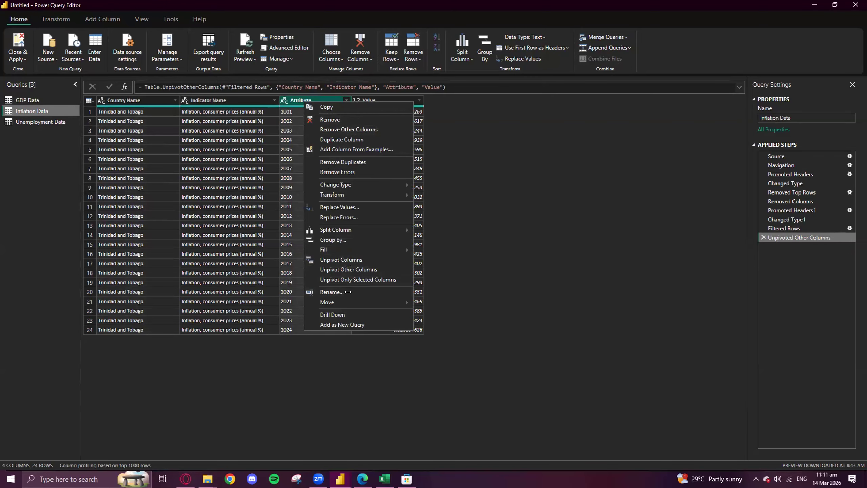
click(332, 292)
text(Year)
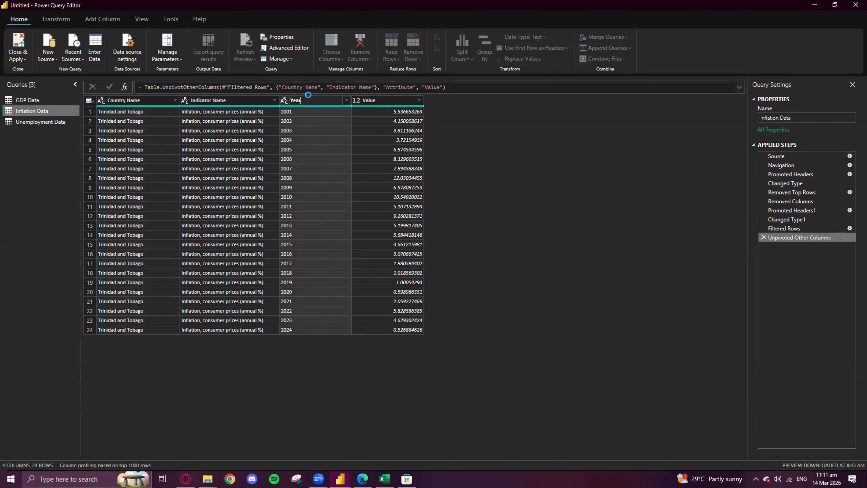
key(Return)
click(284, 100)
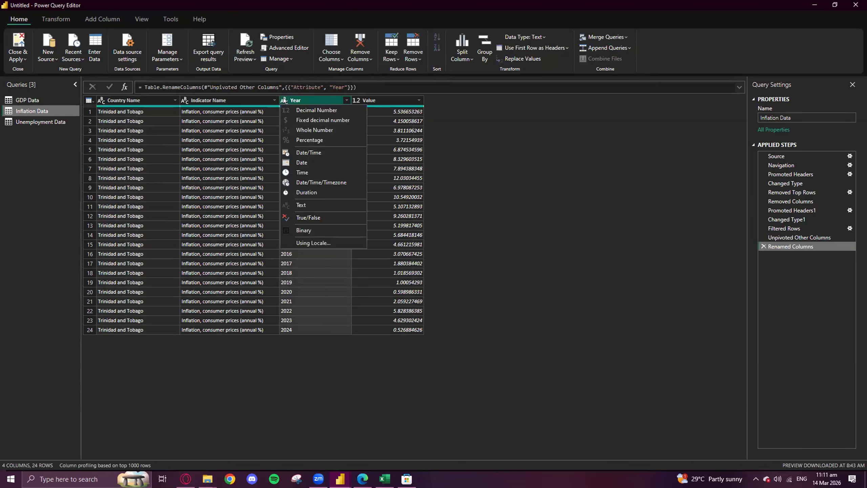
click(314, 130)
- Rename the Attribute column of the Unemployment Data query as Year and set its data type to Whole Number
click(40, 122)
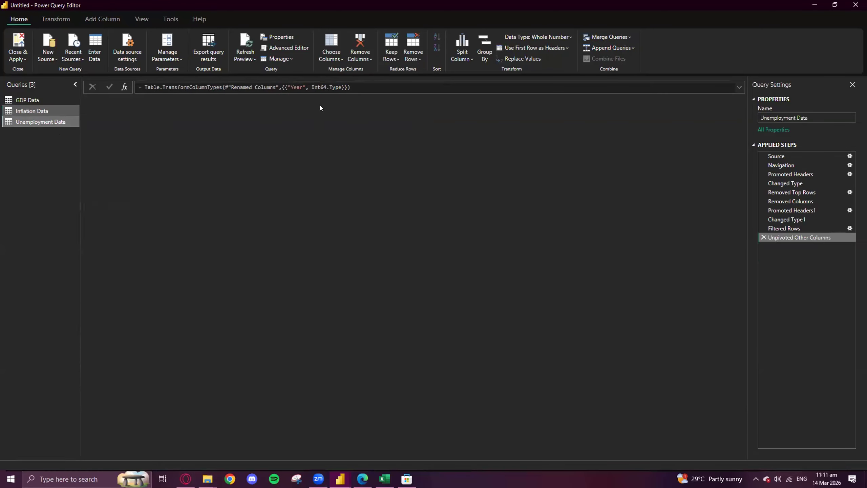
click(364, 100)
double_click(364, 100)
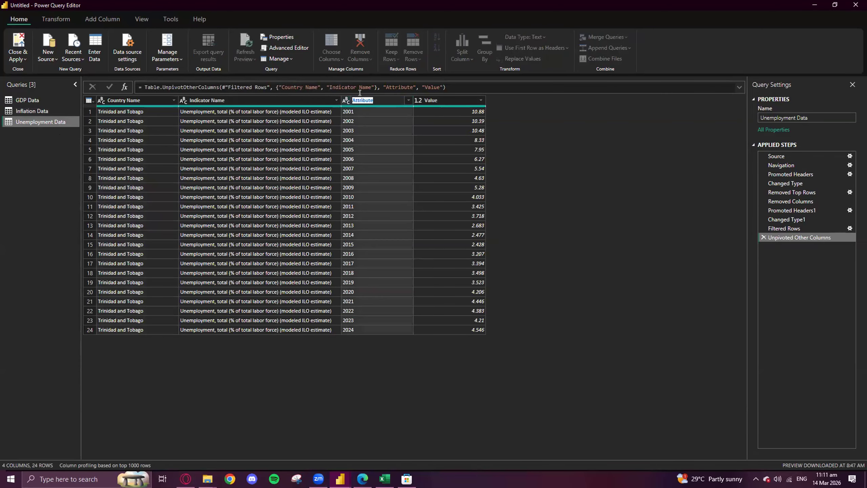
text(Year)
key(Return)
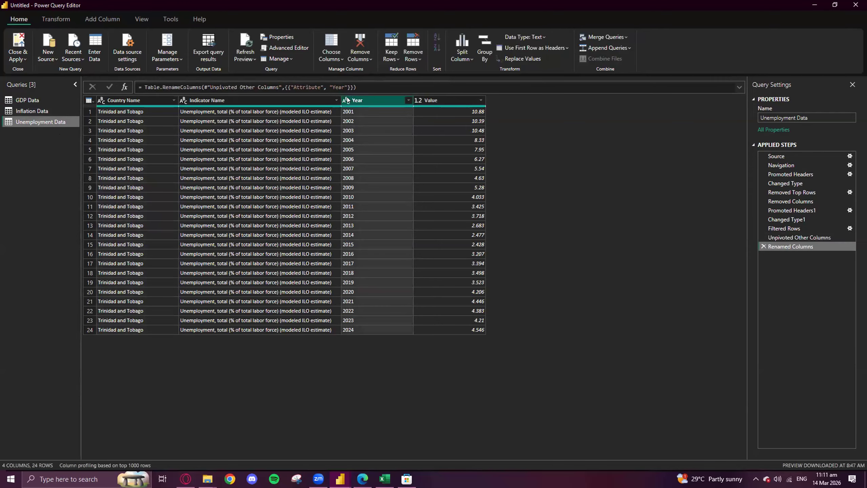
click(346, 100)
click(366, 131)
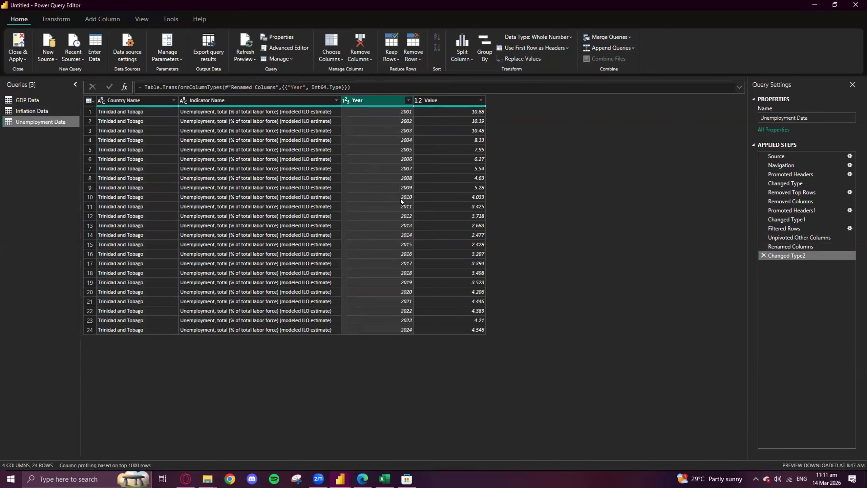
- Append the GDP Data and Inflation Data tables to the Unemployment Data query using the three or more tables option
click(27, 103)
click(30, 112)
click(29, 122)
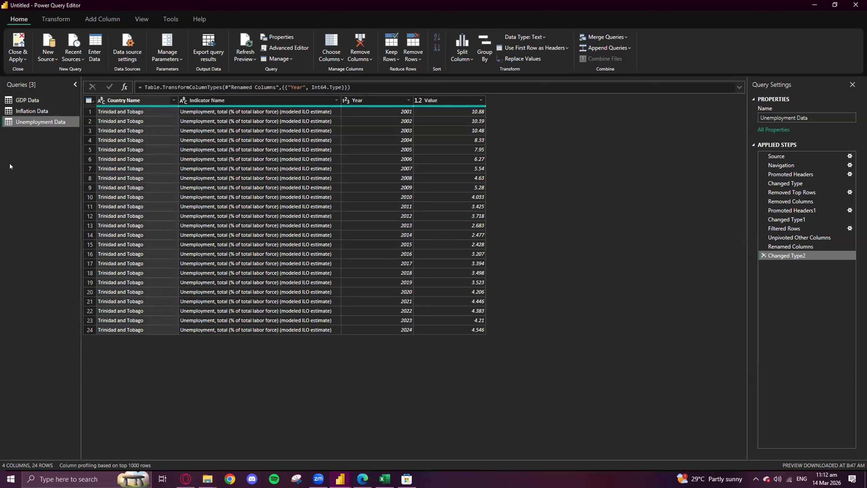
click(611, 47)
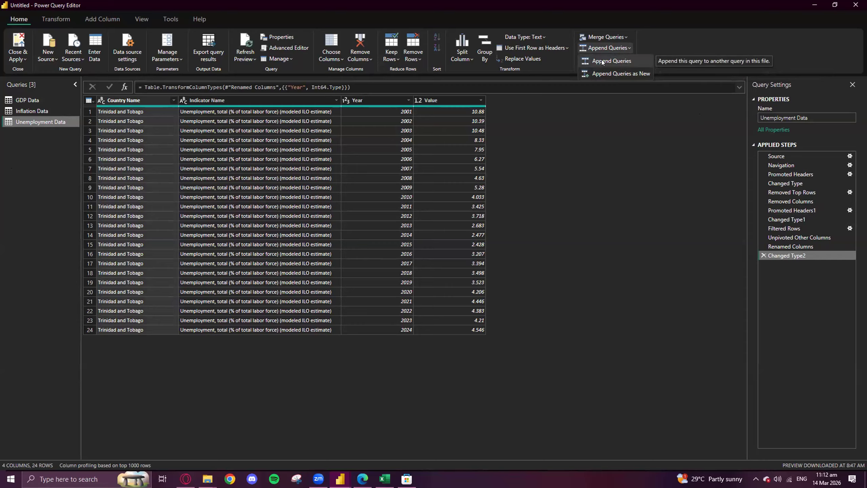
click(602, 60)
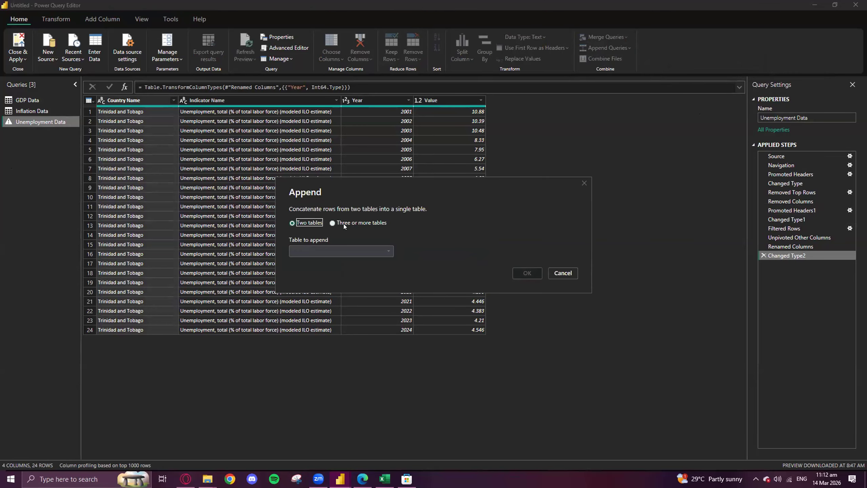
click(333, 223)
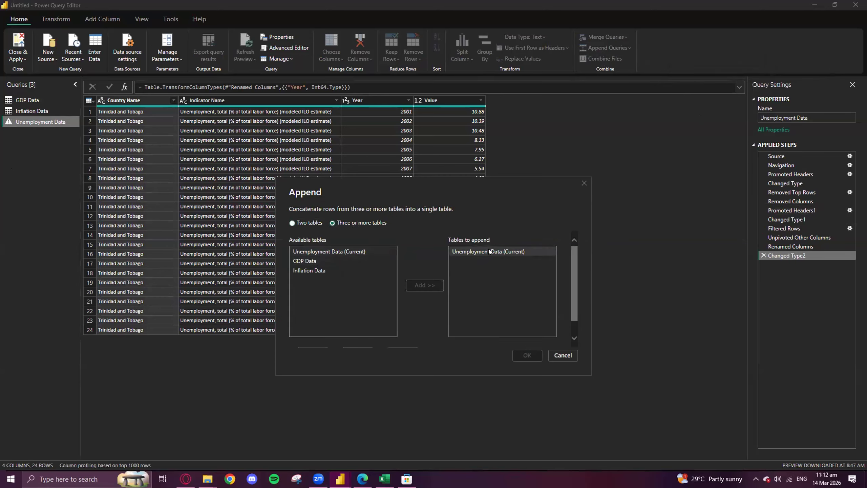
click(304, 261)
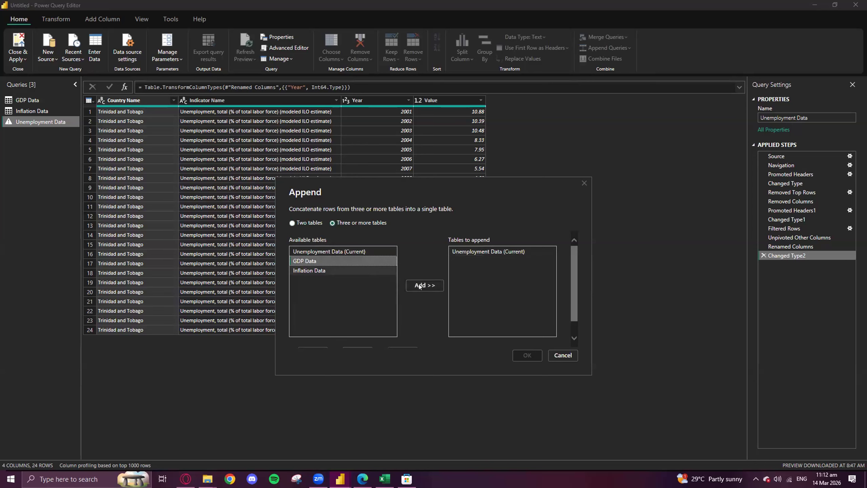
click(420, 287)
click(309, 270)
click(424, 285)
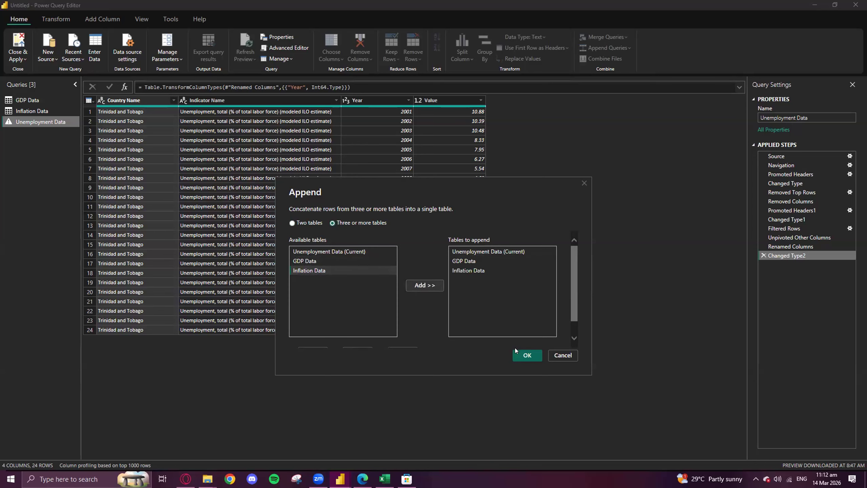
click(523, 355)
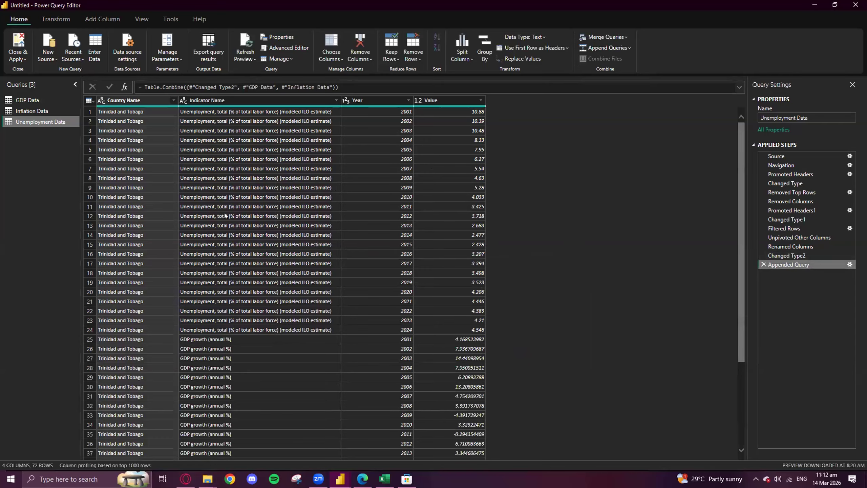
- Review the appended table's rows to check that the unemployment, GDP growth and inflation records are combined
scroll(224, 216, down, 10)
scroll(205, 216, up, 10)
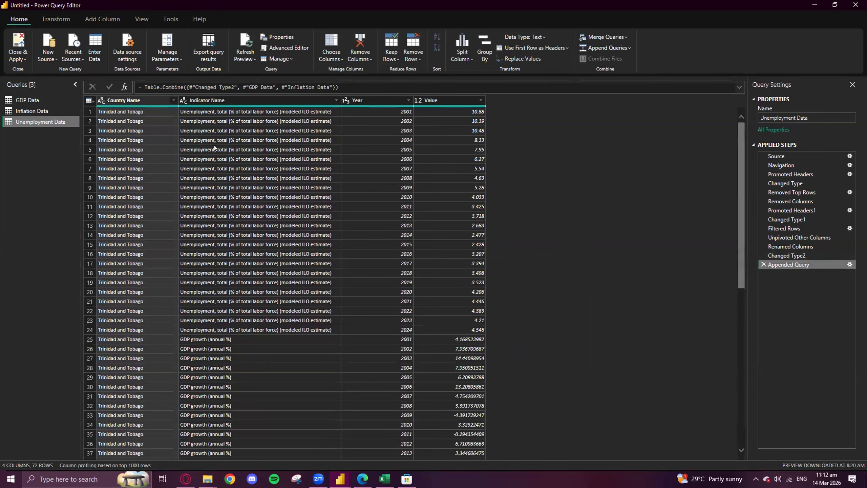
scroll(219, 146, down, 10)
scroll(463, 370, up, 10)
scroll(376, 217, down, 10)
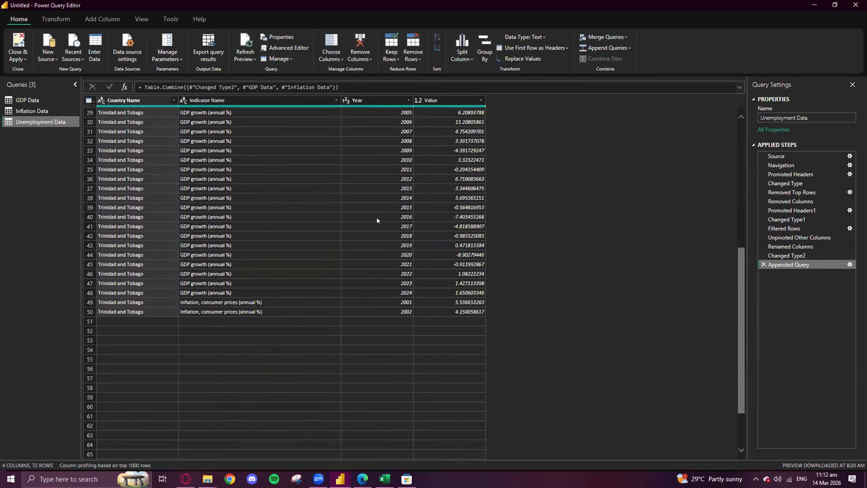
scroll(423, 318, up, 10)
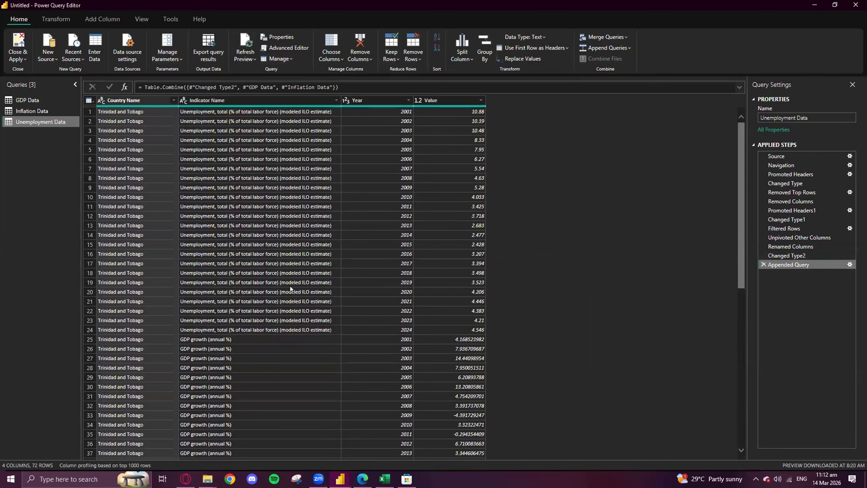
scroll(429, 233, down, 10)
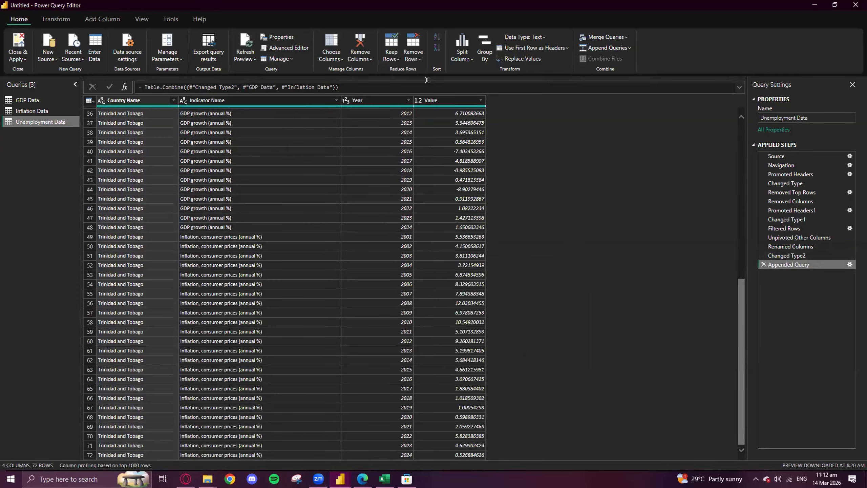
scroll(253, 252, up, 8)
scroll(255, 264, up, 3)
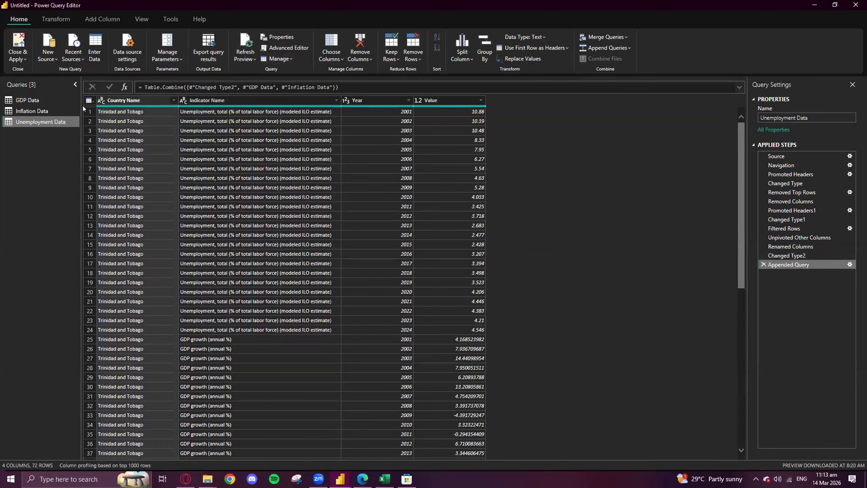
- Rename the Unemployment Data query as Master Sheet, then close Power Query and apply the changes to the report
right_click(47, 122)
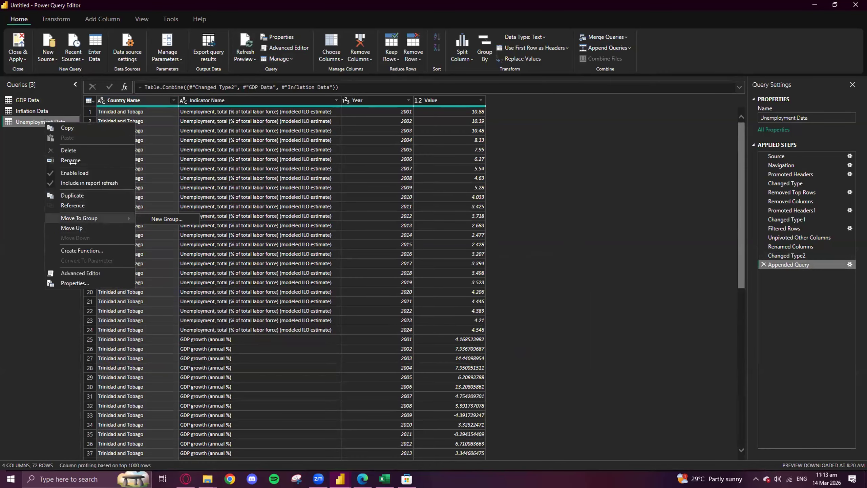
key(Return)
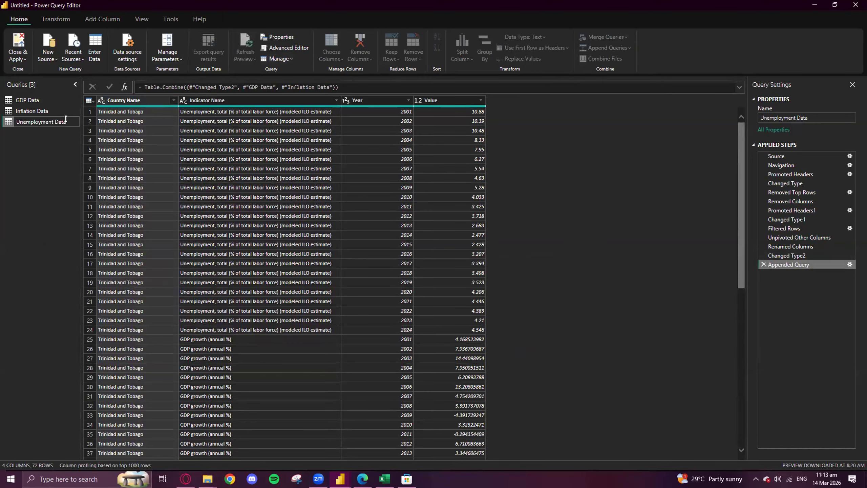
text(Master)
key(BackSpace)
text(Data)
key(BackSpace)
key(BackSpace)
key(BackSpace)
key(BackSpace)
text(Sheet)
key(Return)
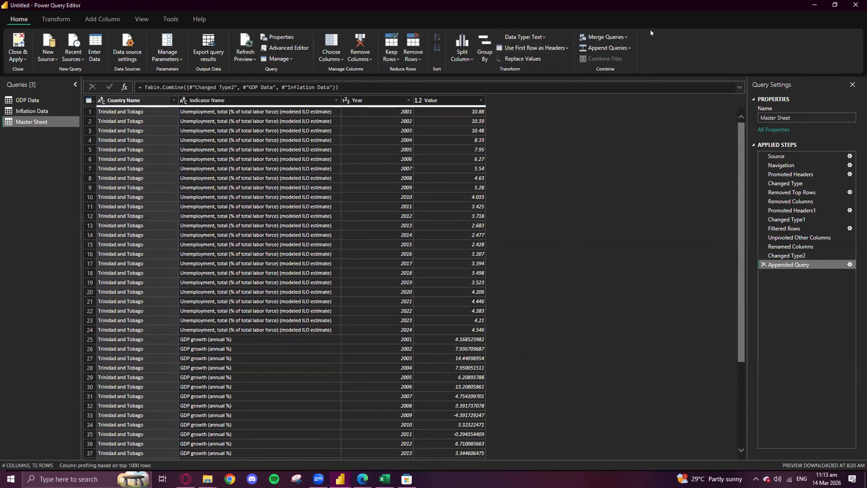
click(15, 35)
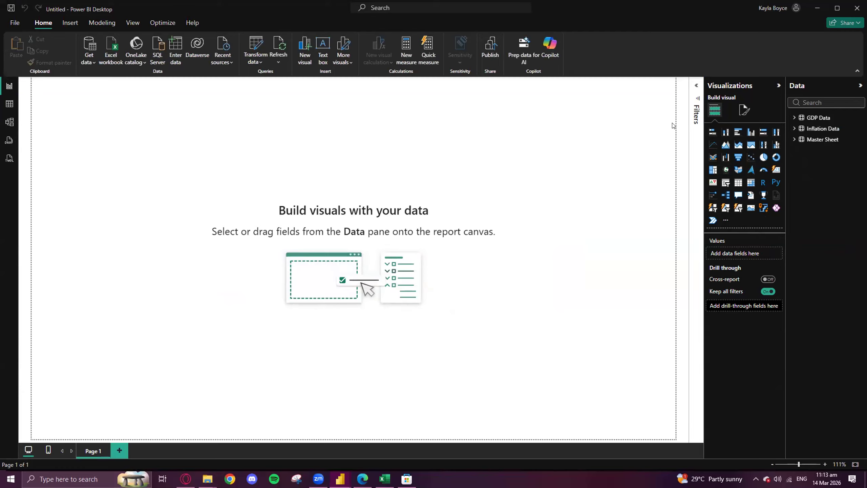
- Hide the GDP Data and Inflation Data tables from the report's data list
click(846, 117)
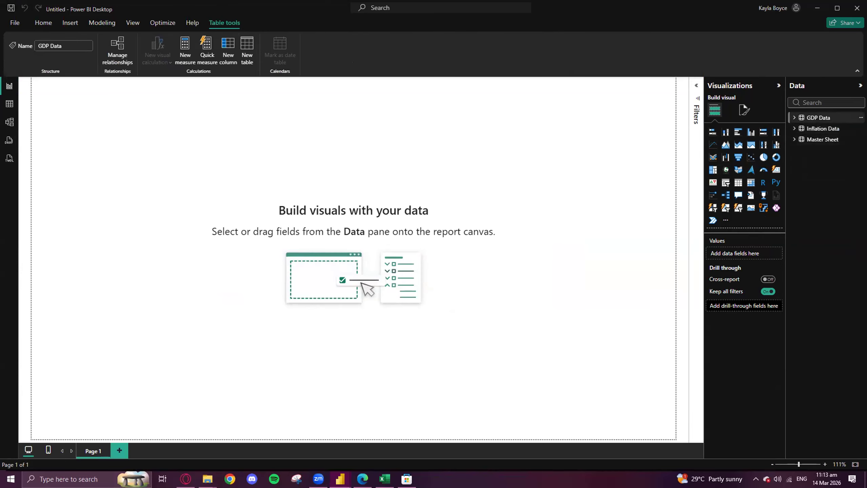
right_click(846, 117)
click(813, 243)
right_click(851, 117)
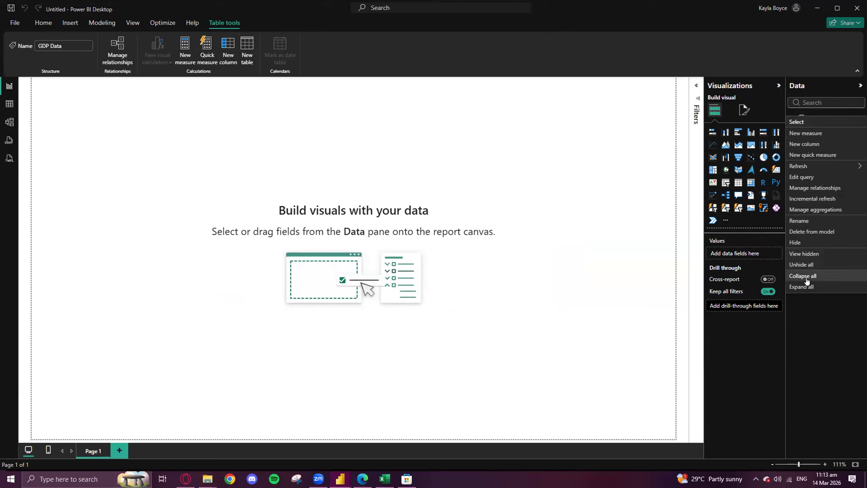
click(814, 243)
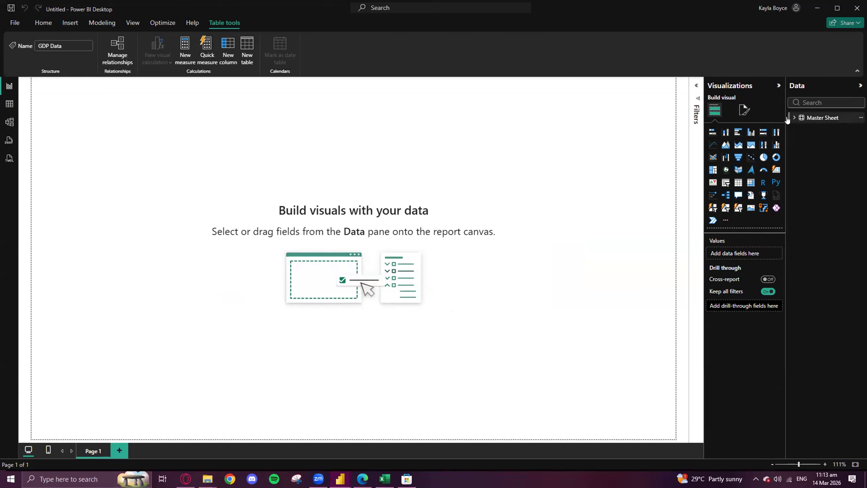
- Expand the Master Sheet table's fields and place a new line chart near the middle of the report page
click(829, 118)
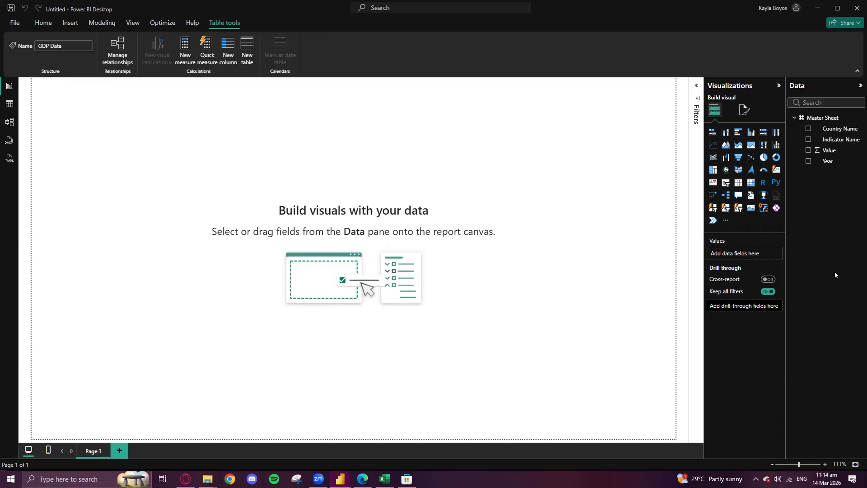
click(712, 145)
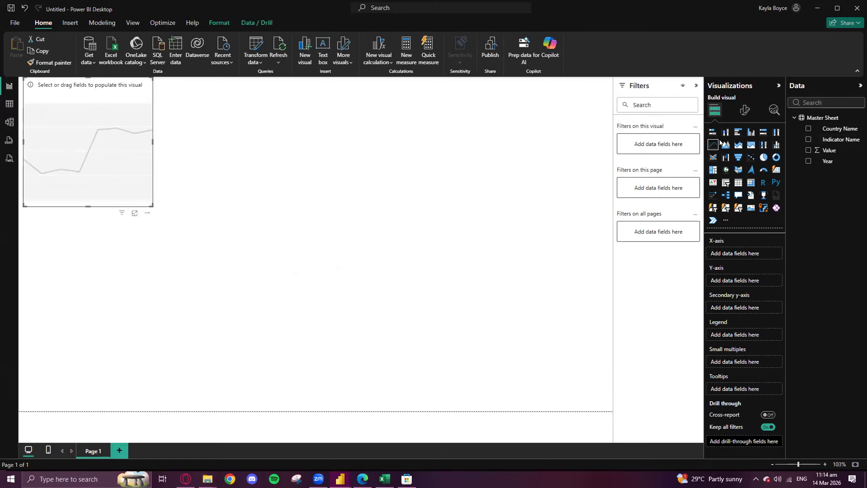
drag(84, 124, 362, 192)
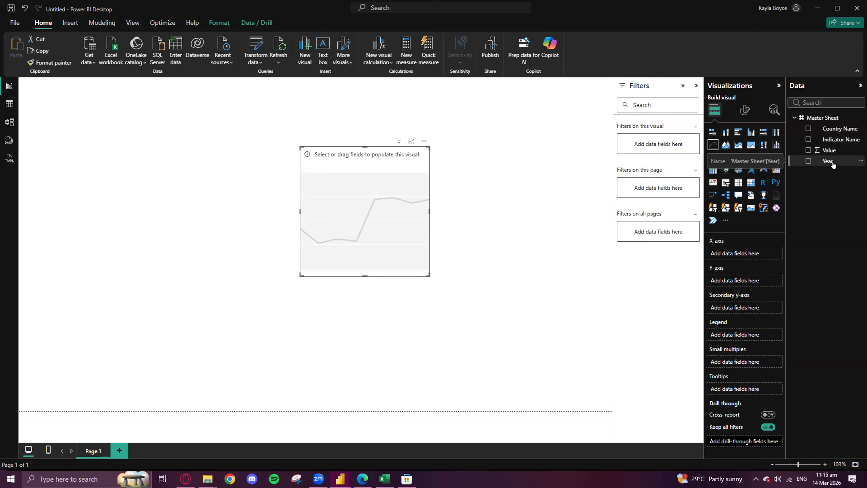
- Assign Year to the line chart's Y-axis and Value to its X-axis
drag(833, 164, 745, 281)
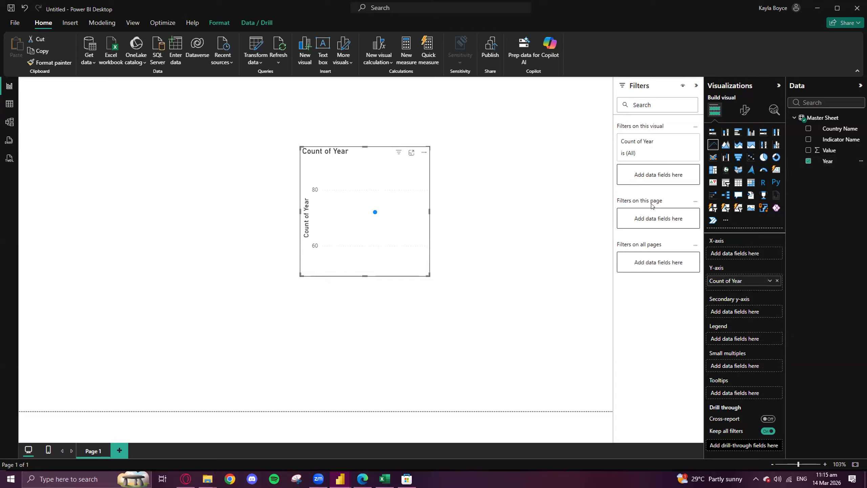
mouse_move(836, 153)
mouse_down()
mouse_move(797, 151)
mouse_move(731, 229)
mouse_move(745, 253)
mouse_up()
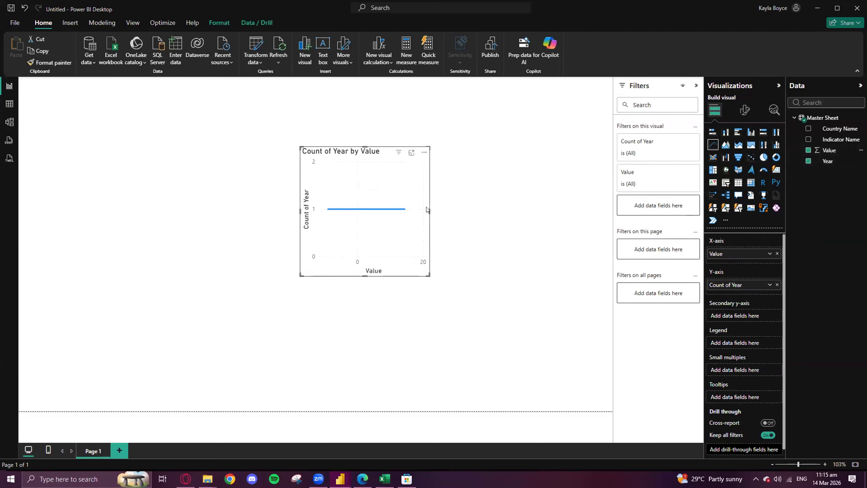
- Enlarge the line chart on all four sides so it fills most of the report page
mouse_move(422, 208)
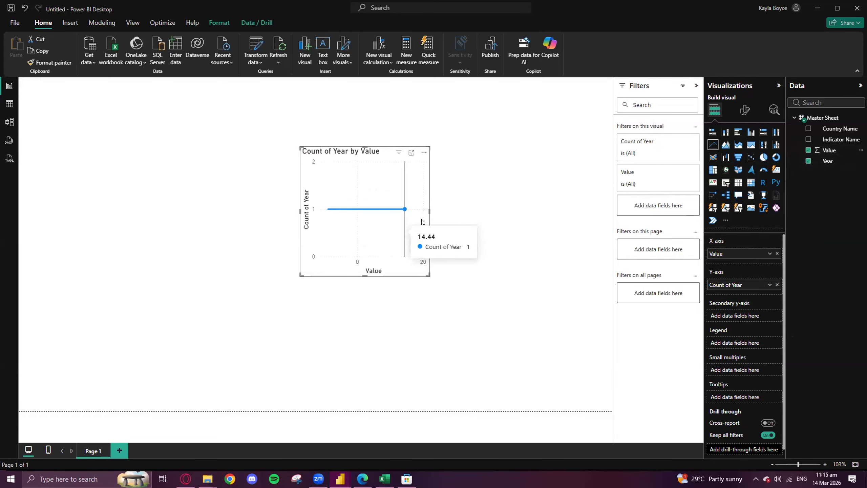
drag(426, 211, 560, 211)
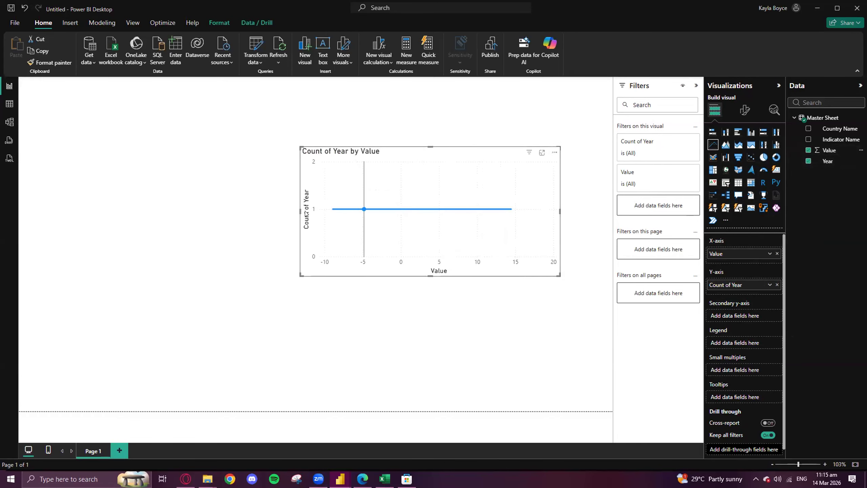
drag(297, 210, 154, 212)
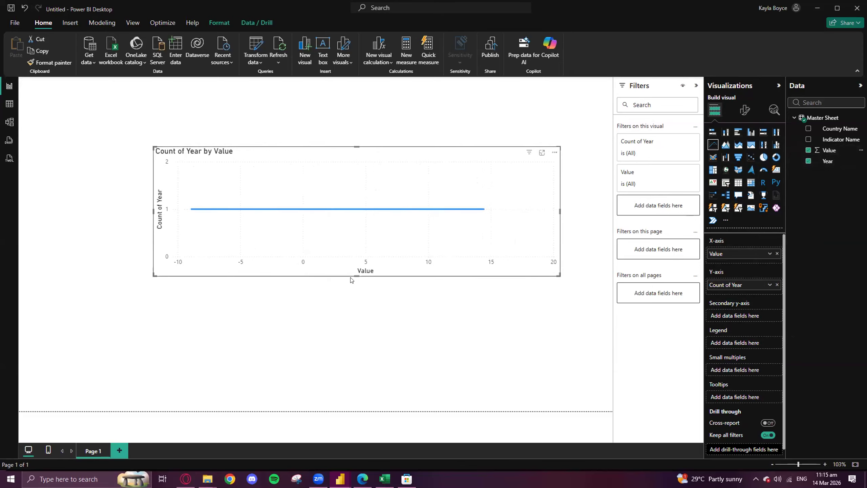
drag(358, 332, 359, 387)
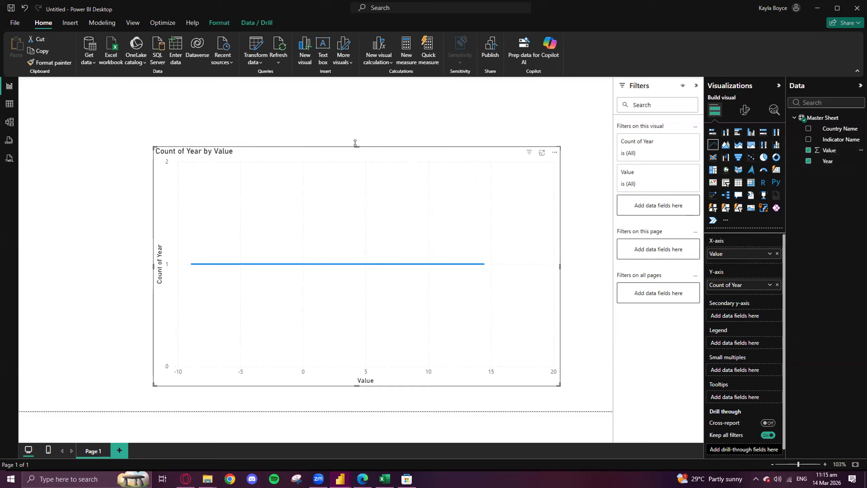
drag(357, 146, 347, 92)
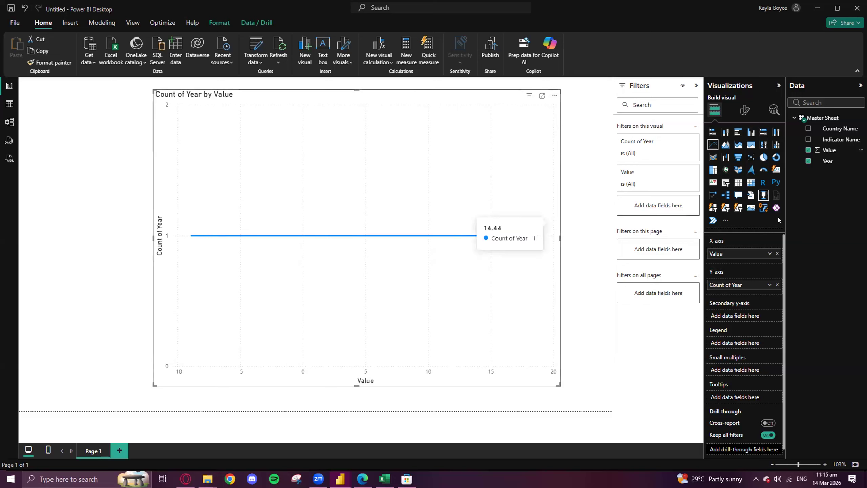
- Move Value from the line chart's X-axis to its Y-axis and remove Count of Year from the Y-axis
drag(738, 253, 739, 298)
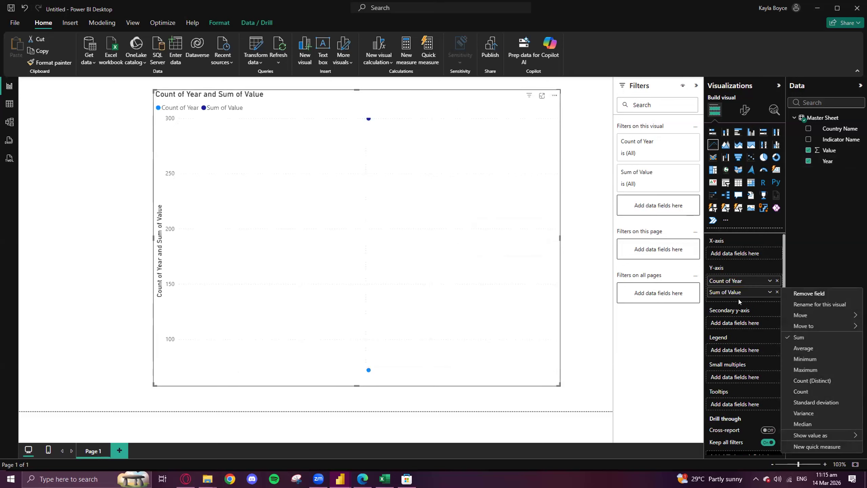
click(778, 281)
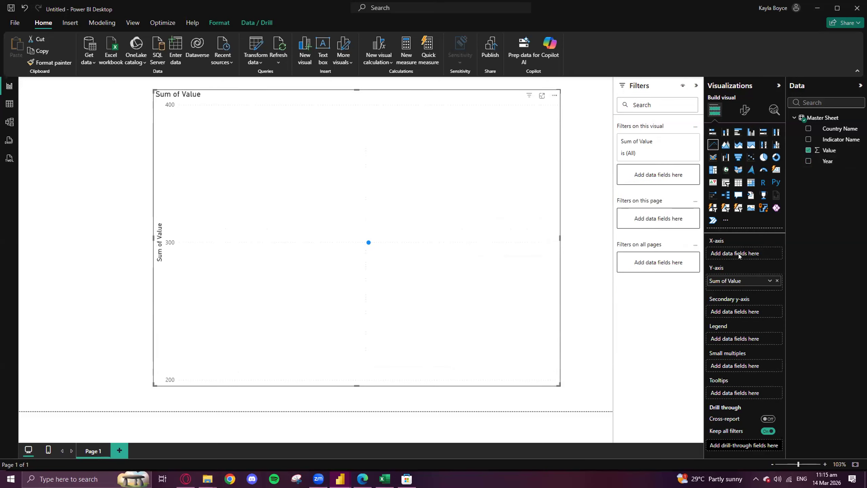
- Assign Year to the line chart's X-axis, extend the chart's left edge, and add Indicator Name to its legend
drag(828, 162, 746, 254)
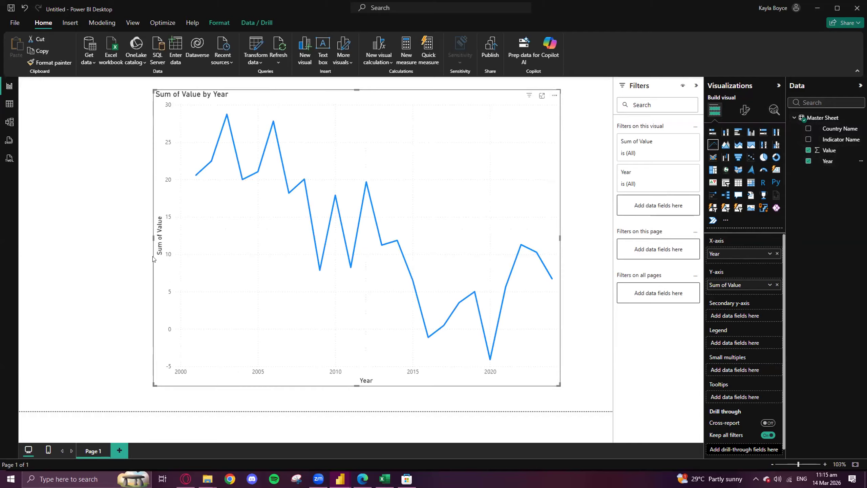
drag(153, 240, 73, 237)
click(153, 235)
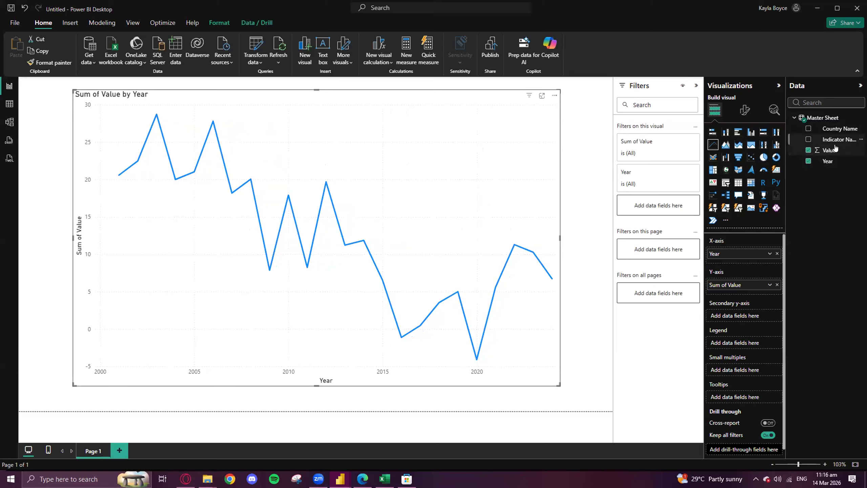
drag(837, 143, 739, 342)
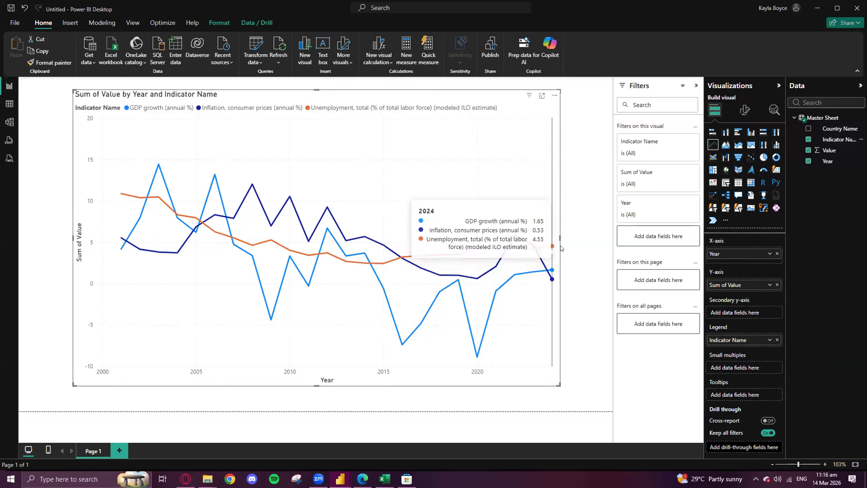
- Widen the line chart on both its left and right sides across the report page
drag(560, 238, 612, 248)
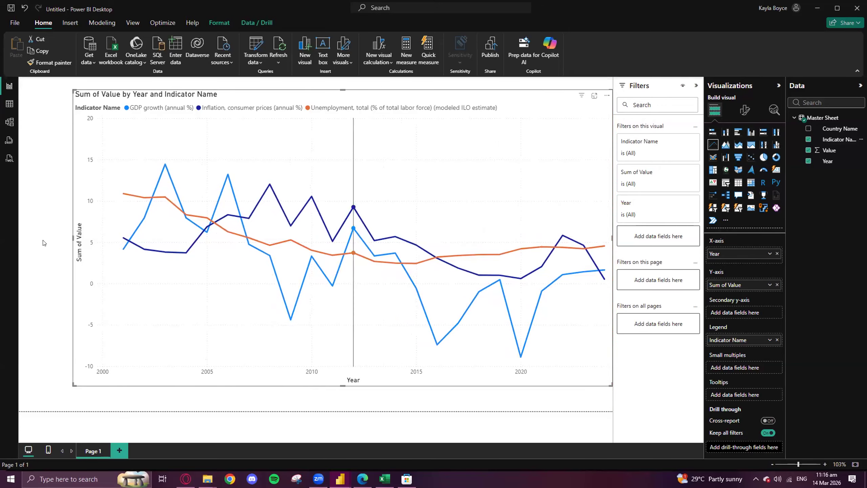
drag(70, 235, 38, 235)
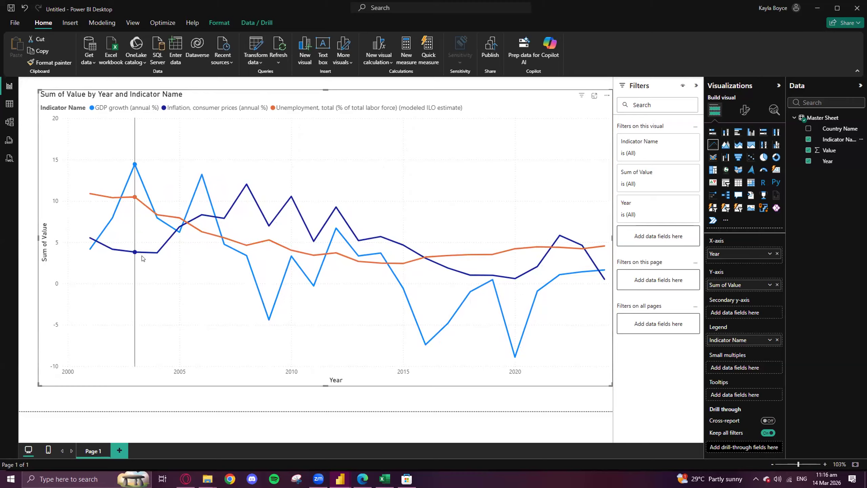
mouse_move(142, 260)
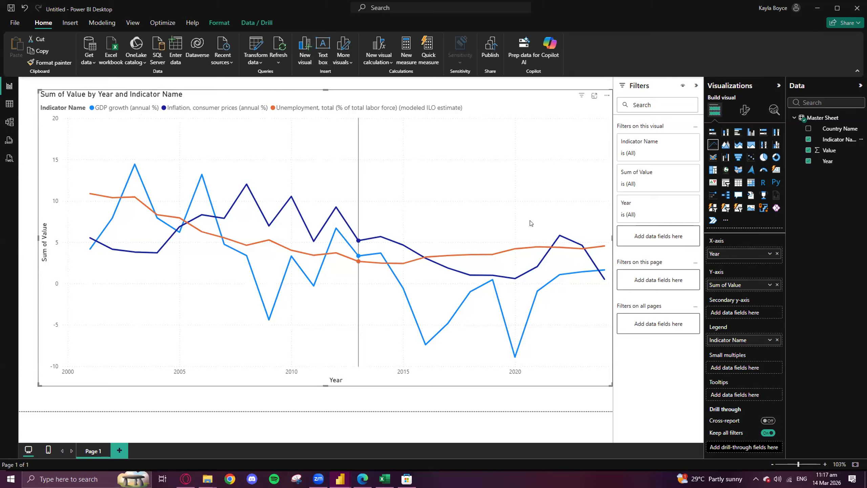
- Set the line chart's title text to "Economic Indicators Over Time"
click(746, 112)
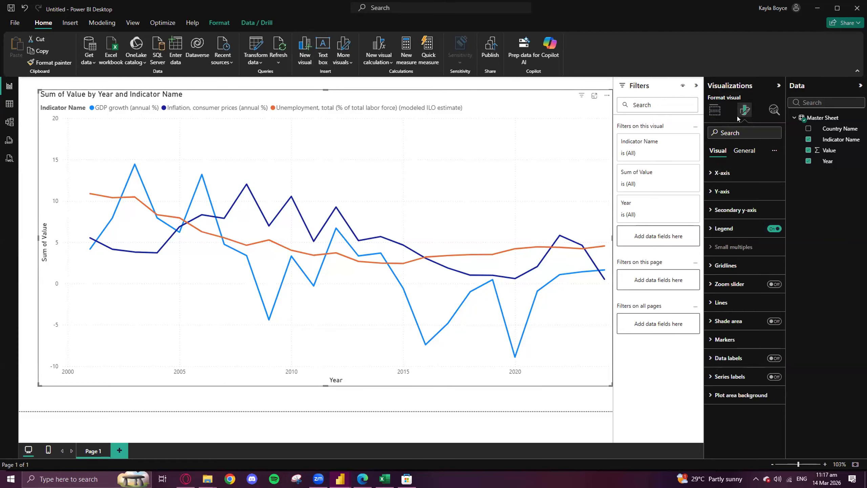
click(744, 151)
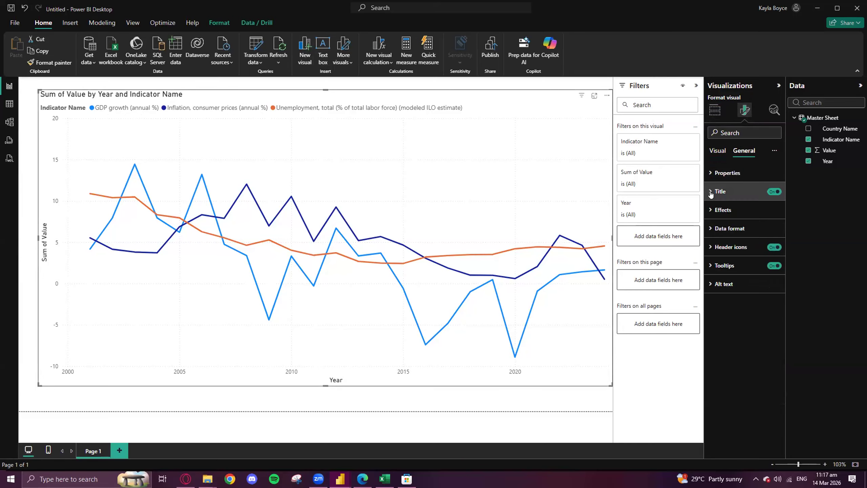
click(721, 191)
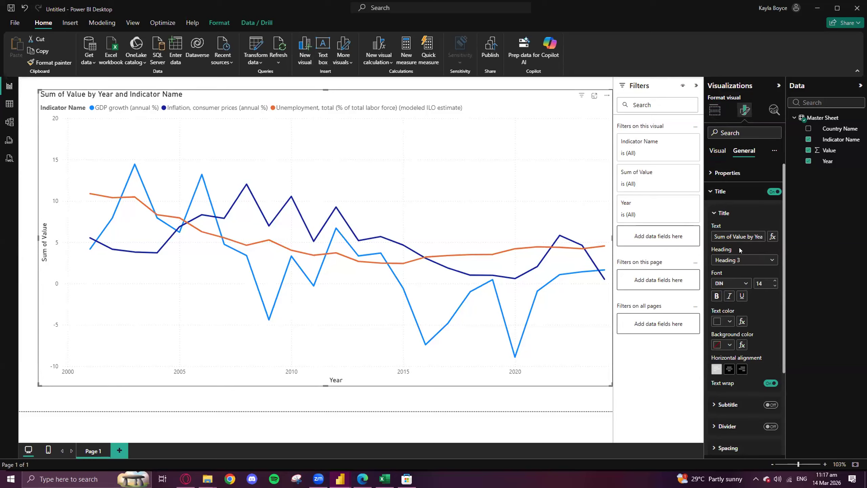
click(736, 236)
click(724, 235)
drag(713, 235, 797, 245)
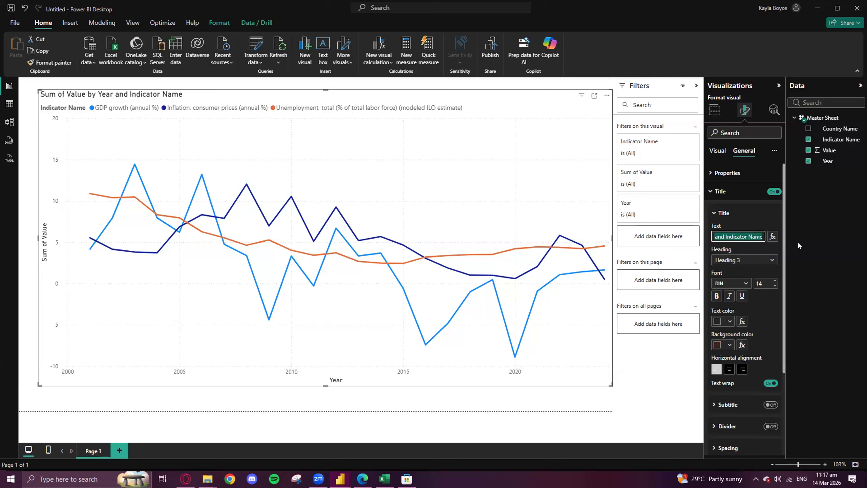
text(Economic Indicators)
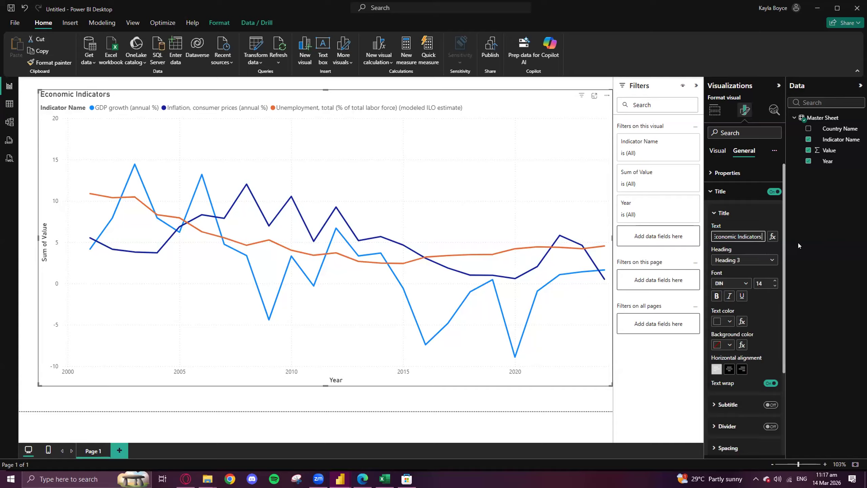
text( Cver Time)
- Change the chart title's font to Segoe UI Semibold
click(745, 283)
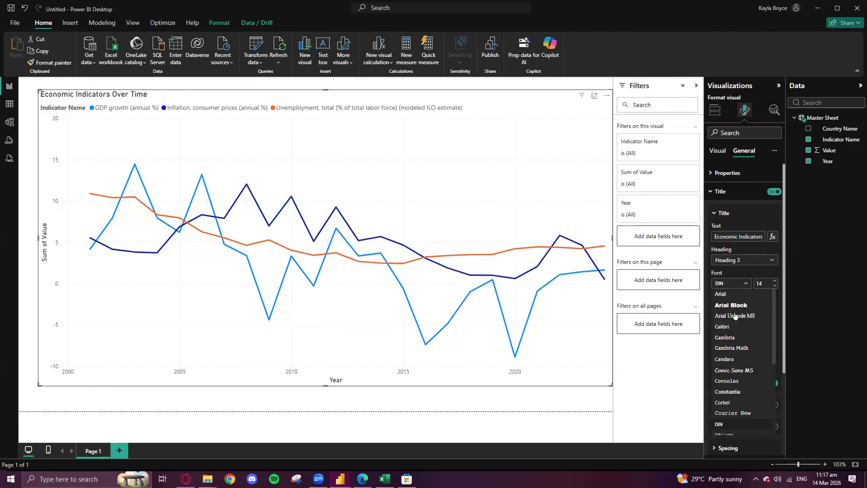
scroll(737, 342, down, 3)
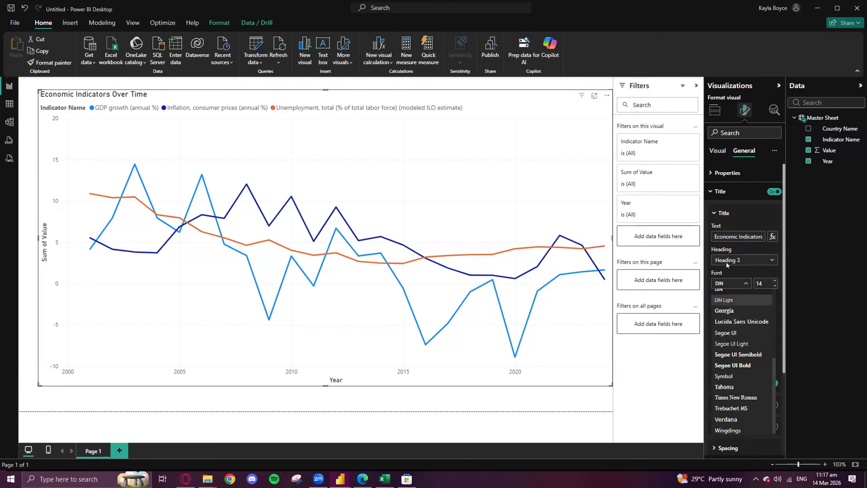
click(743, 354)
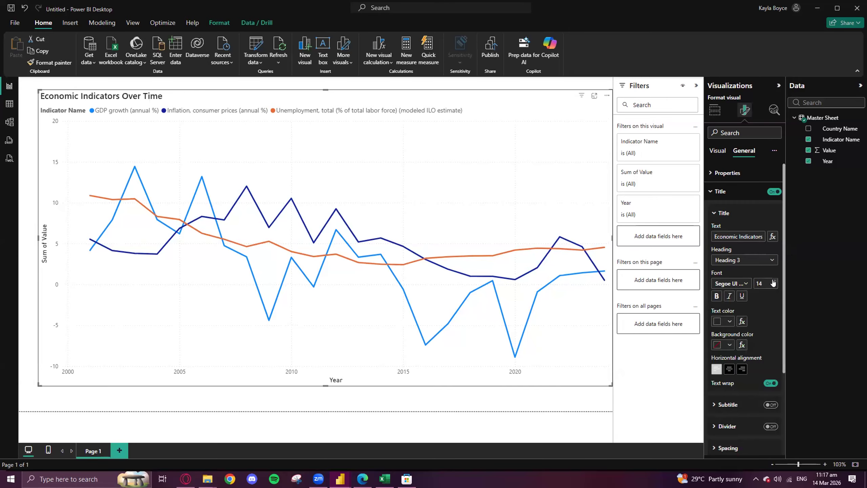
- Shorten the chart from its upper-left corner to leave space above it, and collapse the title text settings
drag(39, 90, 42, 101)
drag(44, 134, 34, 144)
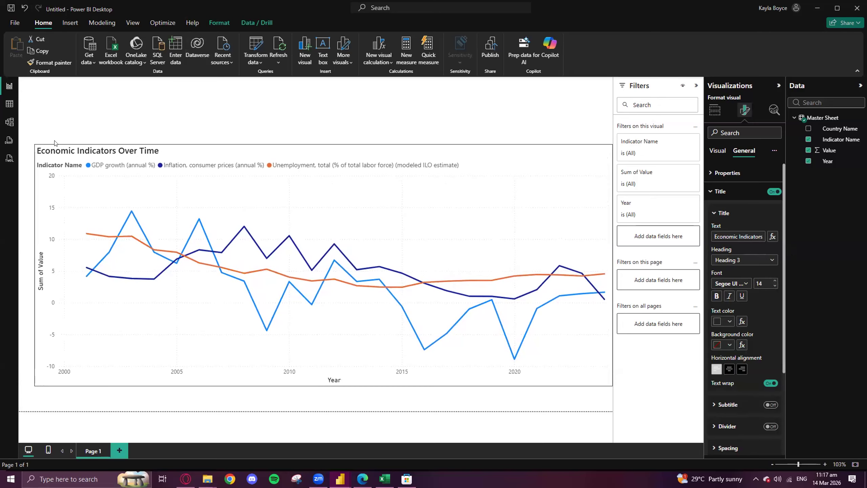
scroll(744, 338, down, 3)
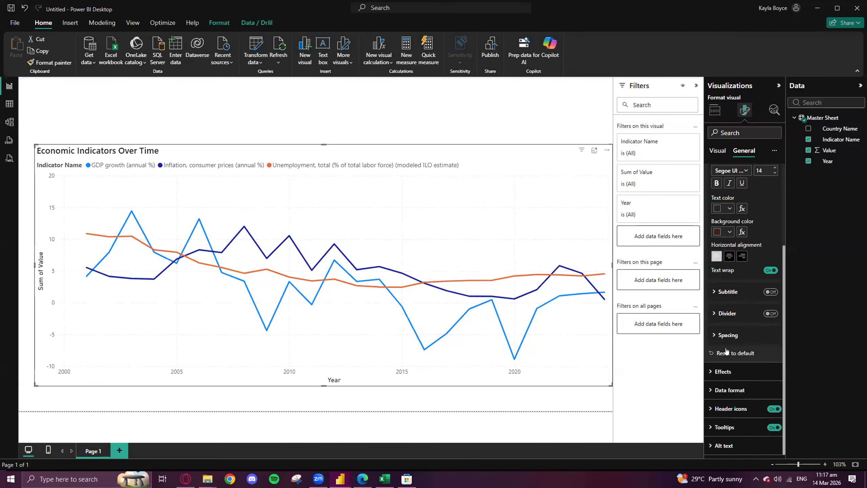
scroll(726, 341, up, 3)
click(717, 212)
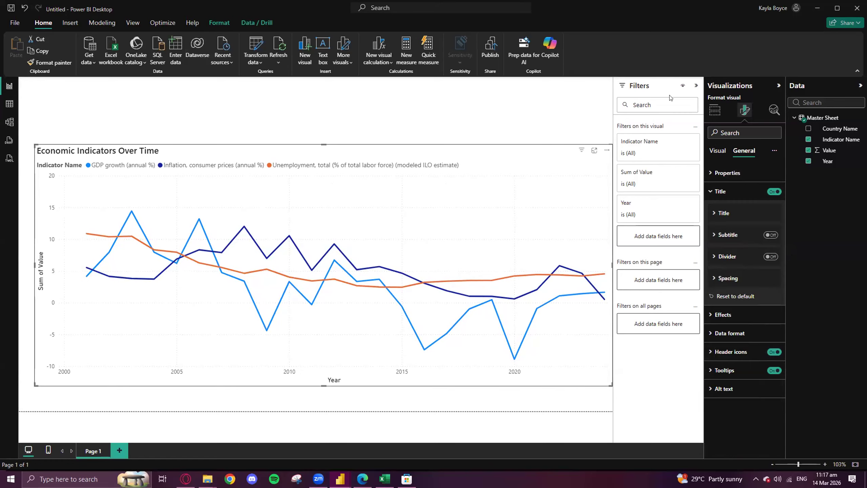
- Enter "Indicator Value (%)" as the line chart's X-axis title text
click(717, 150)
click(712, 172)
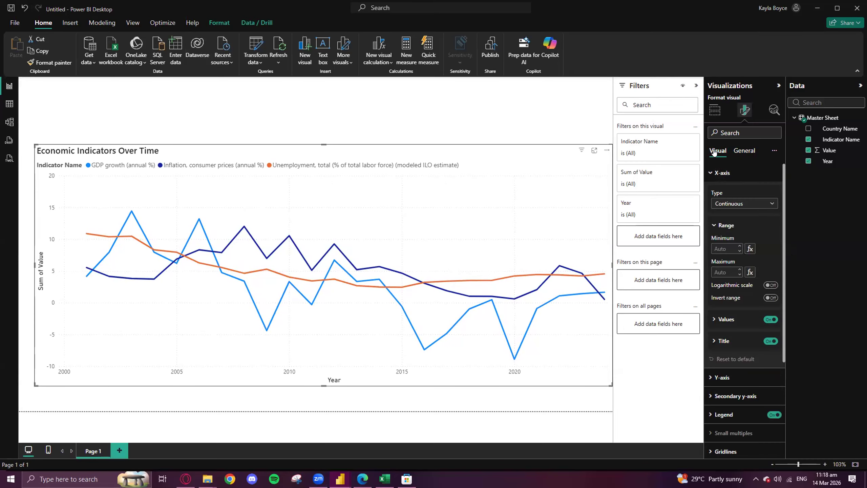
click(713, 342)
scroll(734, 334, down, 1)
click(731, 318)
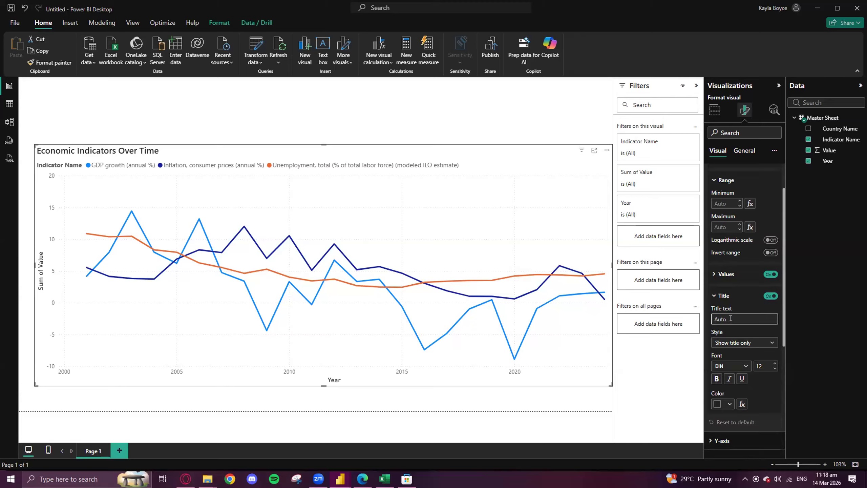
text(Indicator Value (%))
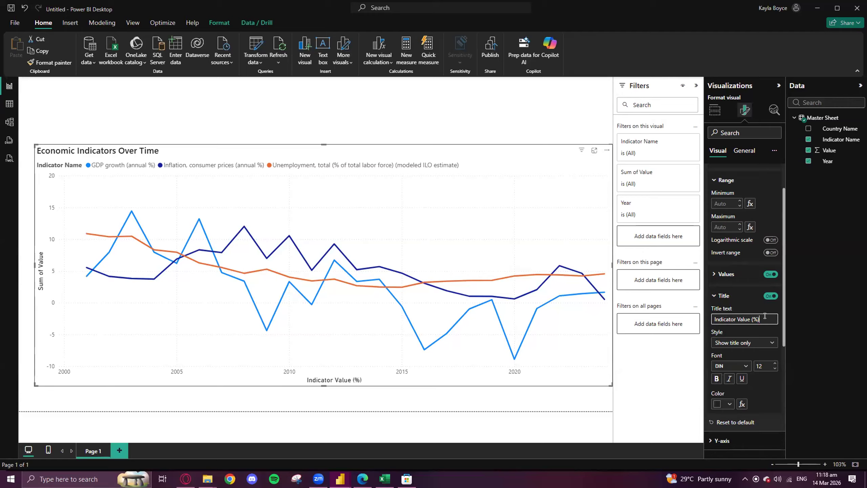
scroll(744, 284, down, 3)
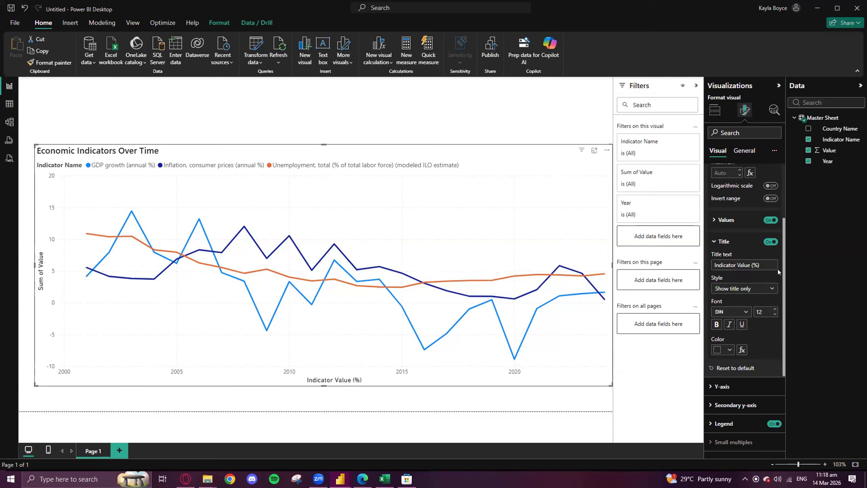
scroll(744, 267, up, 5)
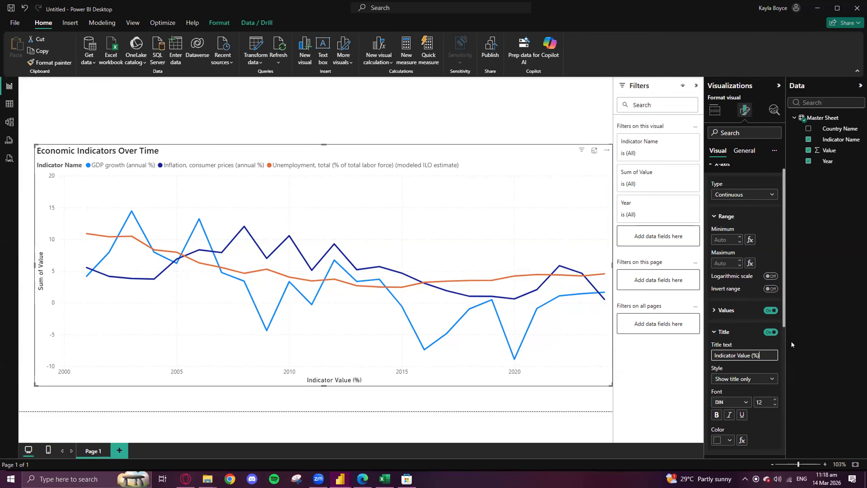
- Cut the X-axis title text, replace it with "Year", and collapse the X-axis settings
drag(767, 353, 676, 359)
key(ctrl+z)
drag(769, 354, 682, 361)
text(Year)
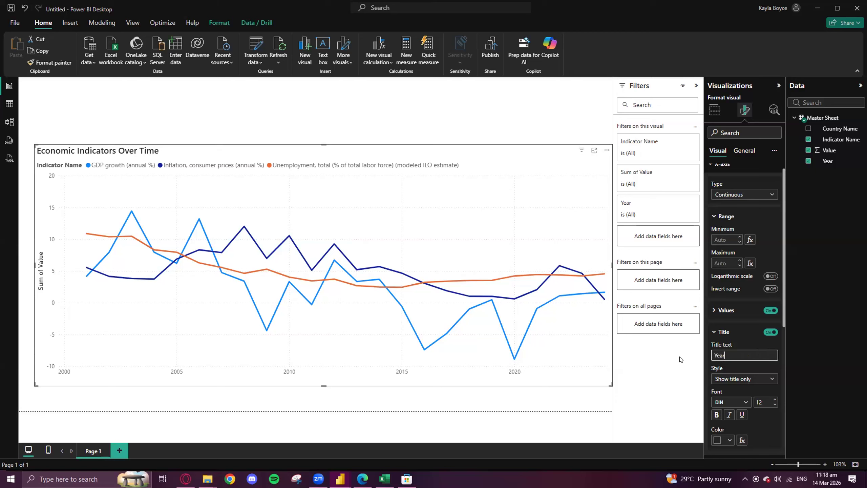
scroll(721, 177, up, 1)
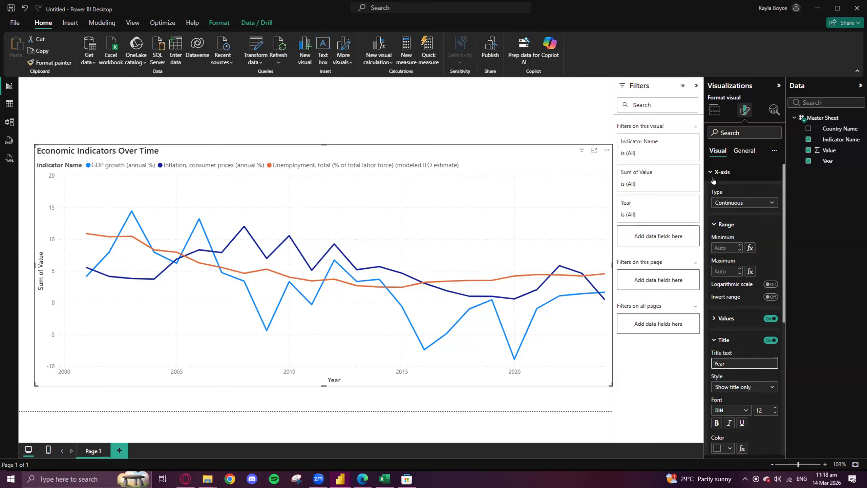
click(721, 172)
- Paste "Indicator Value (%)" as the line chart's Y-axis title text
click(722, 191)
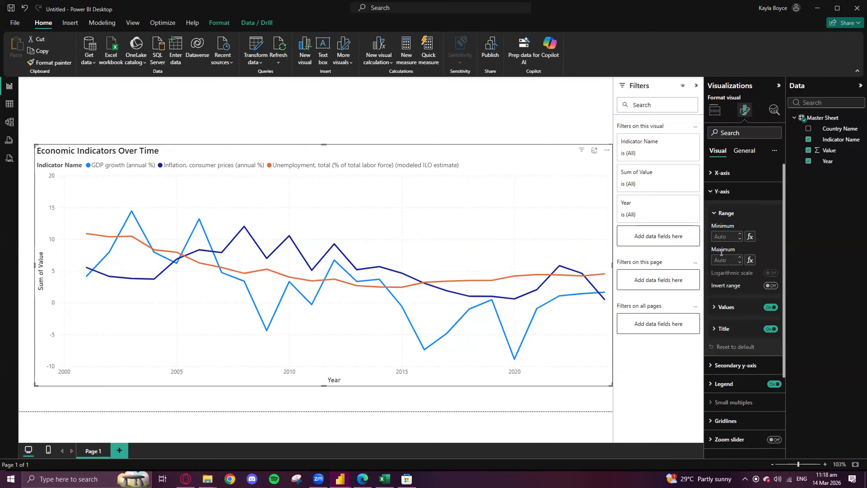
click(720, 329)
click(747, 357)
text(Indicator Value)
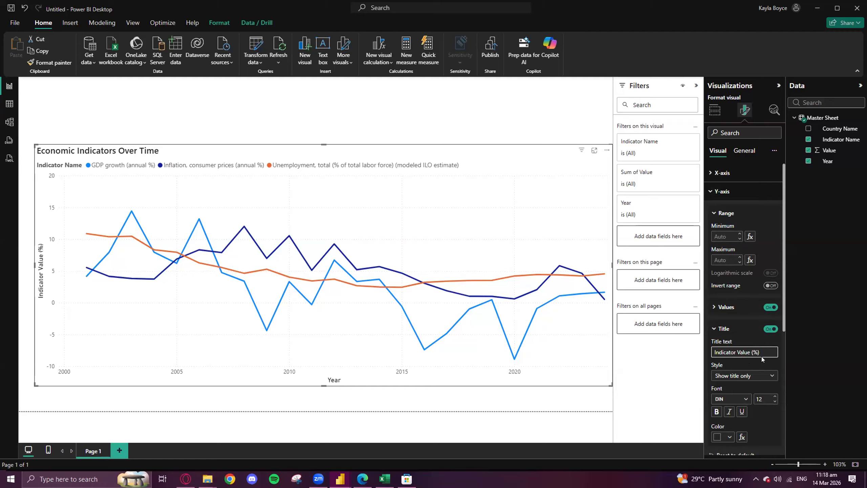
scroll(732, 309, down, 1)
scroll(733, 309, down, 1)
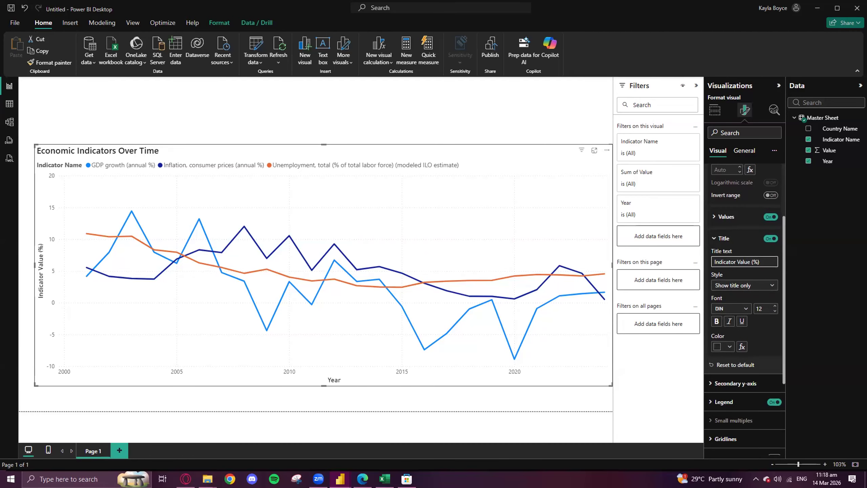
key(Return)
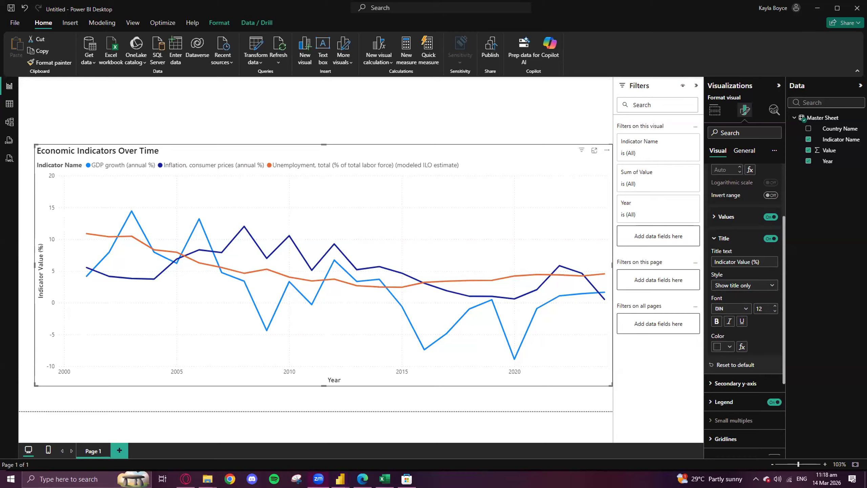
- Collapse the Y-axis settings and choose the GDP growth (annual %) series in the line formatting settings
scroll(719, 310, down, 2)
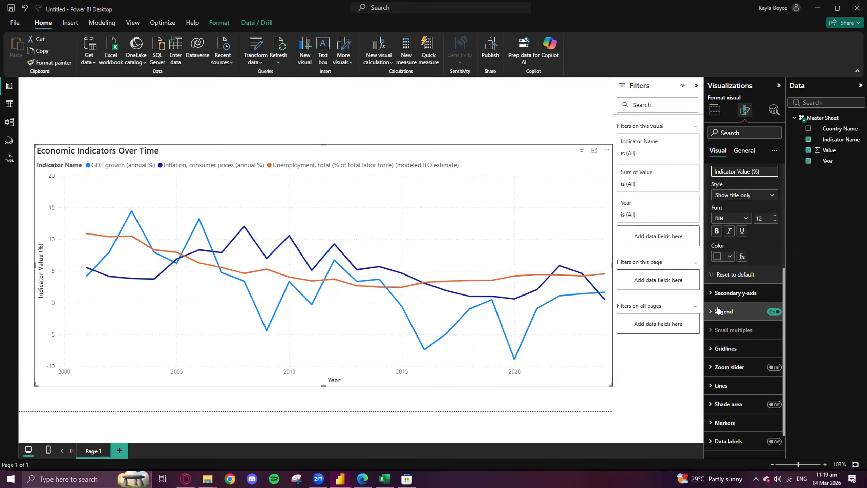
scroll(734, 402, down, 1)
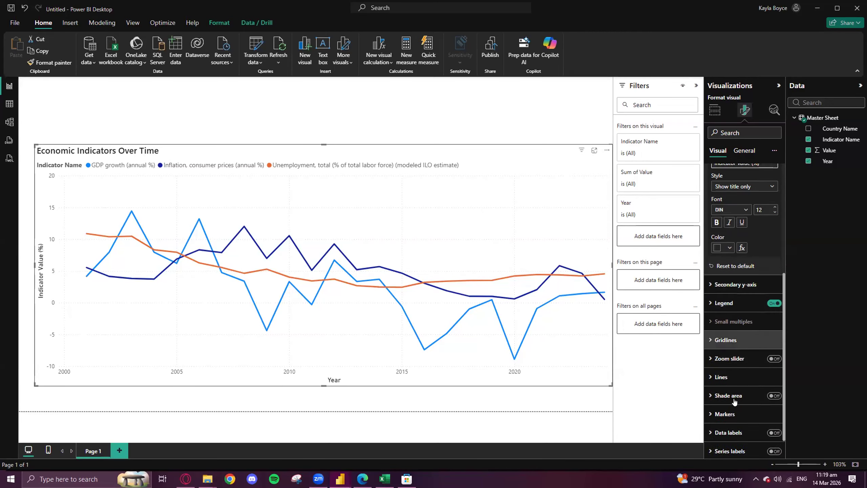
scroll(734, 266, up, 4)
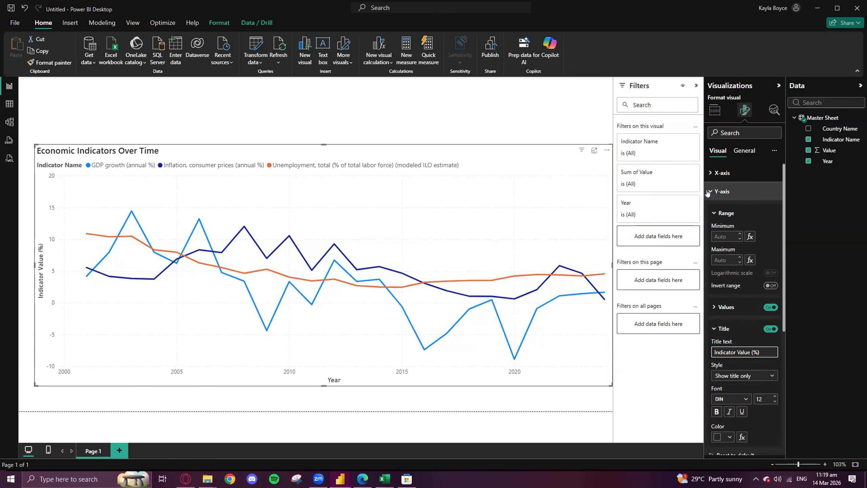
click(709, 192)
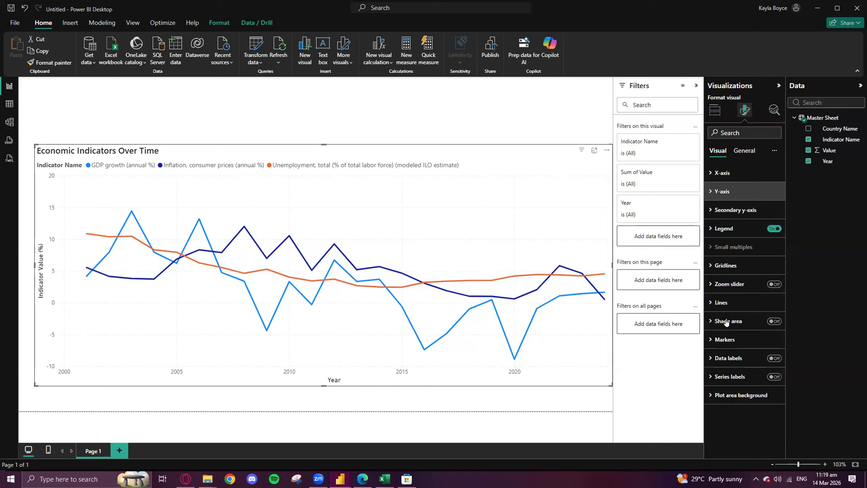
click(711, 303)
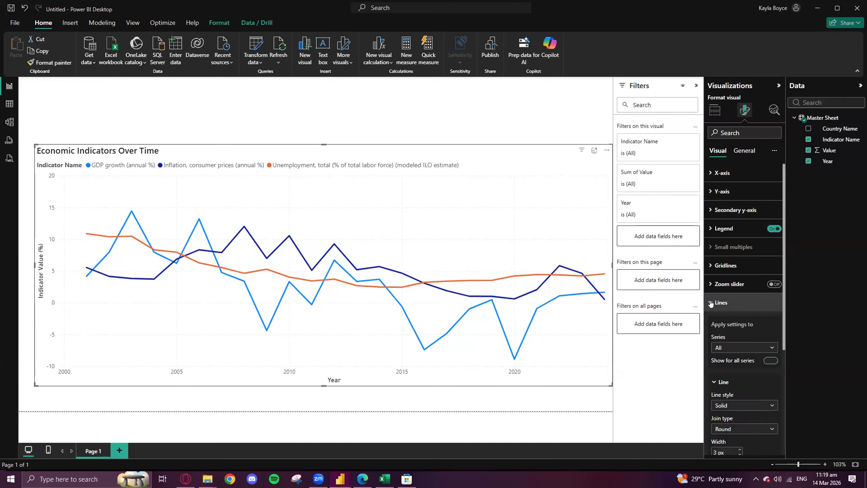
scroll(714, 299, down, 2)
click(719, 260)
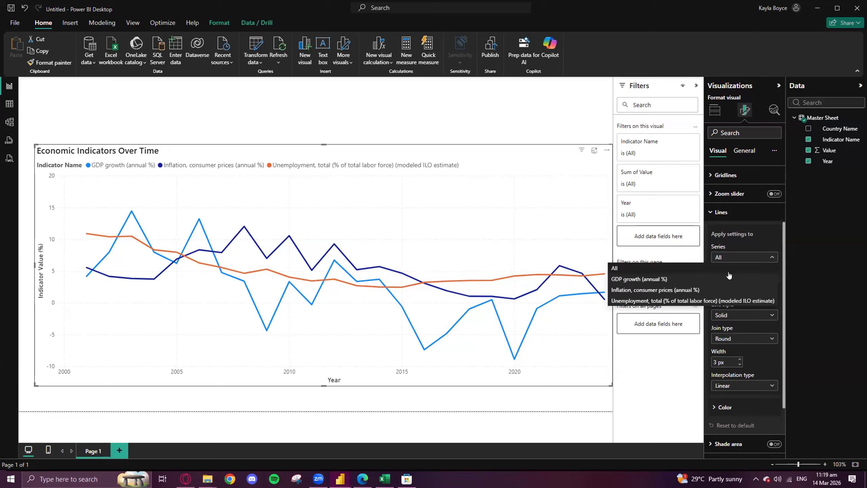
click(722, 279)
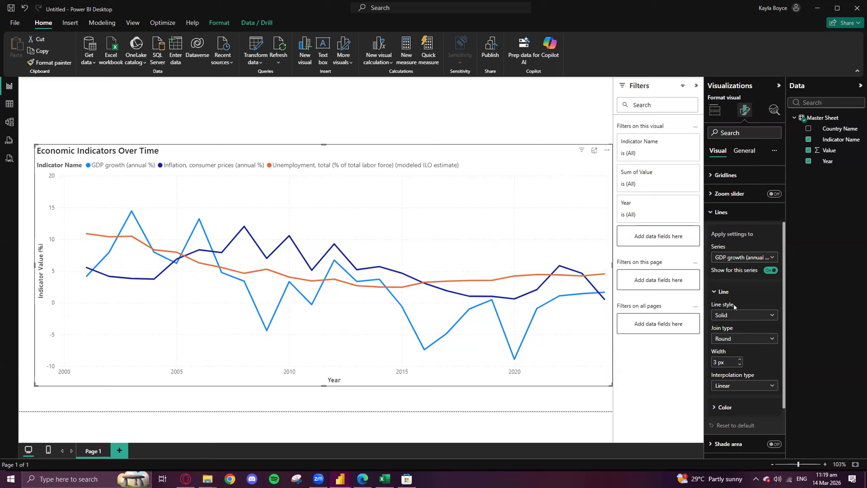
scroll(737, 299, down, 2)
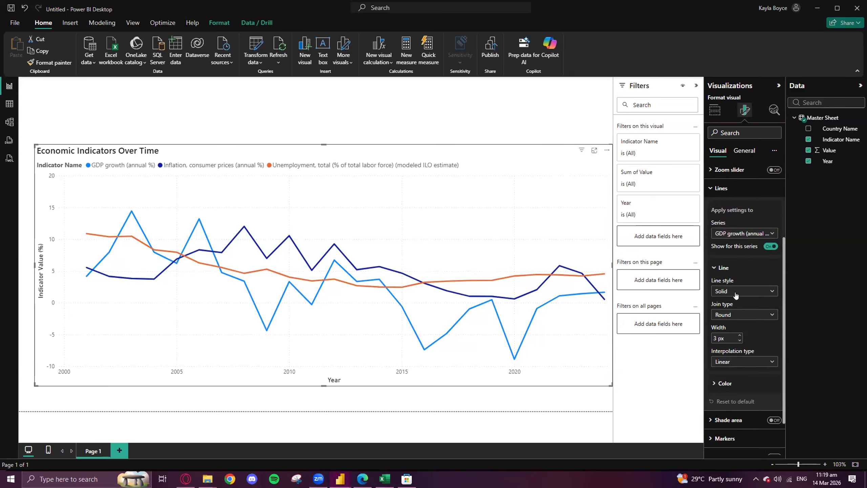
scroll(727, 232, up, 1)
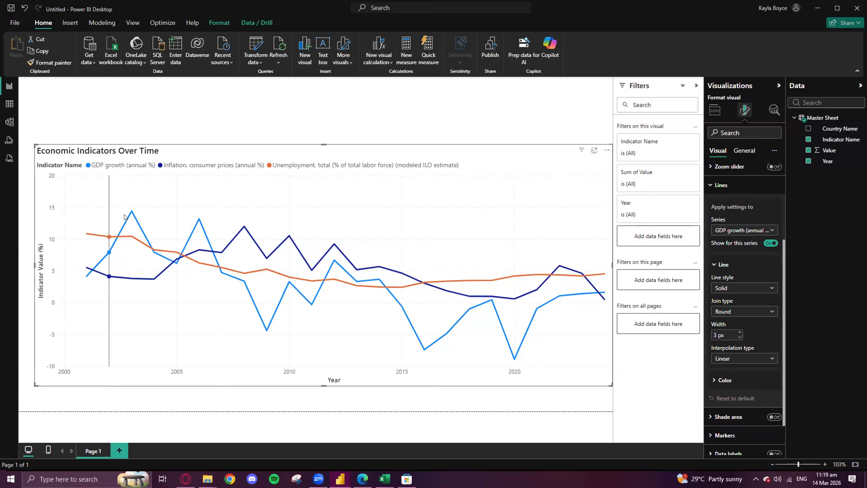
mouse_move(126, 213)
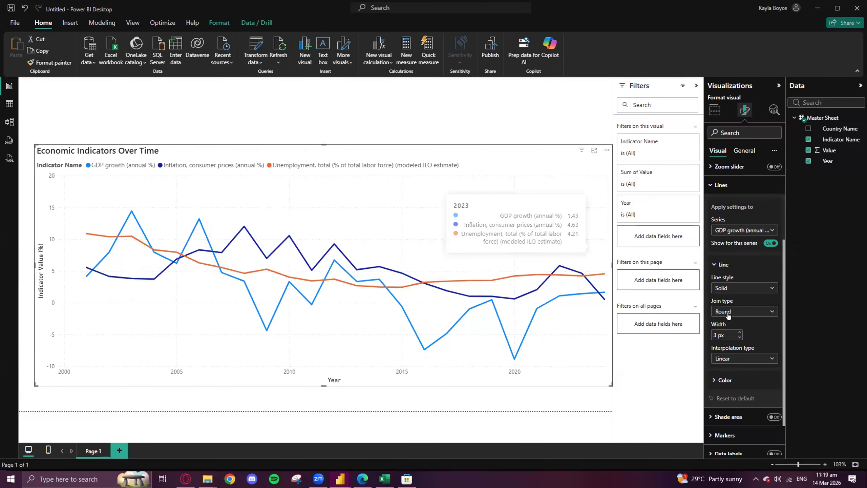
- Try red on the Inflation, consumer prices (annual %) line, and settle on yellow Theme color 7 for it
right_click(729, 233)
click(736, 230)
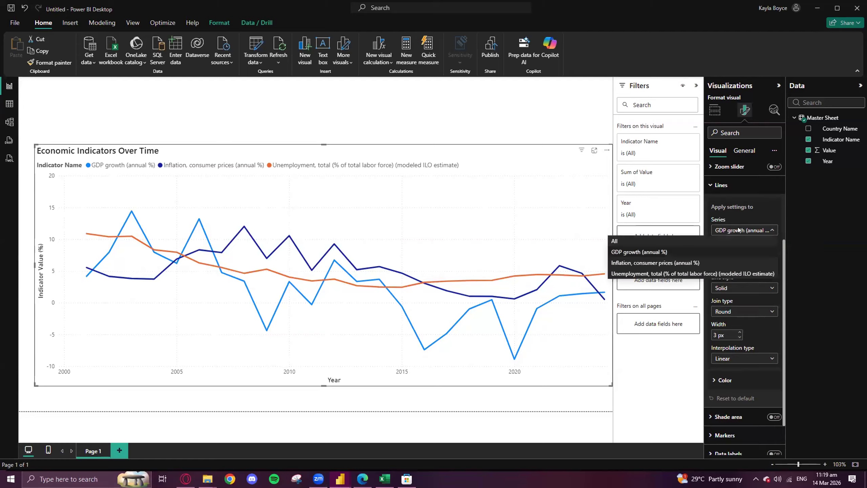
click(704, 263)
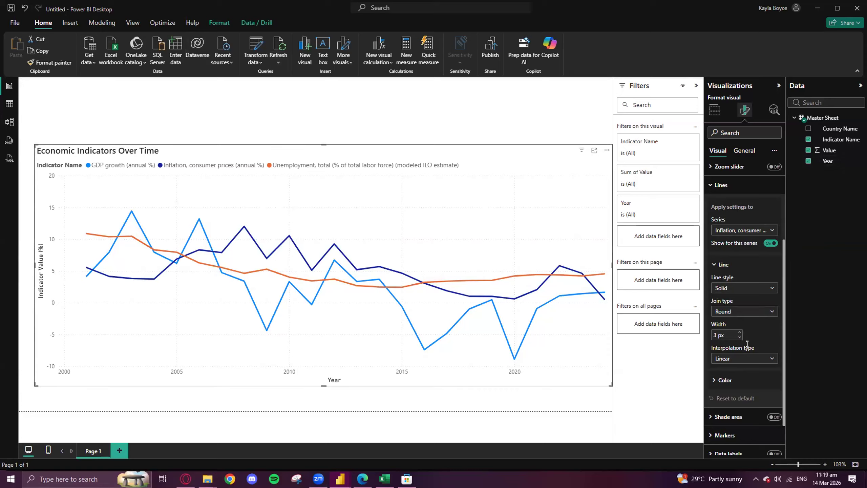
click(719, 380)
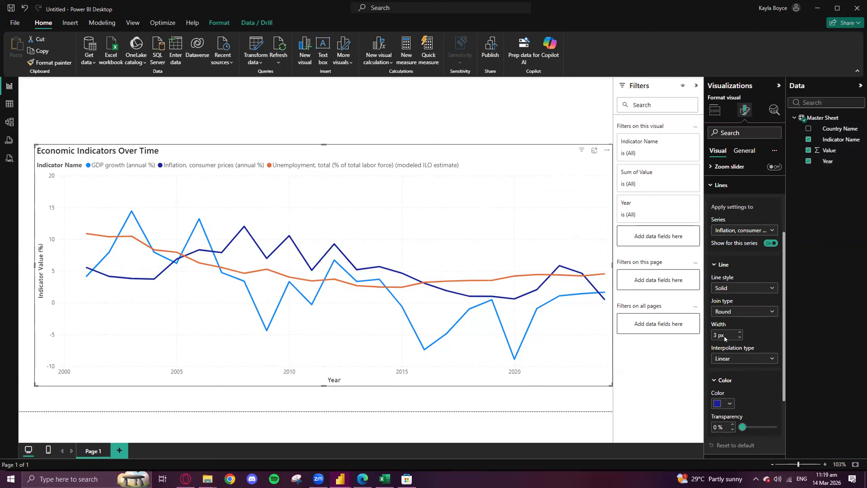
scroll(724, 336, down, 3)
click(723, 313)
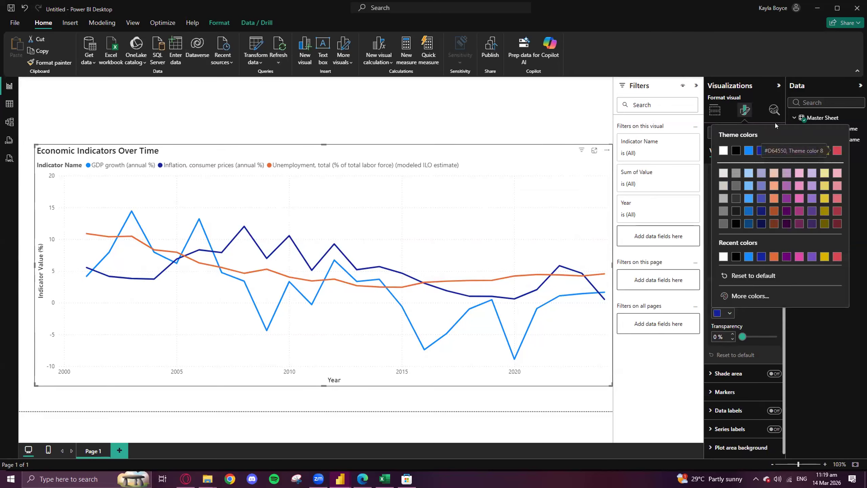
click(837, 152)
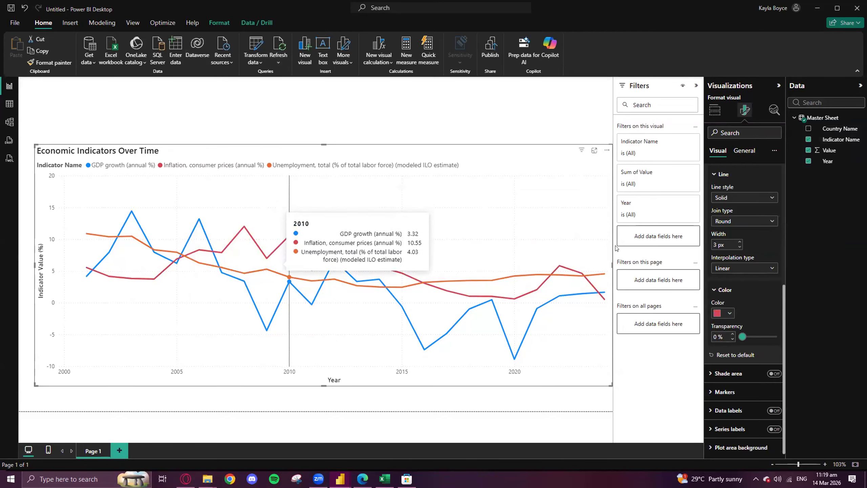
click(730, 313)
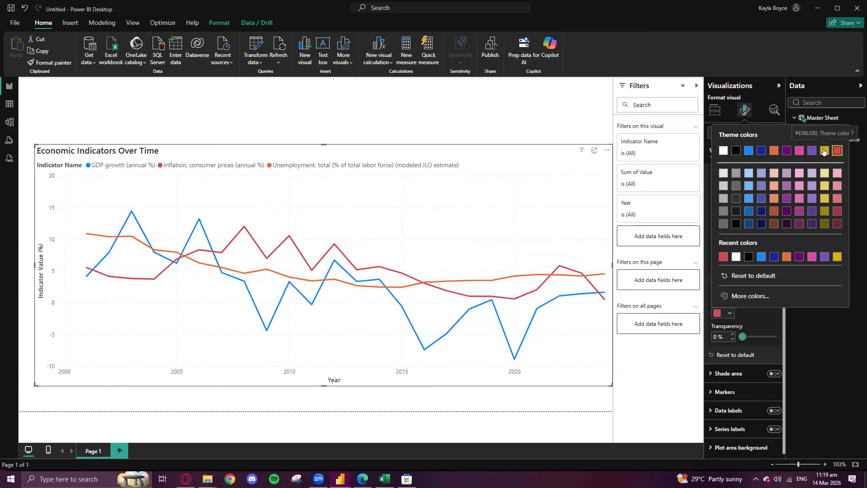
click(824, 151)
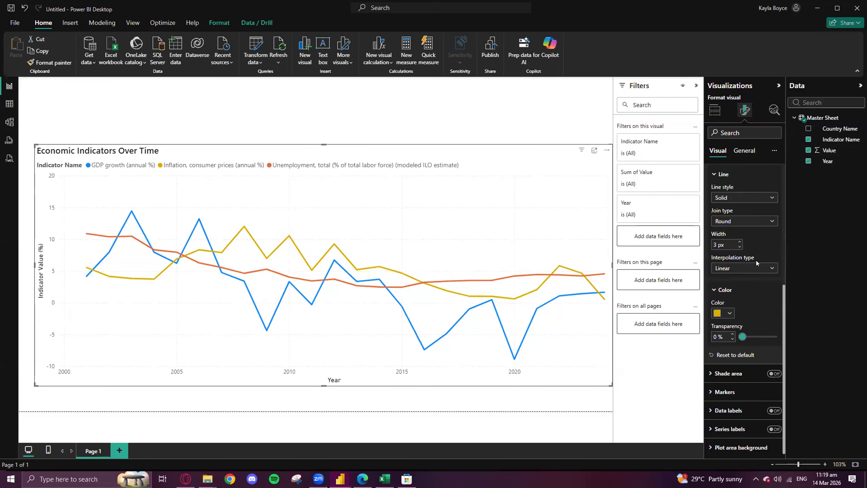
click(730, 198)
click(736, 175)
- Set the Unemployment, total (% of total labor force) line's color to red Theme color 8
scroll(738, 183, up, 3)
scroll(742, 212, up, 3)
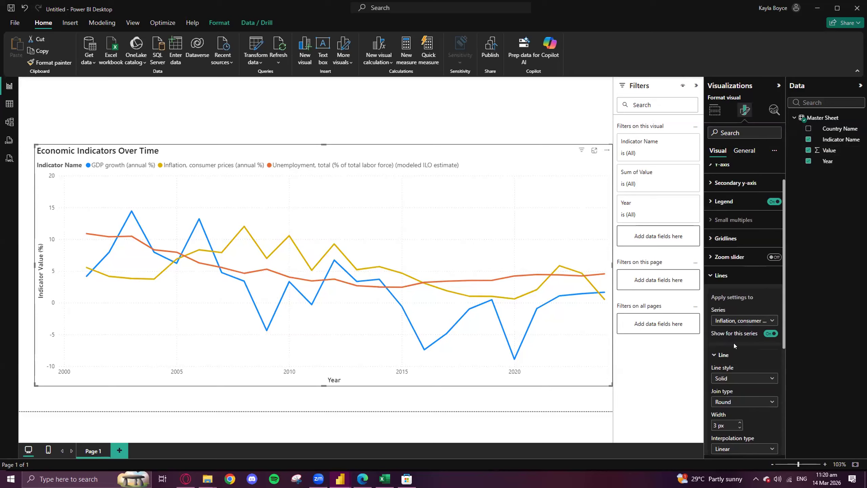
click(737, 321)
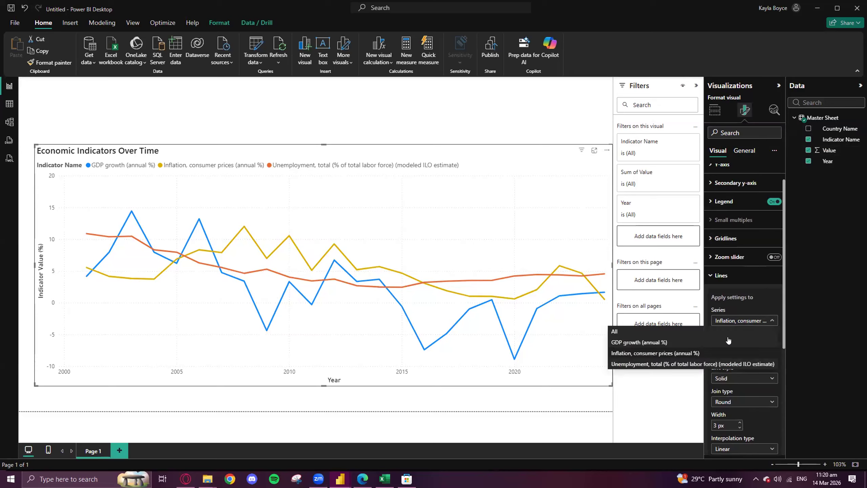
click(720, 364)
scroll(737, 304, down, 3)
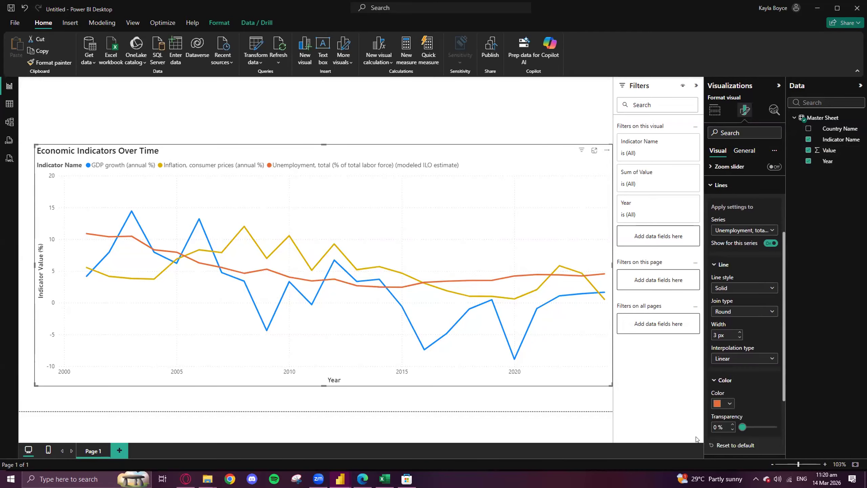
click(721, 403)
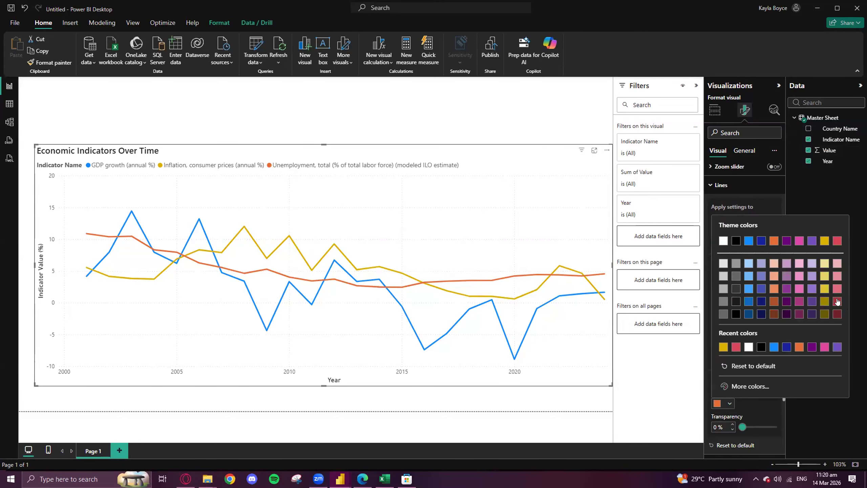
click(837, 242)
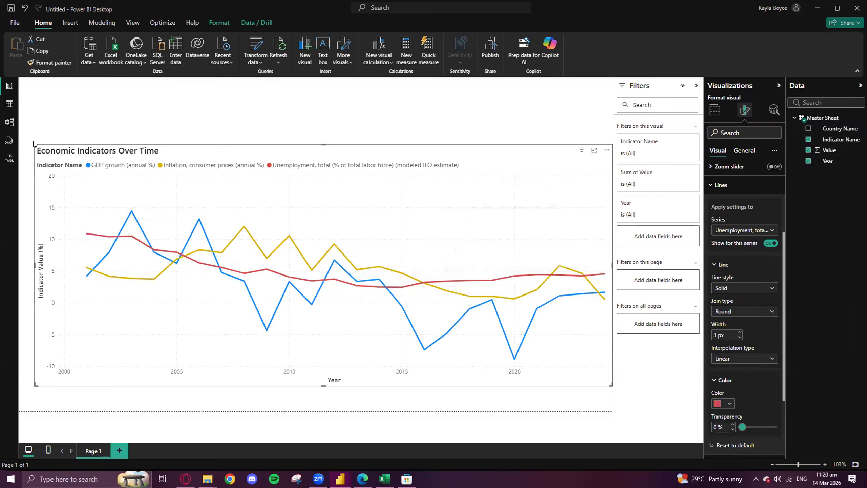
click(382, 476)
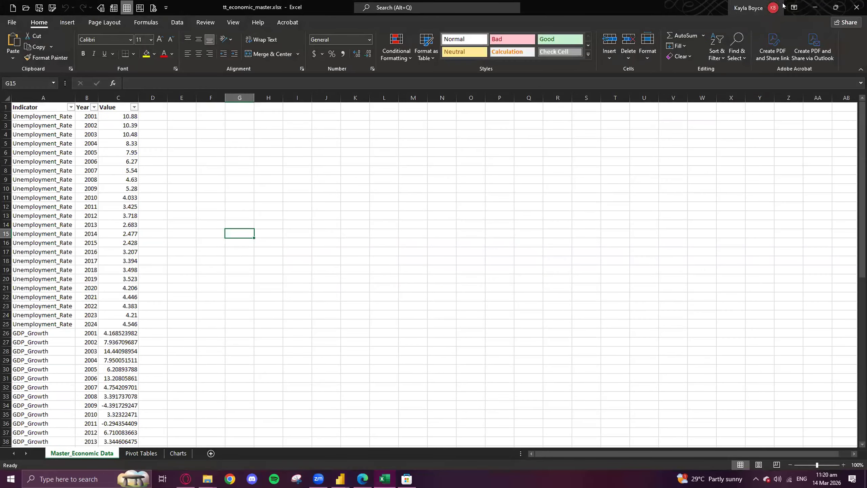
click(816, 7)
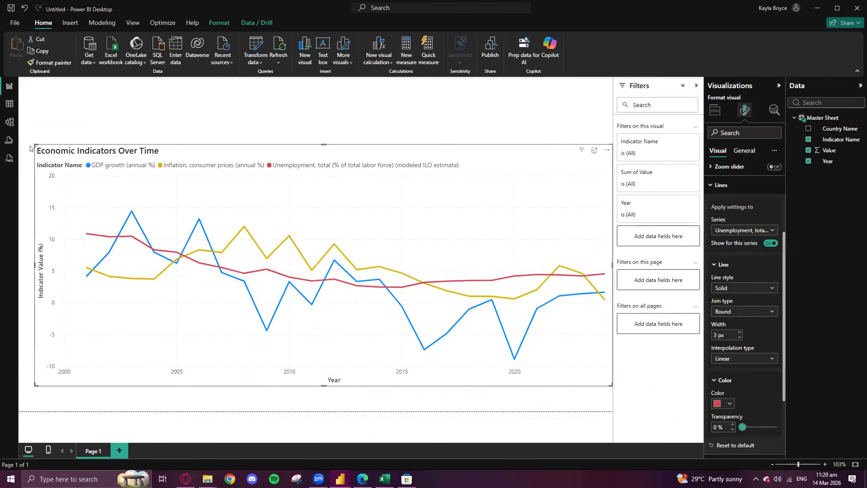
mouse_move(265, 220)
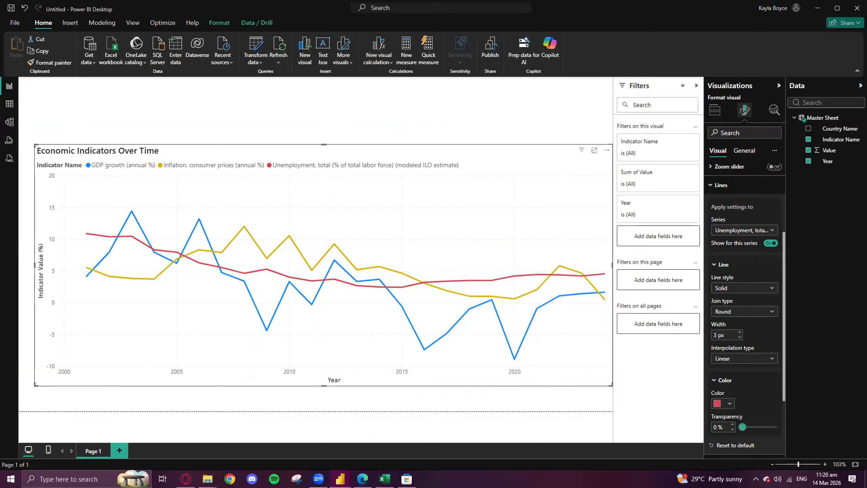
- Switch to the Completed Dashboard Power BI window and bring it maximized onto this screen
mouse_move(335, 477)
click(415, 440)
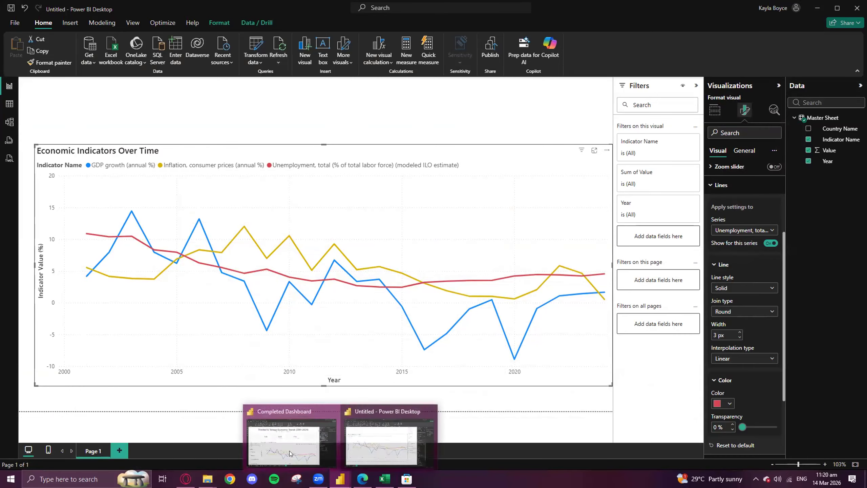
drag(866, 10, 866, 33)
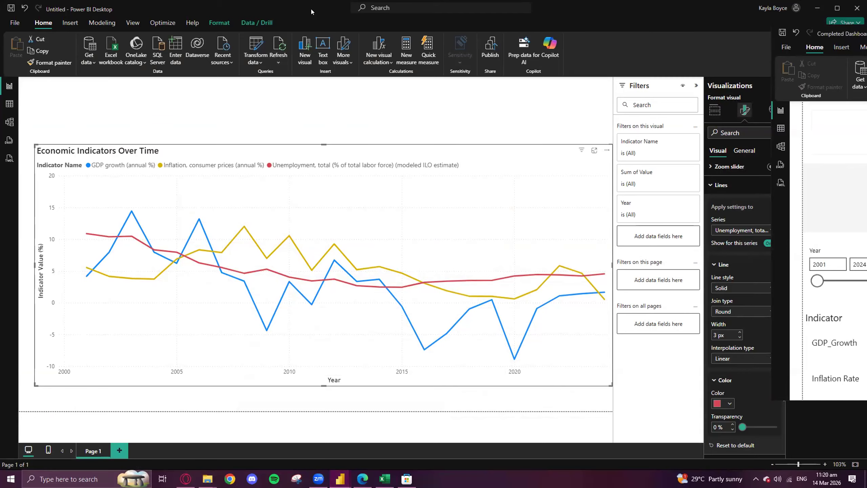
drag(311, 12, 309, 1)
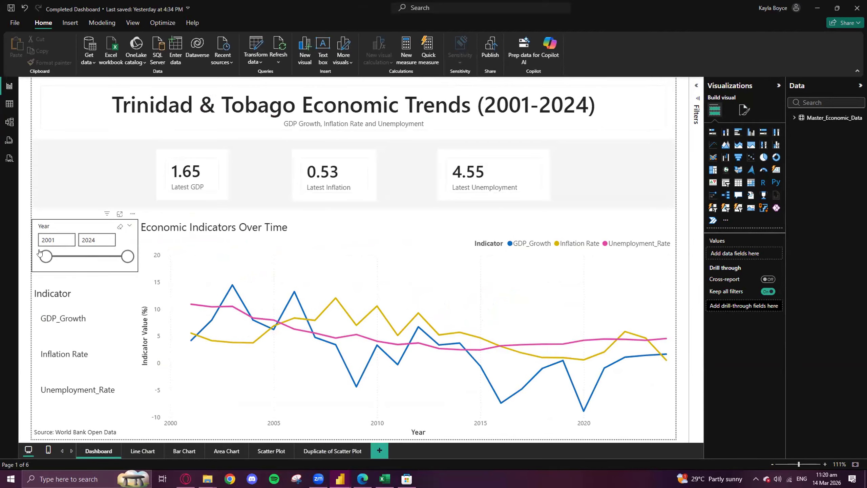
- Filter the dashboard's line chart with the Indicator slicer by Inflation Rate, Unemployment_Rate and GDP_Growth in turn
mouse_move(50, 256)
mouse_down()
mouse_move(112, 257)
mouse_move(90, 270)
mouse_move(41, 259)
mouse_up()
click(73, 326)
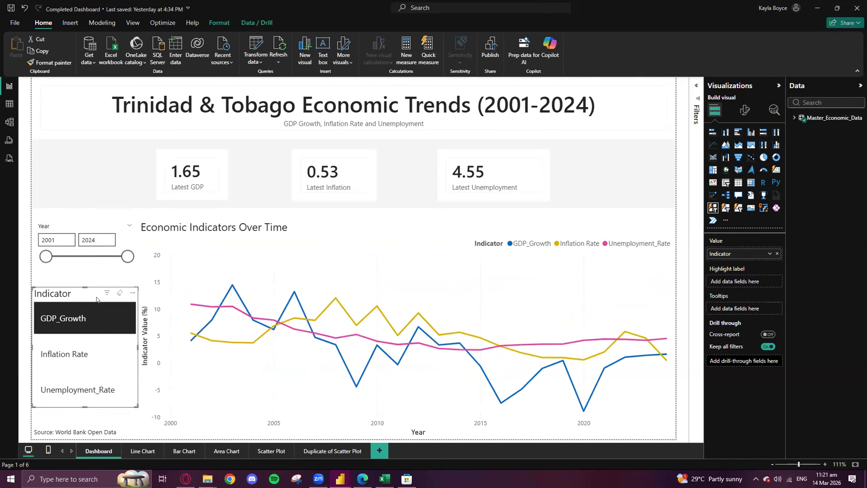
click(71, 352)
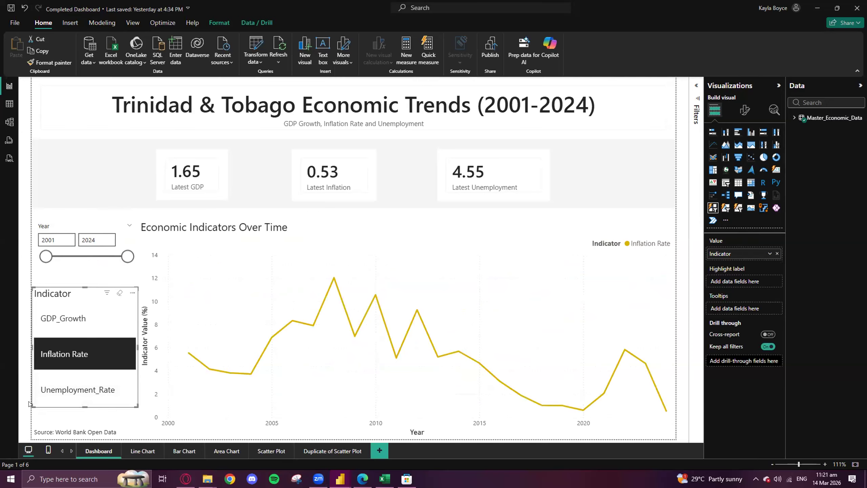
click(68, 395)
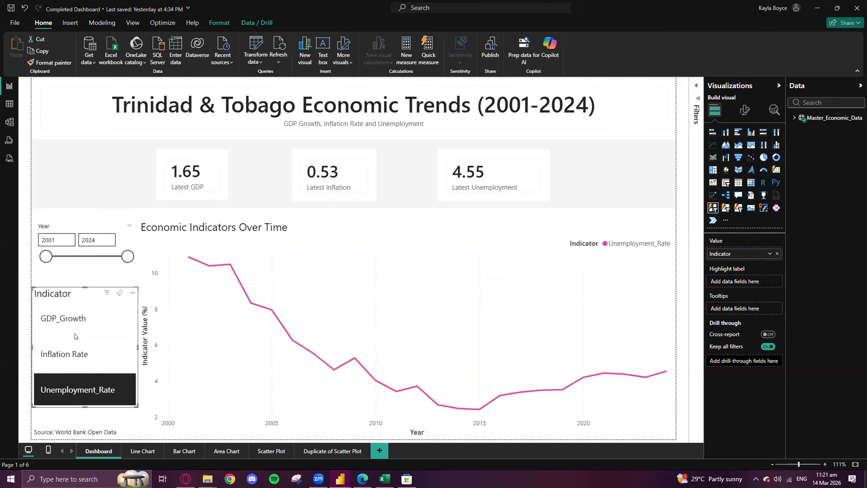
click(71, 325)
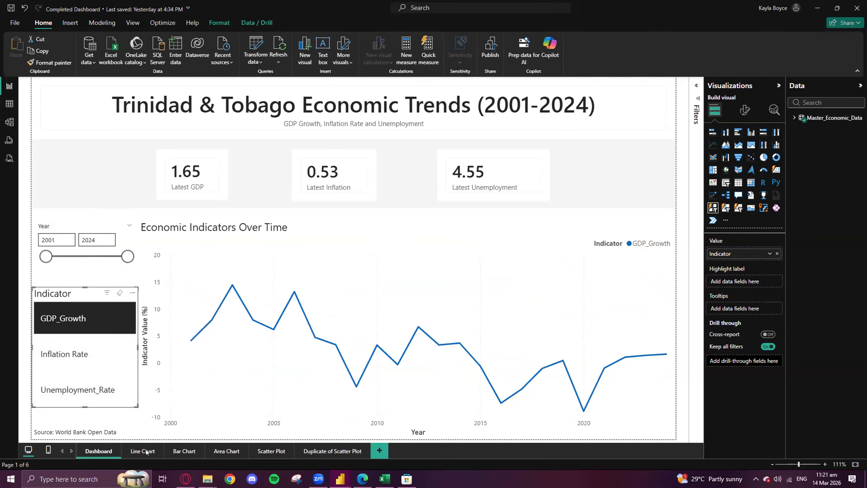
- View the Line Chart, Bar Chart and Area Chart pages of the completed dashboard report
click(163, 451)
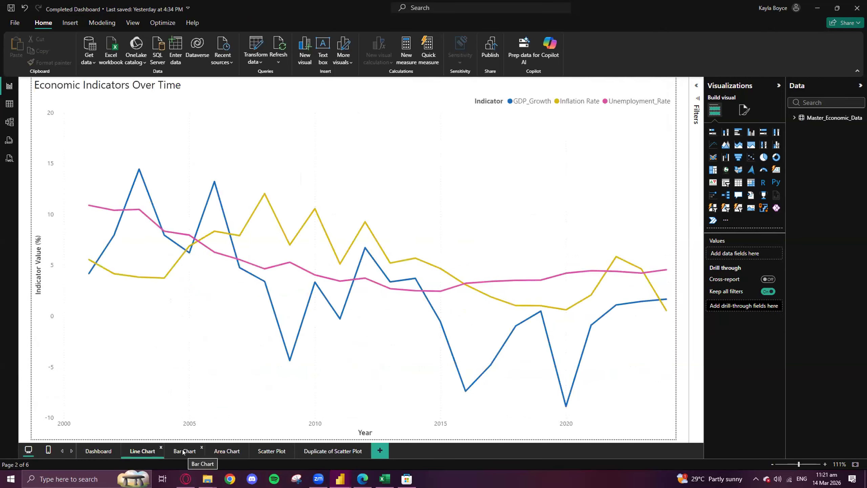
click(183, 451)
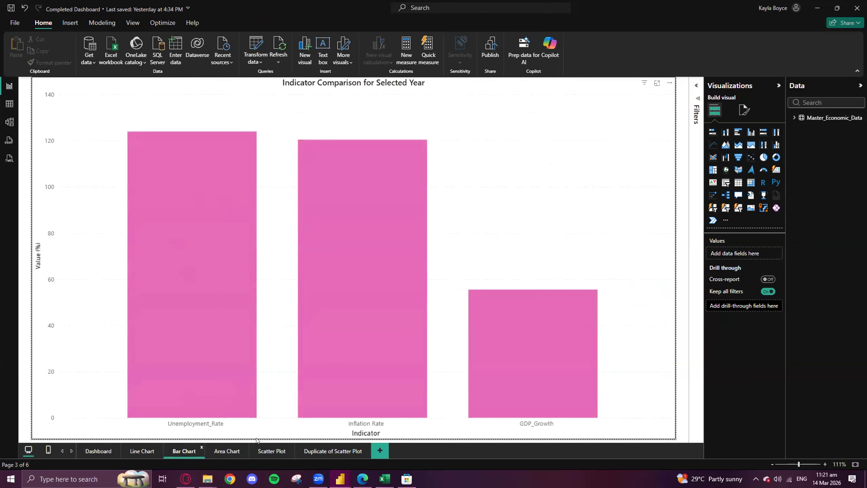
click(226, 451)
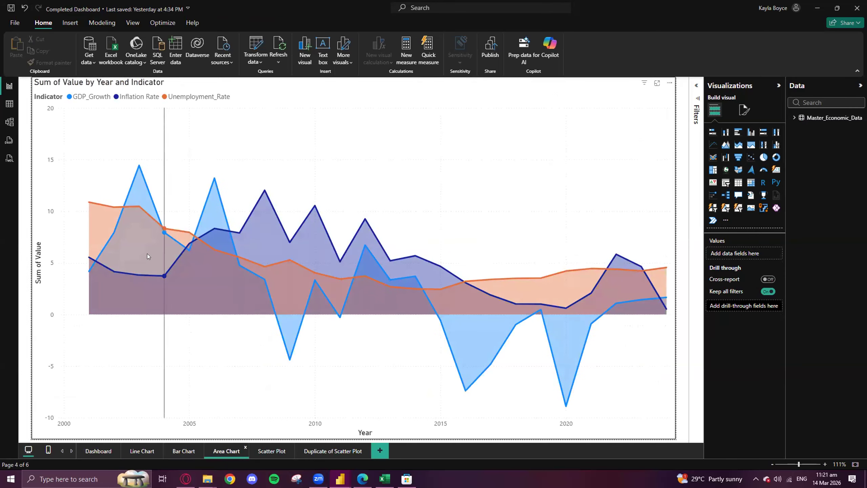
- View the Scatter Plot and Duplicate of Scatter Plot pages, play the yearly animation, and return to the Dashboard page
click(271, 451)
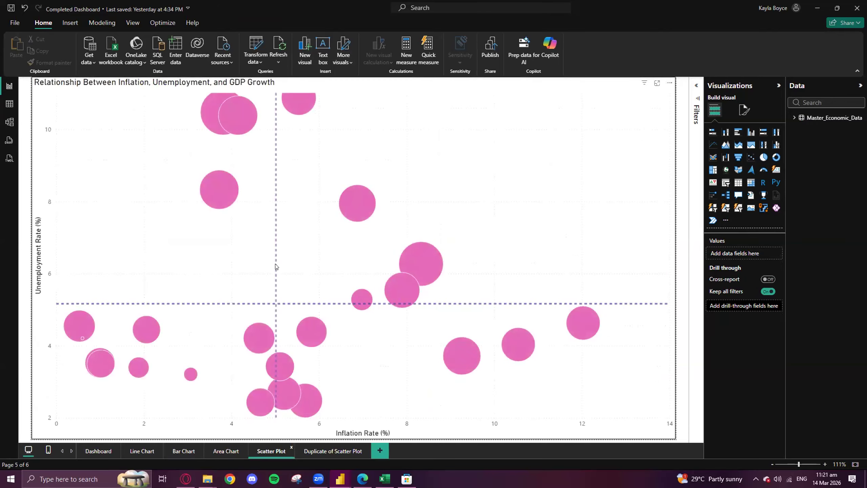
click(326, 452)
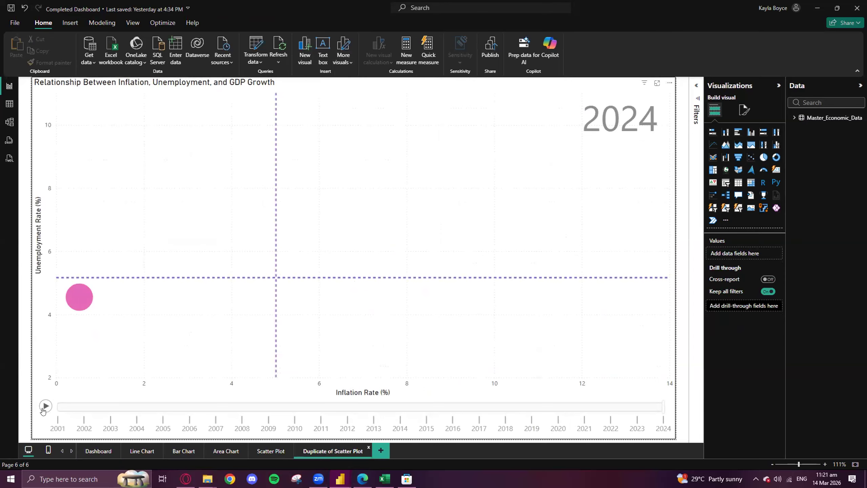
click(46, 406)
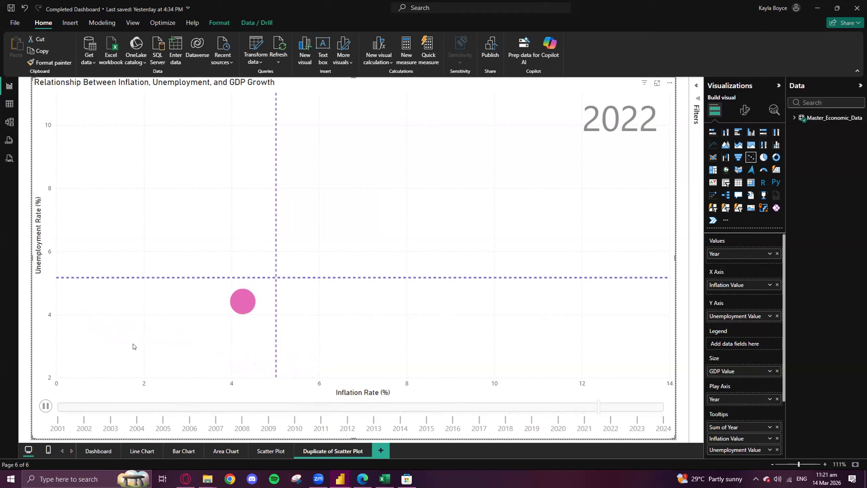
click(97, 450)
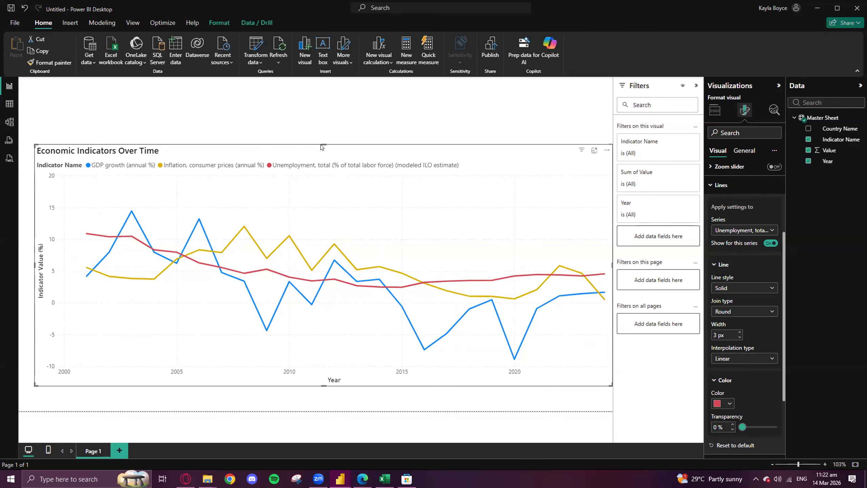
- Lower the top edge of the untitled report's line chart, and review the Completed Dashboard window before minimizing it
drag(323, 142, 321, 167)
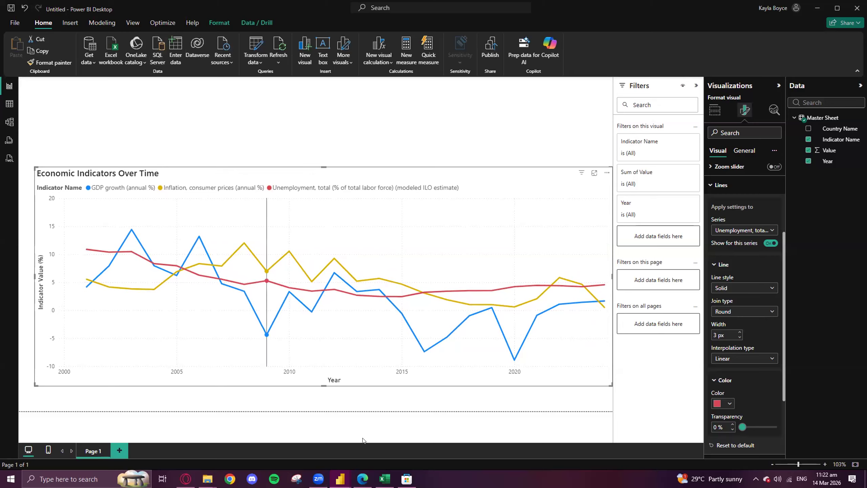
mouse_move(341, 477)
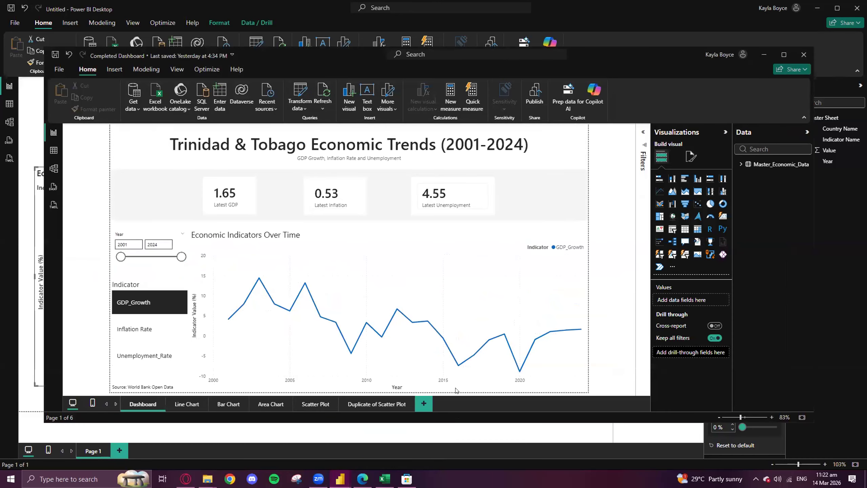
drag(603, 47, 602, 4)
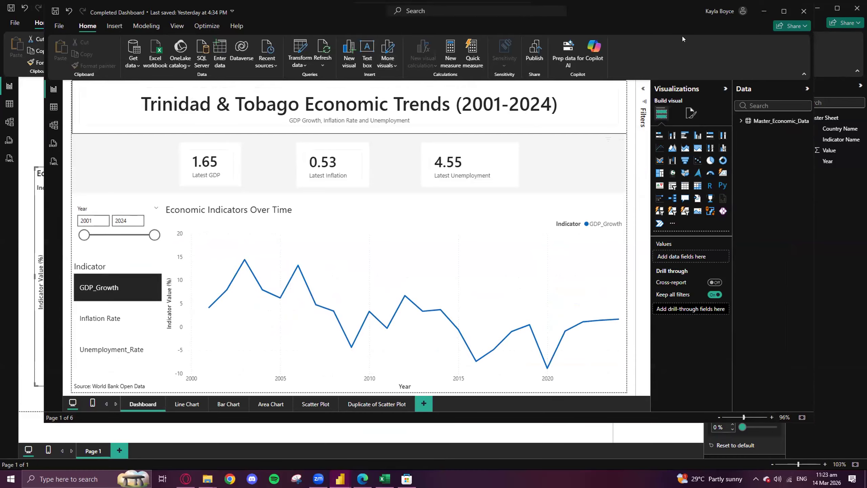
click(757, 13)
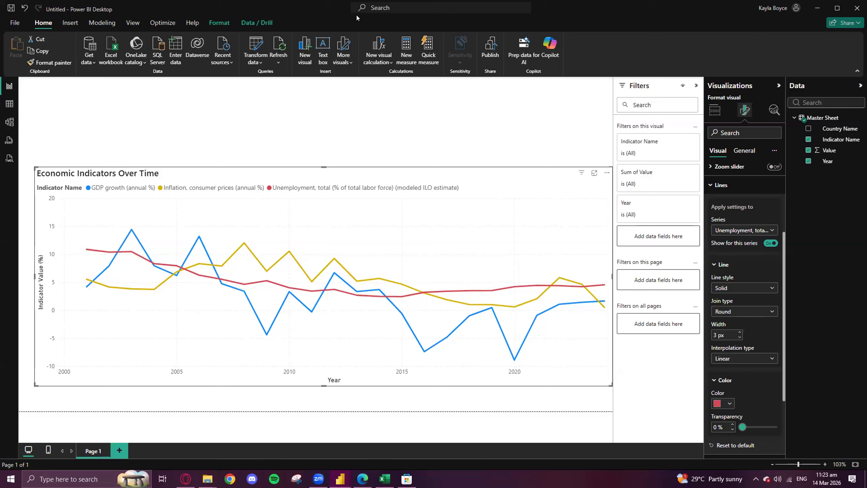
click(107, 25)
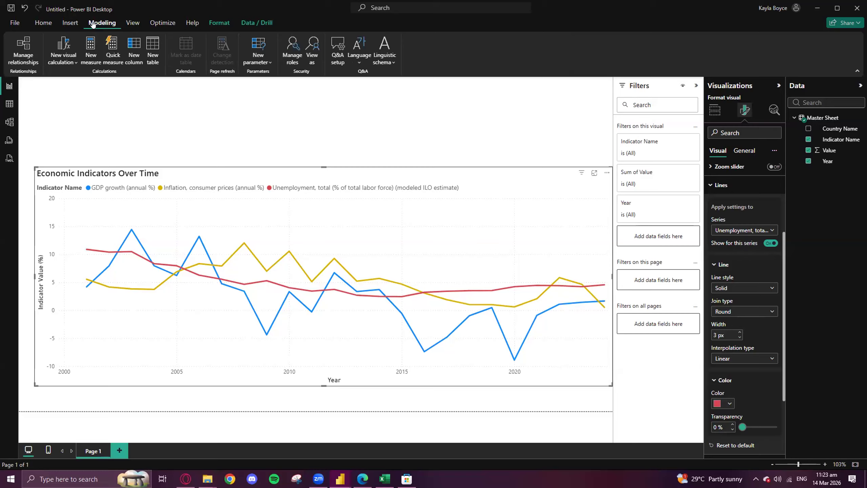
click(89, 57)
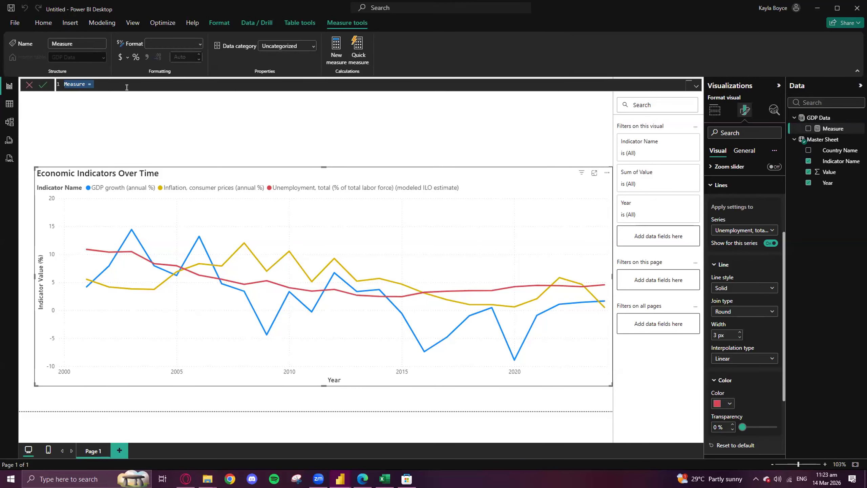
text(Sele)
key(BackSpace)
key(BackSpace)
key(BackSpace)
text(elected Year Range = VAR MinYear()
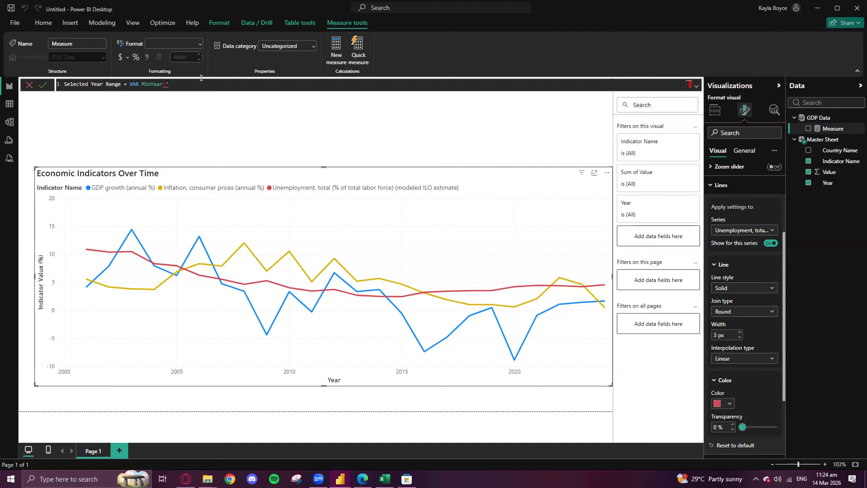
text(Master)
key(BackSpace)
key(BackSpace)
drag(183, 84, 54, 83)
key(BackSpace)
key(Return)
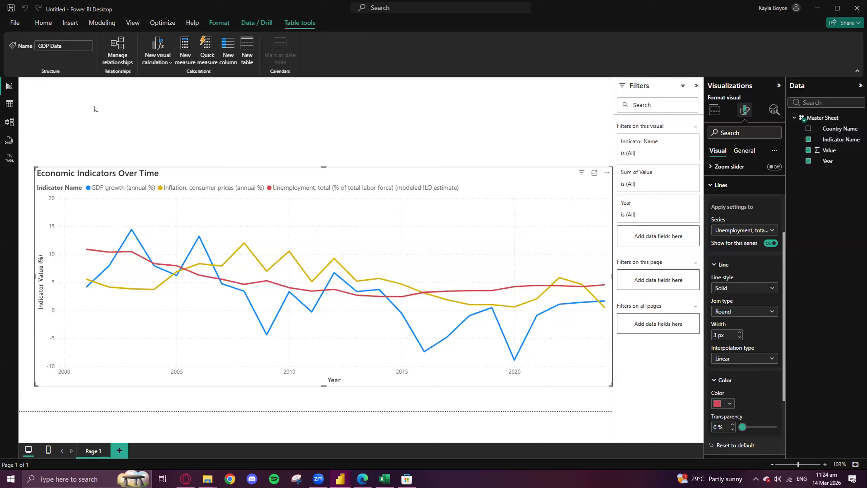
- Import the Master_Economic_Data table from the Excel workbook in the Cleaned Data folder
click(43, 22)
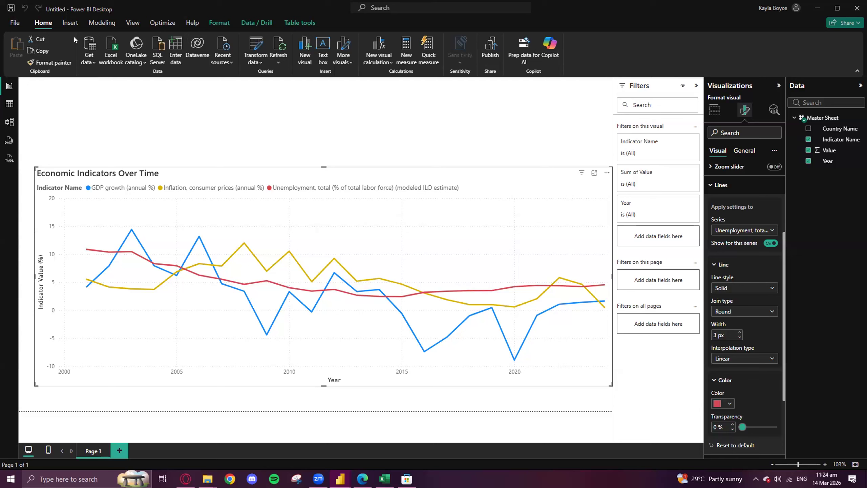
click(89, 60)
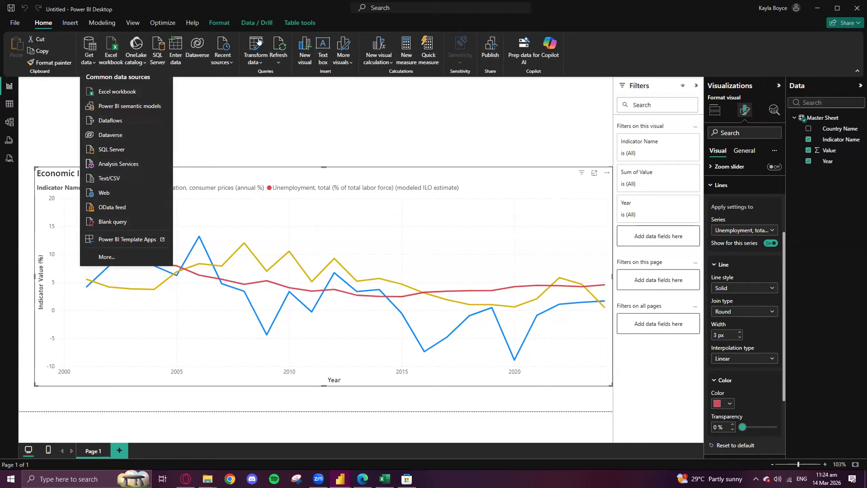
click(131, 91)
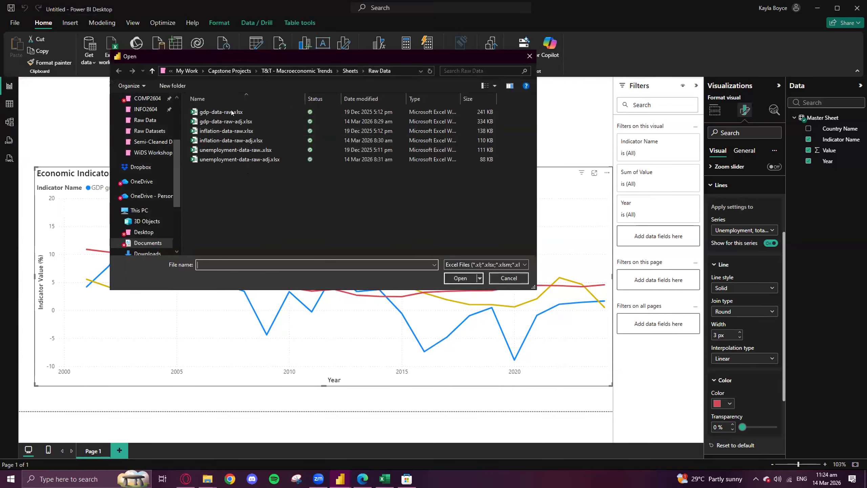
click(350, 71)
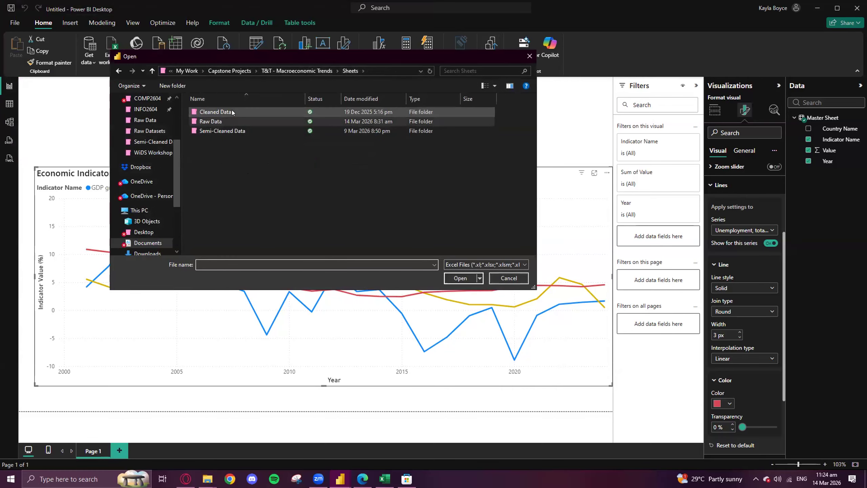
double_click(228, 111)
double_click(220, 112)
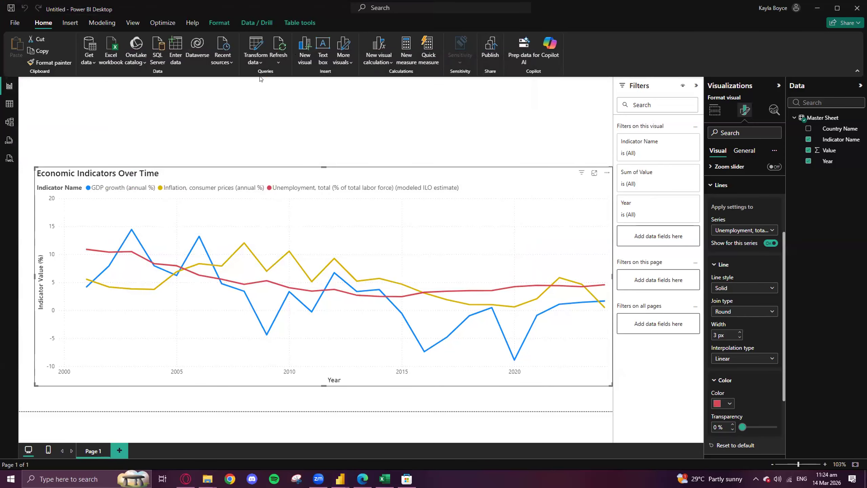
click(262, 152)
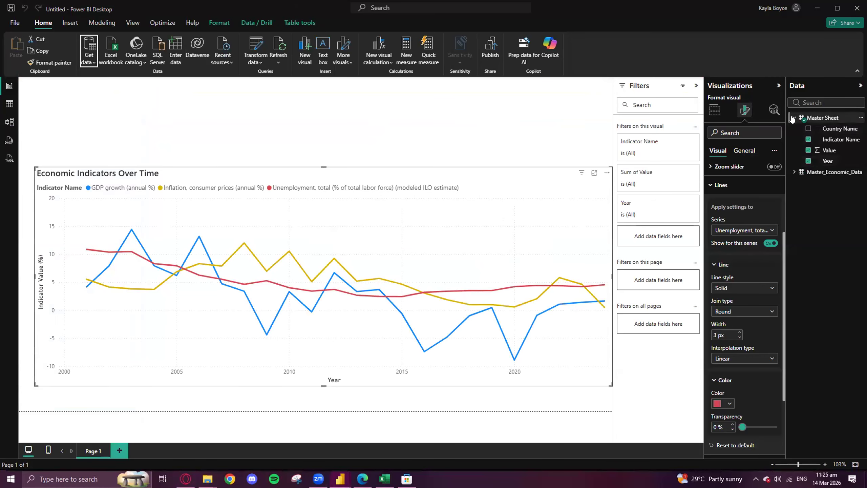
- Deselect the chart and start a new measure called Selected Year Range that declares the variable MinYear
click(204, 113)
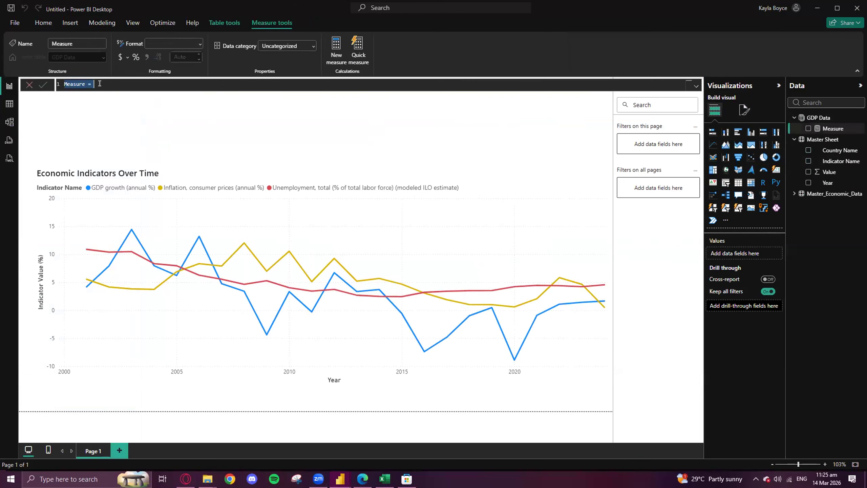
text(Selec)
text(ted )
text(Year Range)
text( - )
text(VAR M)
text(in)
text(Year)
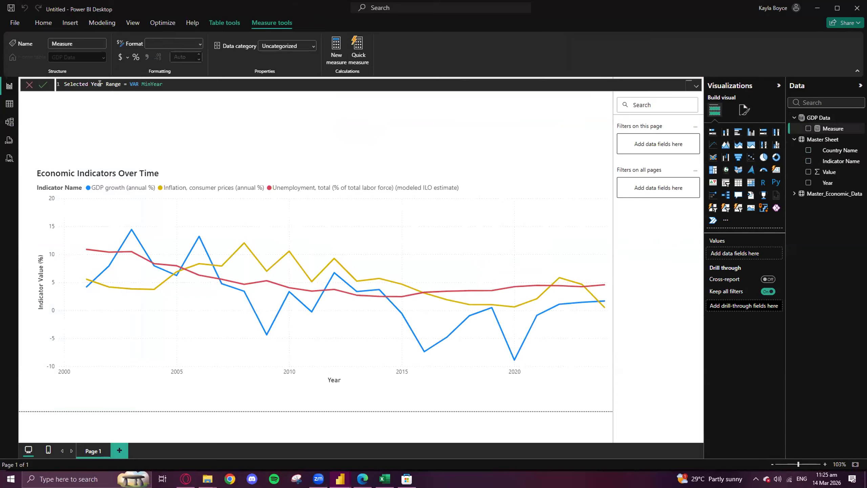
text( = )
text(MIN)
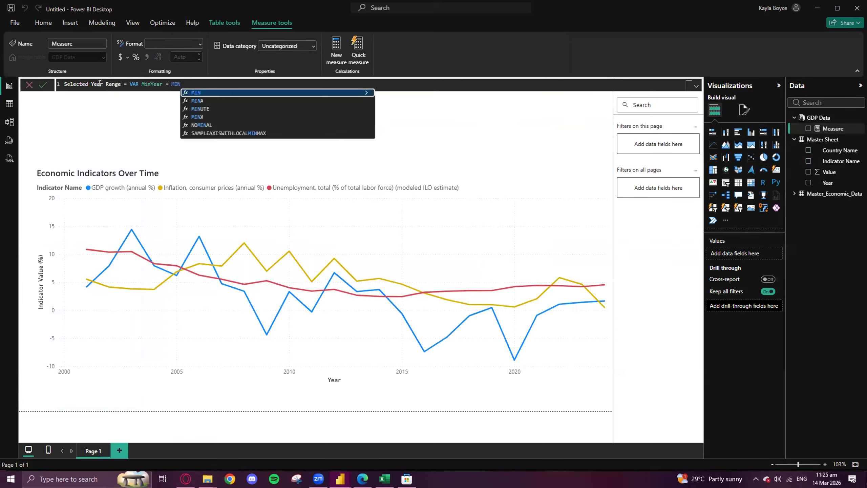
text((')
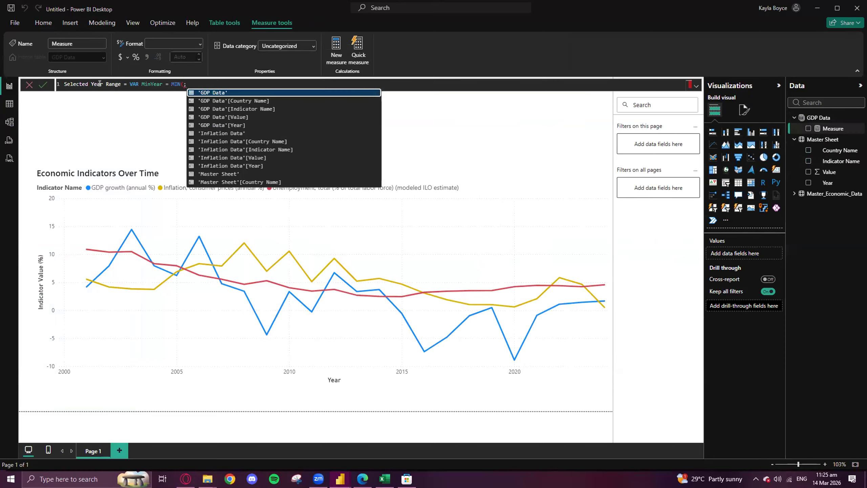
- Define MinYear in the Selected Year Range measure as MIN('Master_Economic_Data'[Year])
key(Down)
key(Down)
key(Down)
key(Down)
key(Down)
key(Down)
key(Down)
key(Down)
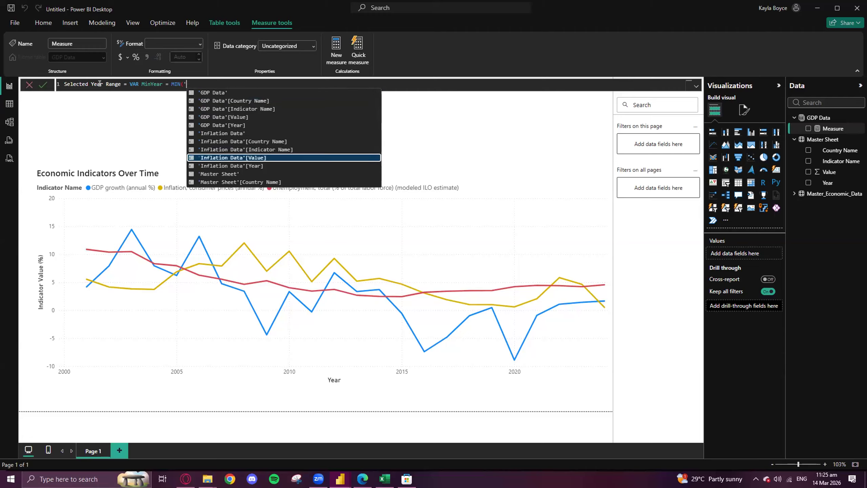
key(Down)
key(Down)
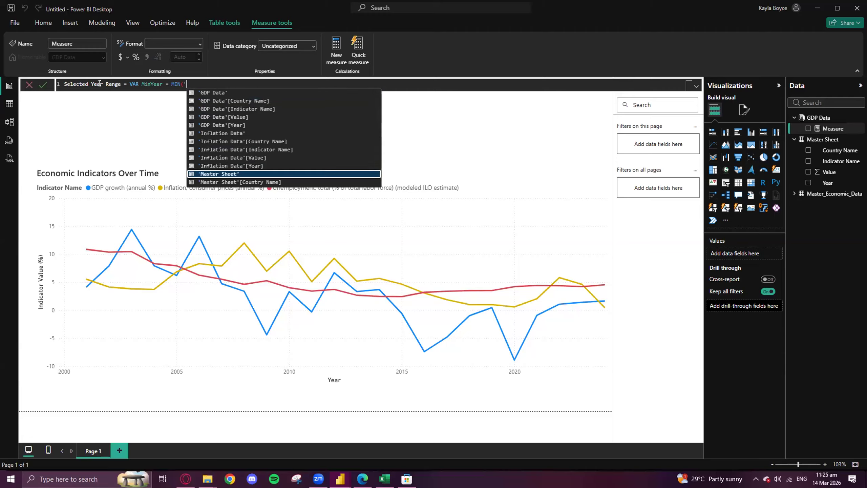
key(Down)
key(Down)
key(Down)
key(Down)
key(Down)
key(Down)
key(Down)
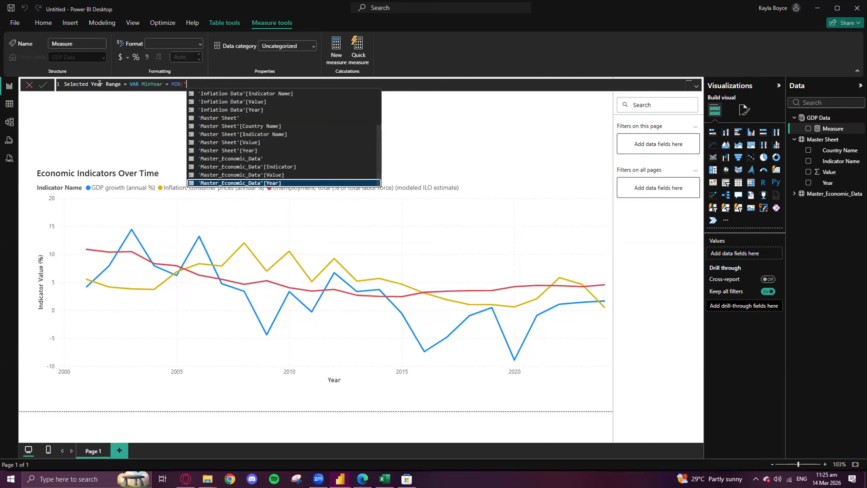
key(Down)
key(Tab)
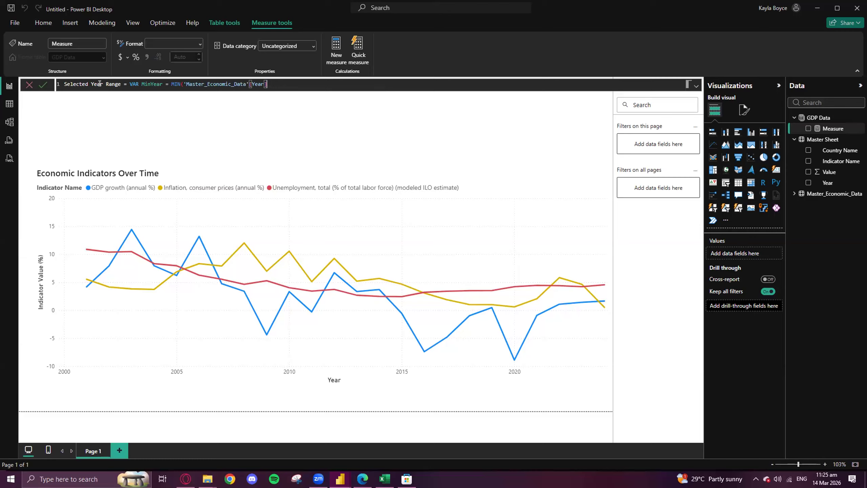
text() VAR MaxYear = MAX()
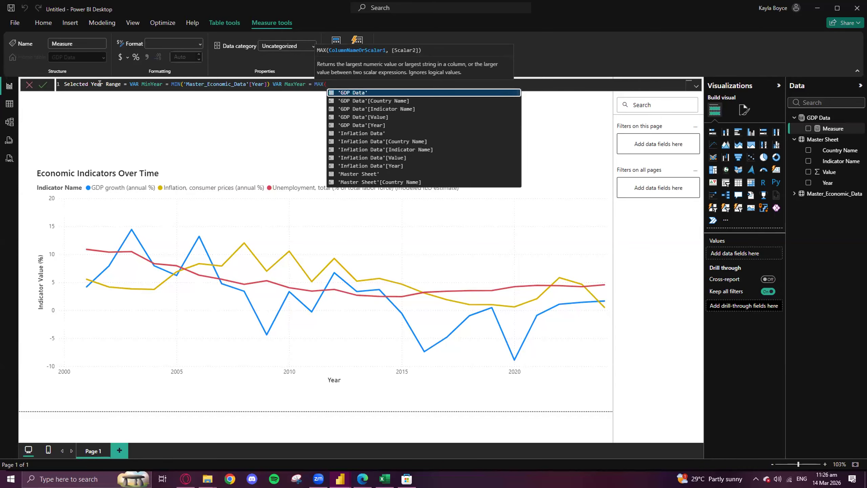
text(')
- Add VAR MaxYear = MAX( to the Selected Year Range measure and browse the suggested columns for its argument
key(Down)
key(Down)
key(Down)
key(Down)
key(Down)
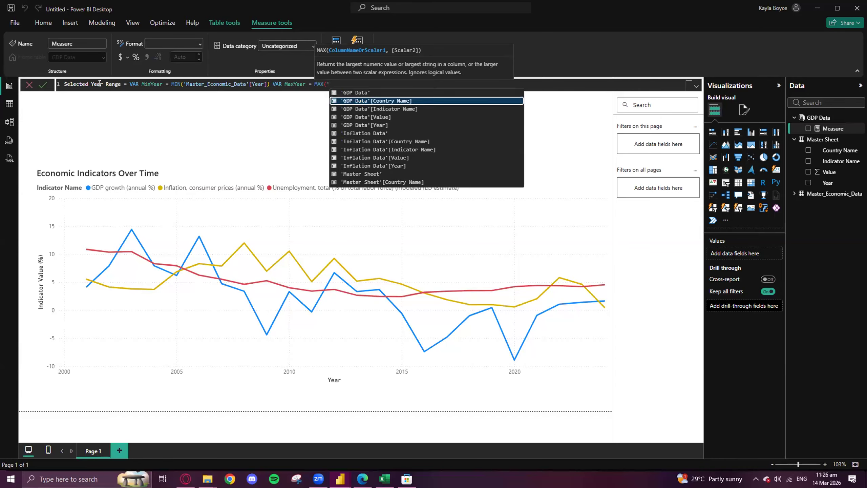
key(Down)
key(Down)
key(Down)
key(Down)
key(Down)
key(Down)
key(Down)
key(Down)
key(Down)
key(Down)
key(Down)
key(Down)
key(Down)
key(Down)
key(Down)
key(Down)
key(Down)
key(Down)
key(Down)
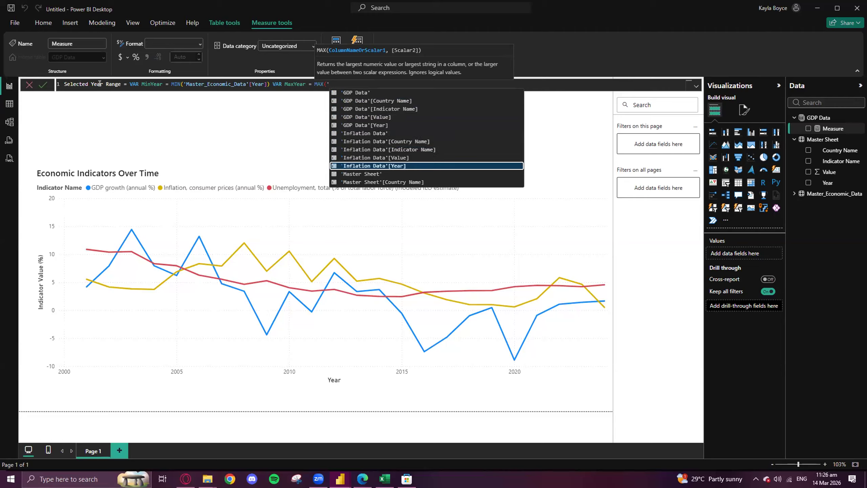
key(Up)
key(Up)
key(Up)
key(Up)
key(Up)
key(Up)
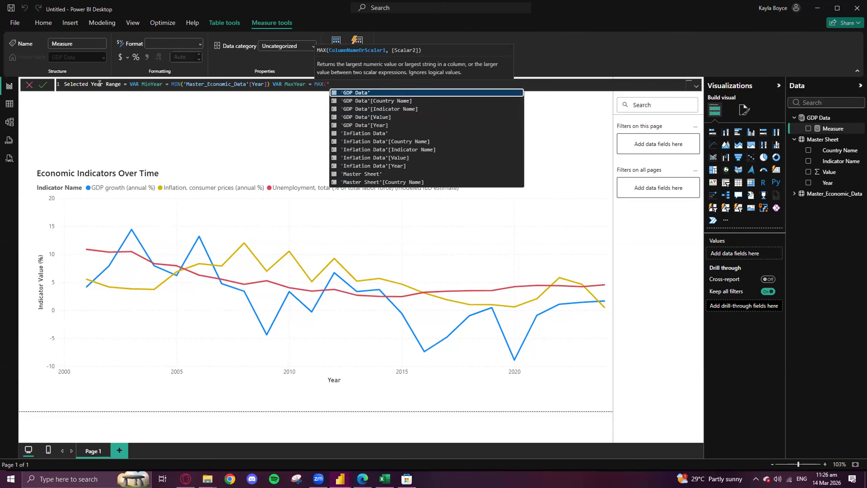
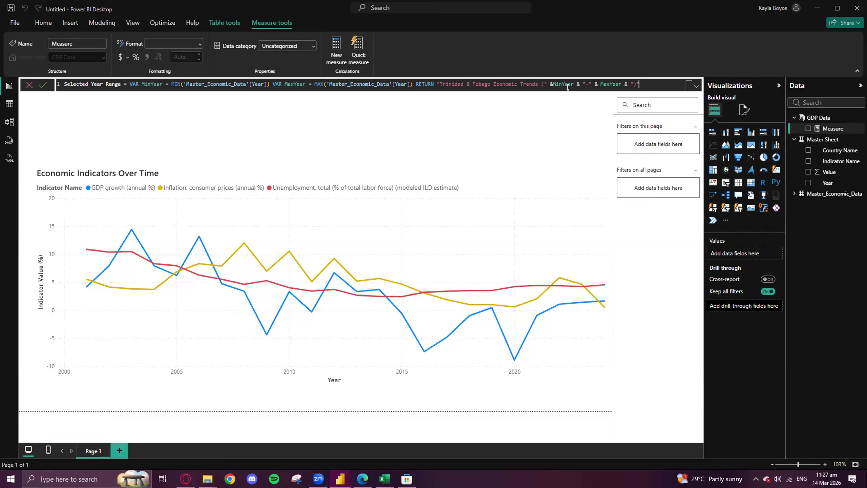
- Commit the completed Selected Year Range measure
key(ctrl+a)
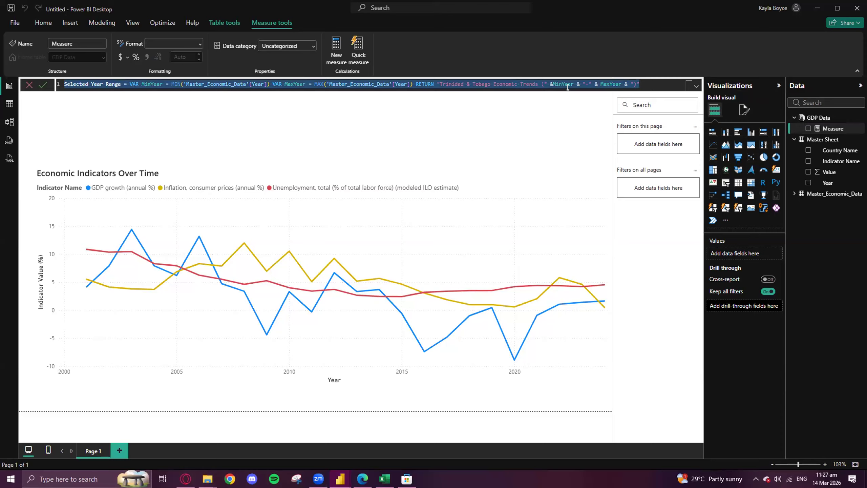
key(Return)
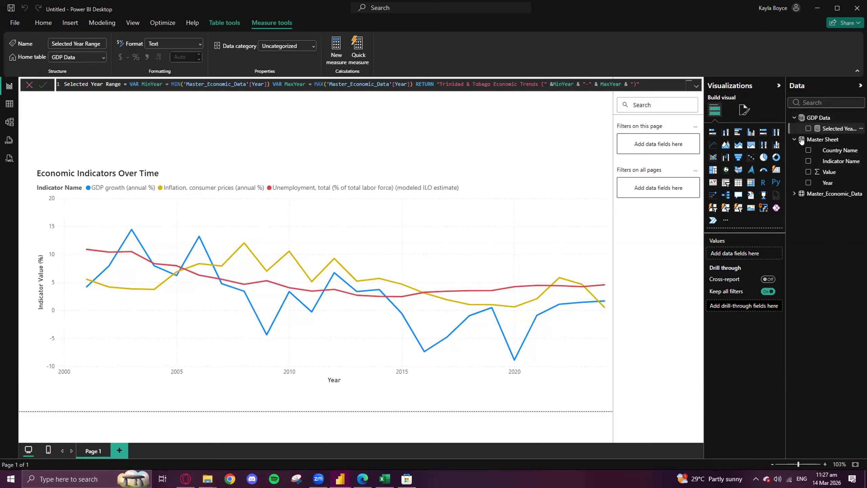
mouse_move(824, 129)
mouse_down()
mouse_move(827, 149)
mouse_move(824, 135)
mouse_up()
click(862, 129)
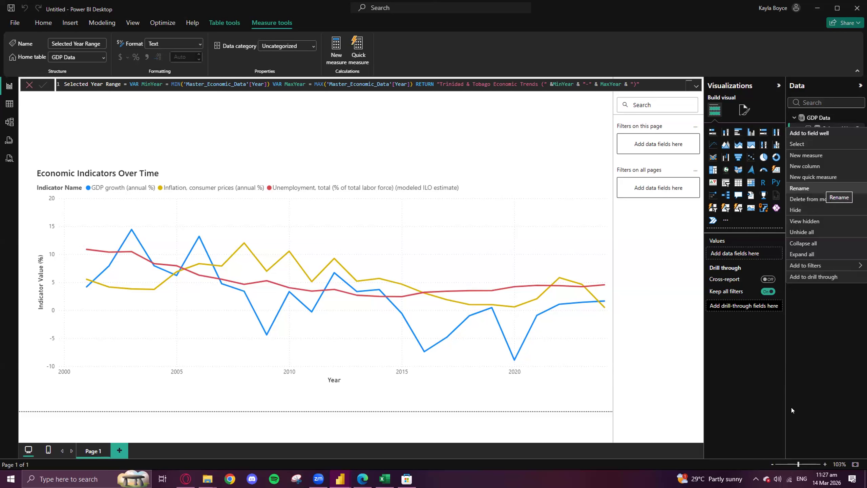
click(825, 342)
drag(788, 128, 835, 197)
drag(861, 129, 855, 144)
click(861, 128)
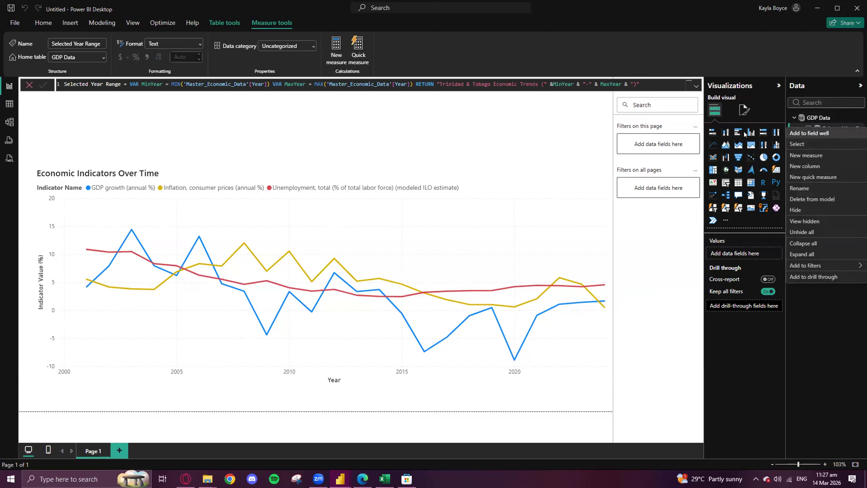
click(160, 199)
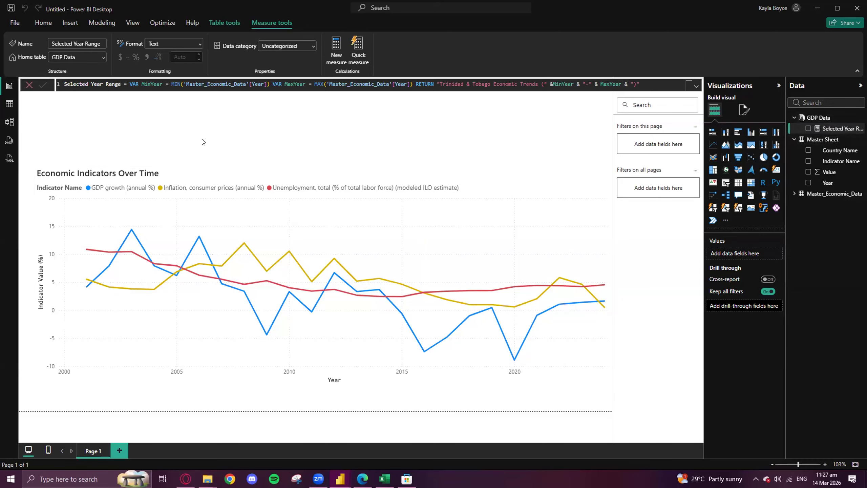
drag(827, 182, 756, 218)
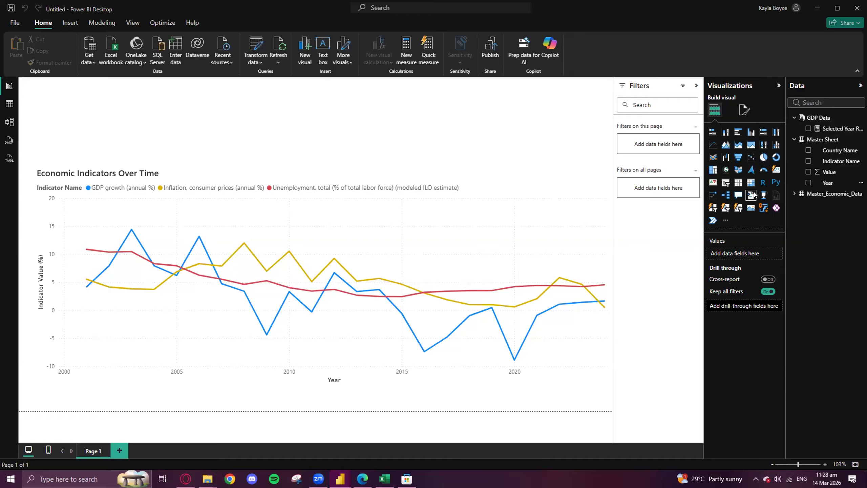
- Add a card visual as a shallow banner above the line chart and show the Selected Year Range measure in it
click(776, 171)
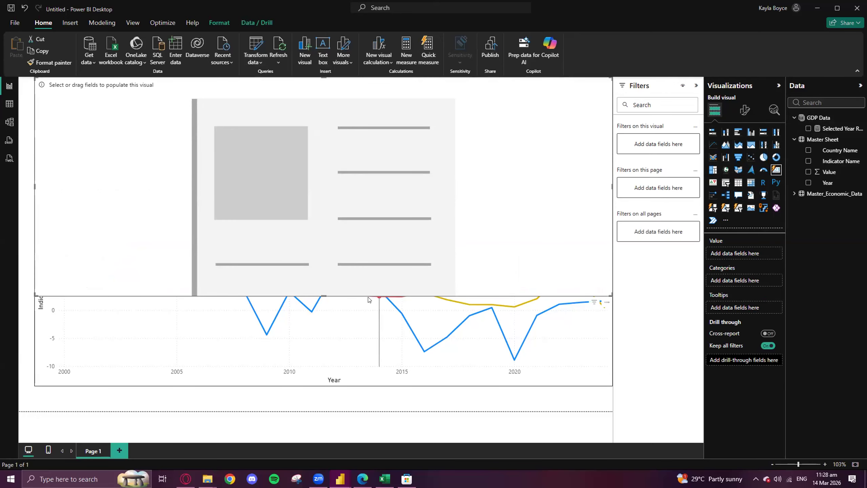
drag(323, 294, 366, 135)
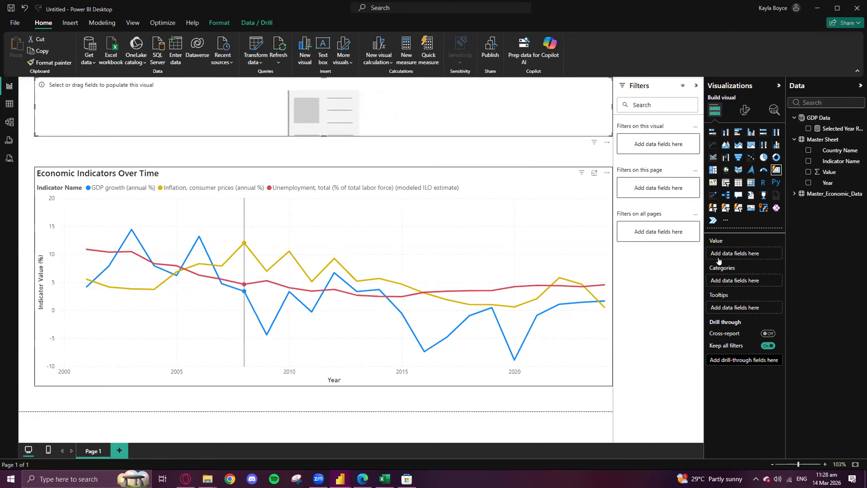
drag(836, 129, 337, 101)
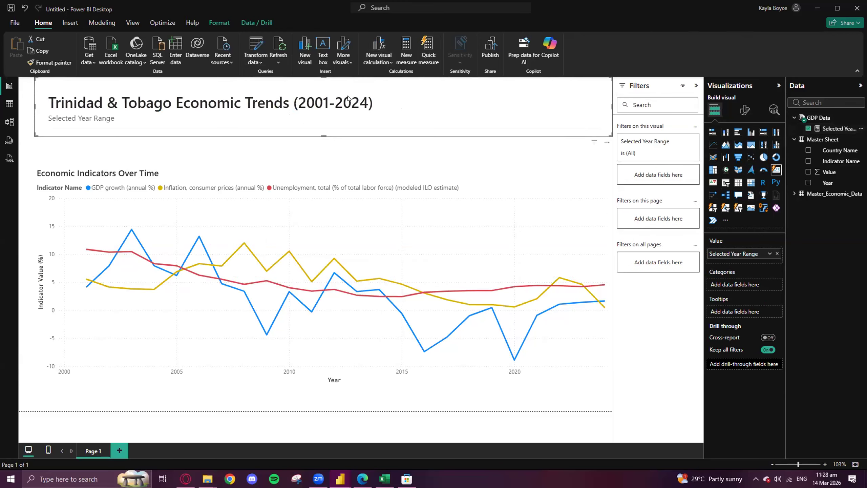
- Set the card shape of the Selected Year Range visual to Rectangle
click(744, 110)
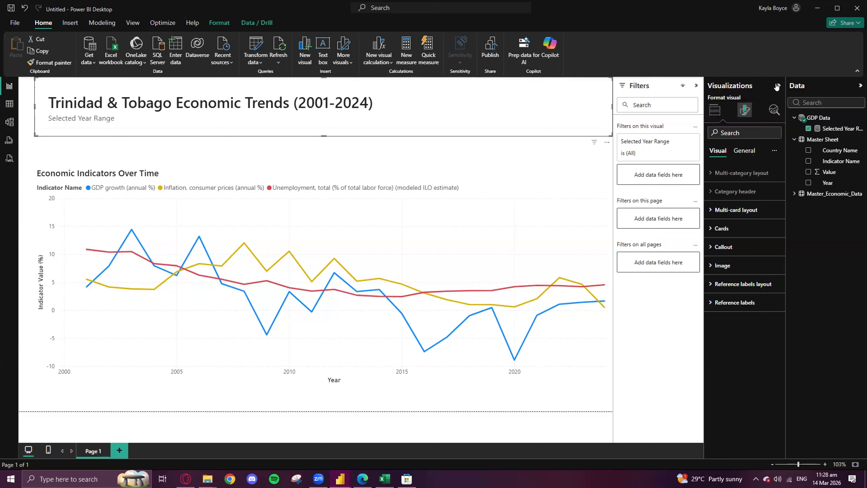
click(720, 228)
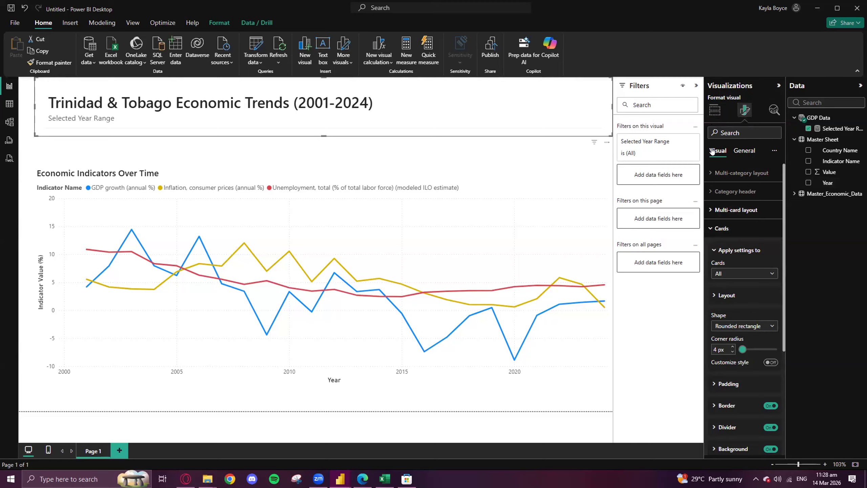
scroll(727, 296, down, 2)
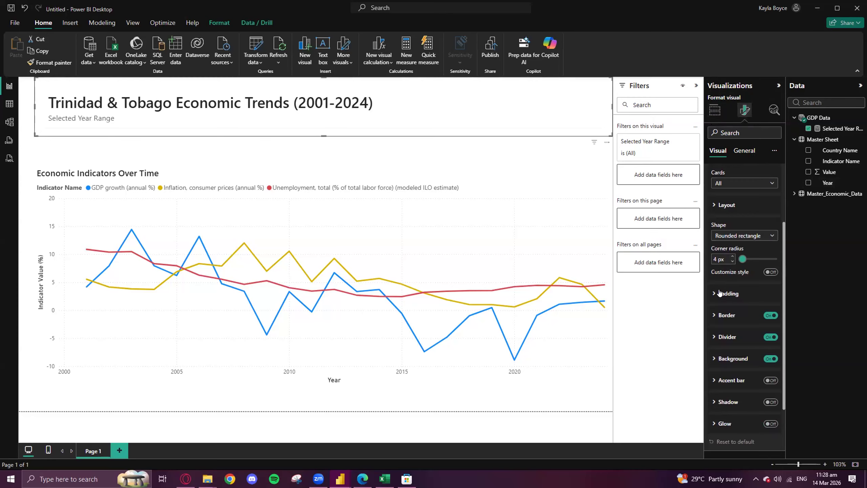
scroll(724, 341, down, 2)
scroll(729, 255, up, 2)
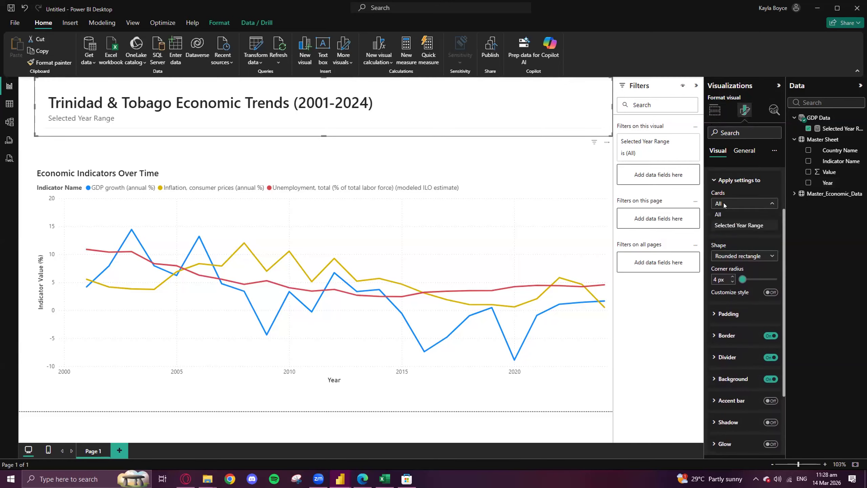
drag(743, 279, 738, 280)
click(737, 255)
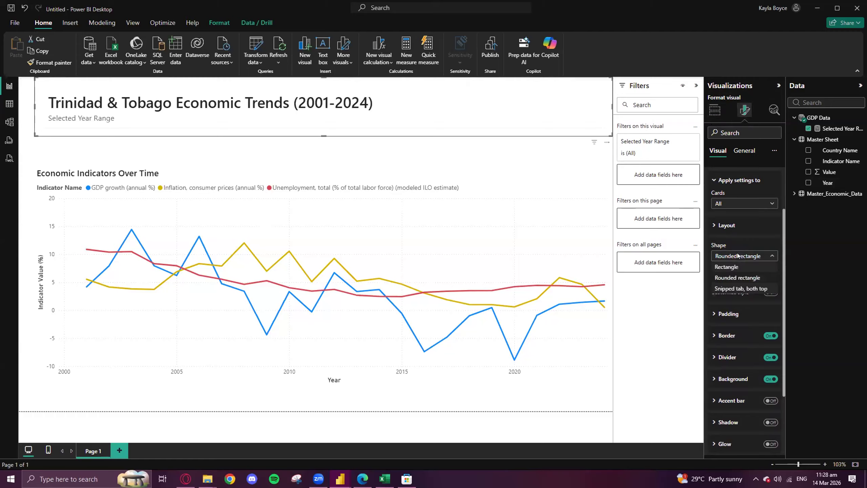
click(735, 266)
click(736, 257)
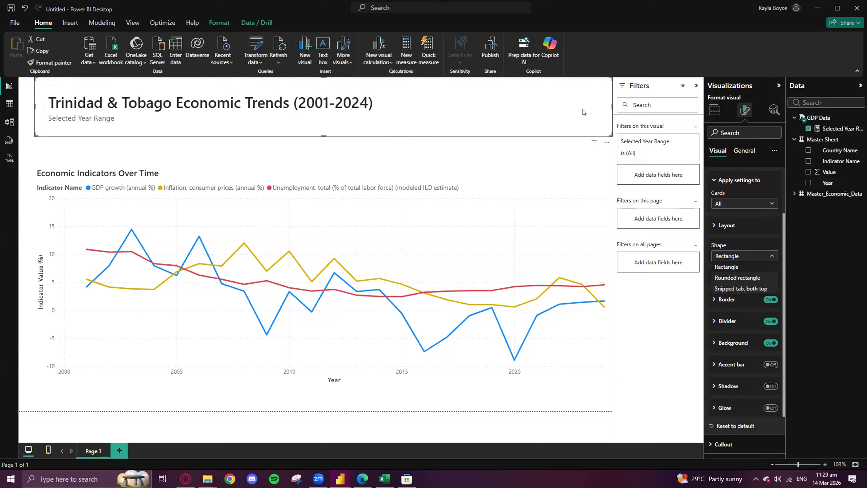
click(739, 266)
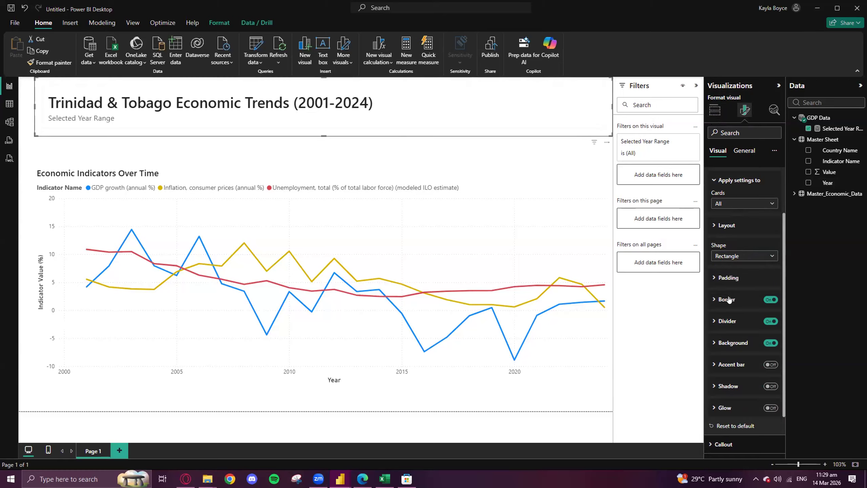
- Try a purple border colour on the title card and reset the border colour to its default
click(714, 299)
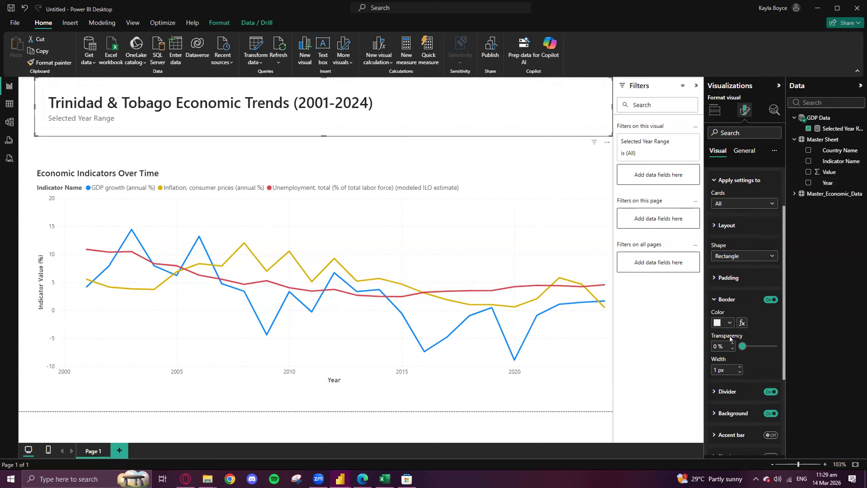
click(729, 322)
click(787, 207)
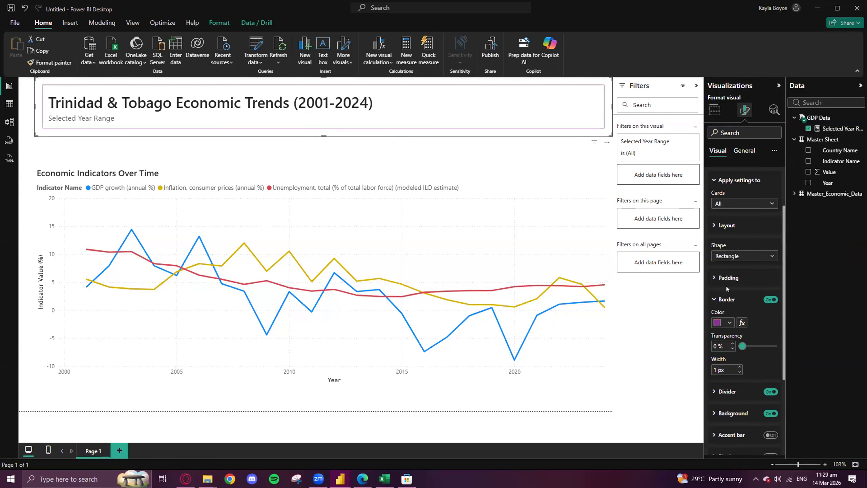
click(730, 324)
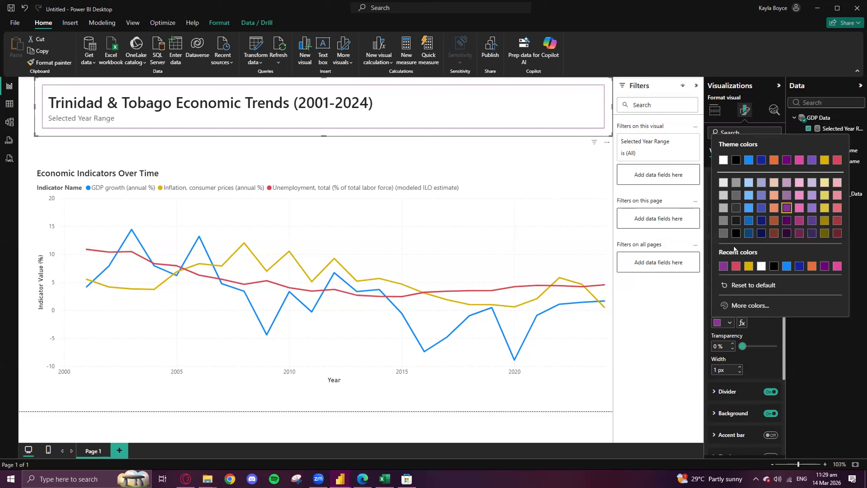
click(737, 284)
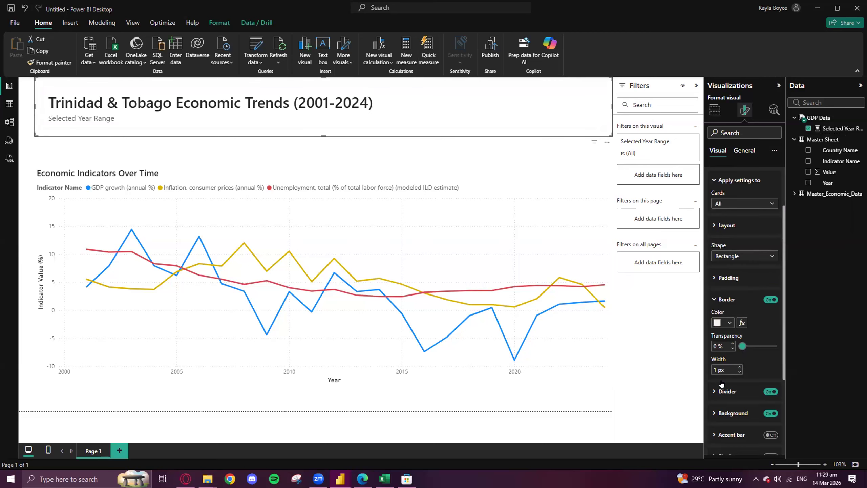
- Reduce the title card's height and shorten the line chart from its upper edge to widen the gap between them
scroll(721, 386, down, 3)
scroll(719, 364, down, 1)
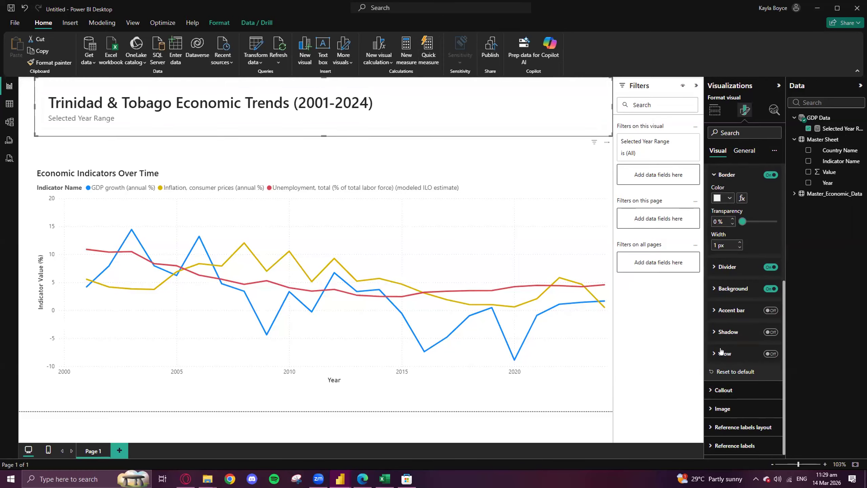
drag(322, 131, 323, 114)
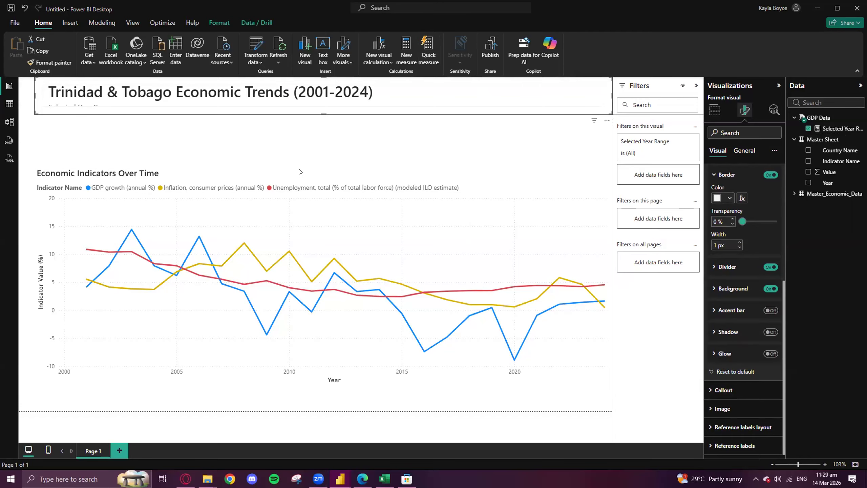
click(300, 172)
drag(322, 165, 325, 199)
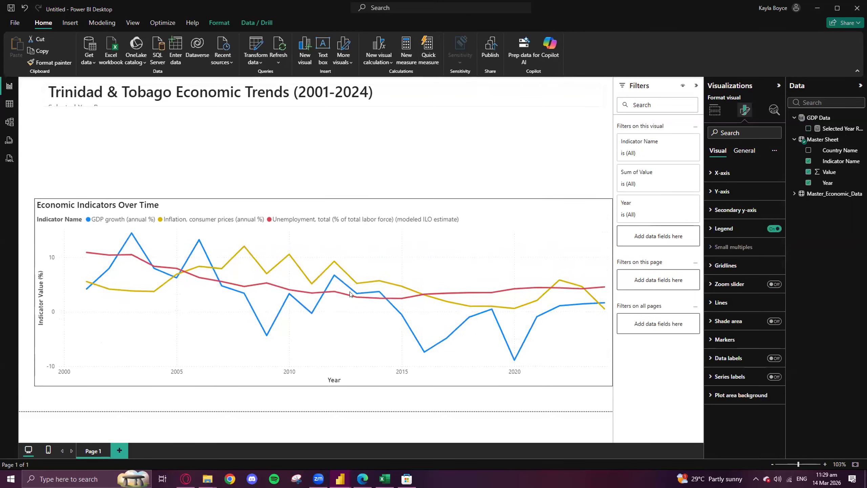
- Check the Completed Dashboard report for reference, and start a new measure in the untitled report defined as Latest GDP = CALCULATE(
mouse_move(341, 479)
click(287, 436)
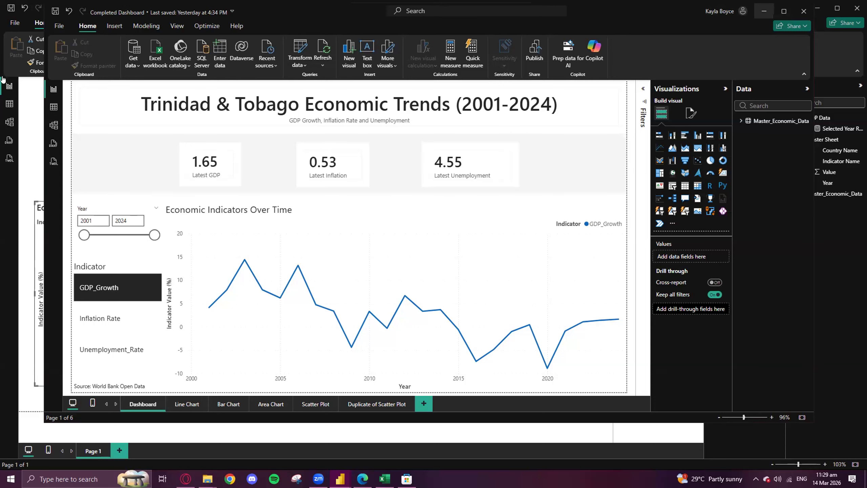
click(764, 12)
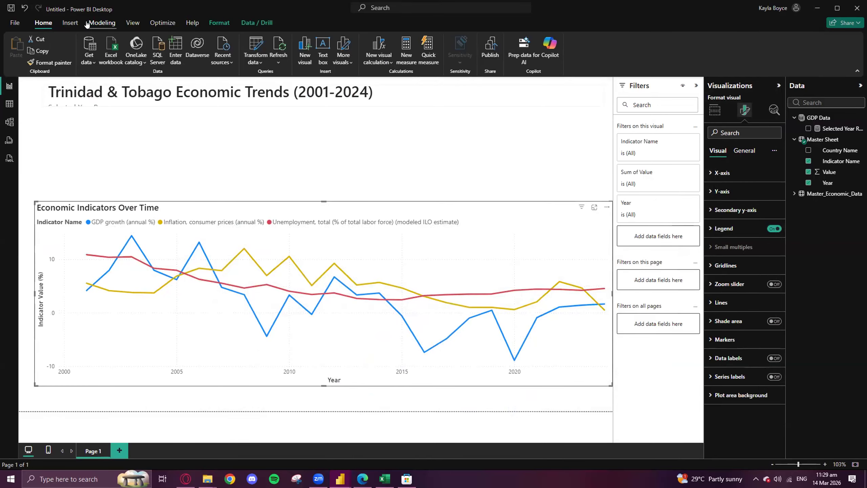
click(100, 24)
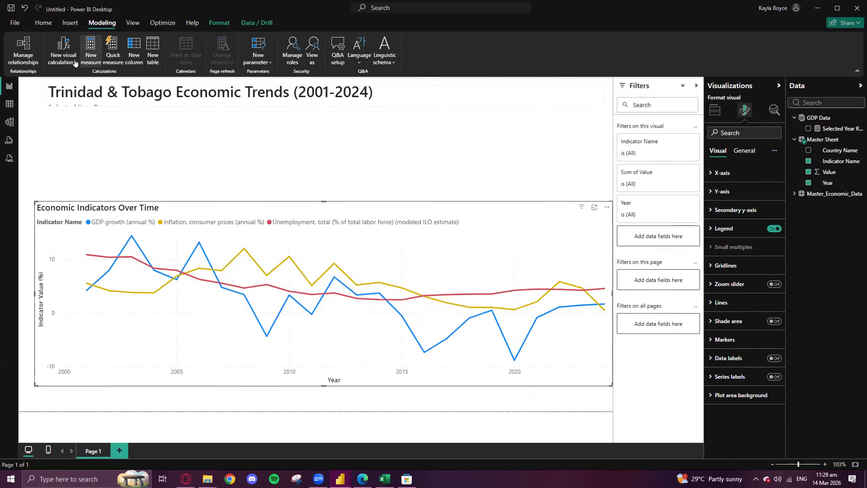
click(91, 50)
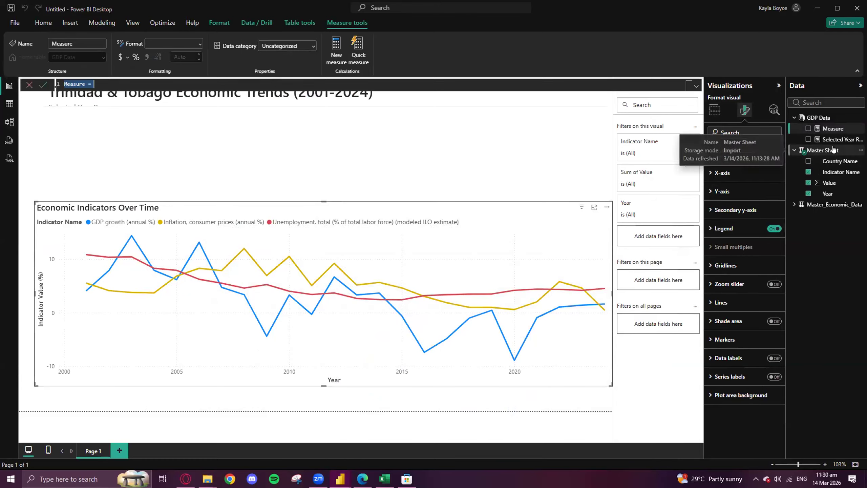
text(L)
text(ate)
text(CALCULATE)
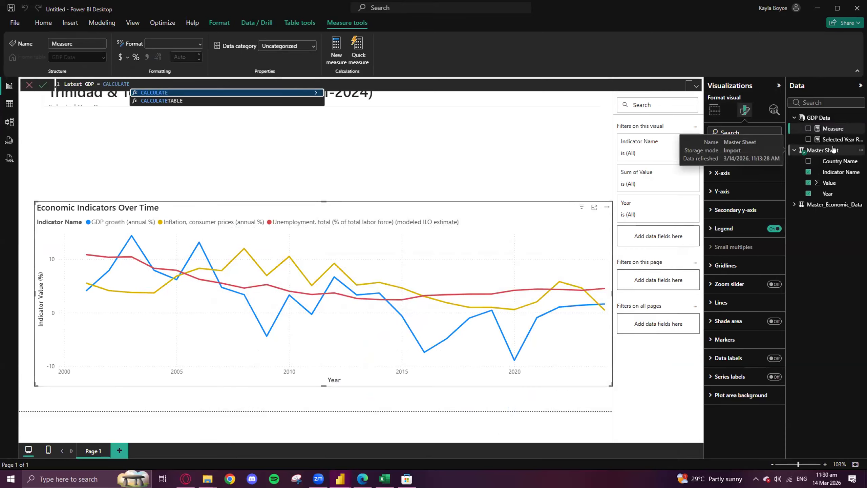
text(()
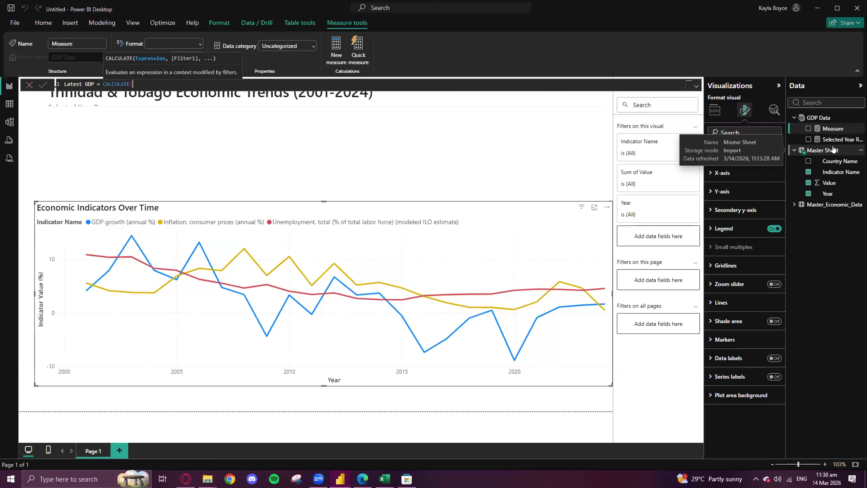
text(MAX)
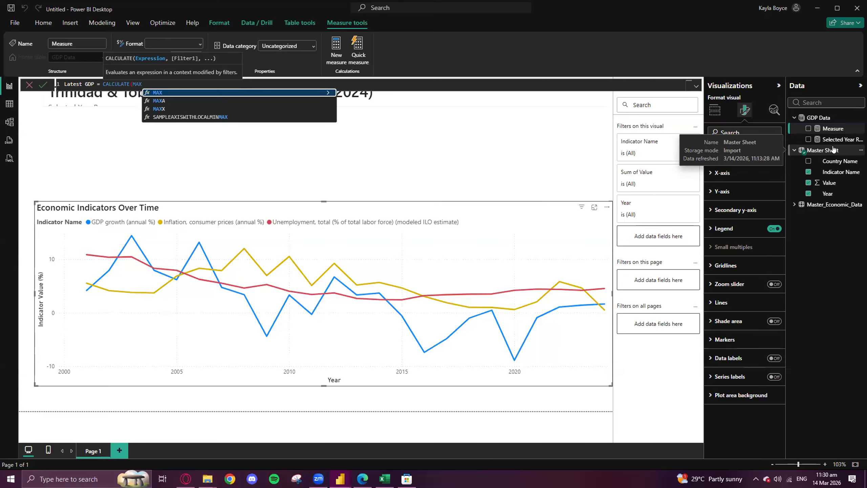
text(')
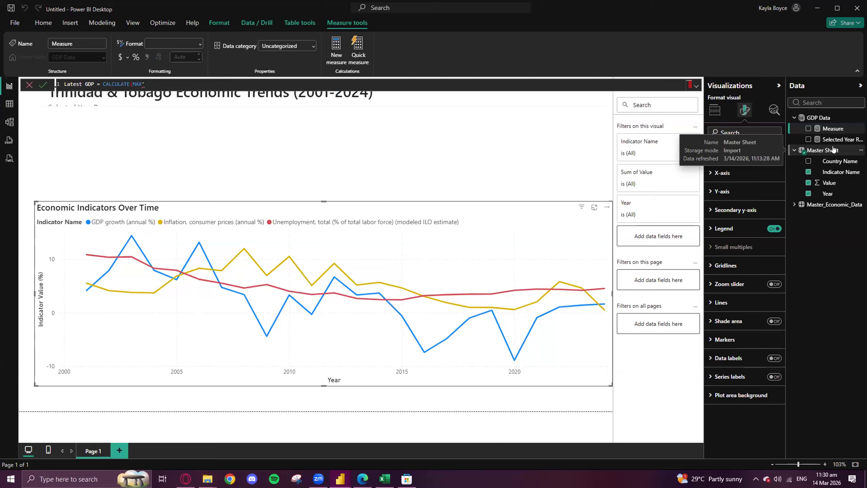
- Enter MAX('Master_Economic_Data'[Value]) as the expression inside CALCULATE in the Latest GDP measure
key(BackSpace)
key(BackSpace)
key(BackSpace)
text(AX(')
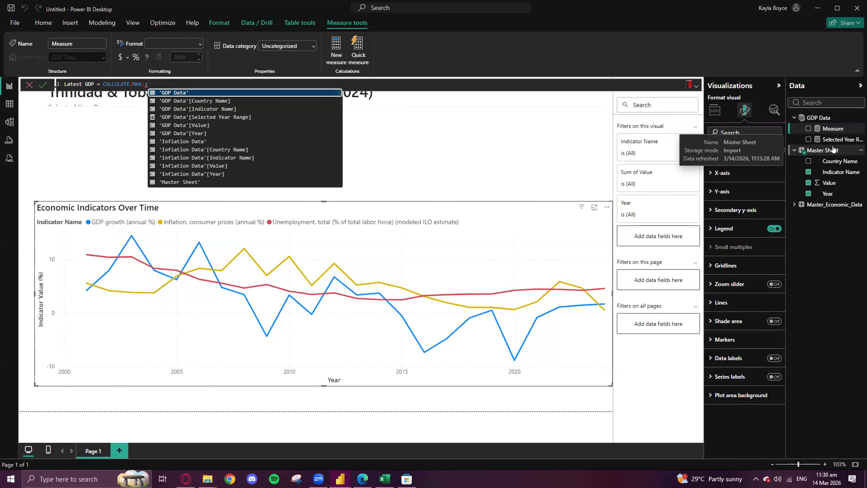
key(Down)
key(Down)
key(Down)
key(Down)
key(Down)
key(Down)
key(Down)
key(Down)
key(Down)
key(Down)
key(Down)
key(Down)
key(Down)
key(Down)
key(Down)
key(Down)
key(Down)
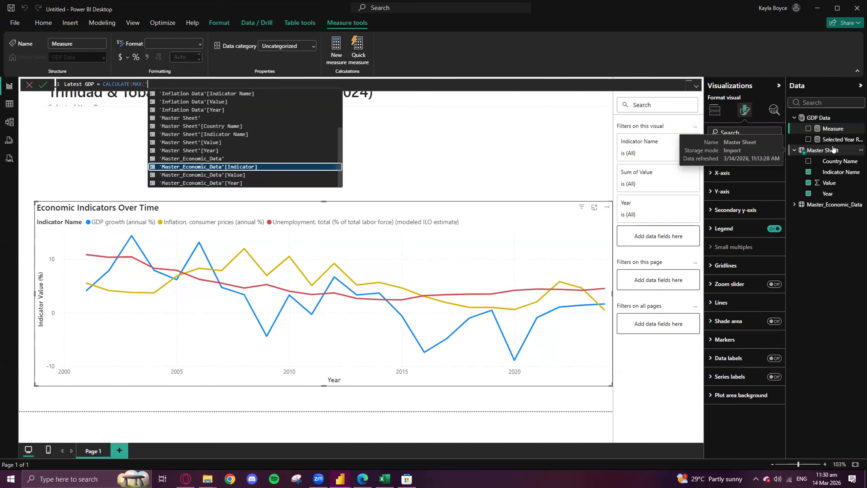
key(Down)
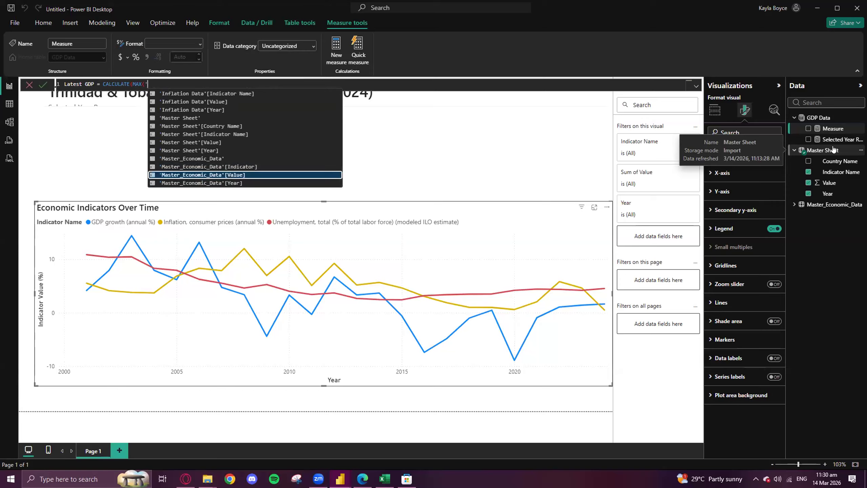
key(Tab)
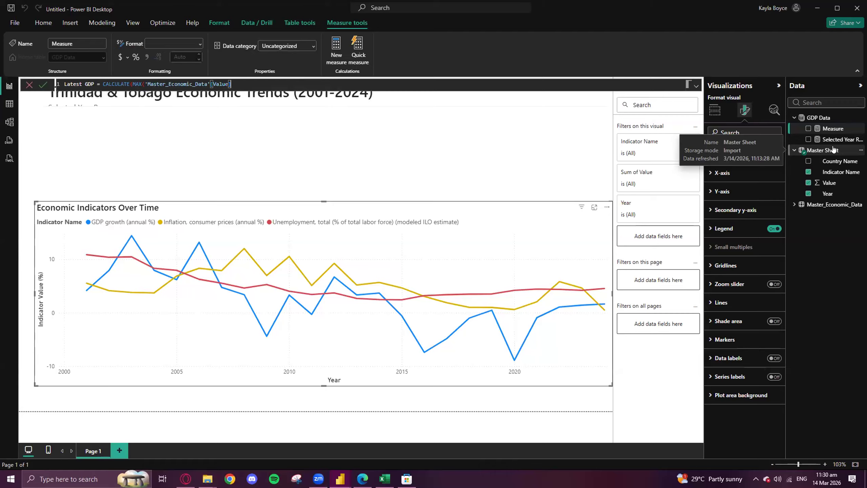
text(),)
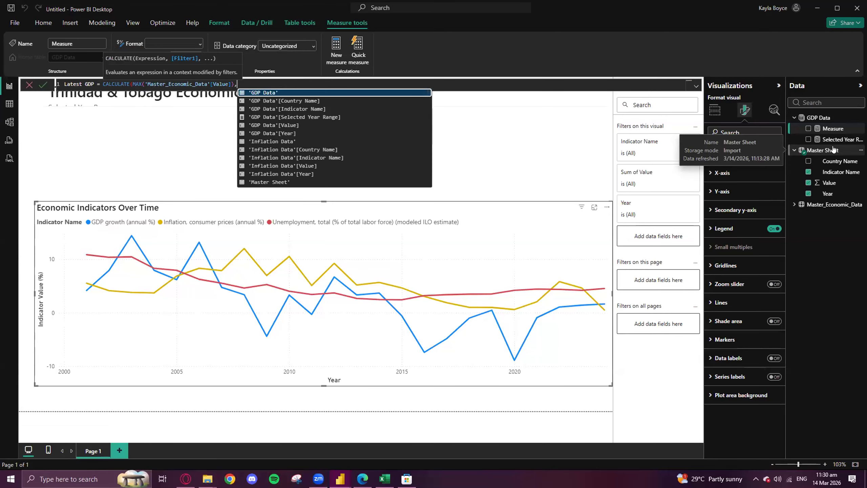
- Add the filter 'Master_Economic_Data'[Indicator] = "GDP_Growth" to the CALCULATE formula of Latest GDP
key(Up)
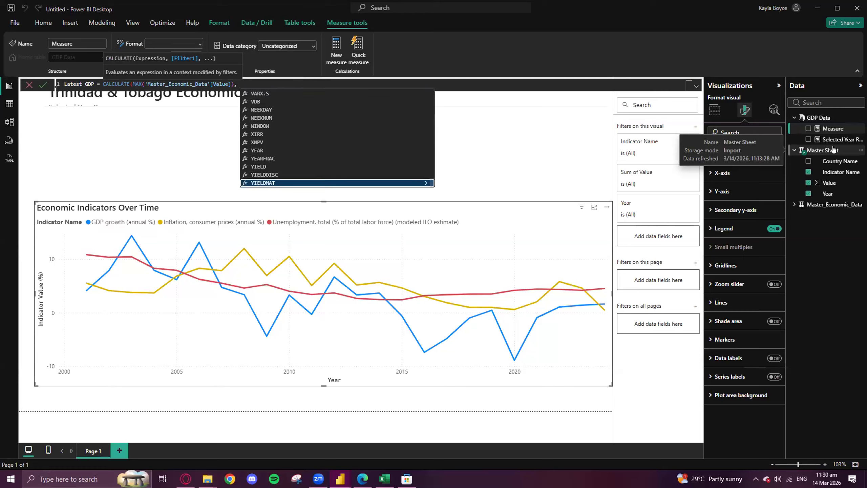
key(Down)
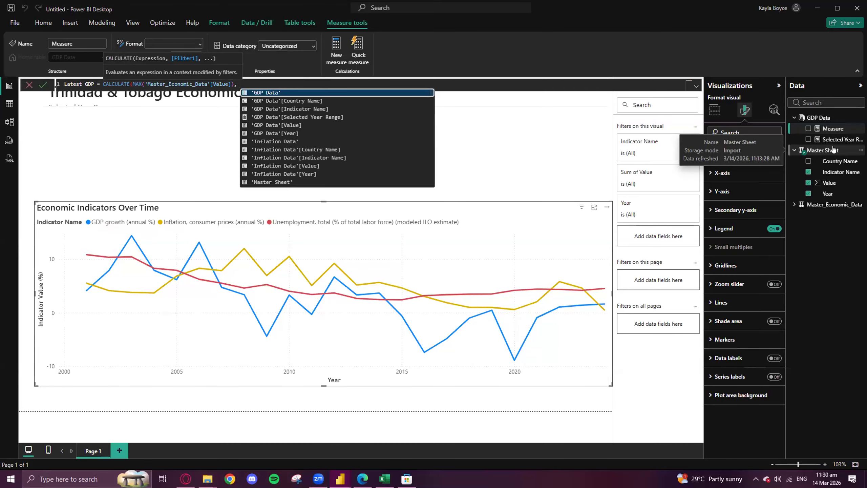
text(')
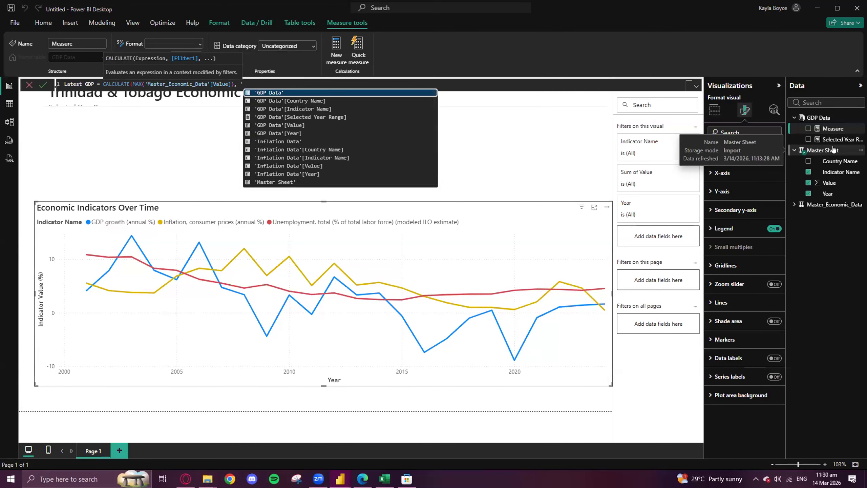
key(Down)
key(Down)
key(Down)
key(Down)
key(Down)
key(Down)
key(Down)
key(Down)
key(Down)
key(Down)
key(Down)
key(Down)
key(Down)
key(Down)
key(Down)
key(Down)
key(Down)
key(Down)
key(Down)
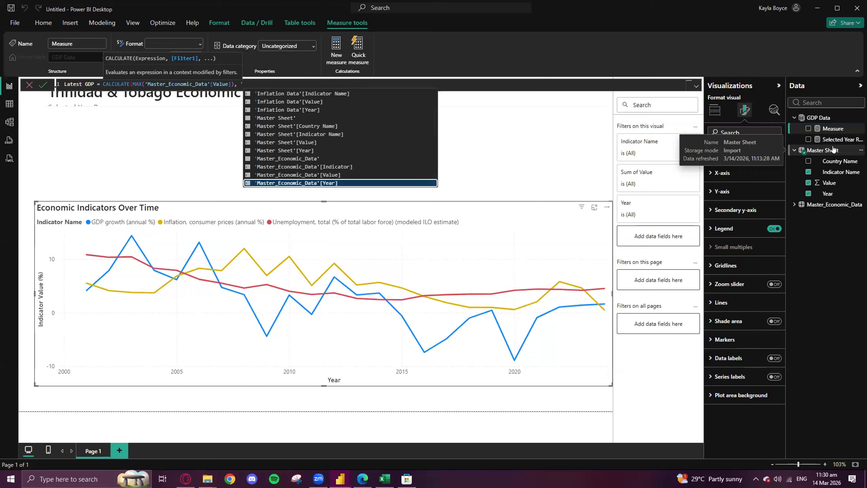
key(Up)
key(Up)
key(Tab)
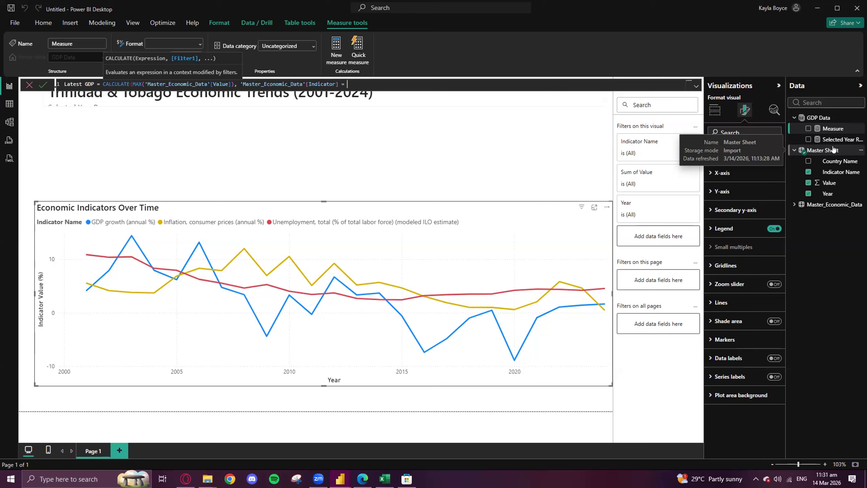
text(= "GDP_Growth", )
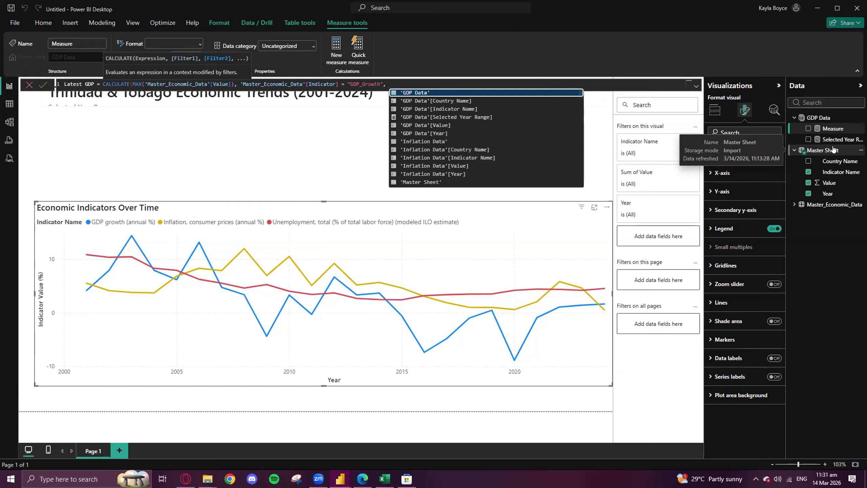
text(')
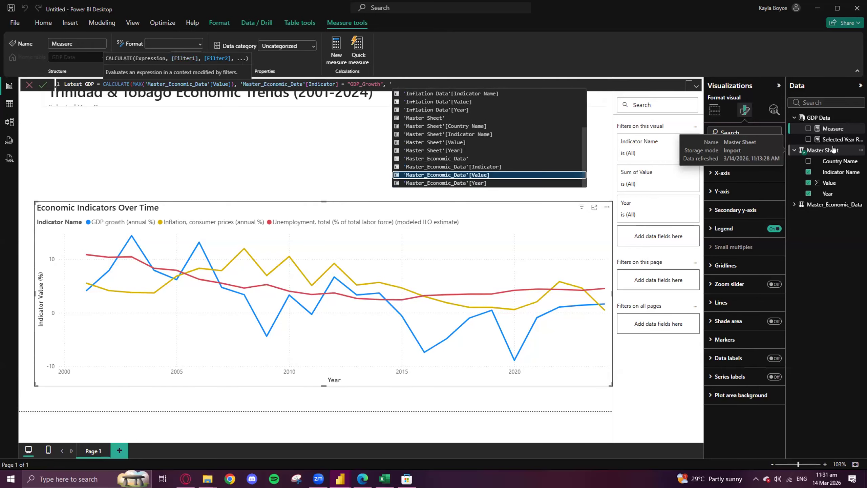
- Add the filter 'Master_Economic_Data'[Year] = MAX('Master_Economic_Data'[Year]), close the CALCULATE formula and commit the Latest GDP measure
key(Down)
key(Tab)
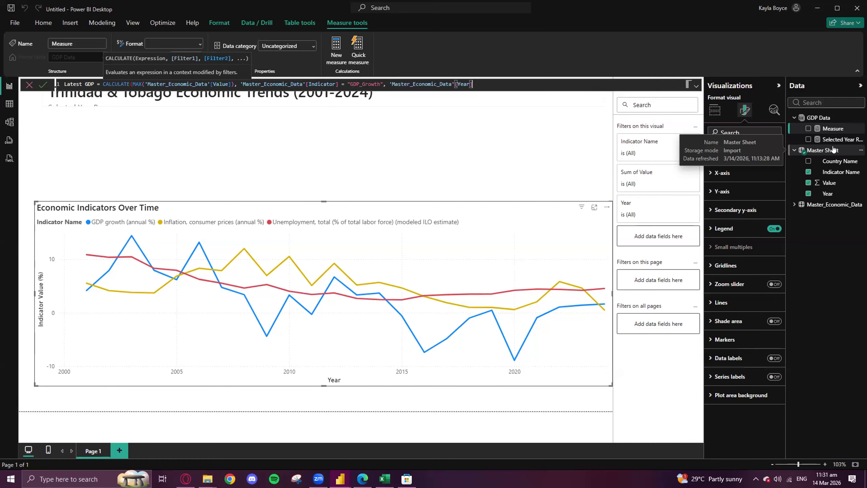
text(= MAX)
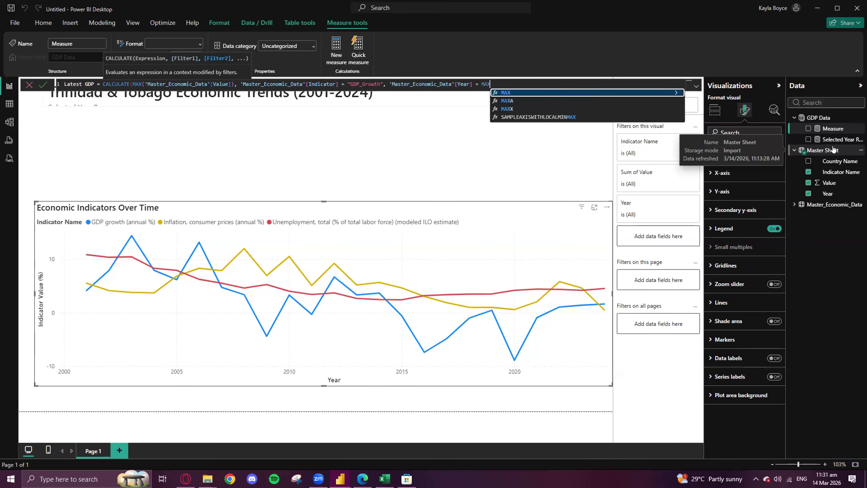
text((')
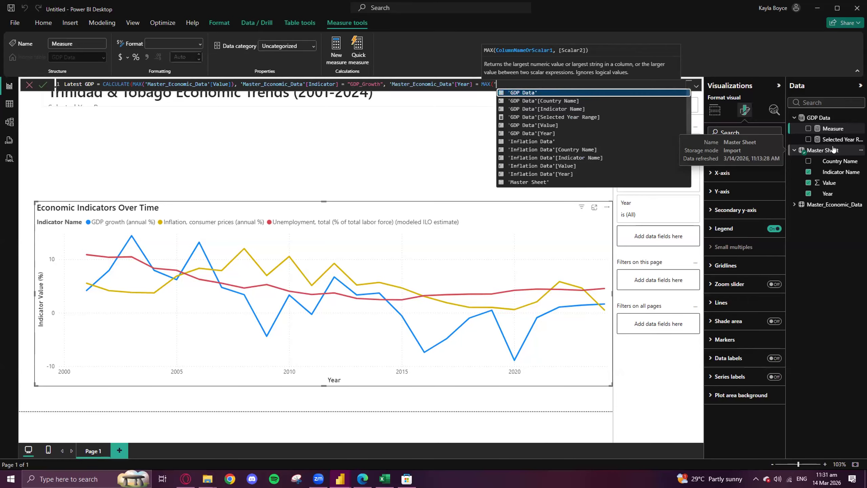
key(Up)
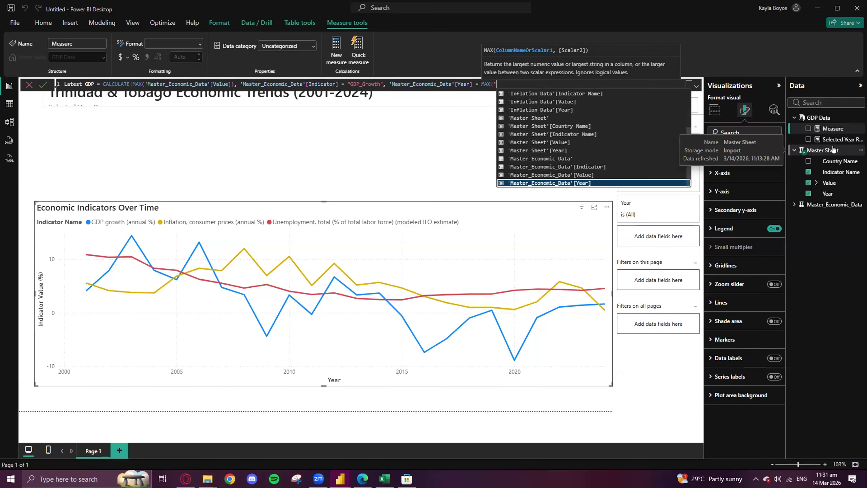
key(Tab)
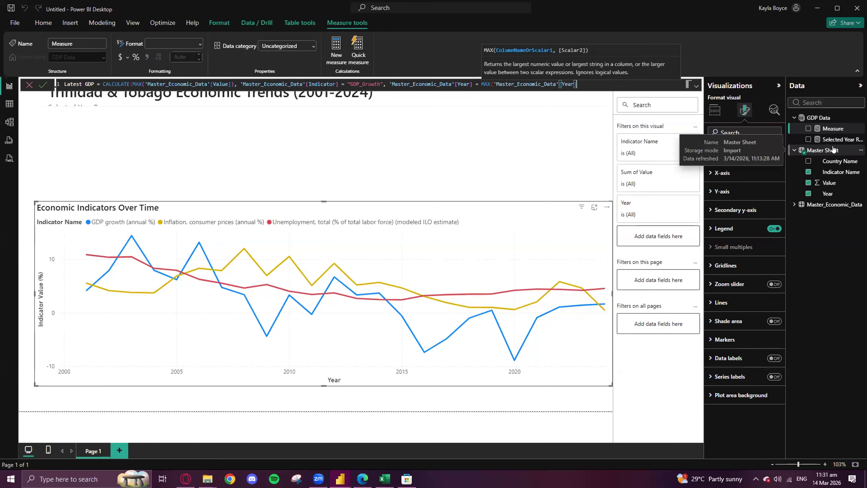
text())
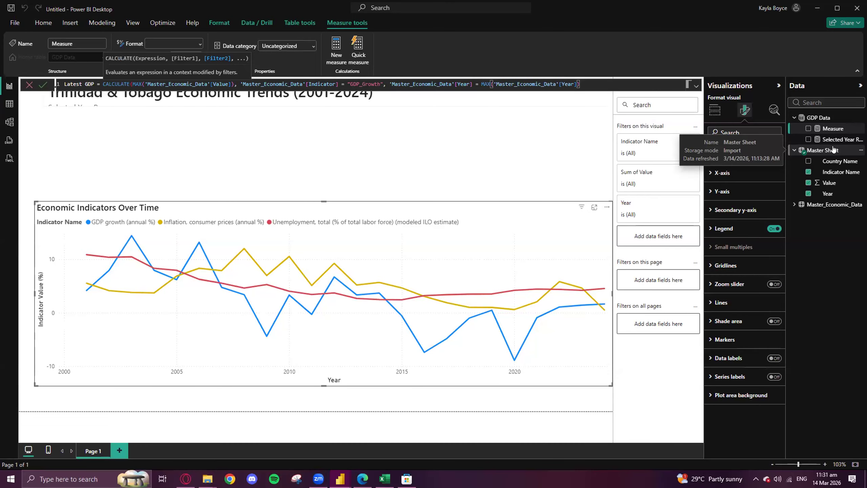
text())
key(ctrl+a)
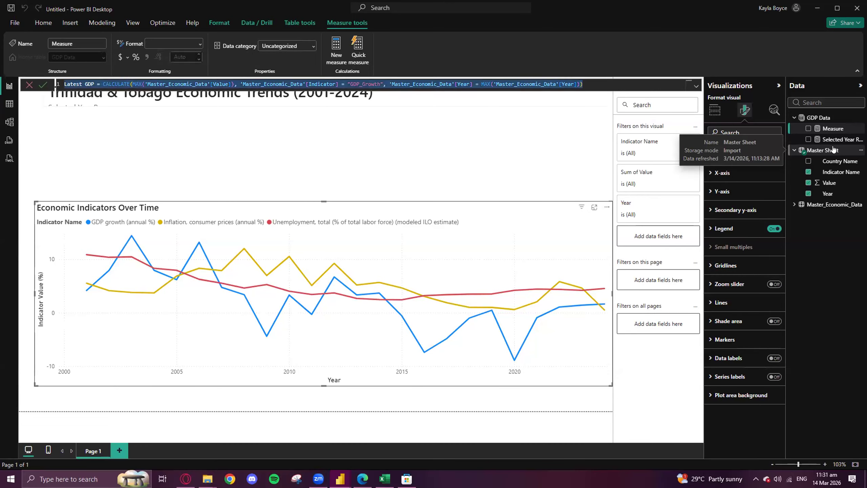
key(Return)
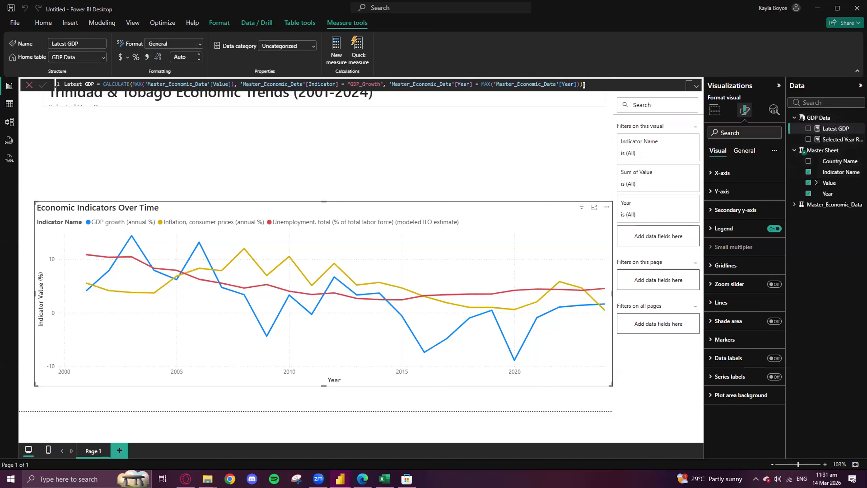
- Copy the Latest GDP formula into a new measure and name that measure Latest Inflation
drag(584, 85, 55, 58)
key(ctrl+c)
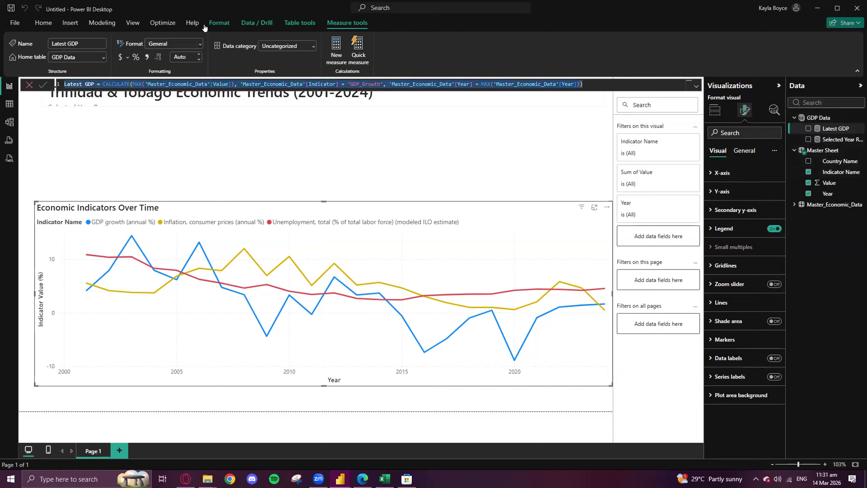
click(101, 22)
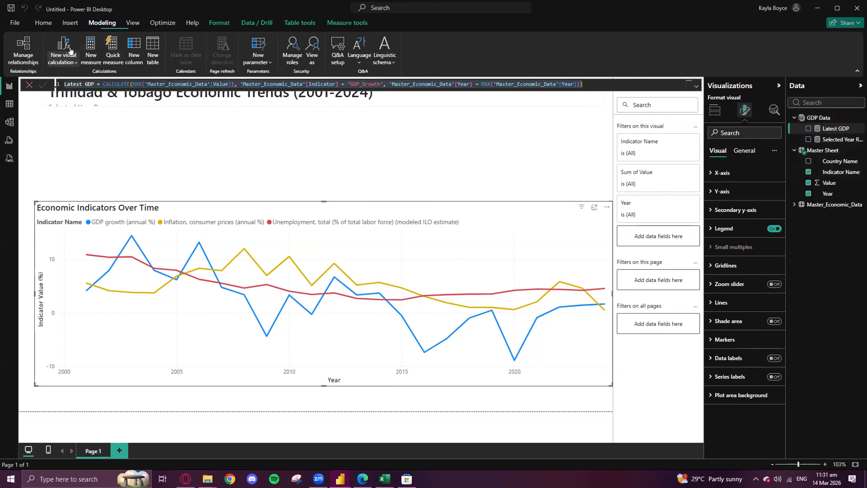
click(90, 49)
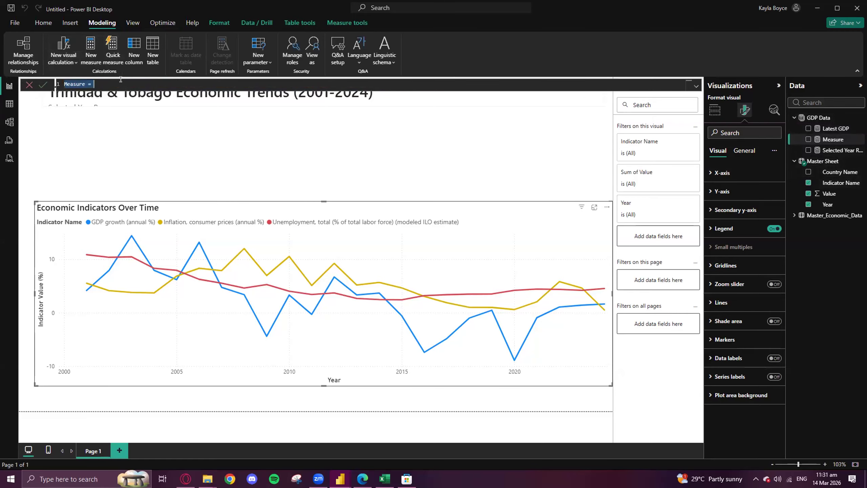
key(ctrl+v)
double_click(89, 84)
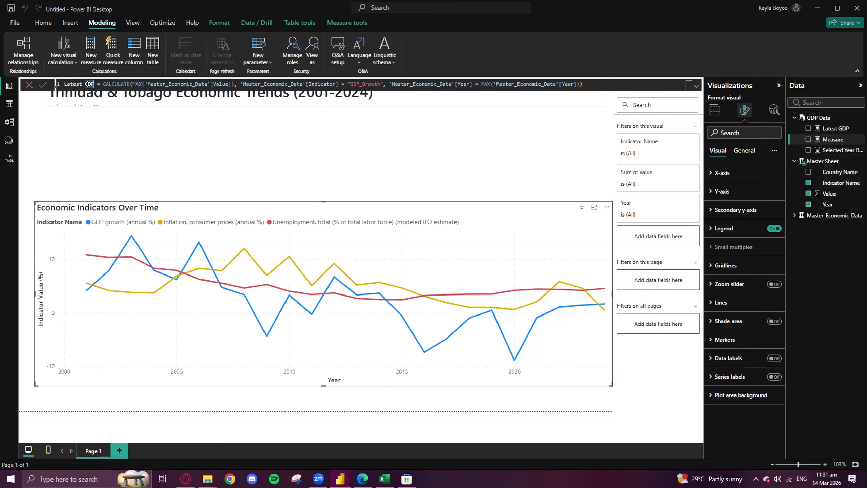
text(Inflation)
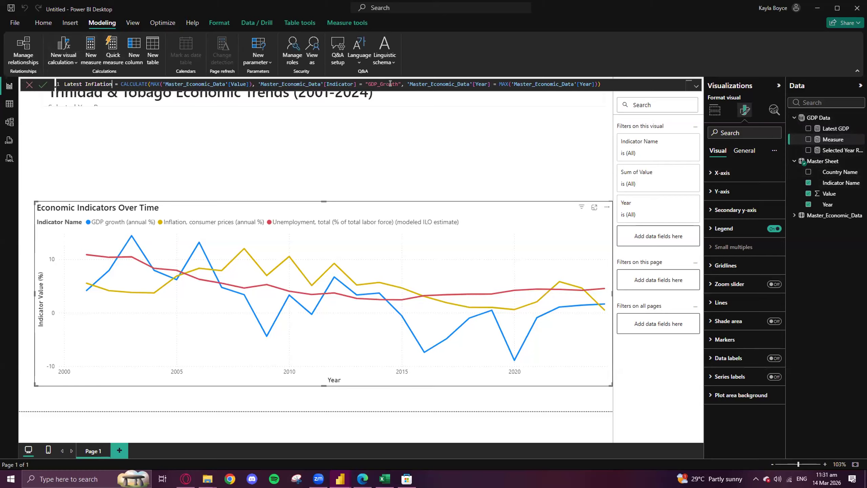
- Change the indicator filter in Latest Inflation to "Inflation Rate" and commit the measure
drag(398, 84, 367, 84)
text(Inflation Rate)
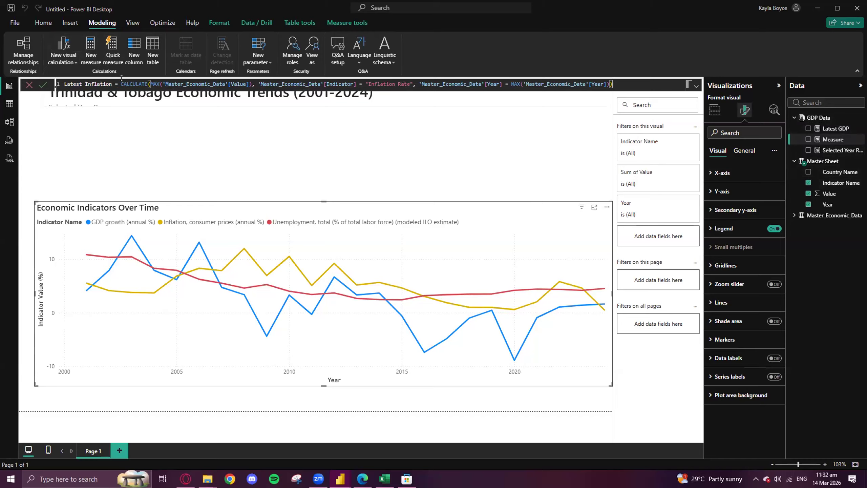
key(Return)
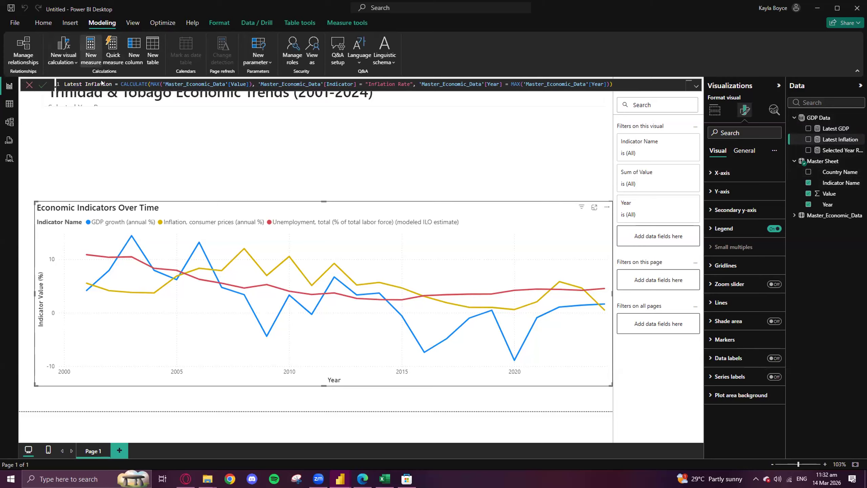
- Create another new measure from the copied Latest GDP formula and name it Latest Unemployment
click(90, 49)
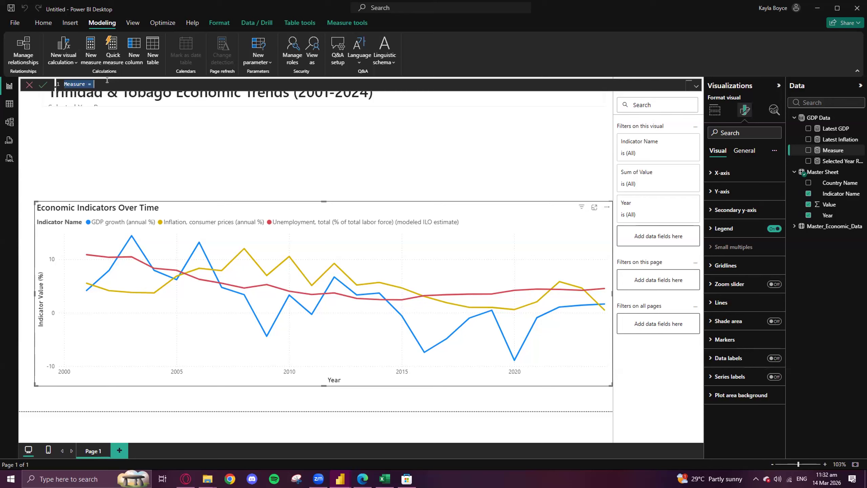
text(Latest Unemployment)
key(ctrl+a)
key(ctrl+v)
double_click(88, 83)
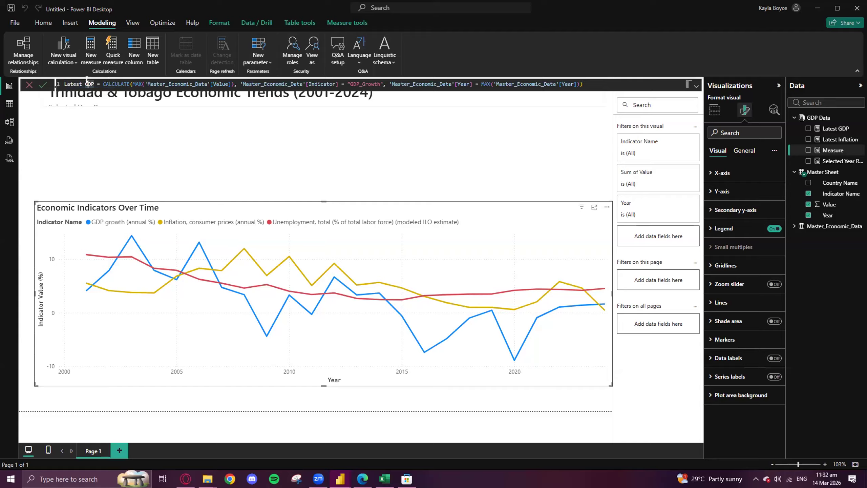
text(Unemployment)
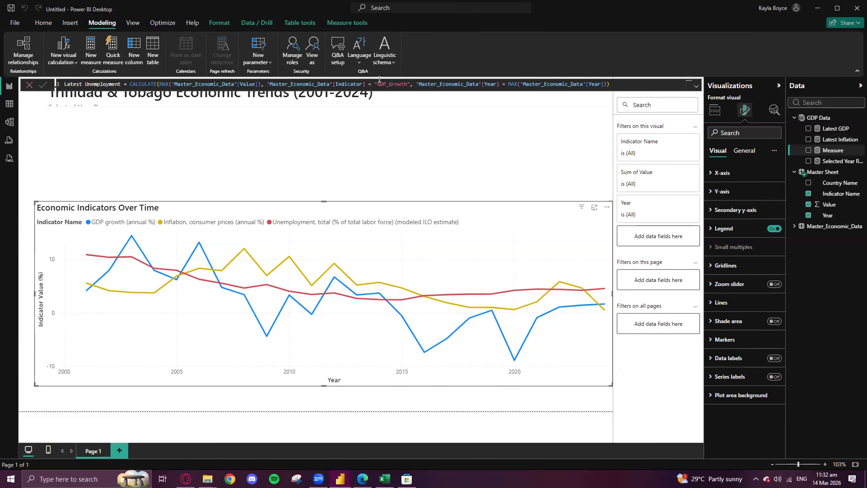
- Change the indicator filter in Latest Unemployment to "Unemployment_Rate" and commit the measure
drag(407, 84, 375, 81)
text(Unemployment_Rate)
key(Return)
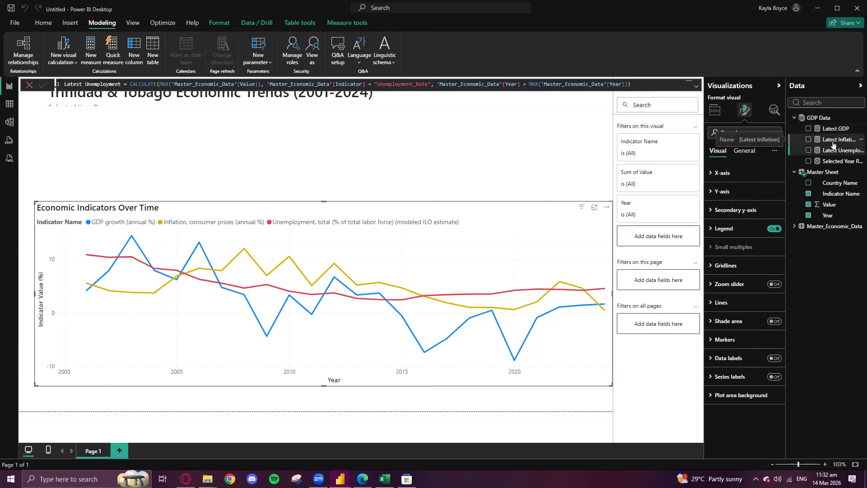
- Move the Economic Indicators Over Time chart down to the page's lower edge and narrow it from its left side
click(716, 110)
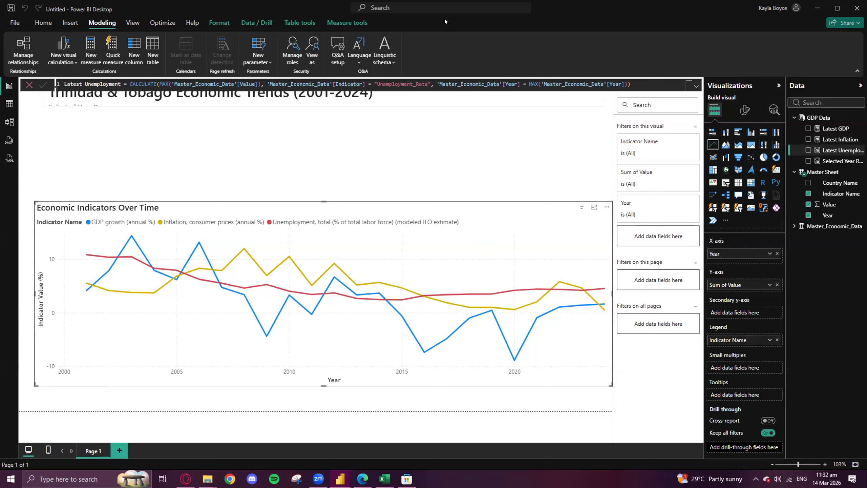
click(193, 115)
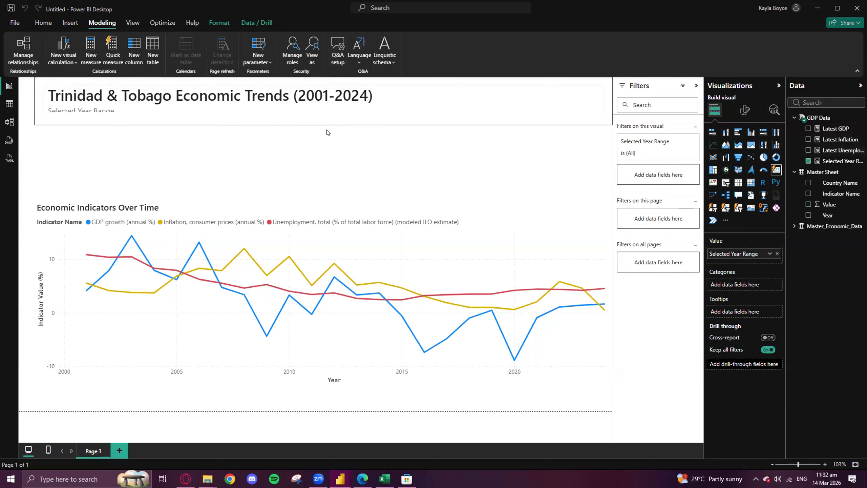
click(339, 355)
drag(359, 236, 359, 252)
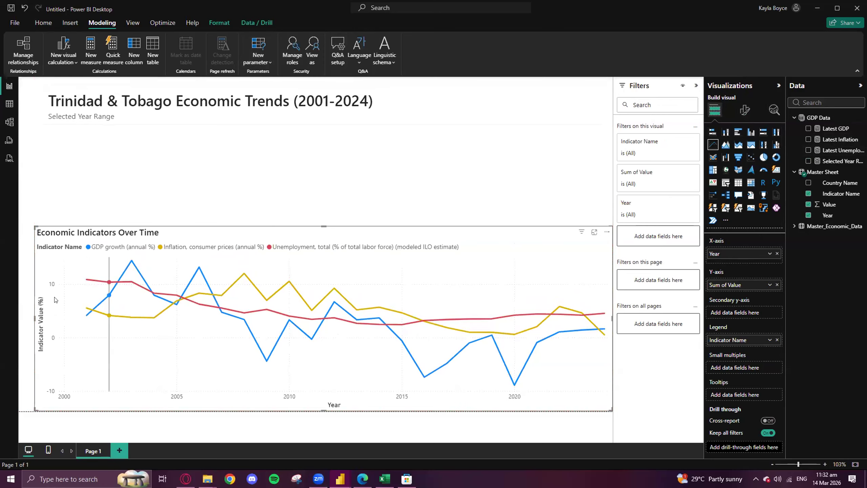
drag(33, 316, 64, 316)
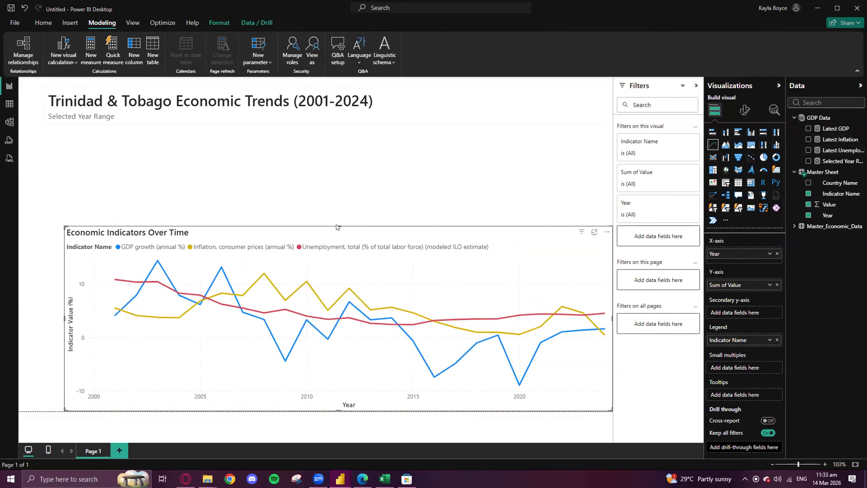
- Add a card for the Latest GDP measure, narrow it, and place it below the report title
click(777, 169)
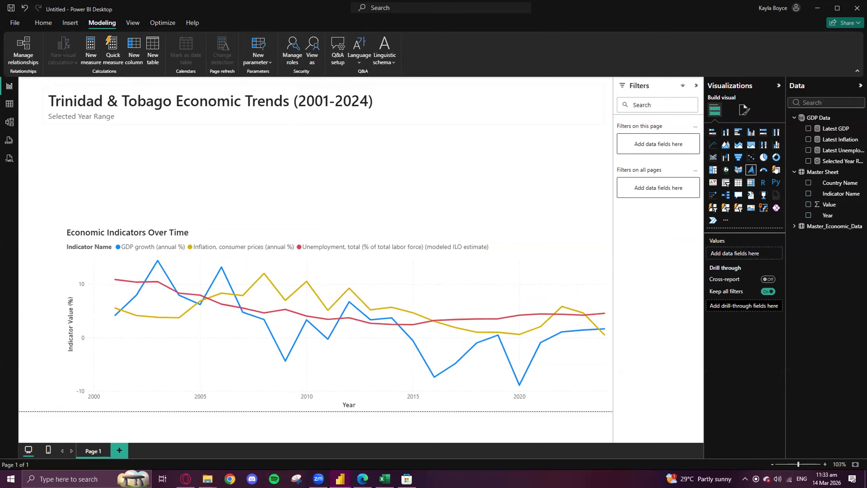
click(776, 169)
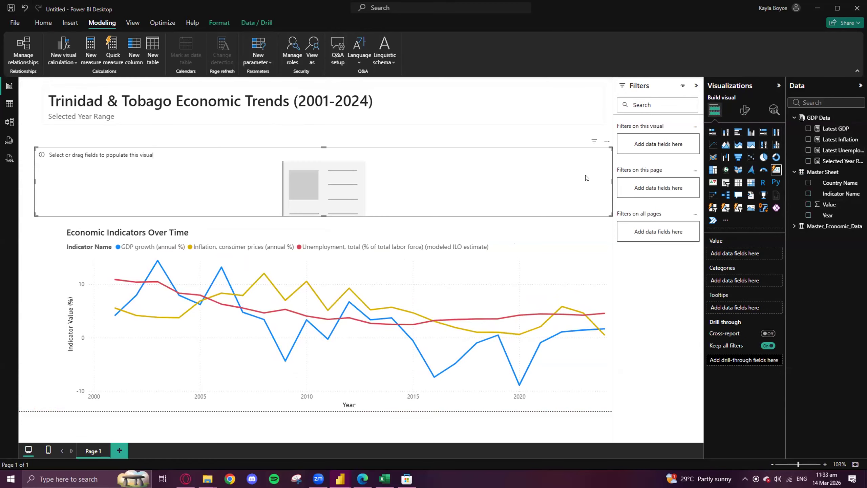
drag(611, 182, 158, 181)
drag(95, 144, 95, 133)
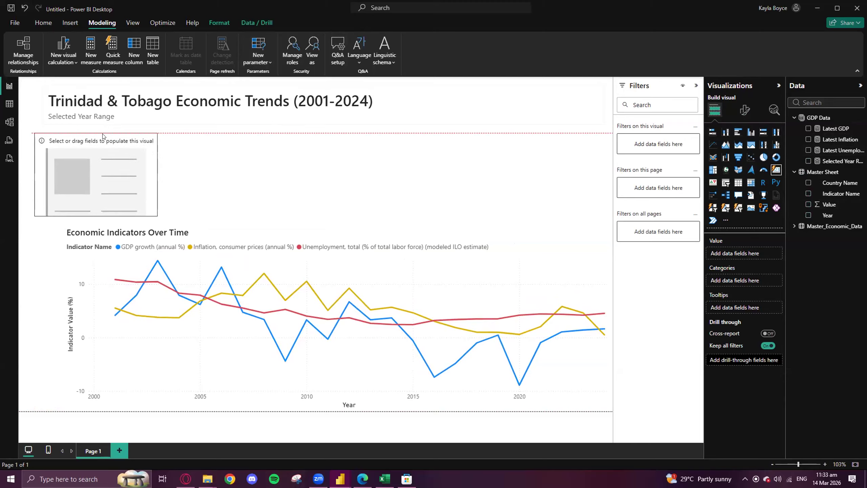
drag(830, 129, 75, 175)
drag(157, 176, 112, 174)
drag(77, 140, 148, 140)
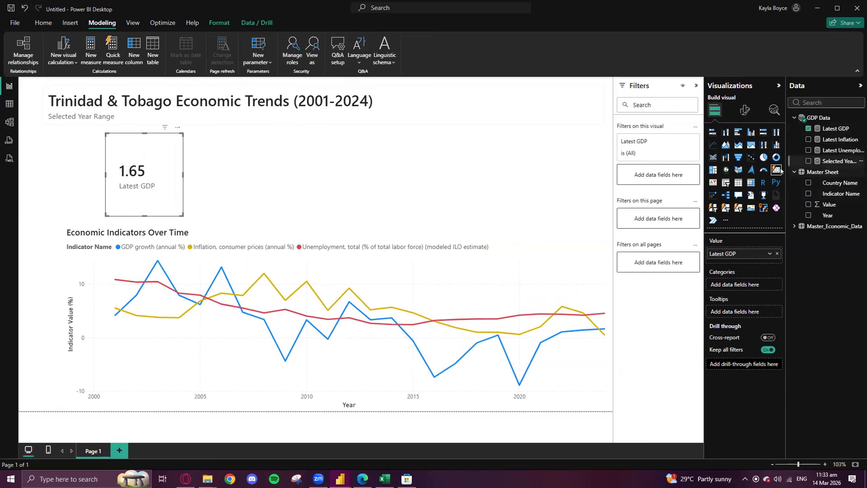
- Add a narrow empty card to the right of the Latest GDP card and place a copy of it between the two
click(406, 176)
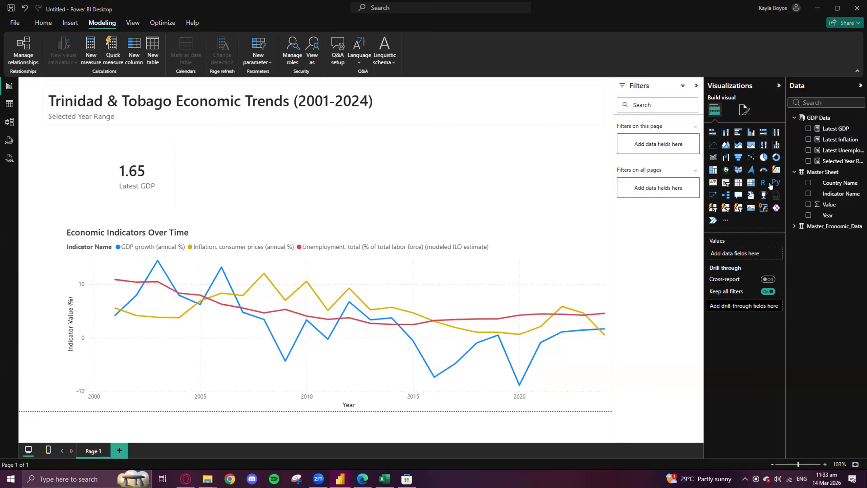
click(776, 170)
drag(74, 140, 441, 133)
key(ctrl+c)
key(ctrl+v)
drag(277, 141, 281, 148)
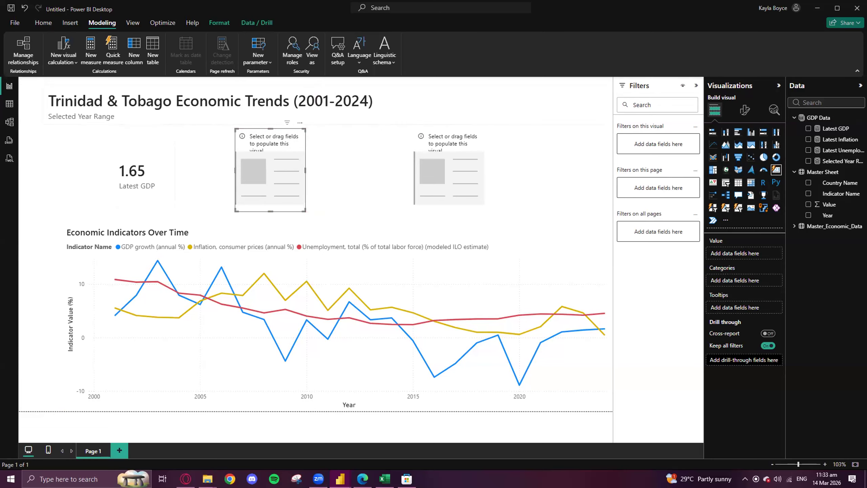
- Assign the Latest Inflation measure to the middle card and Latest Unemployment to the rightmost card
drag(838, 140, 270, 164)
drag(840, 152, 469, 174)
drag(464, 173, 465, 172)
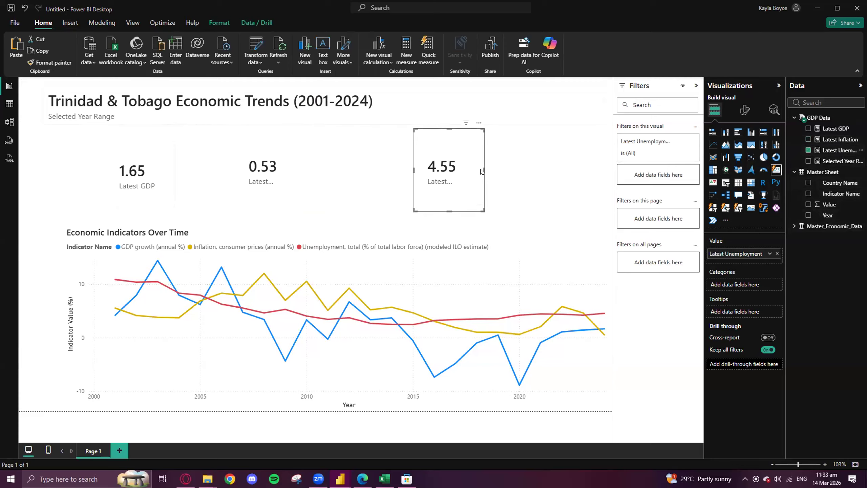
- Widen the Latest Unemployment and Latest Inflation cards enough to fit their full labels
drag(484, 171, 516, 181)
drag(461, 211, 465, 216)
click(294, 175)
drag(306, 173, 316, 170)
- Reposition the Latest GDP, Latest Inflation and Latest Unemployment cards closer together in a row above the line chart
click(150, 147)
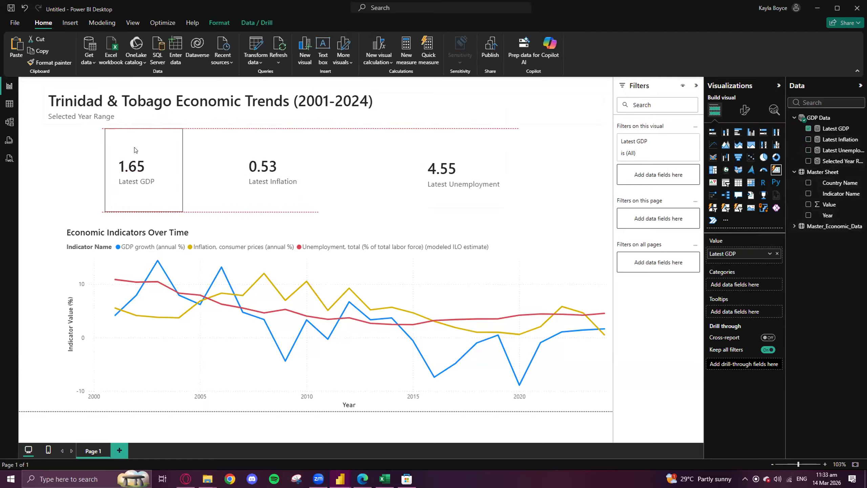
drag(315, 144, 339, 145)
drag(465, 149, 451, 148)
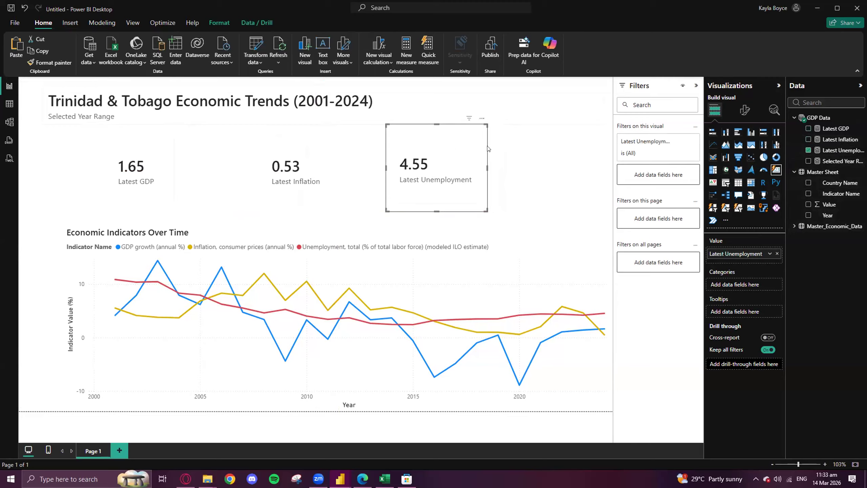
drag(486, 126, 488, 131)
click(314, 173)
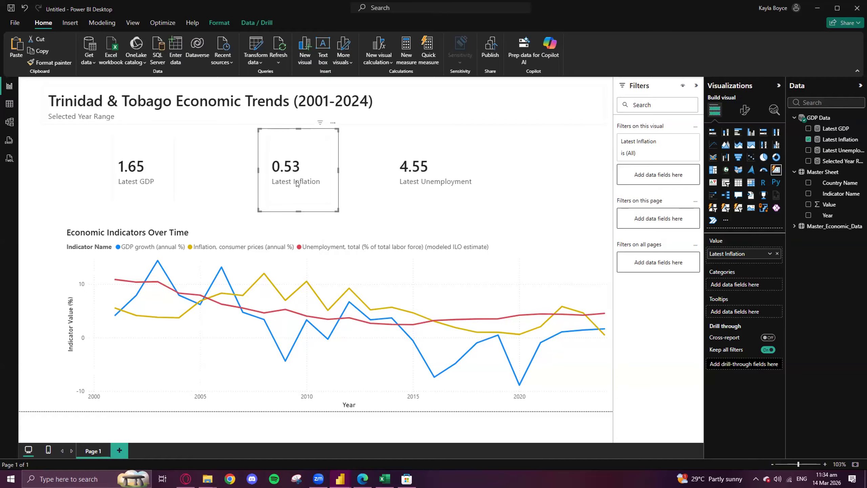
drag(182, 143, 233, 147)
drag(300, 135, 338, 140)
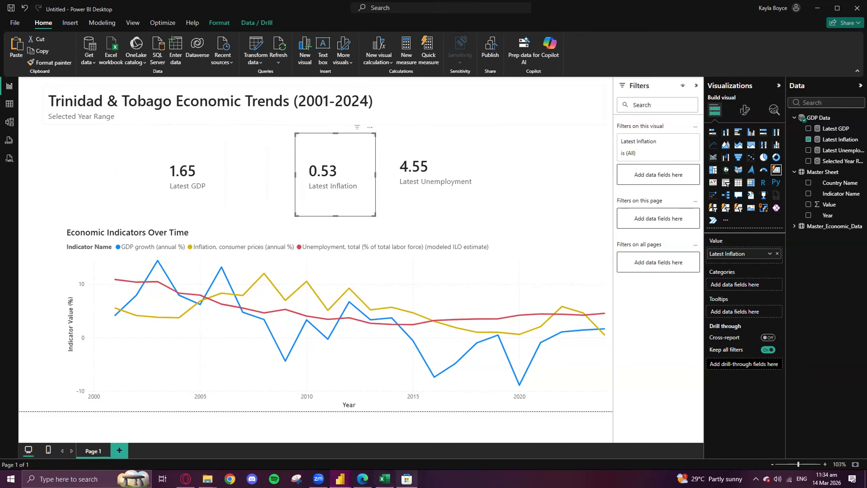
- Examine the Completed Dashboard report's card layout and slicers as a reference, and return to the untitled report
mouse_move(342, 476)
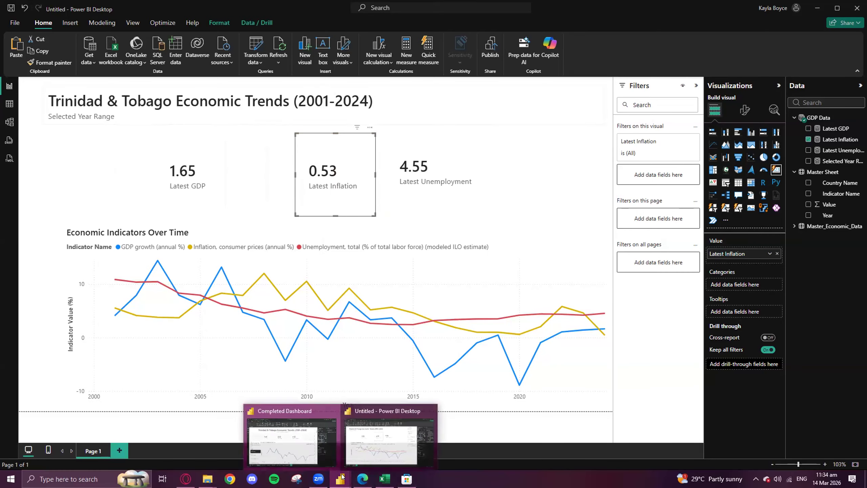
click(295, 438)
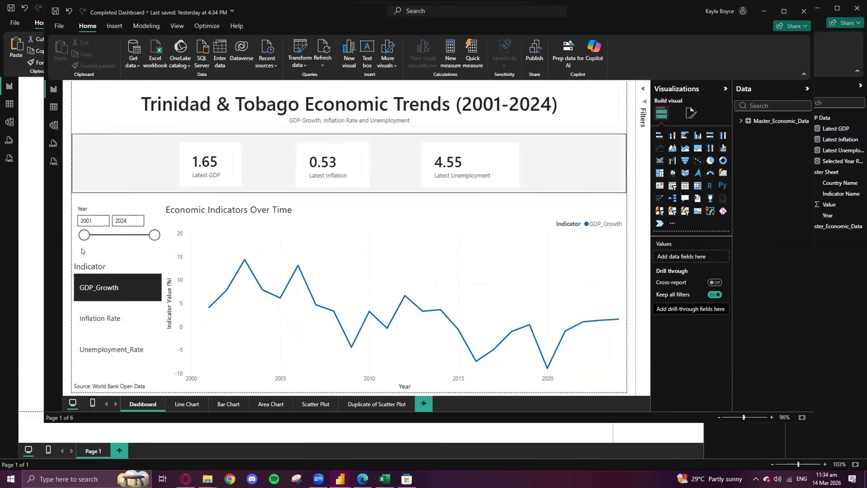
click(764, 11)
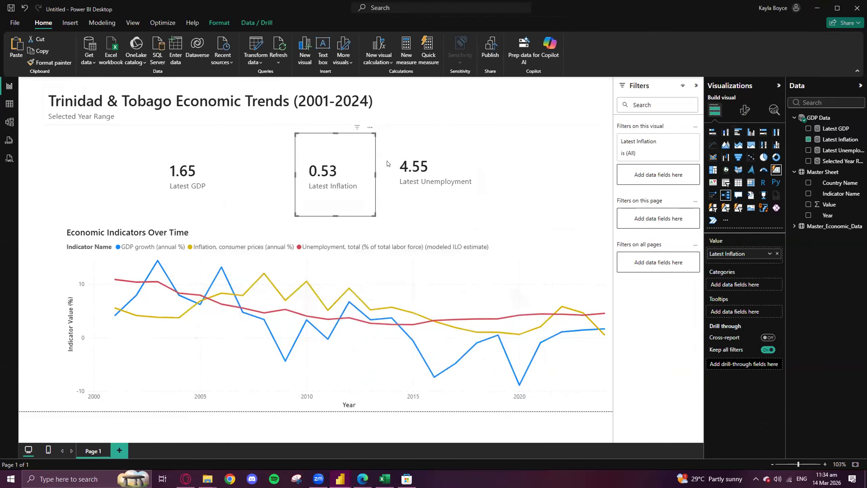
- Reduce the line chart's height from its upper edge to leave more room beneath the cards
click(241, 226)
click(248, 228)
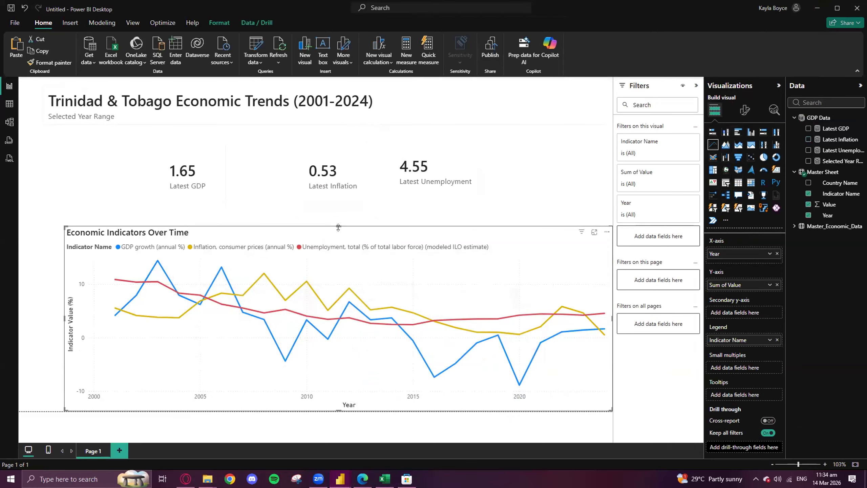
drag(339, 227, 341, 252)
right_click(341, 252)
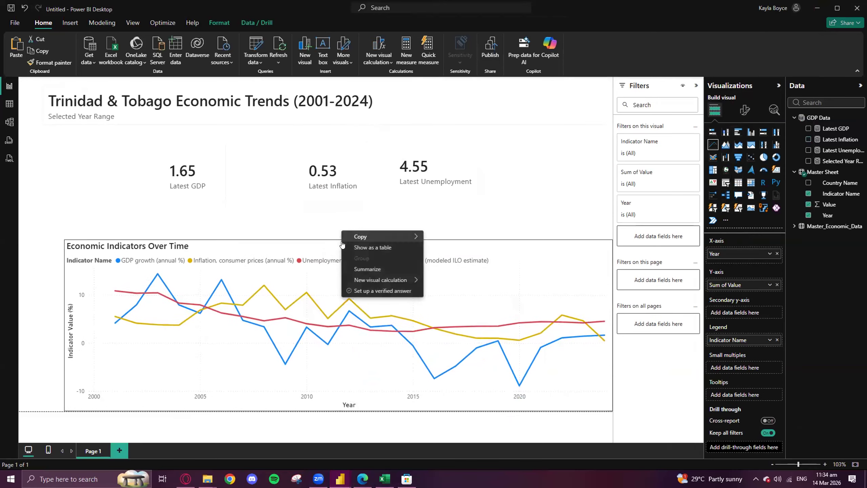
click(623, 281)
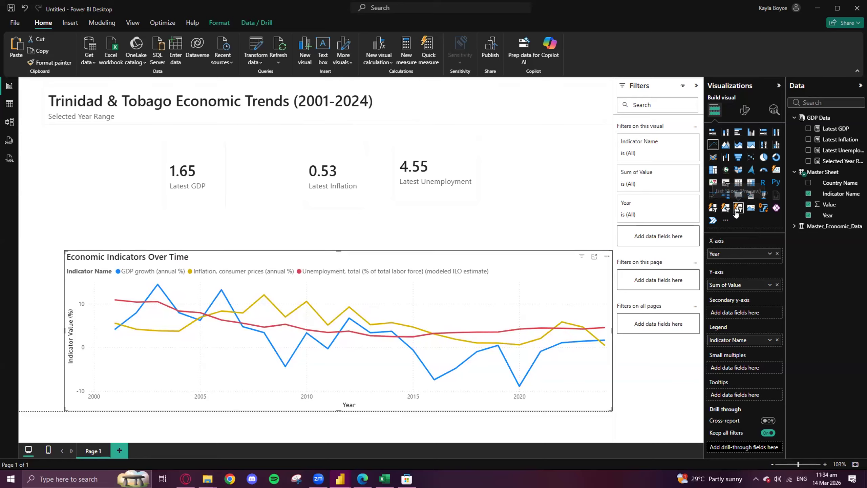
- Convert the line chart into a button slicer and undo the conversion
click(712, 207)
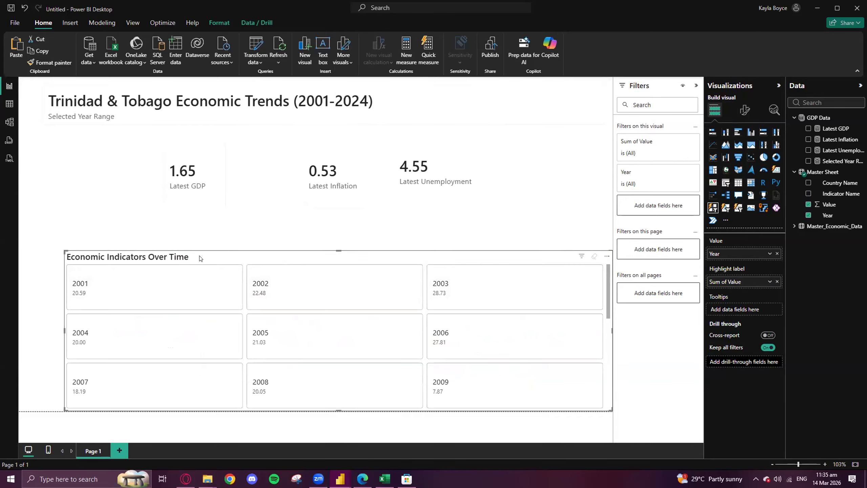
key(ctrl+z)
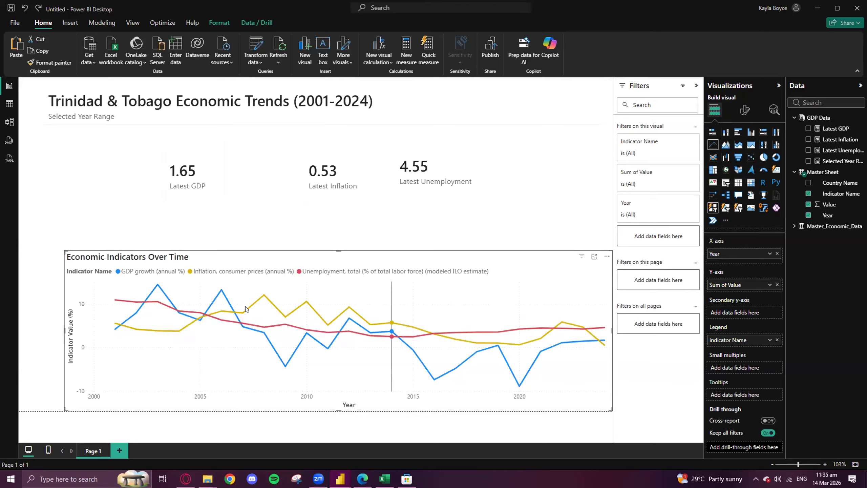
- Insert a separate empty button slicer beside the Latest GDP card and widen the Data pane to fit the full field names
click(220, 208)
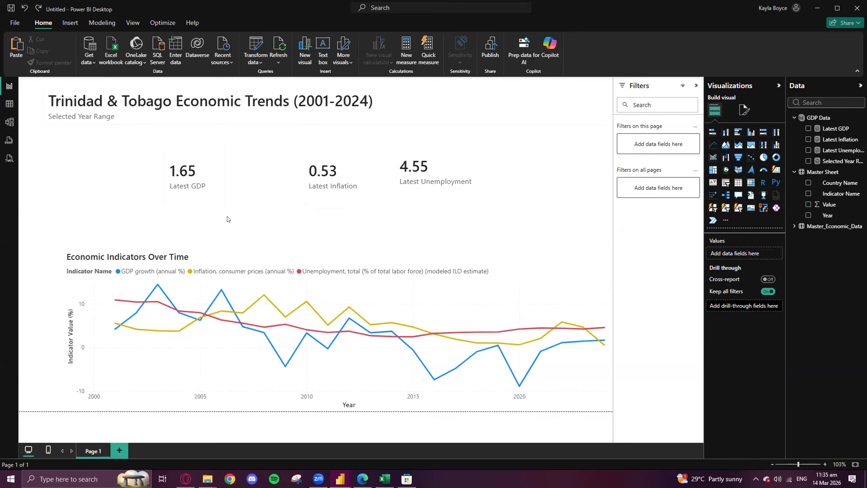
click(713, 208)
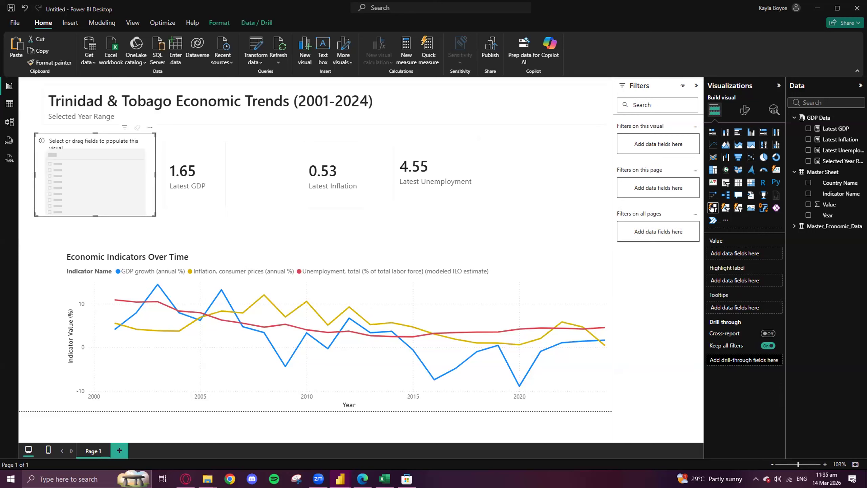
mouse_move(88, 148)
mouse_down()
mouse_move(88, 165)
mouse_move(77, 159)
mouse_up()
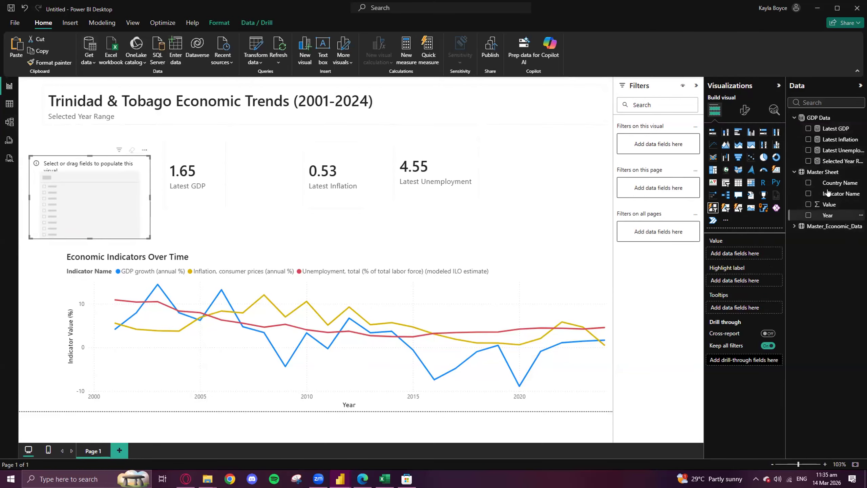
drag(786, 183, 747, 177)
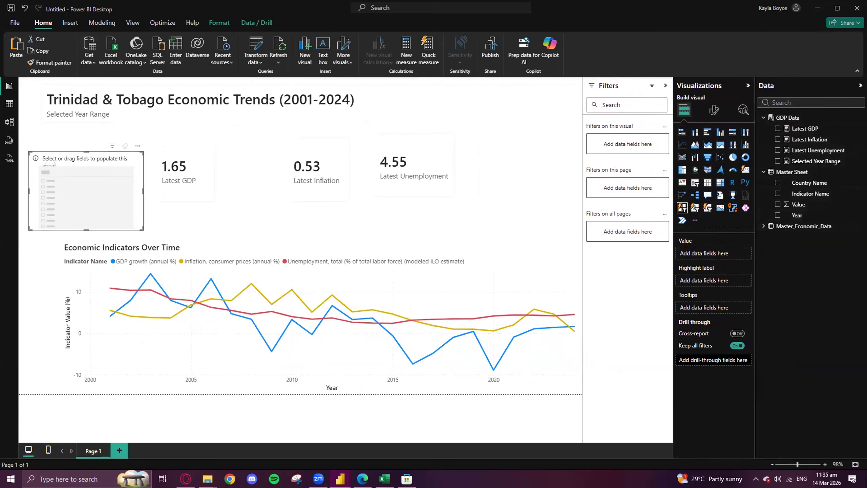
- Check which field the indicator slicer uses in the Completed Dashboard report, and return to the untitled report
mouse_move(341, 478)
click(290, 436)
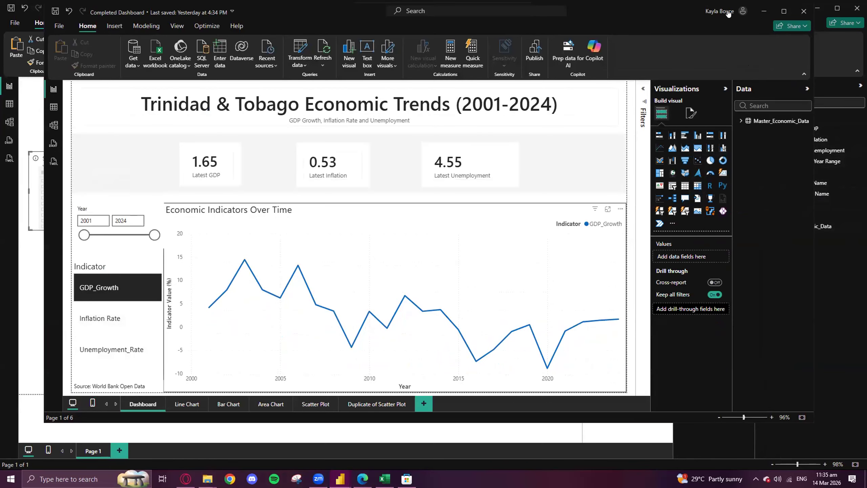
click(763, 12)
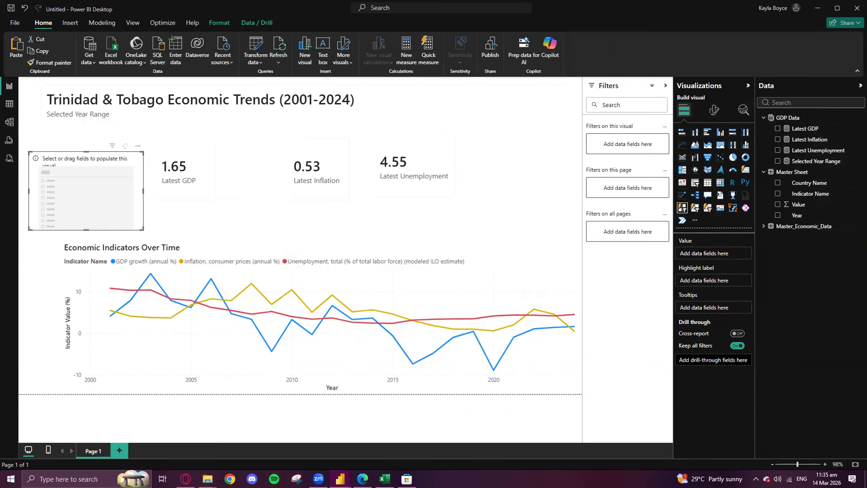
- Add Indicator Name as the button slicer's value, widen the slicer across the card row, and center it above the chart
drag(811, 193, 729, 253)
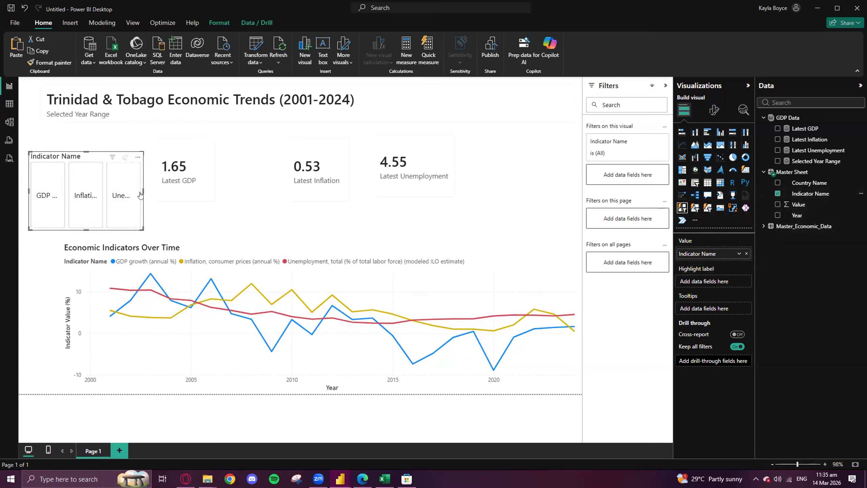
mouse_move(86, 230)
mouse_down()
mouse_move(85, 244)
mouse_move(86, 235)
mouse_up()
drag(148, 195, 380, 205)
drag(291, 156, 373, 145)
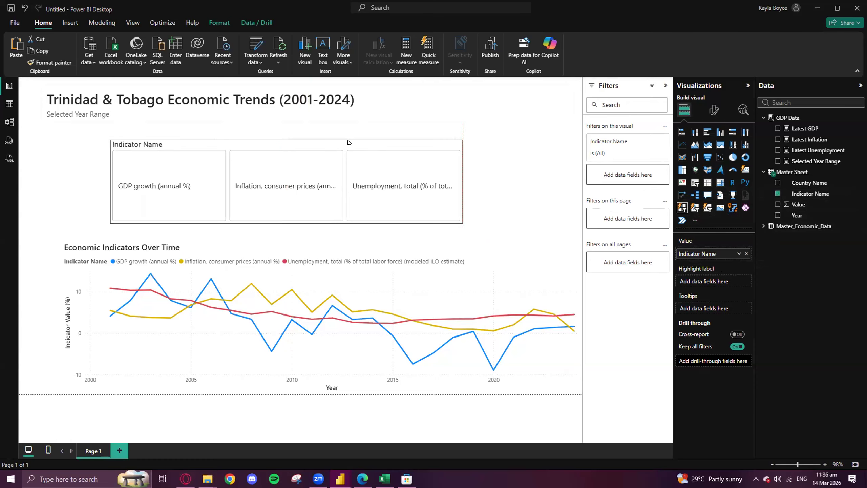
- Test the slicer on the line chart by selecting GDP growth, inflation and unemployment in turn
click(118, 184)
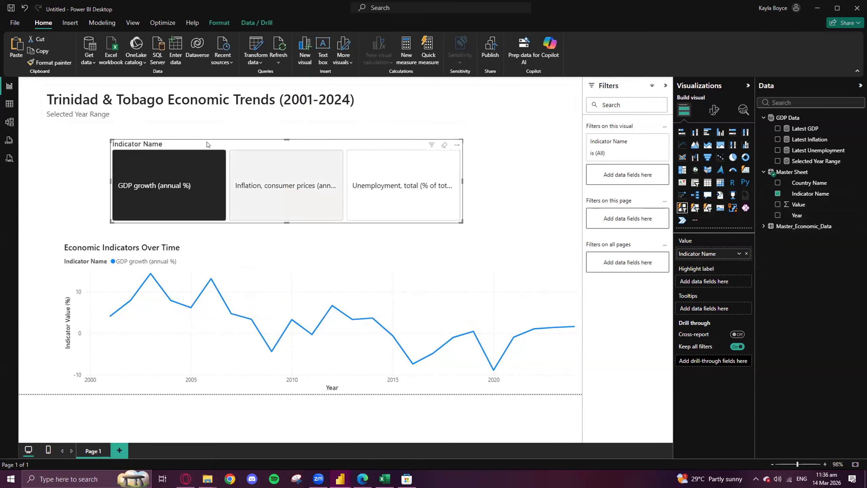
click(304, 178)
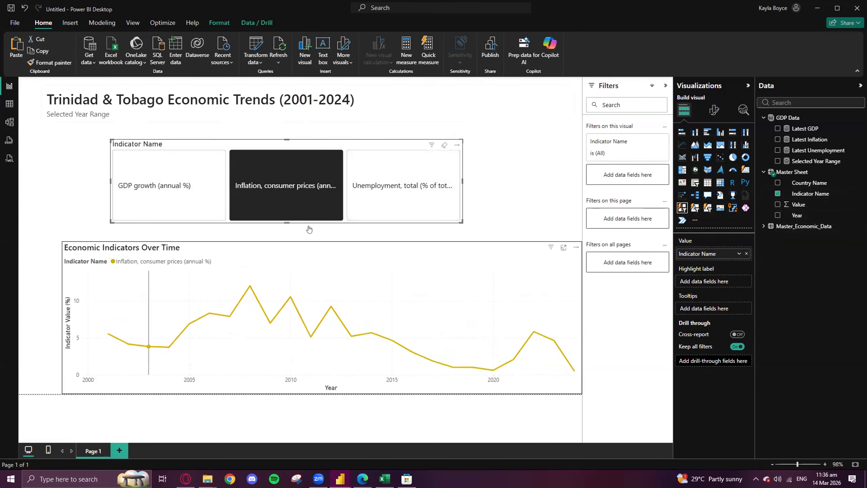
click(385, 174)
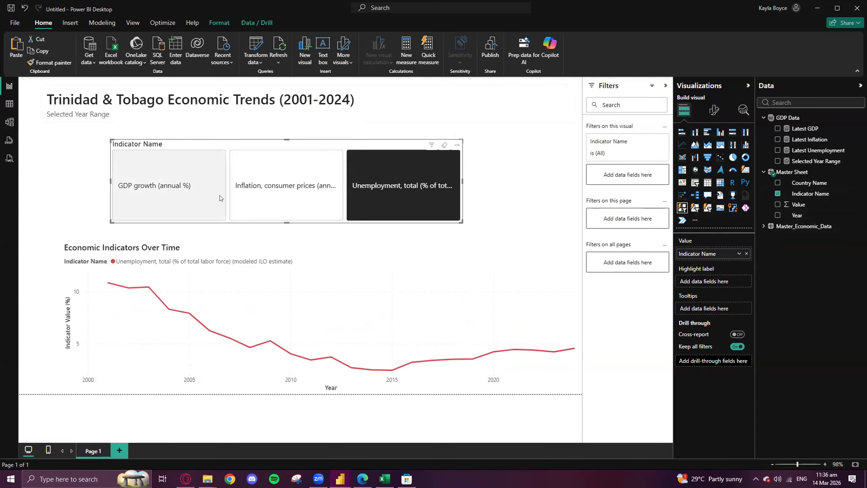
- Check the indicator slicer in the Completed Dashboard report, return to the untitled report, and shift its slicer slightly up and left
mouse_move(341, 479)
click(288, 435)
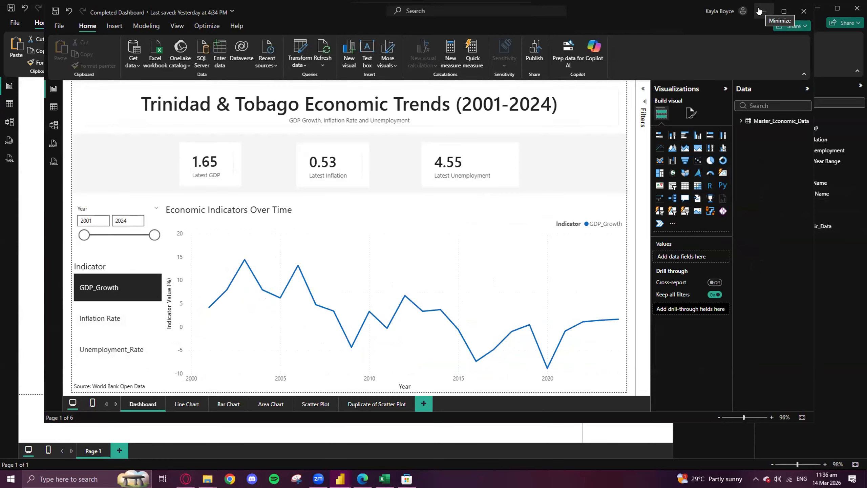
click(759, 12)
drag(285, 149, 236, 139)
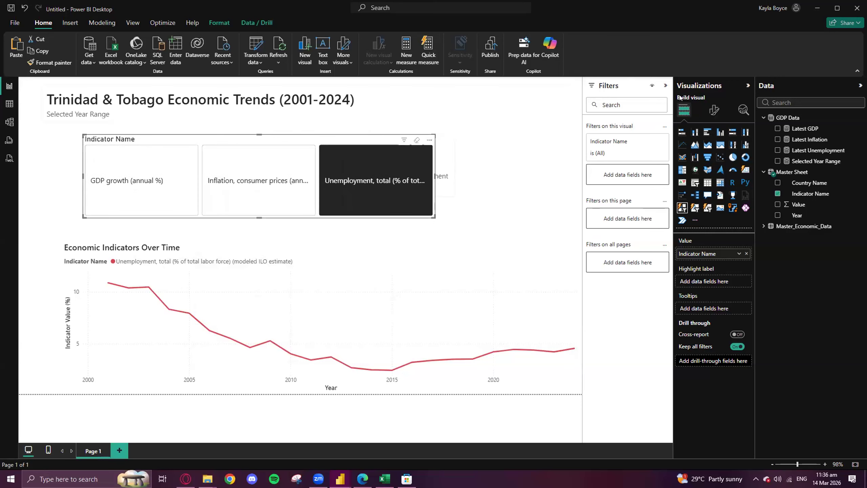
- Try top and bottom vertical alignment for the slicer's callout text, and return it to middle
click(712, 112)
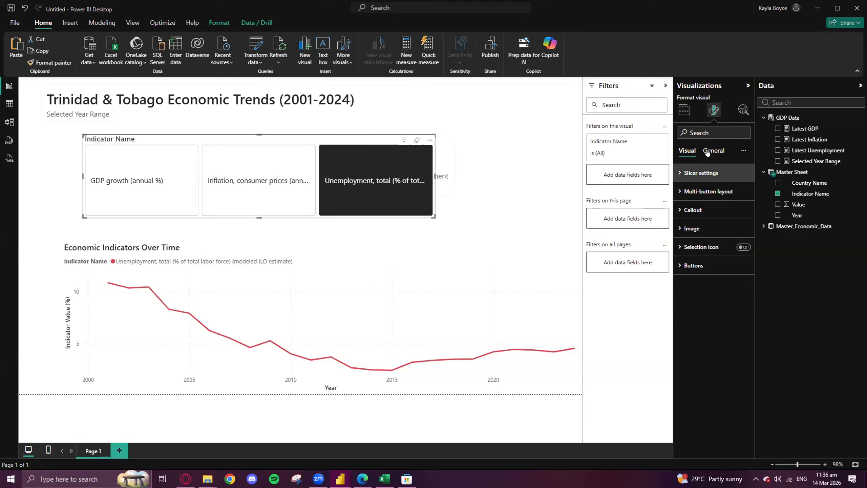
click(679, 175)
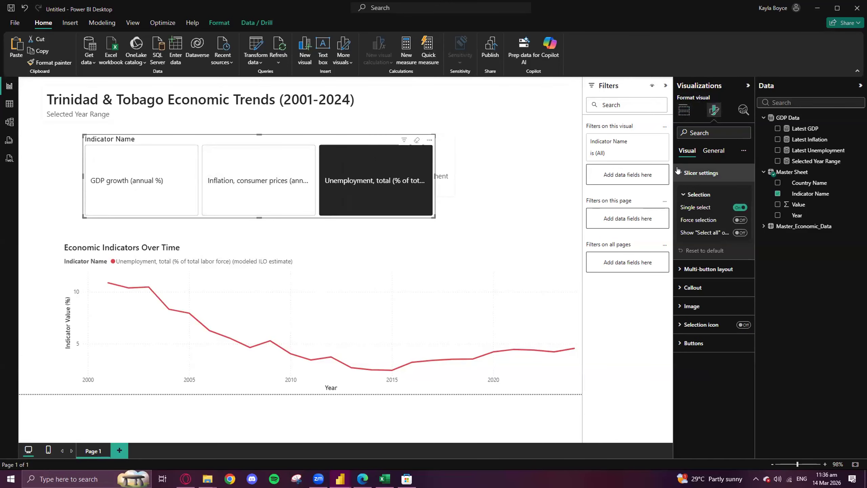
click(679, 172)
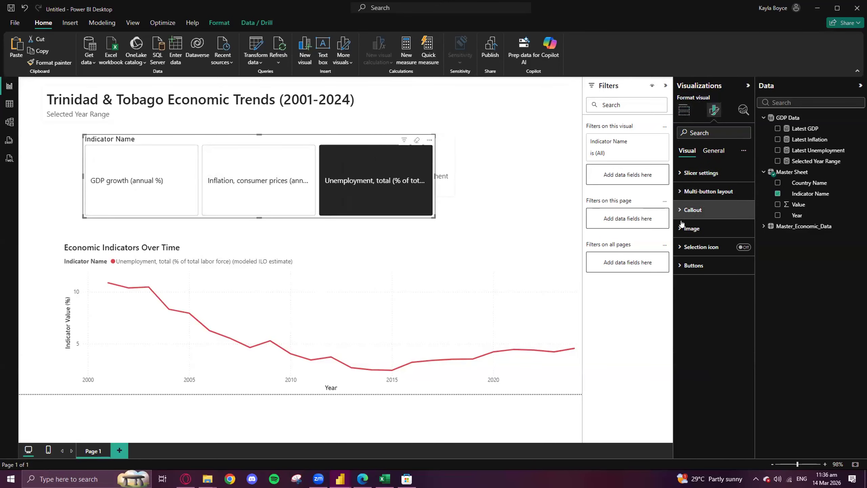
click(679, 211)
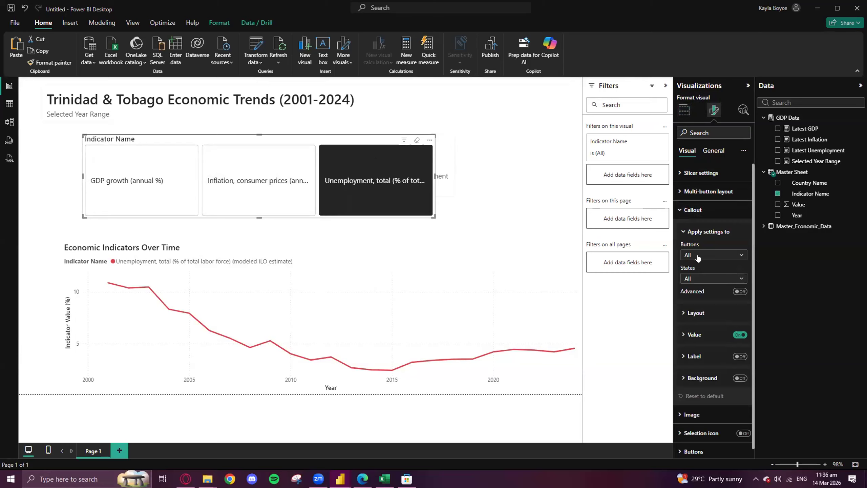
click(682, 314)
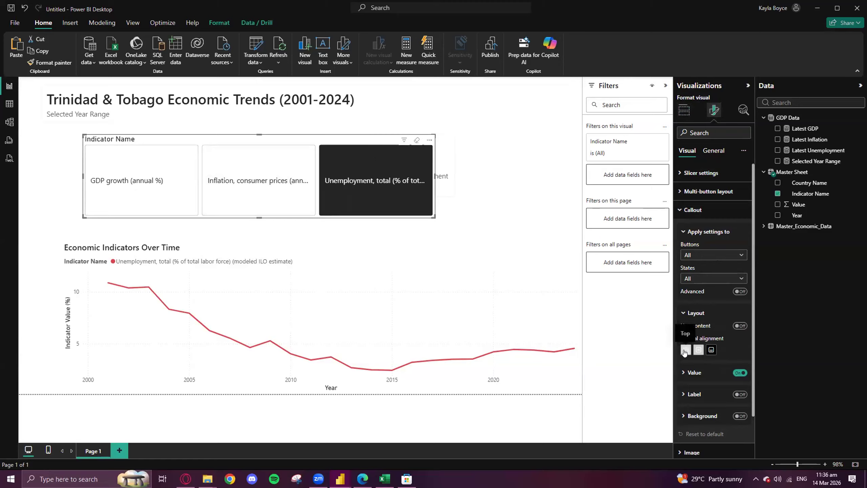
click(684, 351)
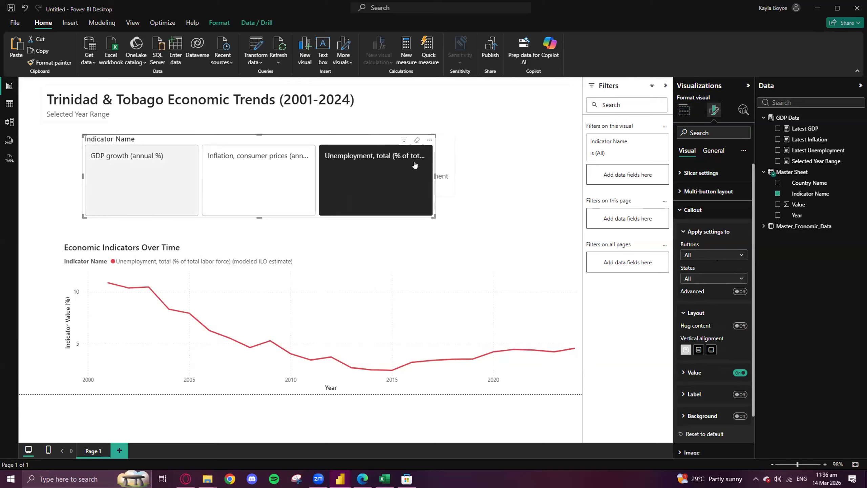
click(698, 351)
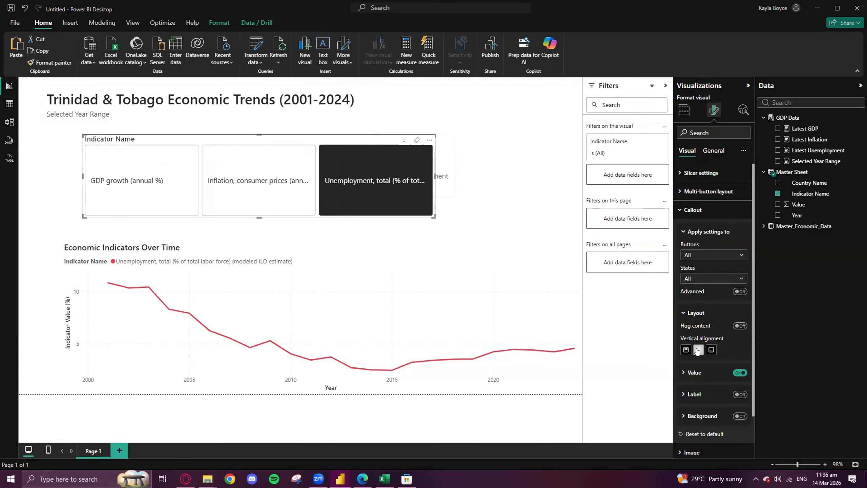
click(711, 350)
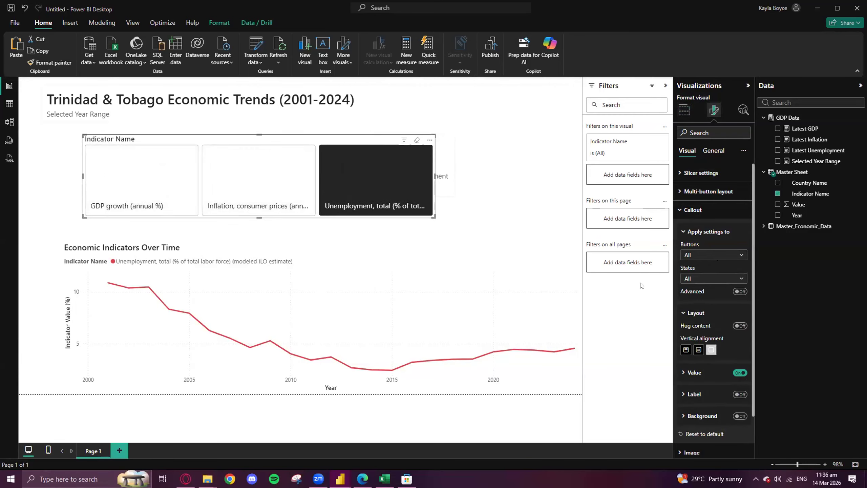
click(699, 350)
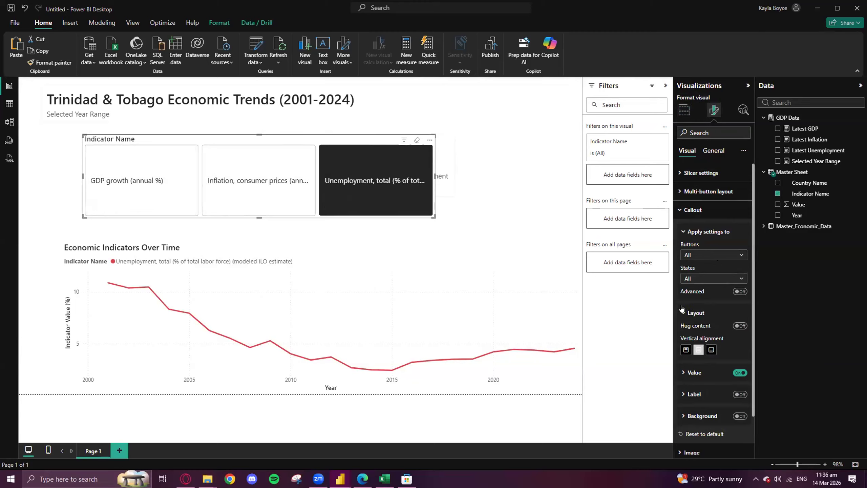
scroll(683, 405, down, 1)
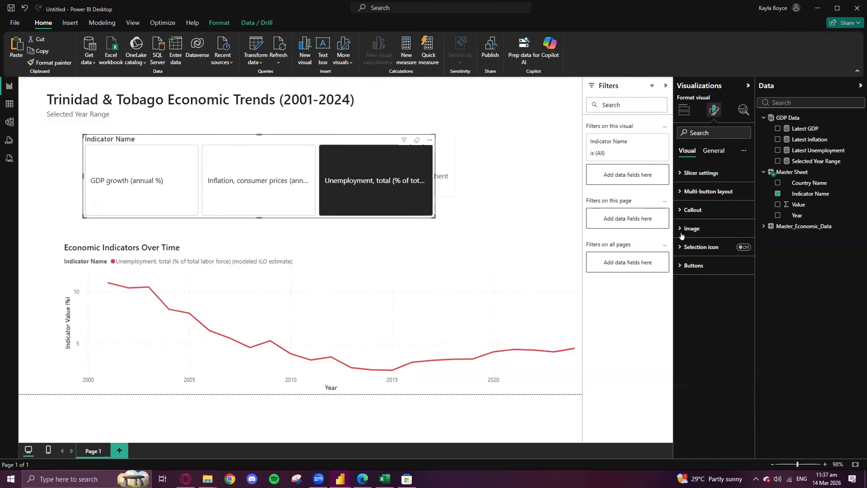
- Compare the button style with the Completed Dashboard report, and set the shape of all slicer buttons to Rectangle
click(677, 268)
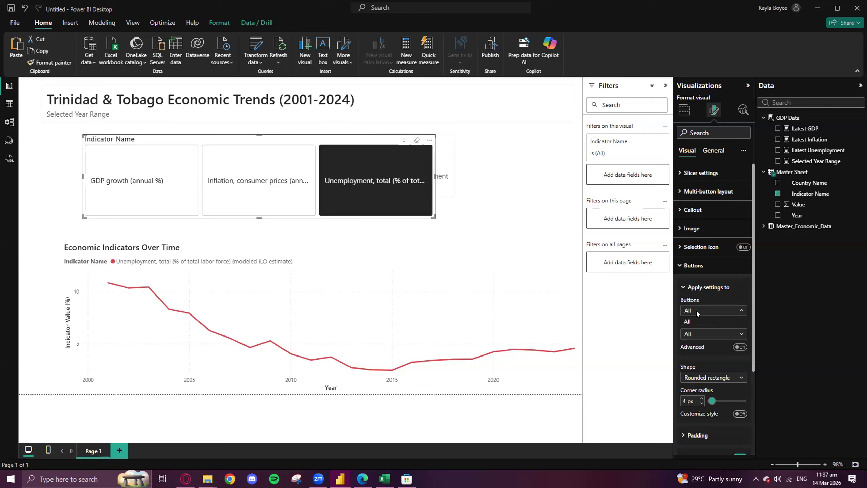
scroll(711, 278, down, 3)
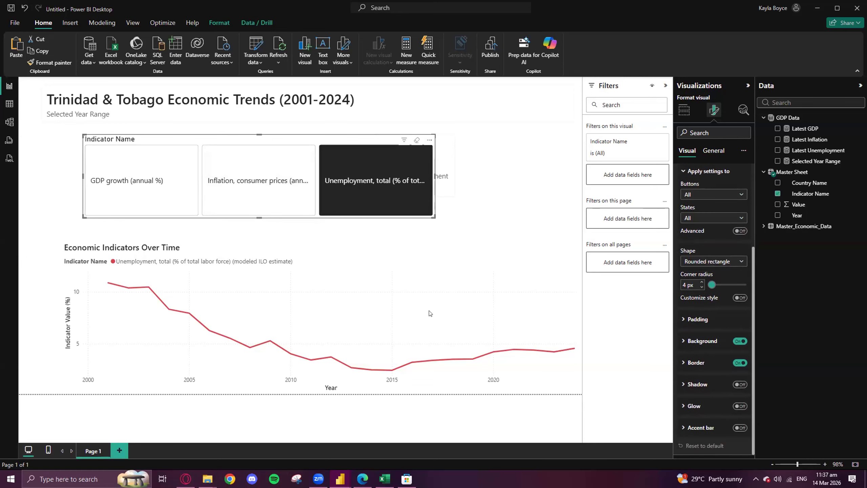
mouse_move(341, 479)
click(273, 437)
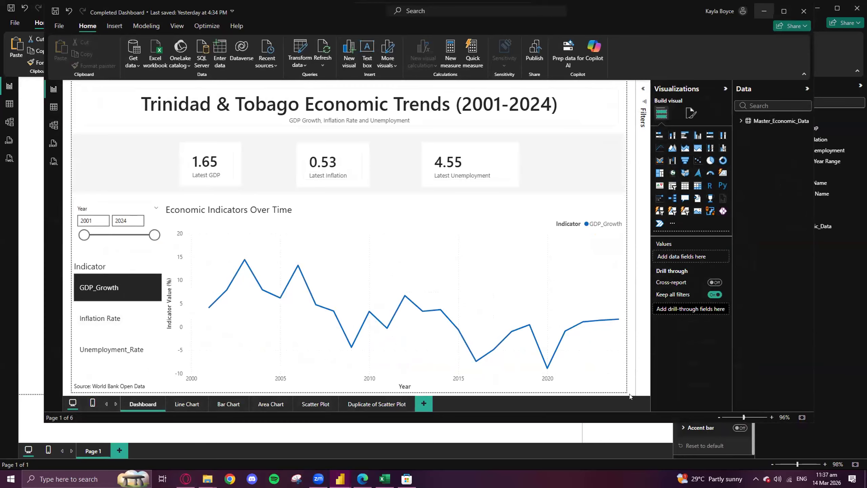
click(764, 11)
click(711, 265)
click(707, 272)
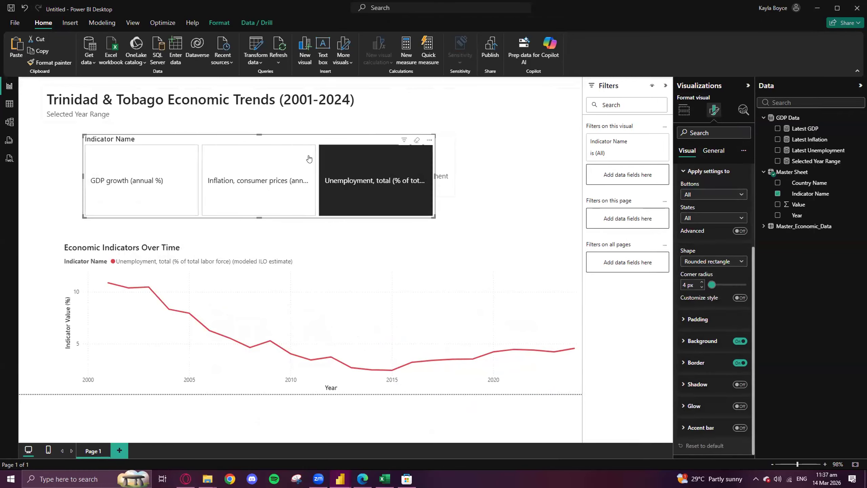
- Try other padding sizes for the slicer buttons, return the padding to Normal, and look at the border options
click(687, 319)
right_click(711, 338)
click(710, 342)
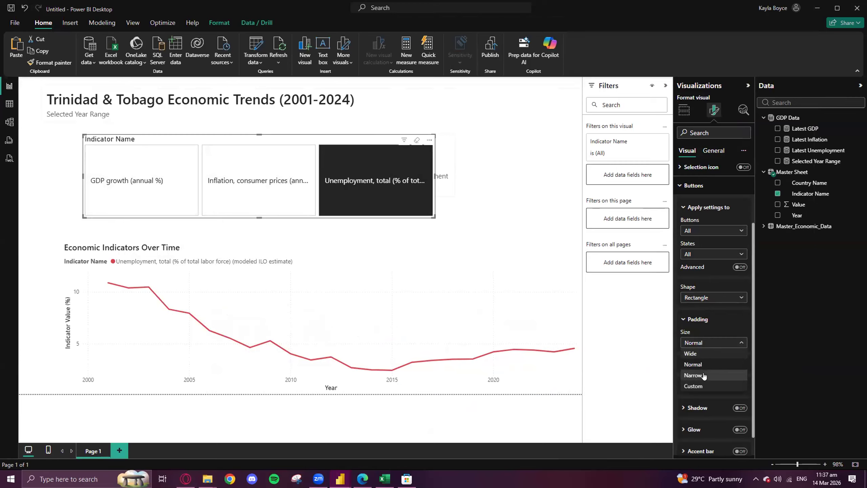
click(705, 354)
click(701, 341)
click(703, 369)
click(705, 343)
click(705, 362)
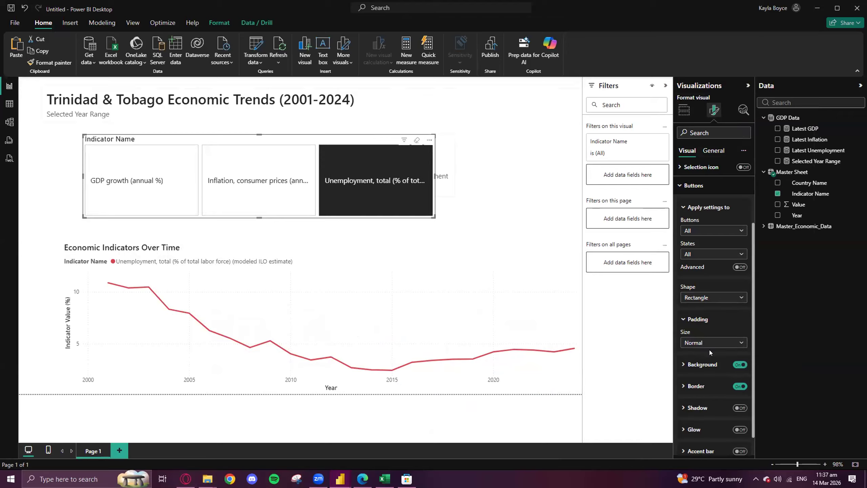
scroll(686, 367, down, 1)
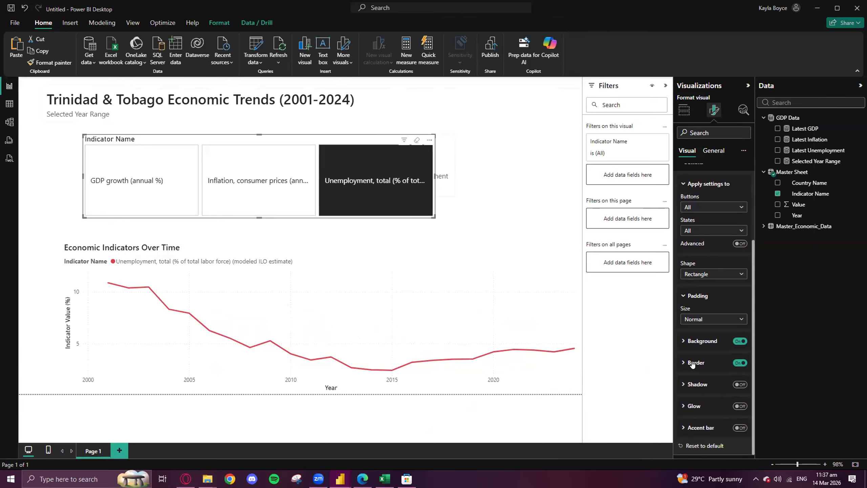
click(682, 362)
click(682, 362)
- Check the slicer heading in the Completed Dashboard report, and change the untitled report's slicer title to "Indicator Toggle"
click(713, 150)
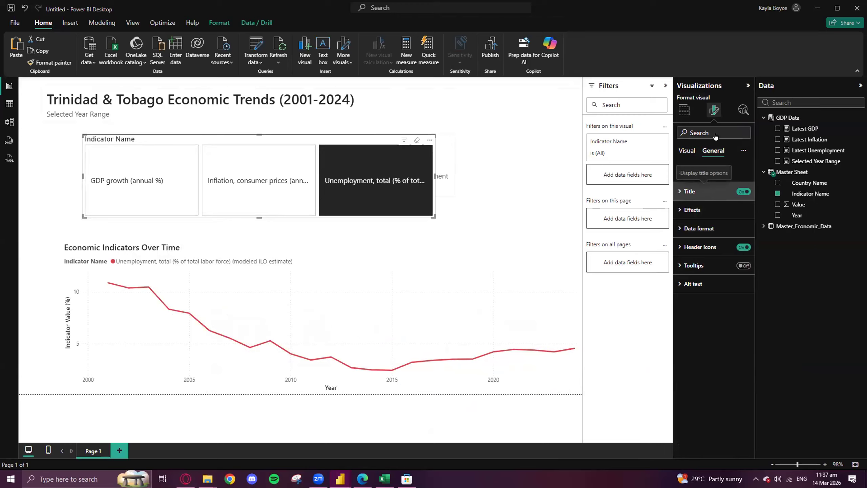
click(677, 193)
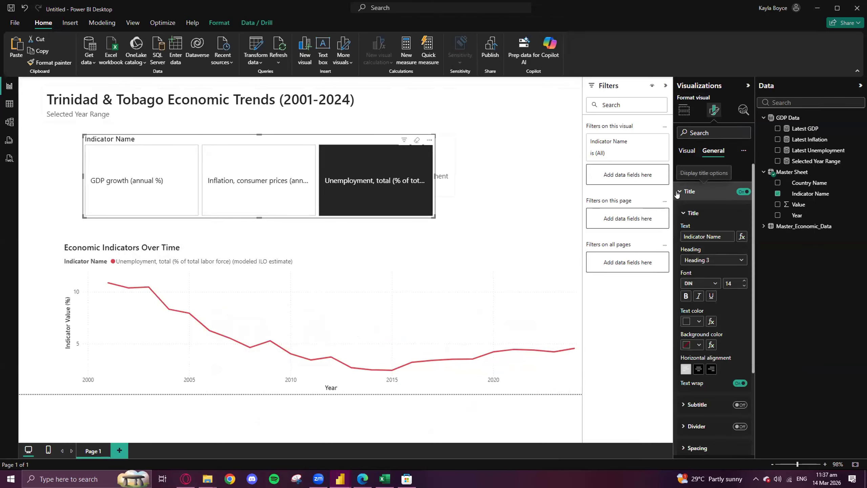
click(304, 446)
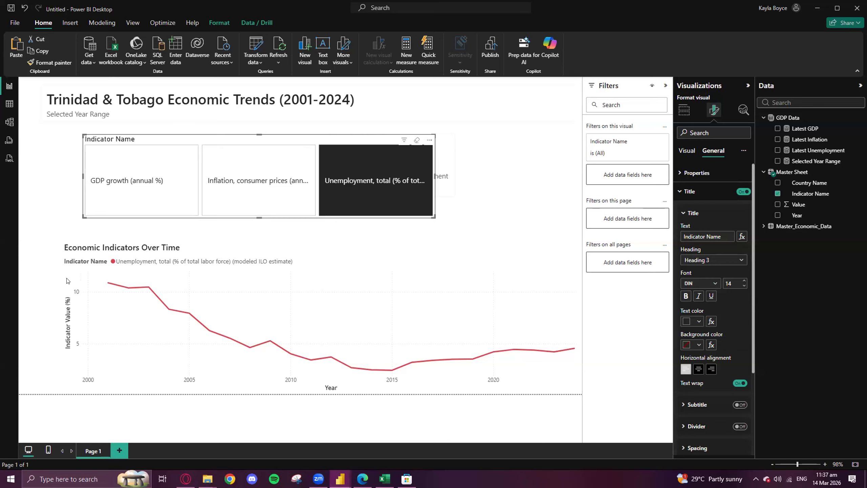
click(765, 11)
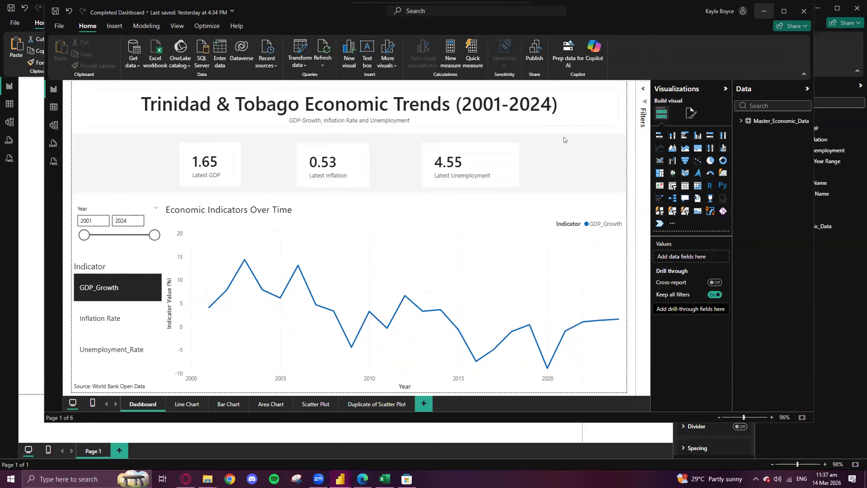
click(722, 235)
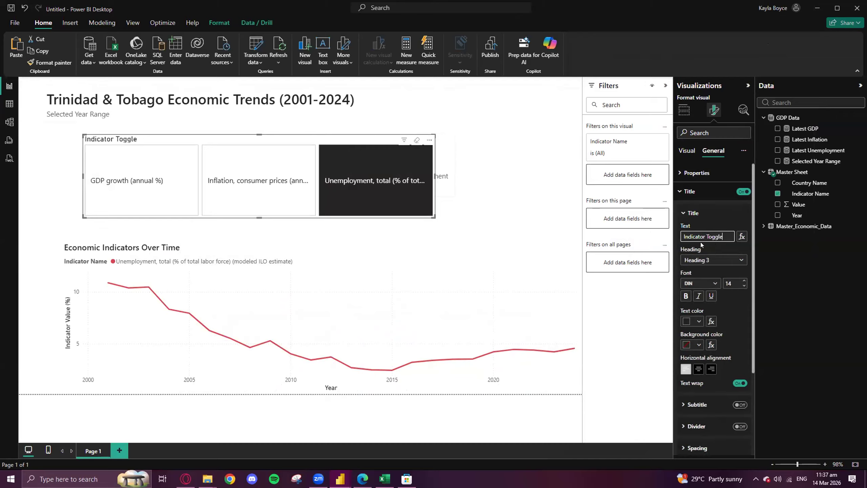
- Set the slicer title's font to Segoe UI, try centered alignment, and return the title to left alignment
click(715, 286)
scroll(720, 377, down, 3)
click(706, 333)
click(698, 371)
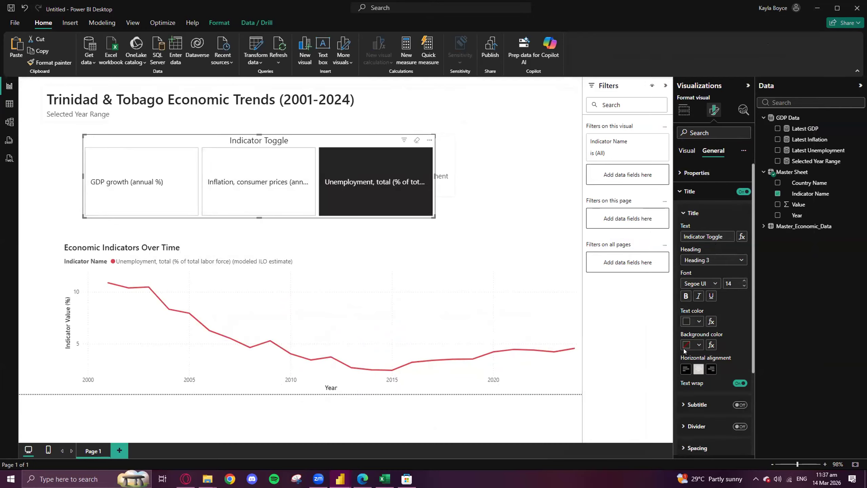
scroll(698, 384, down, 3)
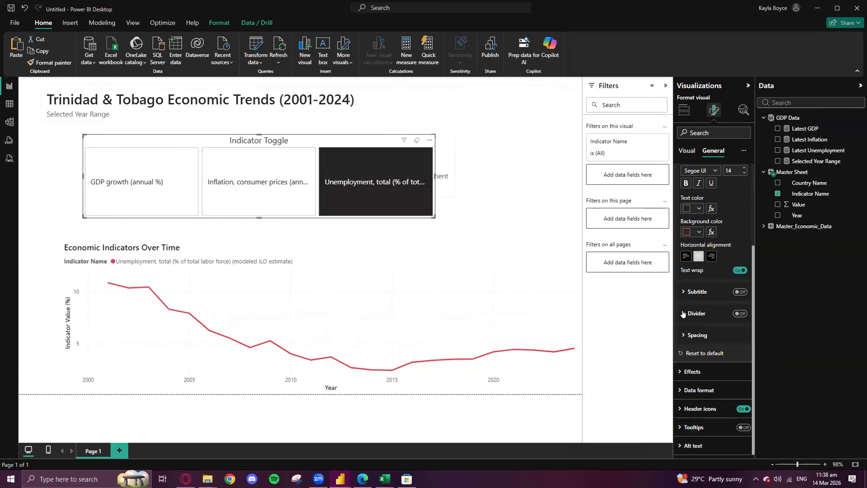
scroll(698, 353, up, 3)
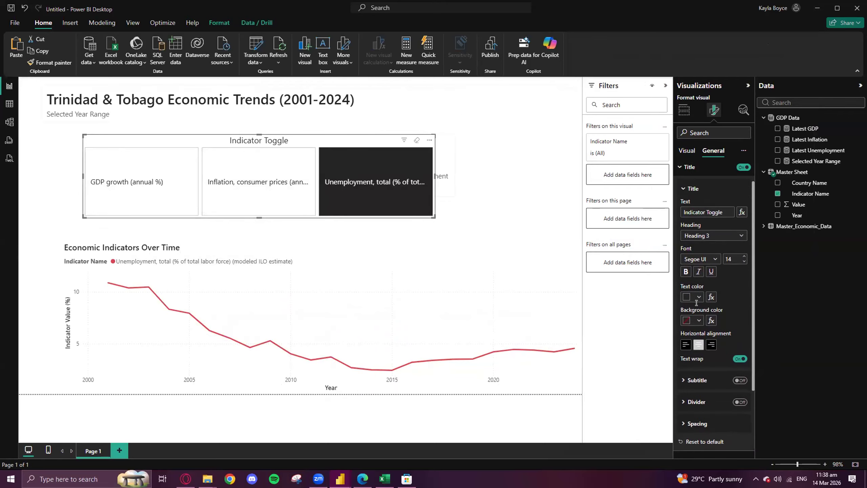
click(686, 369)
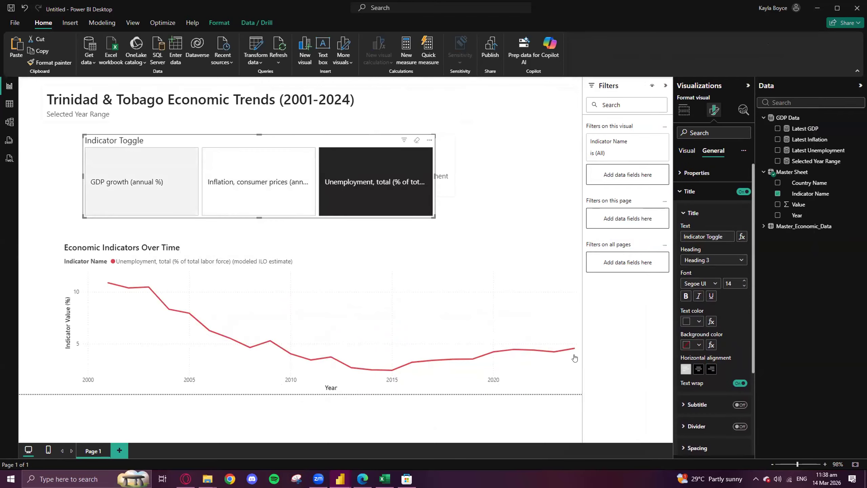
click(683, 192)
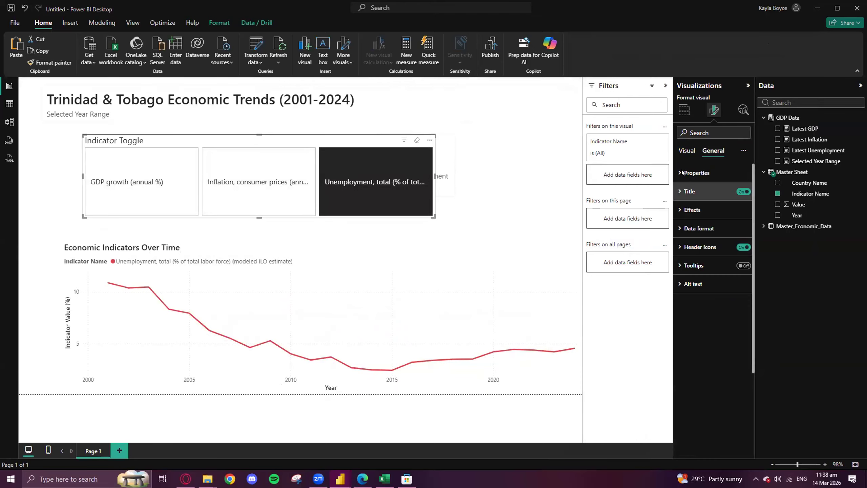
- Examine the slicer's size and data format options, and reposition the slicer above the line chart
click(680, 173)
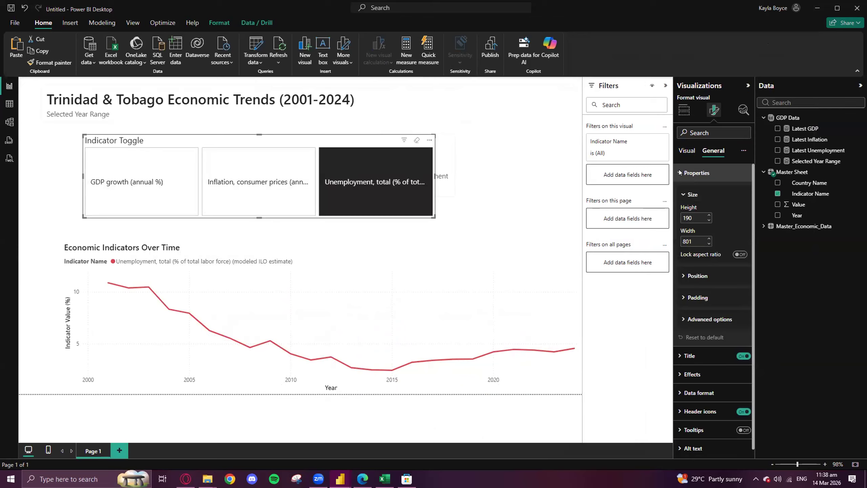
drag(270, 145, 333, 147)
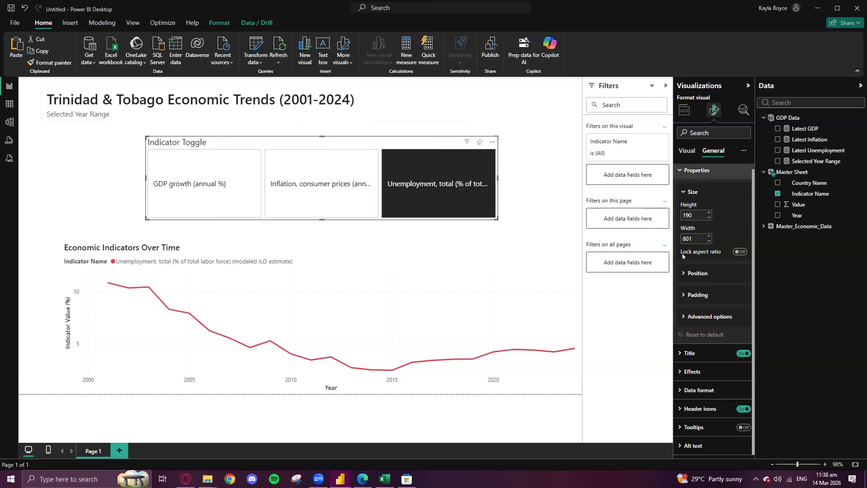
click(688, 392)
scroll(696, 376, down, 3)
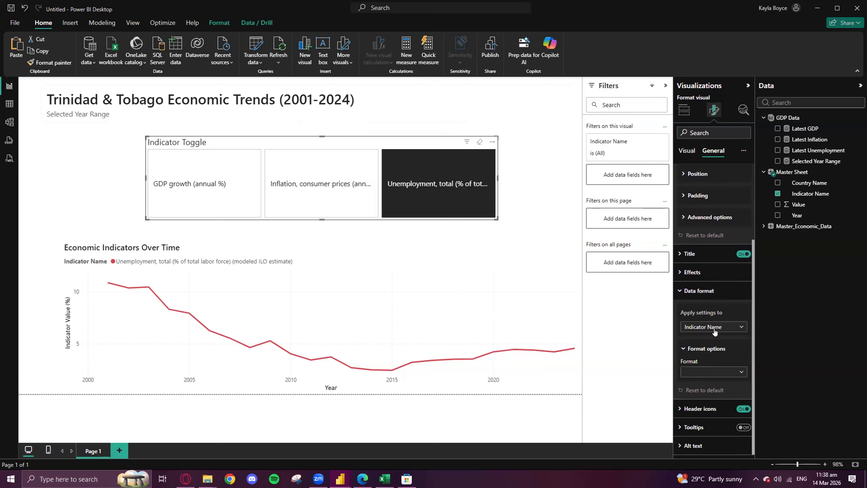
click(686, 151)
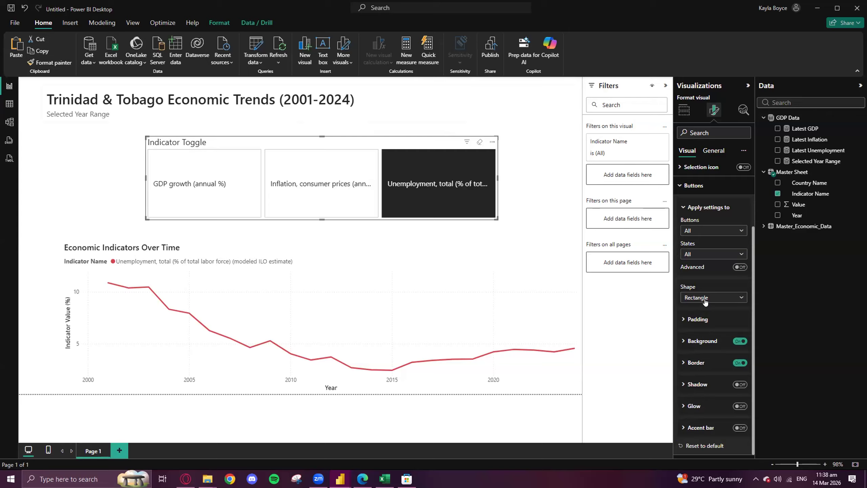
drag(288, 143, 253, 137)
- Test the restyled slicer by selecting inflation, GDP growth and unemployment twice, ending on unemployment
click(286, 177)
click(169, 178)
click(392, 177)
click(174, 163)
click(286, 164)
click(378, 155)
- Stack the Latest GDP and Latest Inflation cards right of the Latest Unemployment card, and narrow the slicer under the report title, clear of the cards
drag(326, 139, 280, 195)
drag(386, 136, 536, 156)
drag(344, 167, 556, 251)
drag(256, 193, 226, 138)
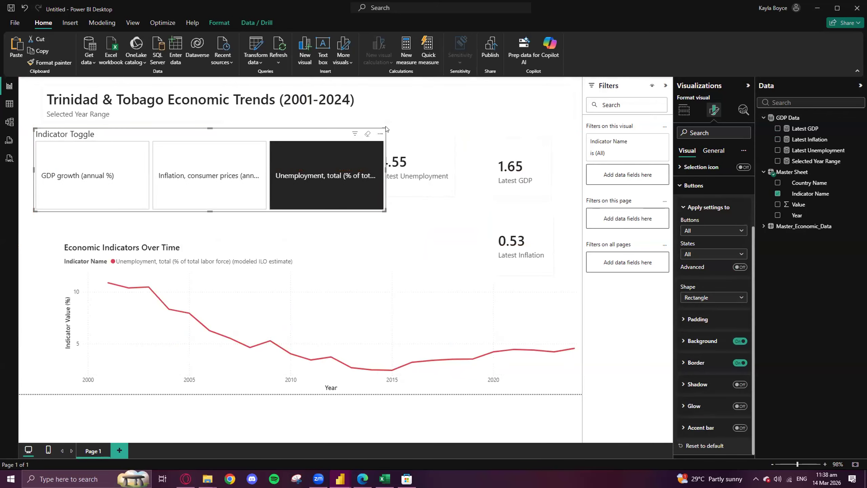
drag(382, 128, 303, 129)
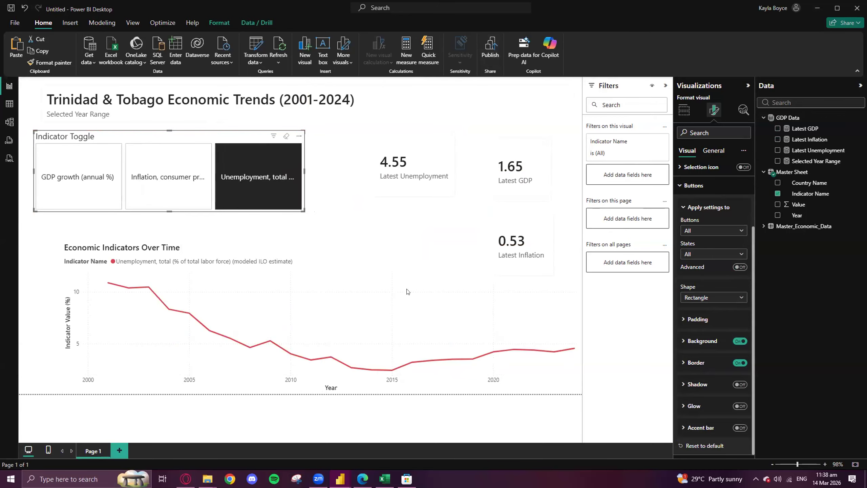
- Consult the Completed Dashboard report as a layout reference, and shrink the line chart in the untitled report to free space above it
mouse_move(340, 478)
click(290, 439)
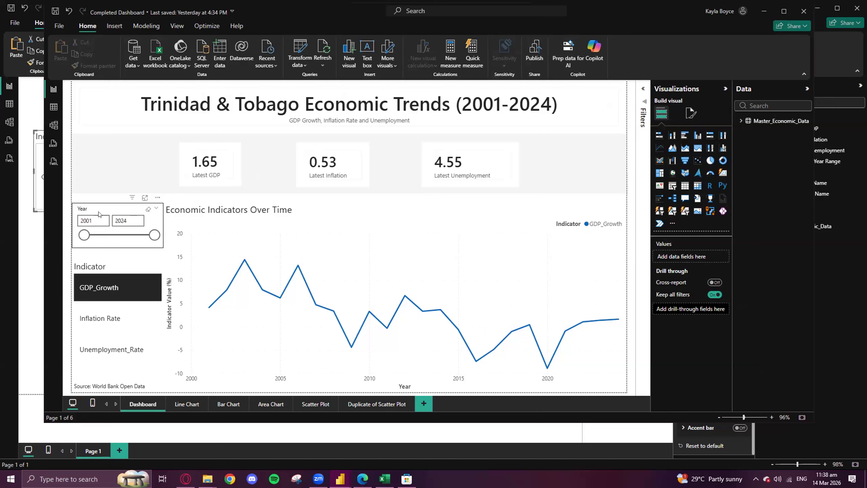
click(764, 12)
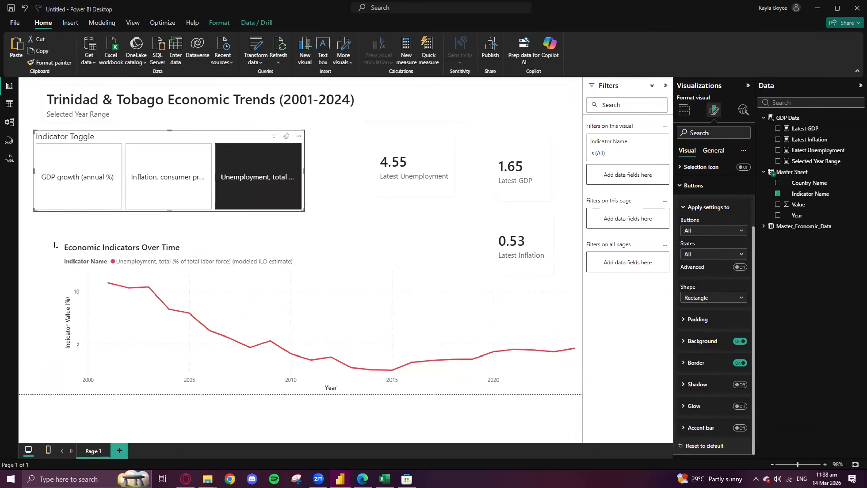
click(62, 278)
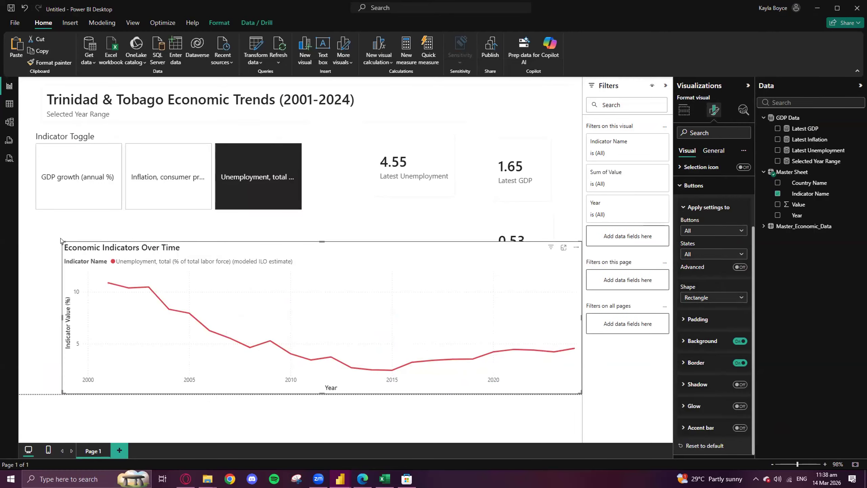
drag(59, 239, 67, 270)
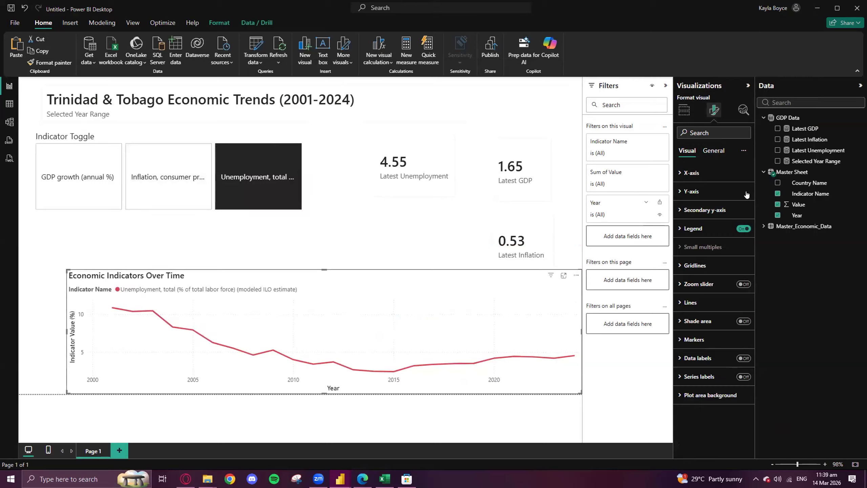
click(413, 222)
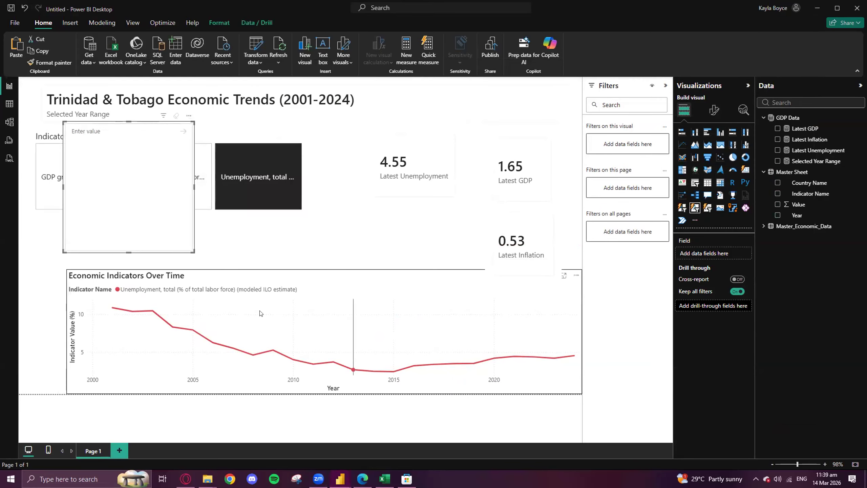
drag(157, 129, 377, 186)
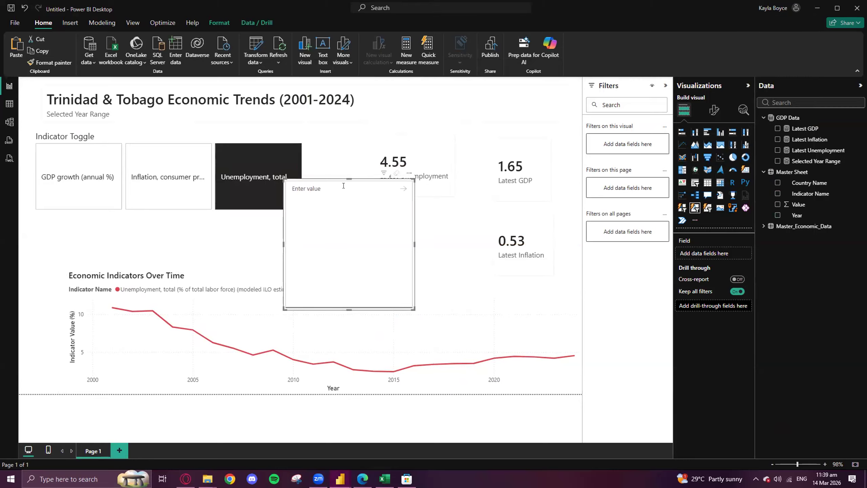
click(524, 308)
click(374, 208)
key(Delete)
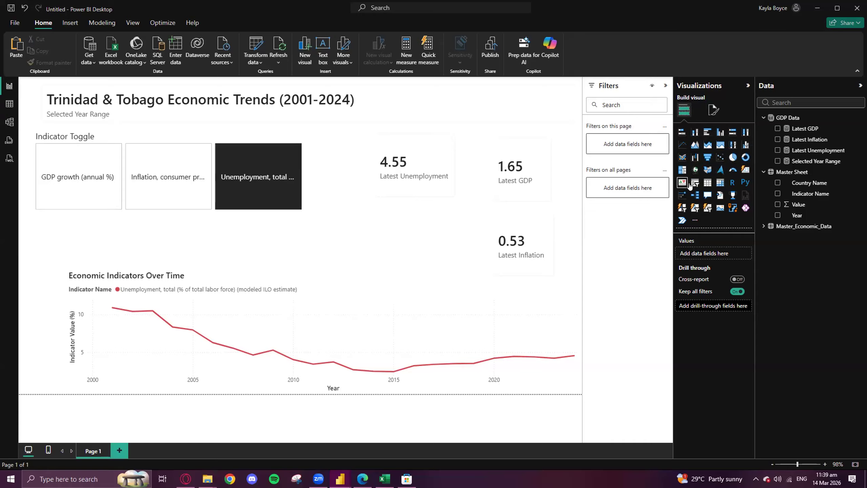
- Add a slicer on the Year field from Master Sheet, reduce its height and place it above the line chart
right_click(694, 184)
click(694, 183)
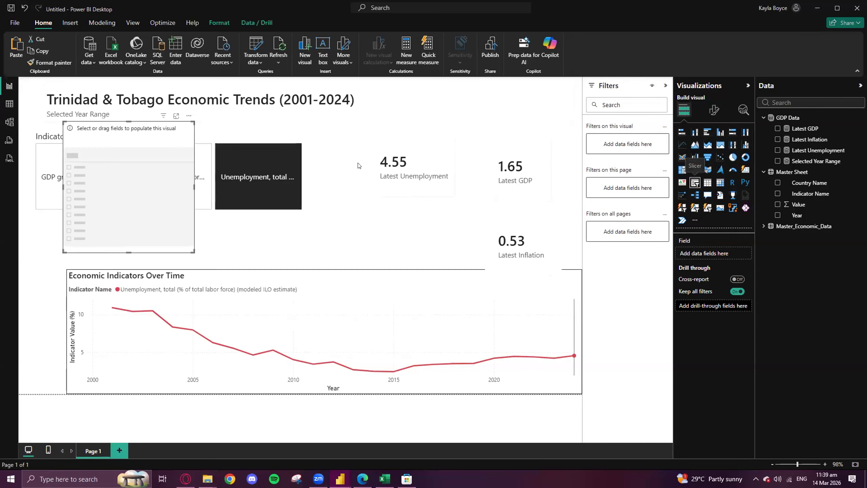
drag(105, 135, 163, 170)
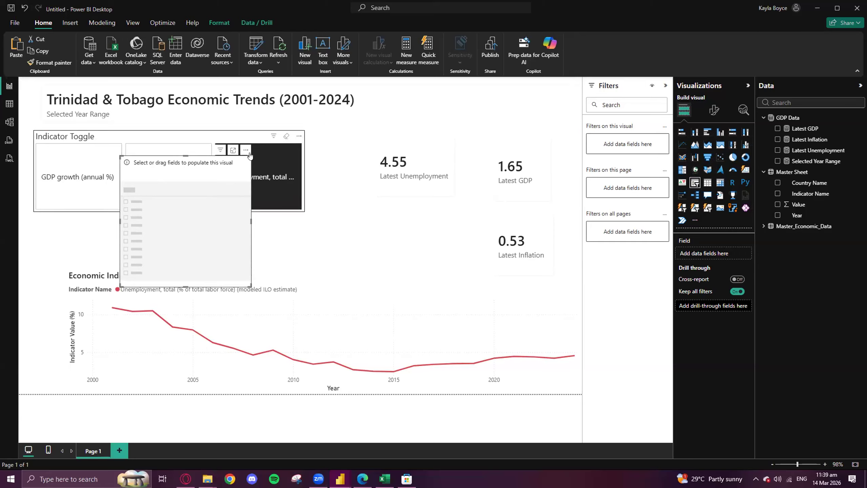
drag(249, 155, 398, 218)
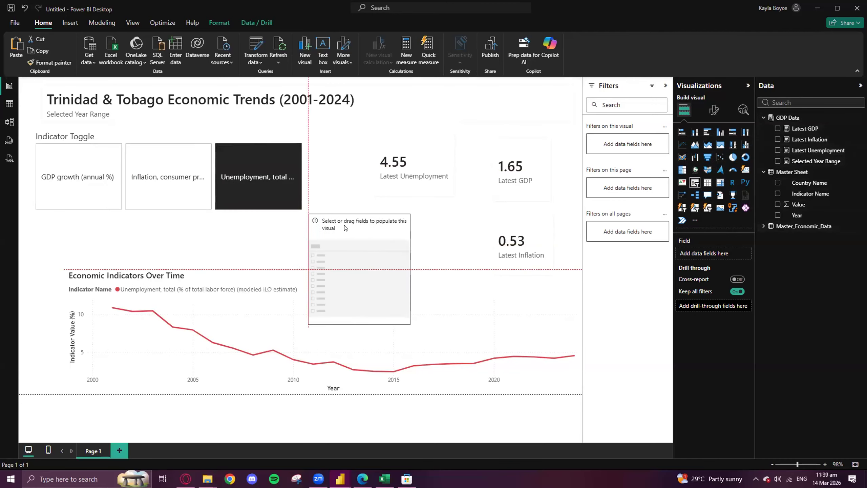
click(778, 215)
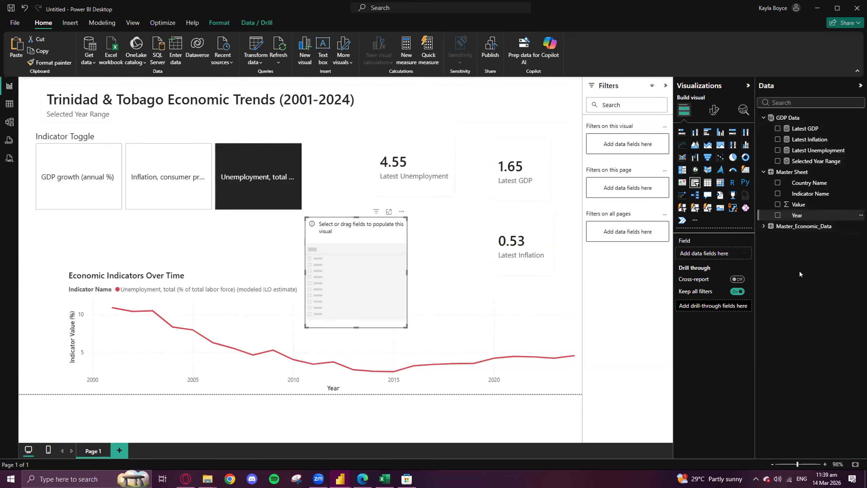
drag(356, 327, 366, 266)
drag(333, 234, 285, 222)
- Try the Dropdown style on the Year slicer and look through its list of years
click(715, 110)
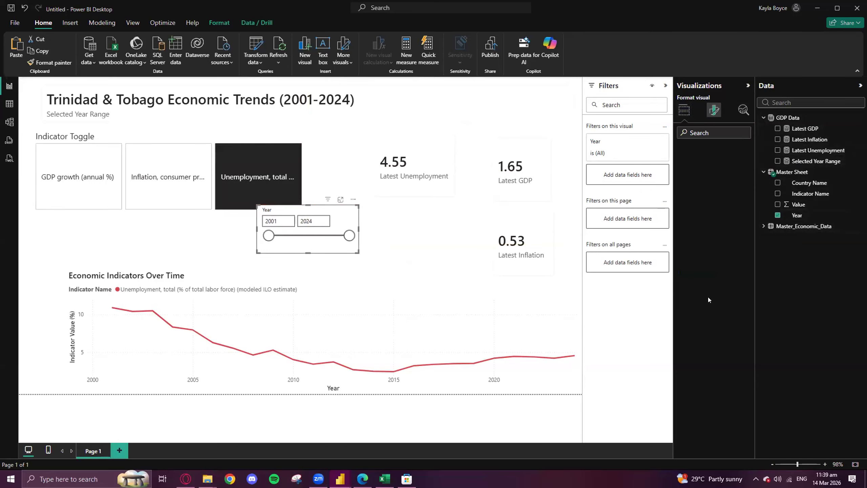
click(689, 174)
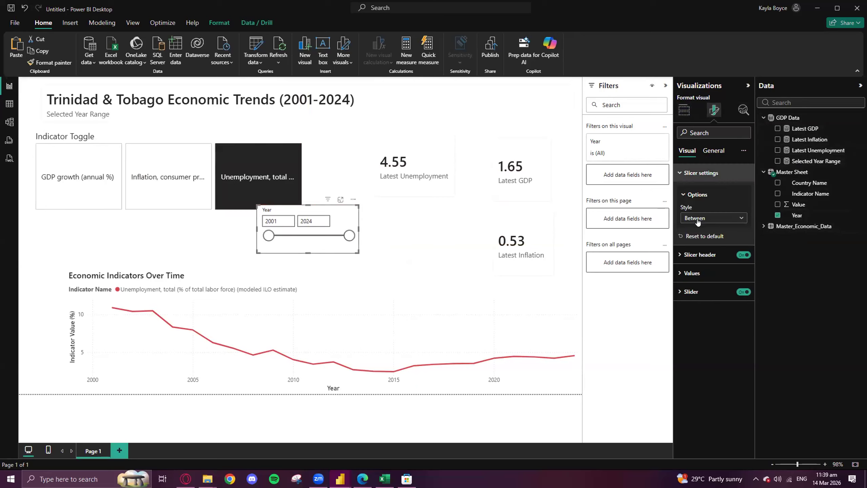
click(709, 218)
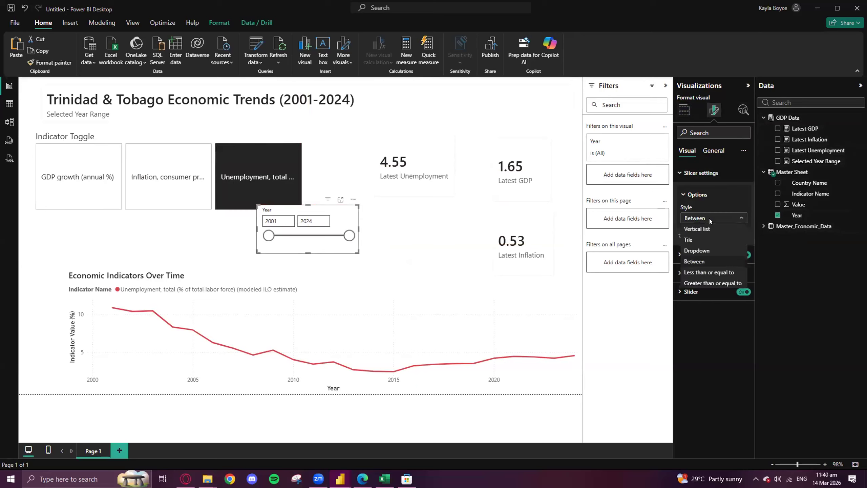
click(696, 250)
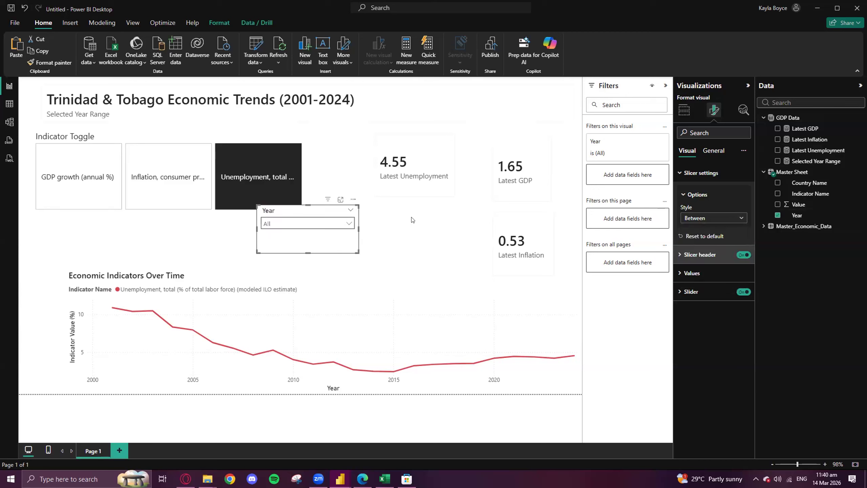
click(296, 223)
scroll(297, 237, down, 5)
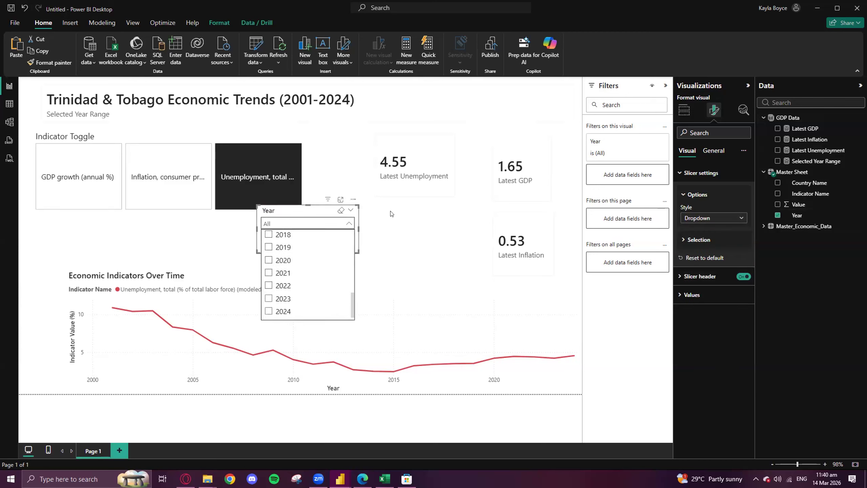
- Try the Tile style on the Year slicer, make the slicer slightly smaller, and set its style to Between
click(712, 220)
click(694, 239)
click(353, 232)
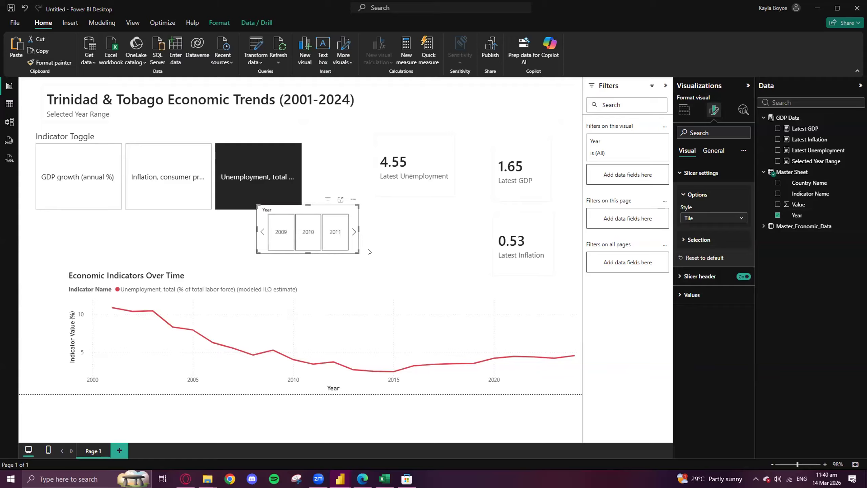
mouse_move(356, 250)
mouse_down()
mouse_move(369, 287)
mouse_move(582, 379)
mouse_move(498, 296)
mouse_move(312, 220)
mouse_move(408, 263)
mouse_move(440, 269)
mouse_move(357, 236)
mouse_move(345, 244)
mouse_up()
click(735, 219)
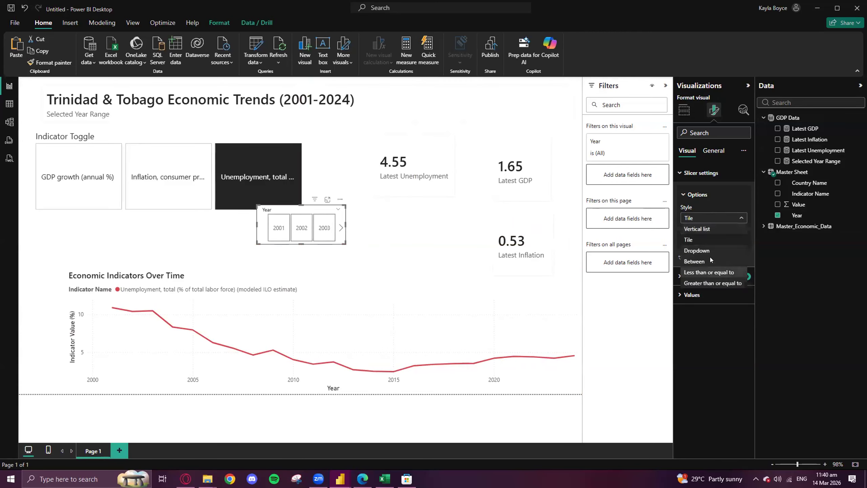
click(710, 260)
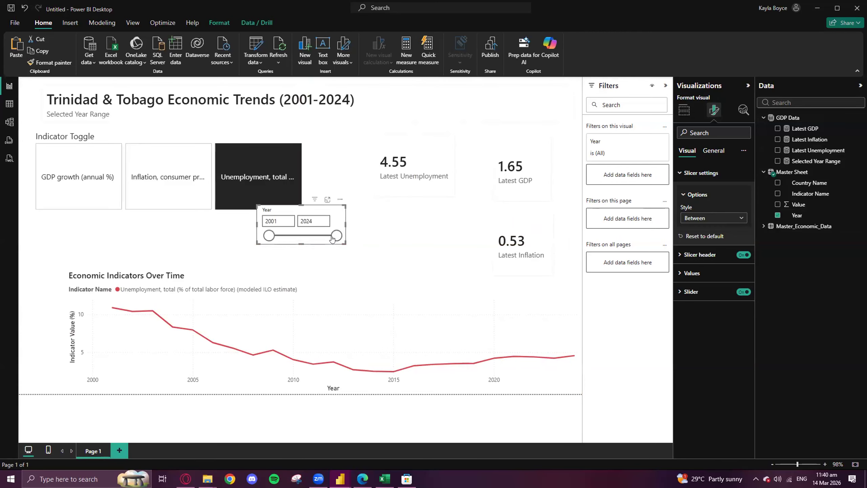
- Set the Year slicer's header font to Segoe UI
click(679, 253)
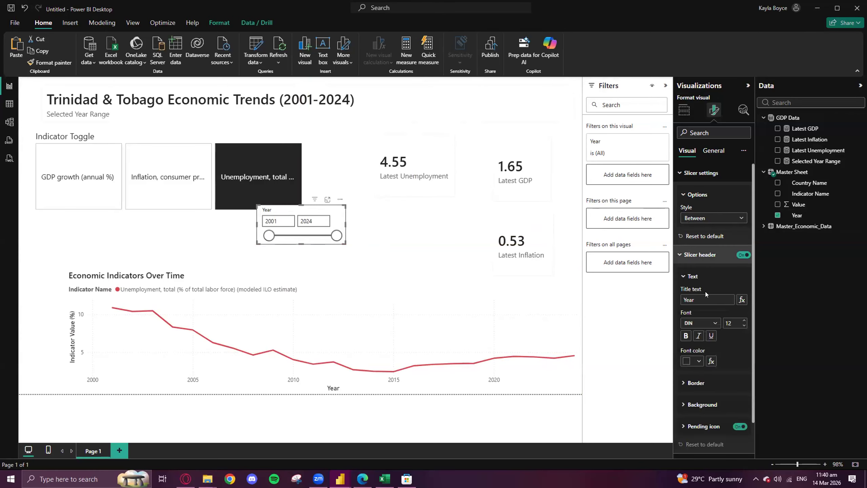
click(713, 323)
scroll(712, 307, down, 4)
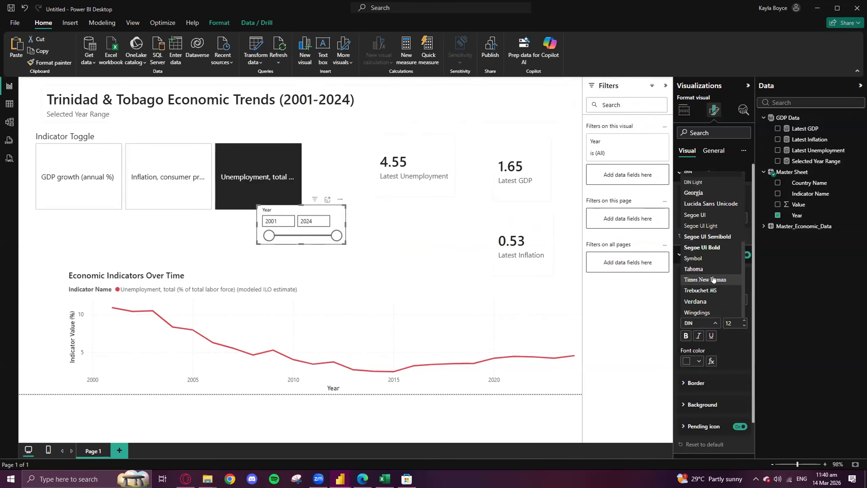
click(694, 214)
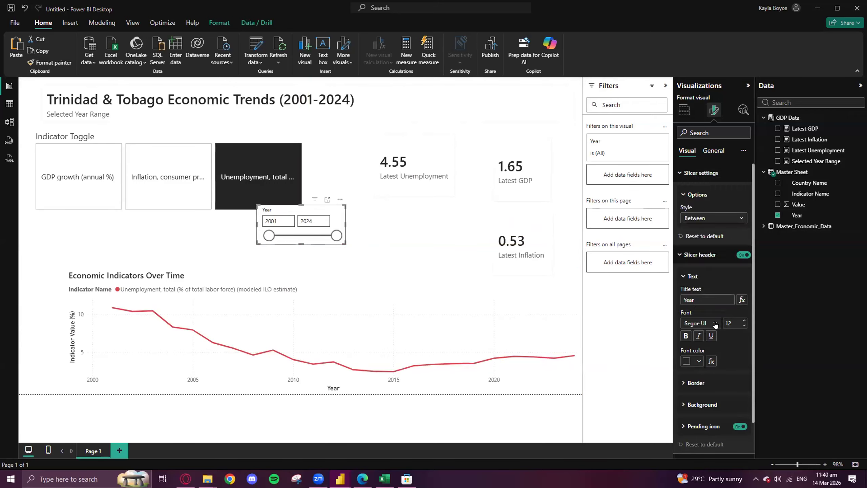
- Examine the Year slicer's header border, background and values formatting options
scroll(705, 348, down, 1)
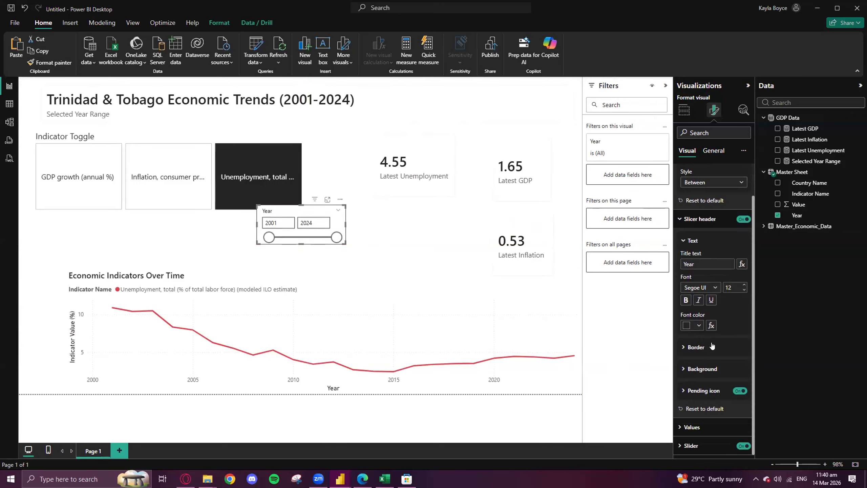
click(685, 370)
click(683, 347)
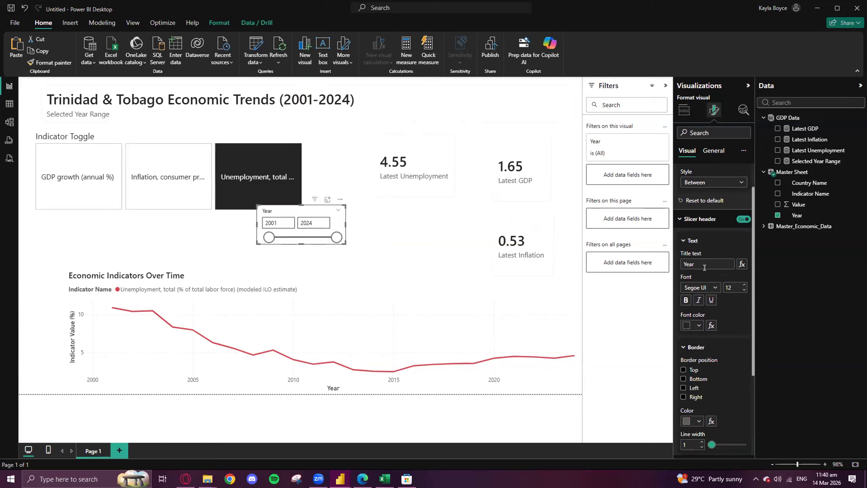
click(682, 241)
scroll(717, 376, down, 1)
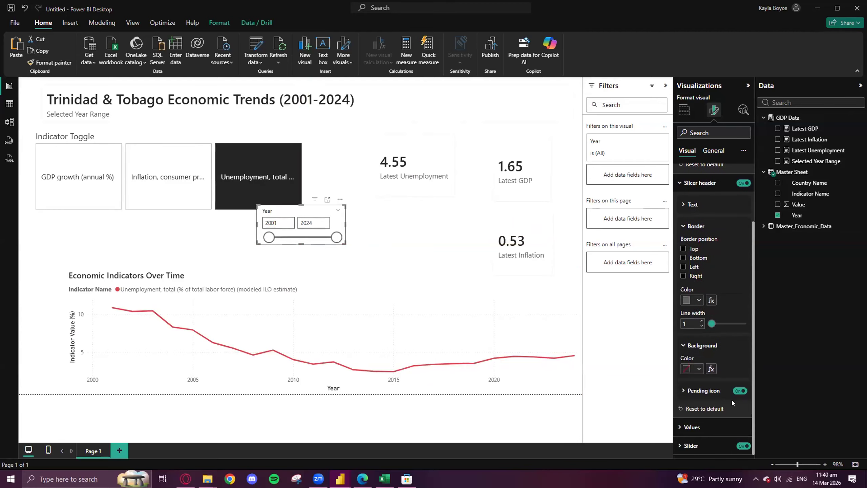
click(697, 426)
scroll(706, 369, down, 5)
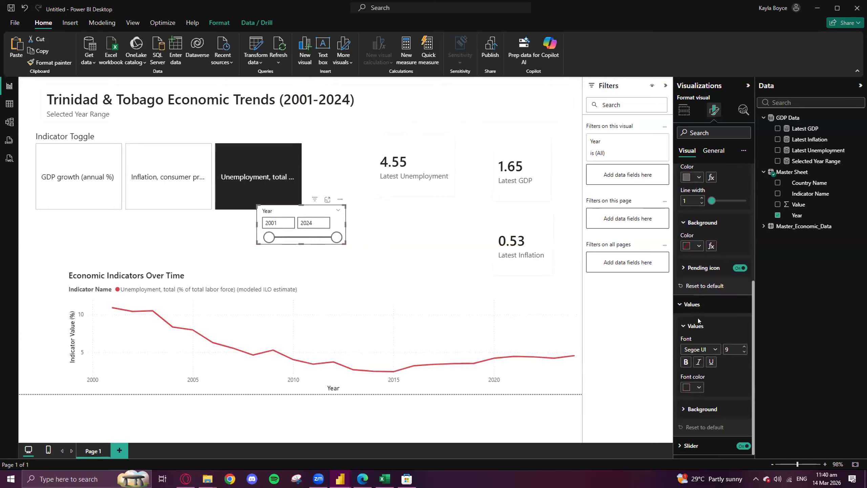
click(694, 304)
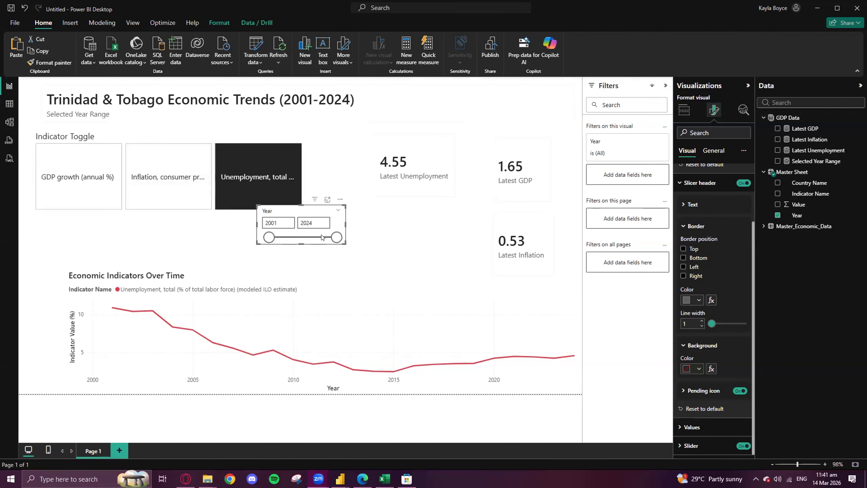
- Move the Year slicer to the page's left edge above the line chart, and shift the Indicator Toggle slicer toward the Latest Unemployment card
drag(292, 214, 68, 228)
drag(123, 138, 170, 141)
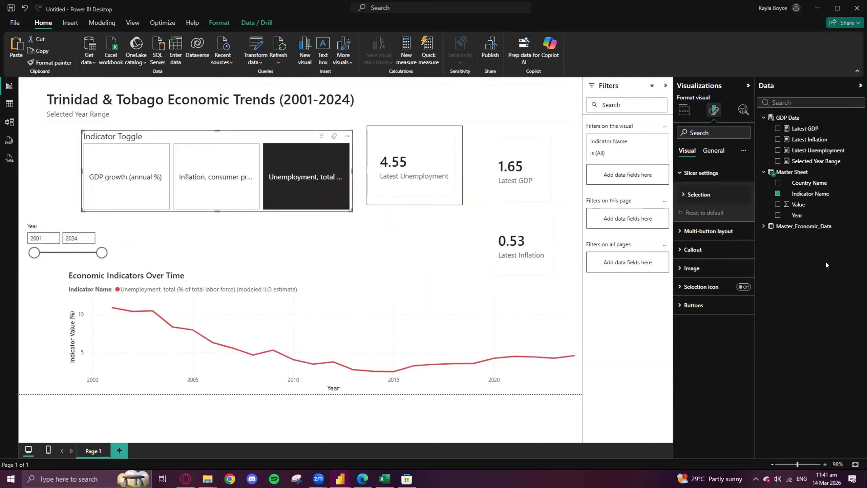
- Try the Horizontal arrangement for the Indicator Toggle slicer's buttons, and set the arrangement to Vertical
click(692, 230)
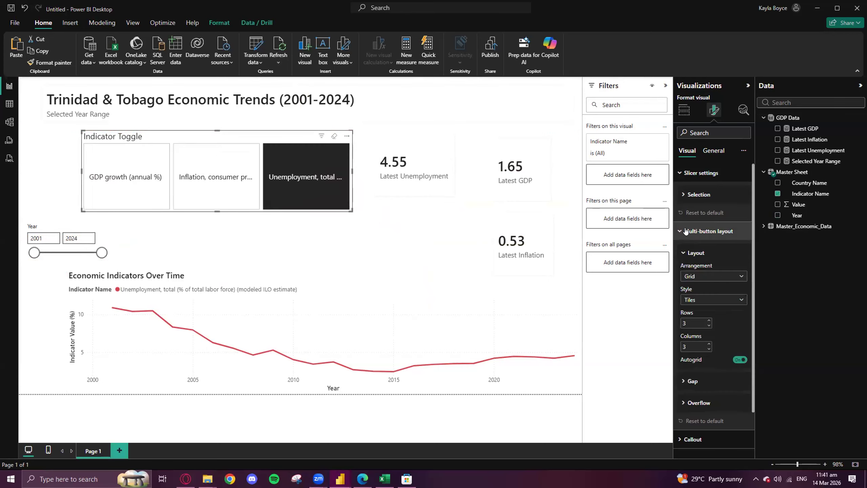
click(706, 278)
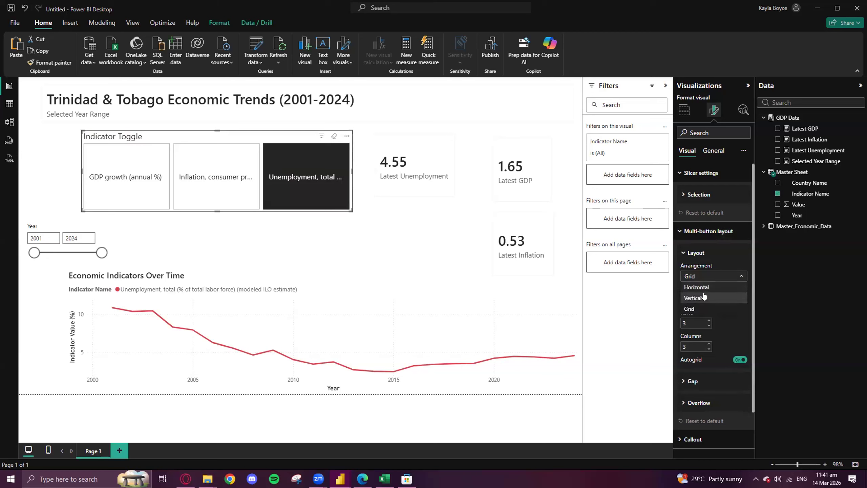
click(698, 287)
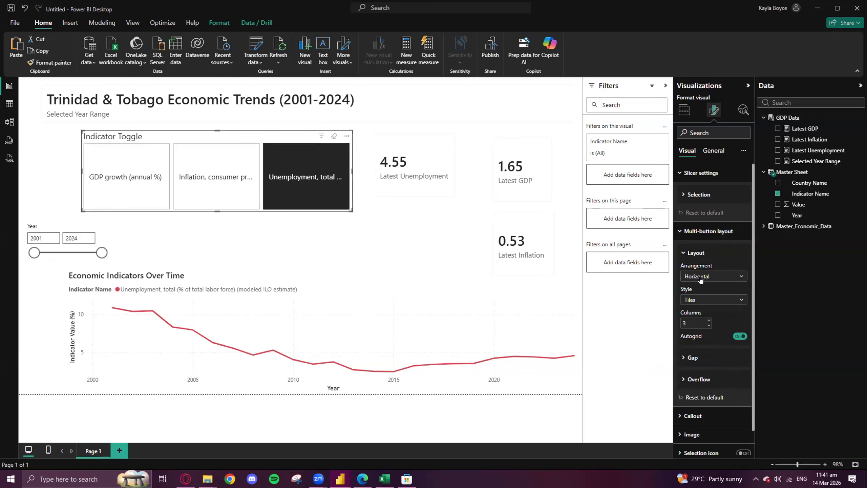
click(700, 277)
click(701, 298)
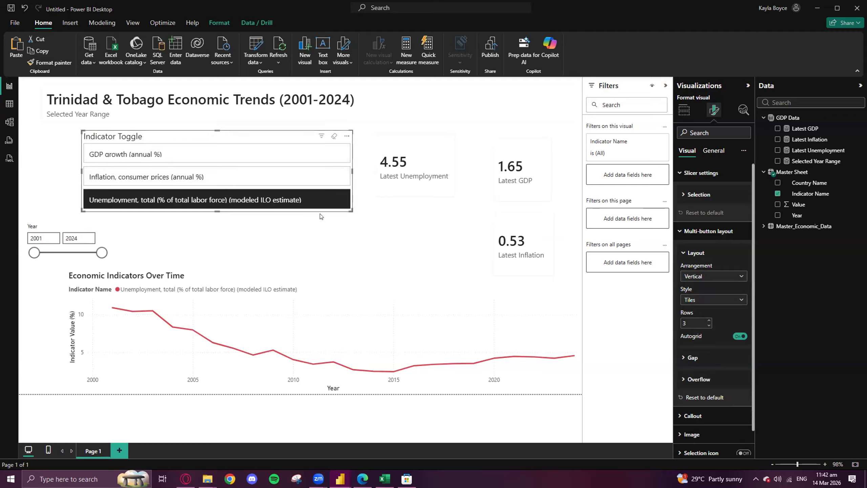
- Make the Indicator Toggle slicer slightly taller and narrow it to about half its width
drag(216, 222, 218, 232)
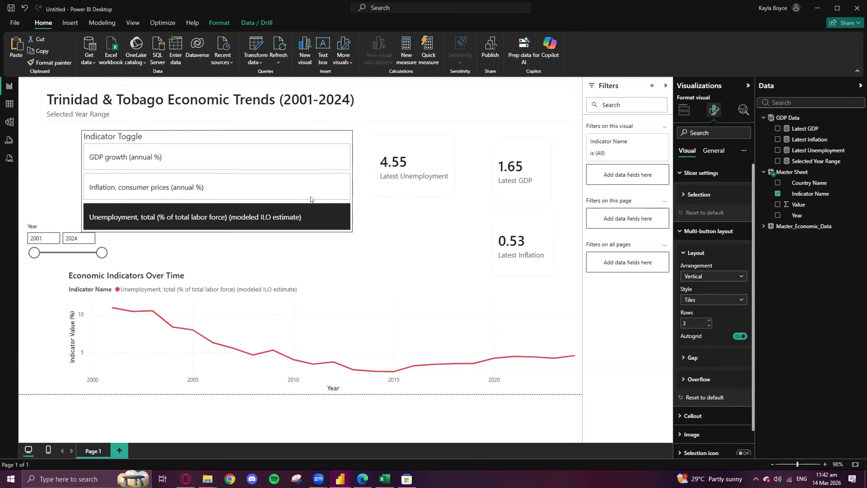
drag(350, 178, 211, 200)
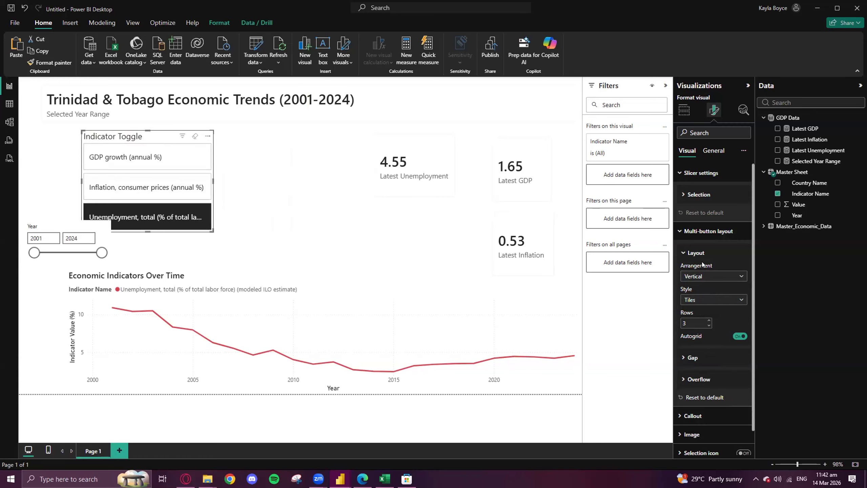
scroll(700, 307, down, 1)
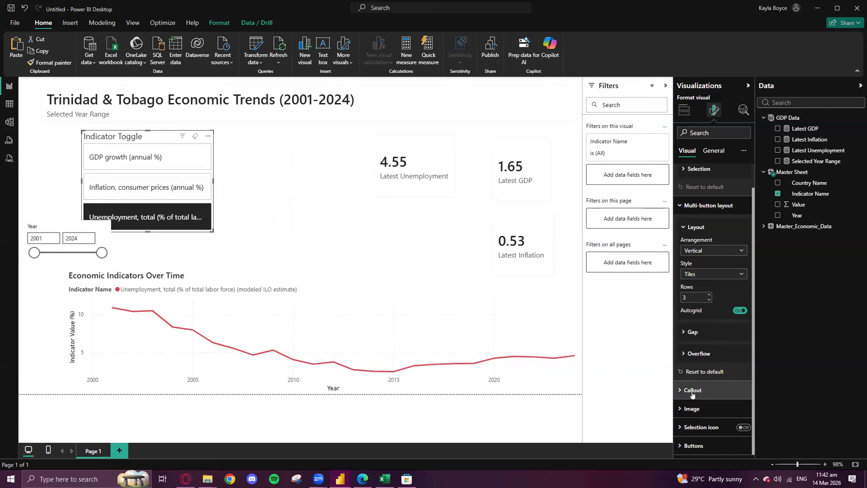
- Examine the Indicator Toggle slicer's image and button formatting options
scroll(680, 234, up, 1)
click(680, 233)
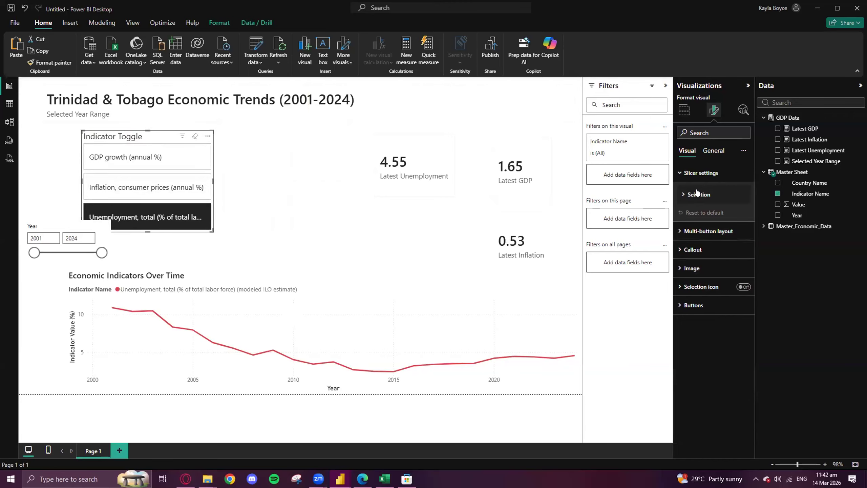
click(679, 269)
scroll(704, 276, down, 1)
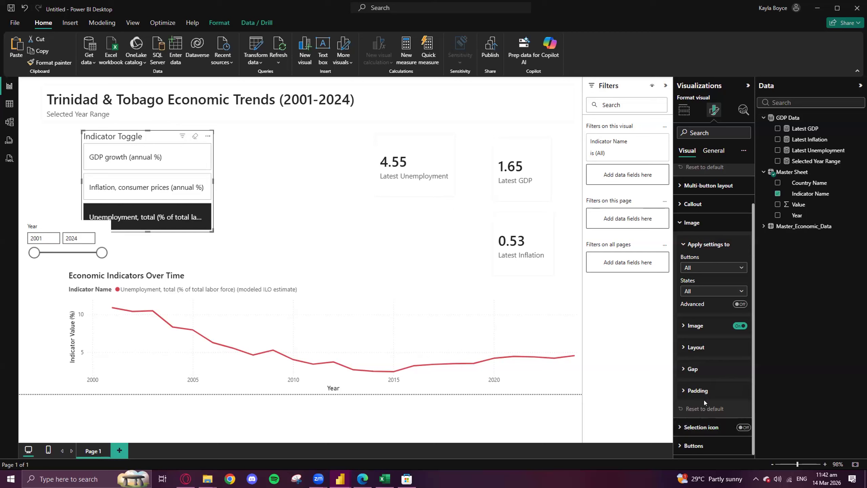
click(679, 446)
- Narrow the Indicator Toggle slicer and move it near the page's left edge, directly above the Year slicer
drag(209, 178, 167, 179)
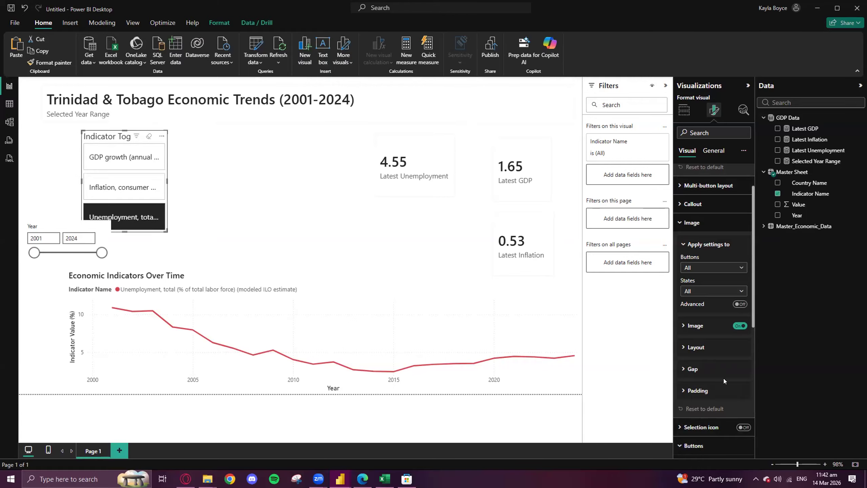
scroll(723, 378, down, 5)
click(698, 231)
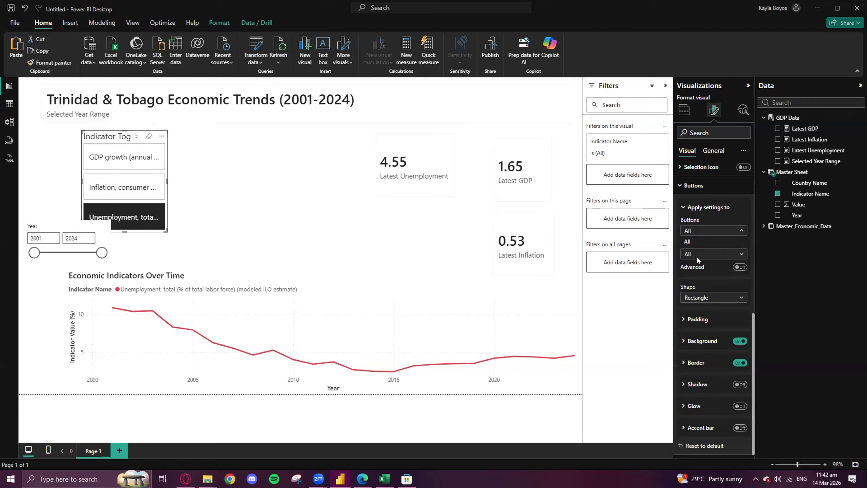
click(698, 257)
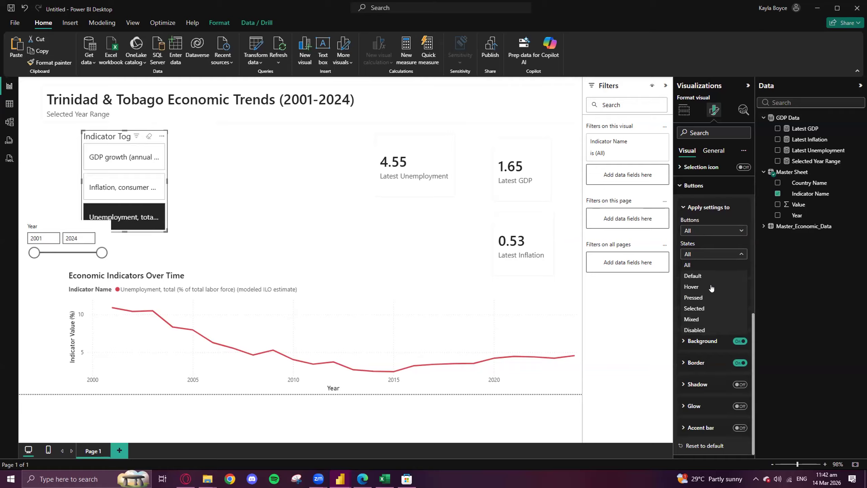
click(705, 265)
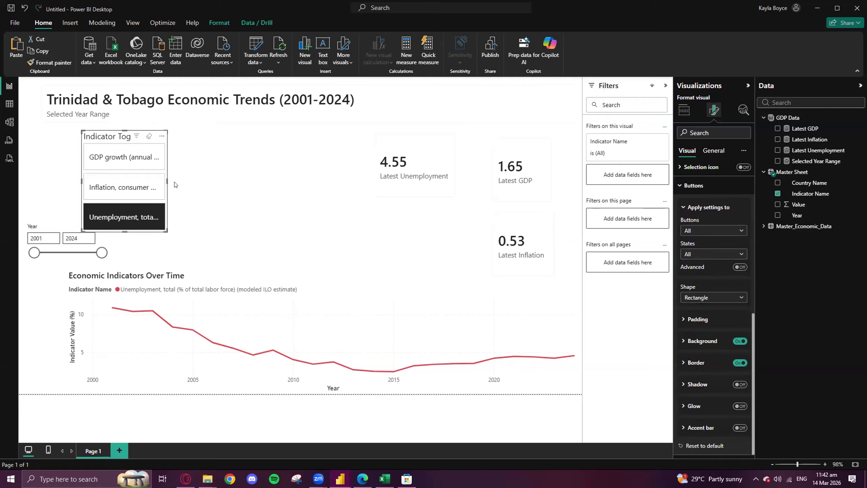
drag(167, 181, 192, 184)
drag(118, 135, 70, 130)
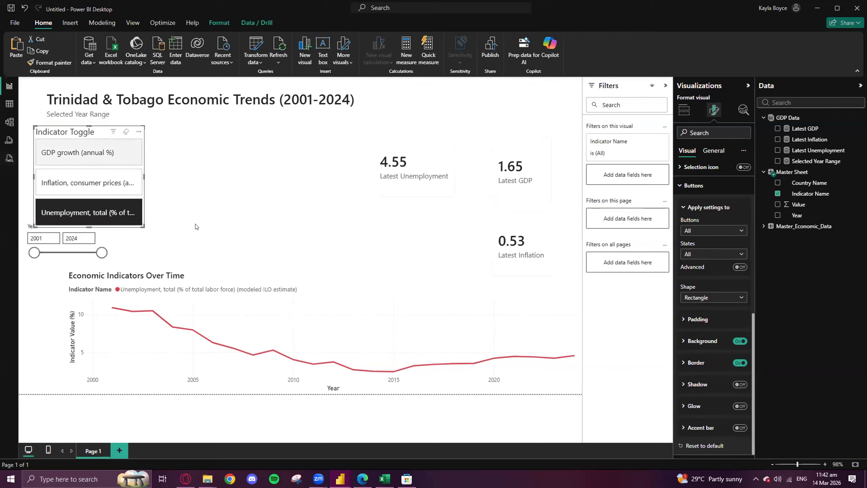
- Try Wide padding for the Indicator Toggle slicer's buttons, and set the padding size to Narrow
click(683, 319)
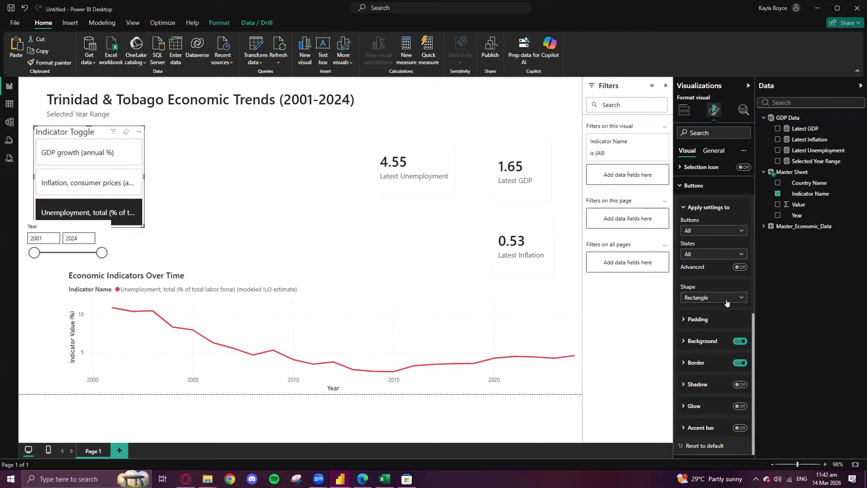
scroll(704, 320, down, 1)
click(715, 319)
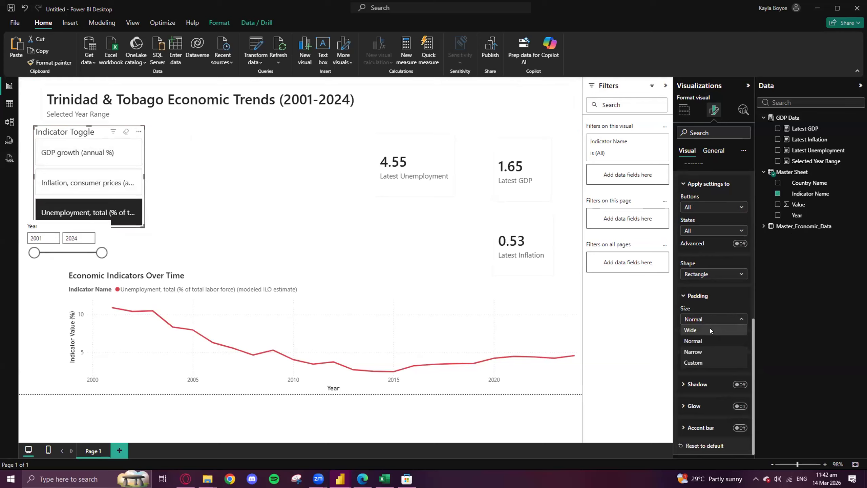
click(710, 329)
click(708, 319)
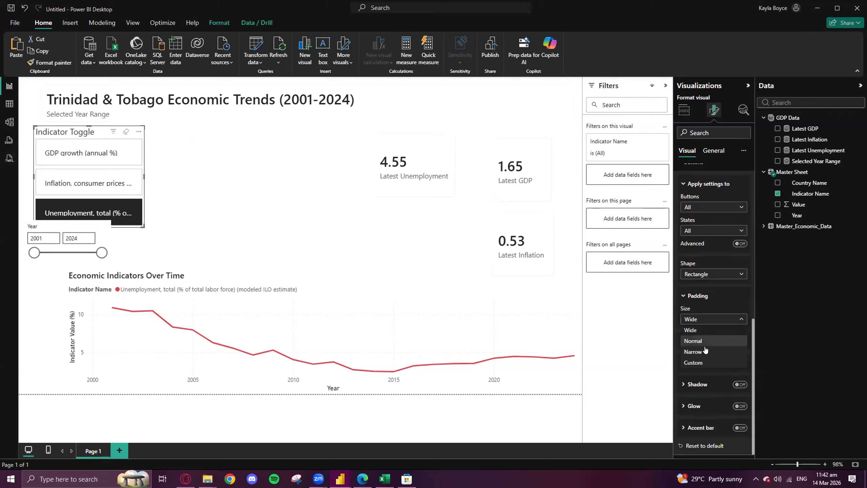
click(704, 328)
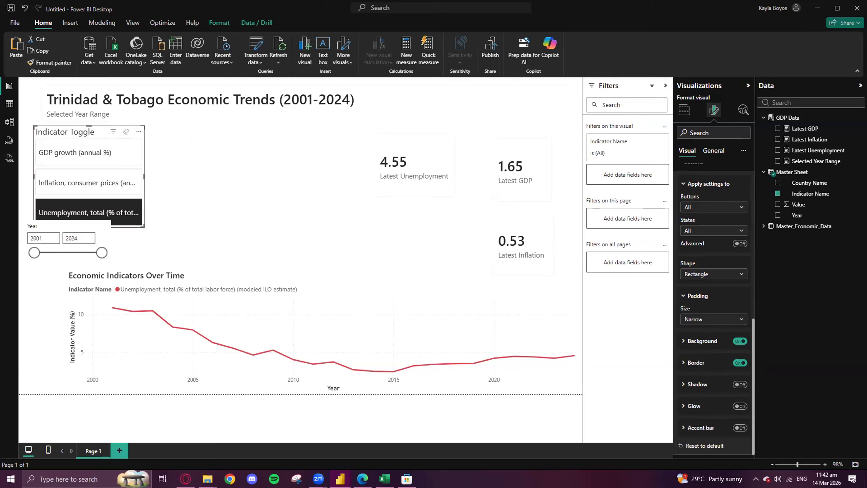
click(684, 296)
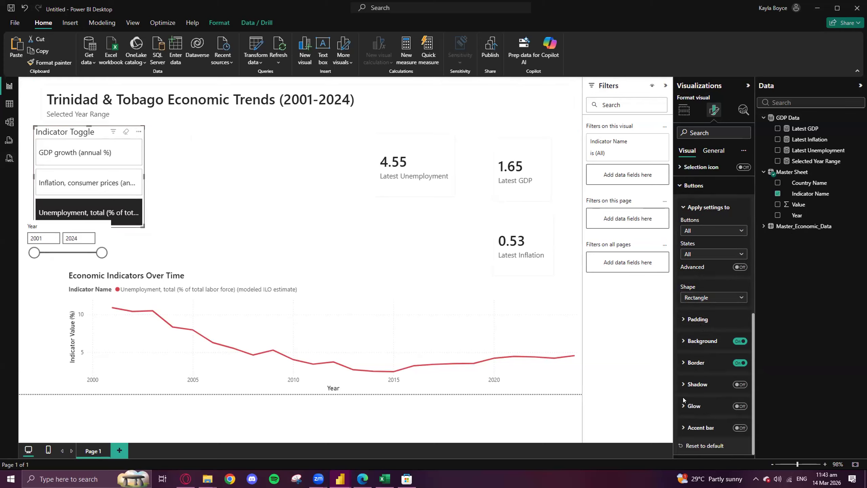
- Examine the Indicator Toggle slicer's callout value, callout layout and general formatting options
scroll(683, 422, up, 4)
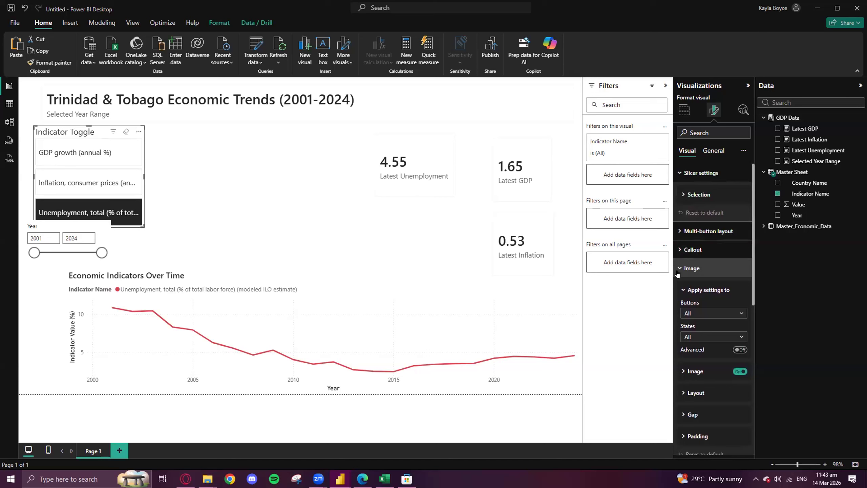
click(692, 250)
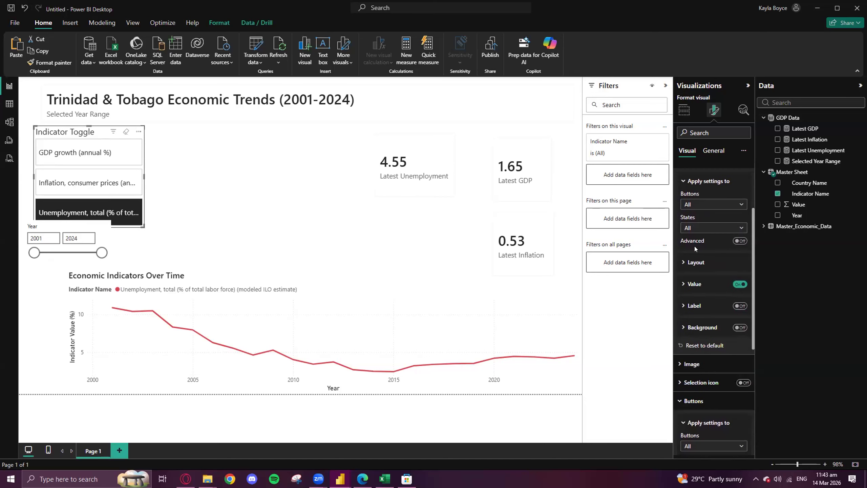
click(684, 284)
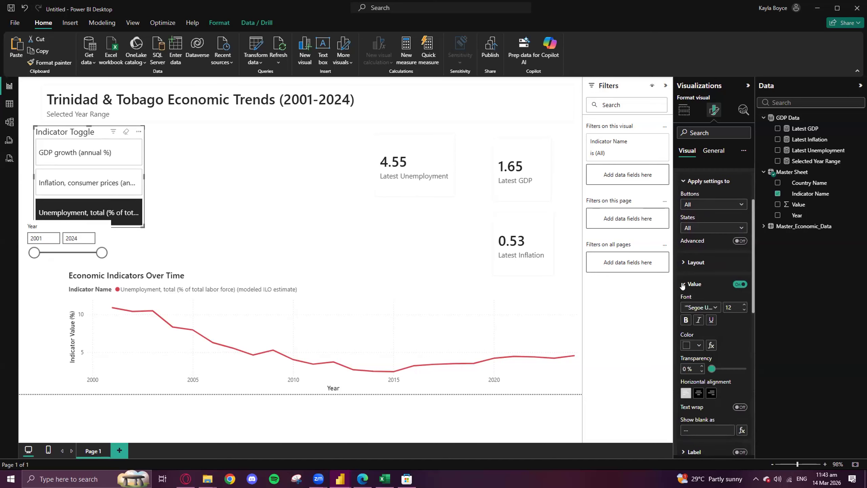
scroll(693, 281, down, 3)
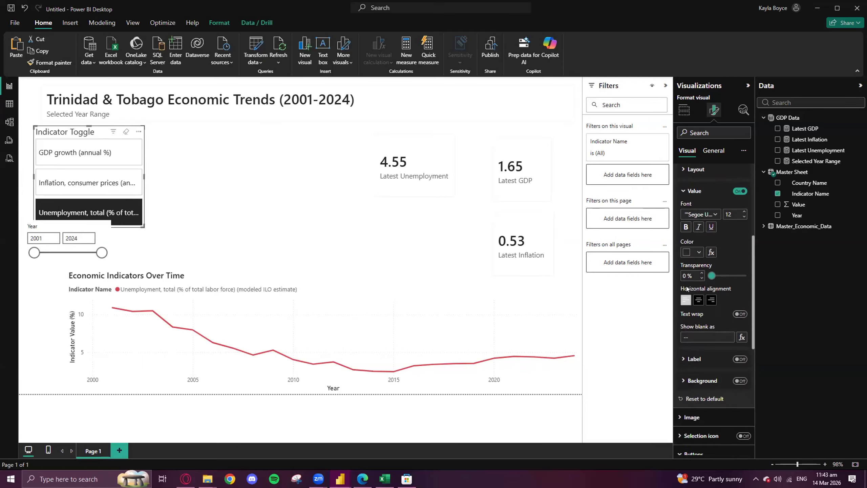
scroll(693, 281, up, 1)
click(683, 238)
click(682, 218)
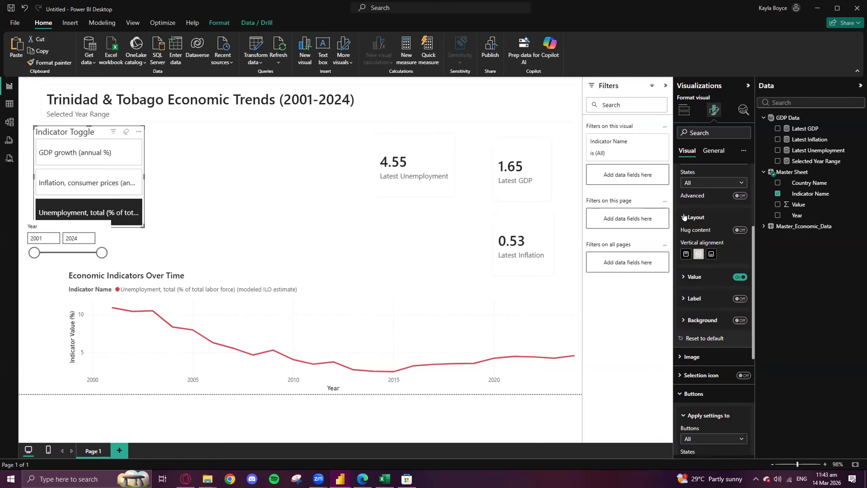
click(683, 217)
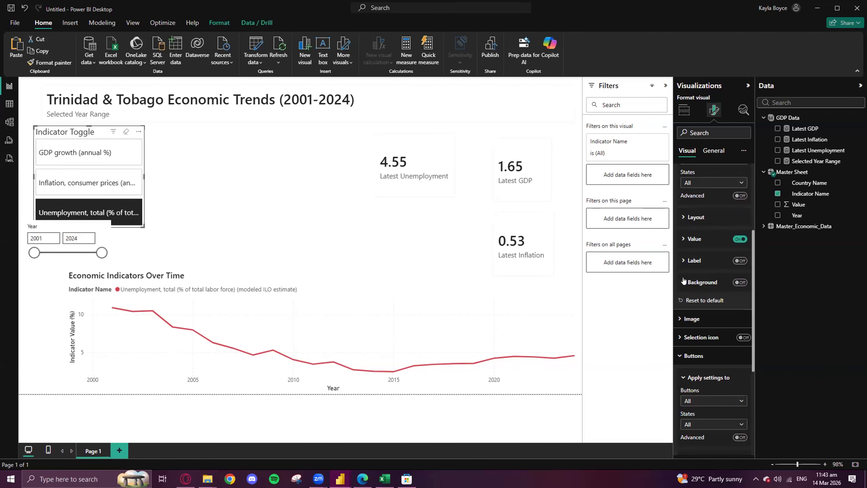
scroll(684, 280, down, 2)
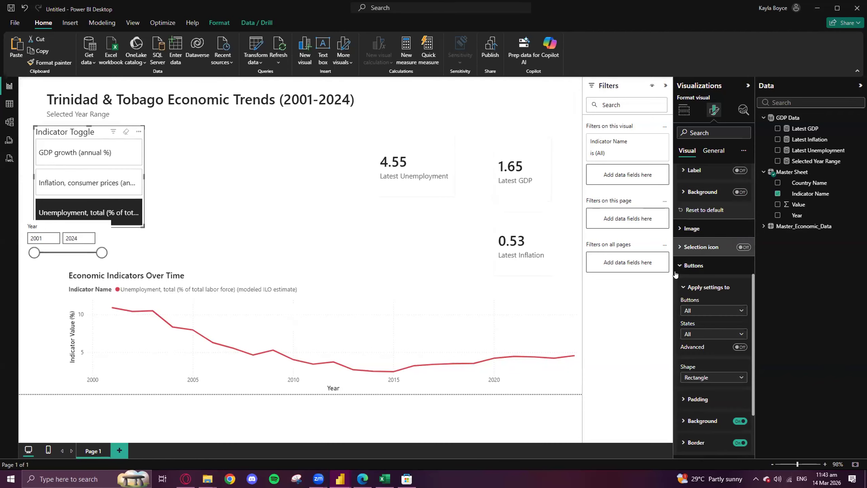
scroll(681, 272, down, 2)
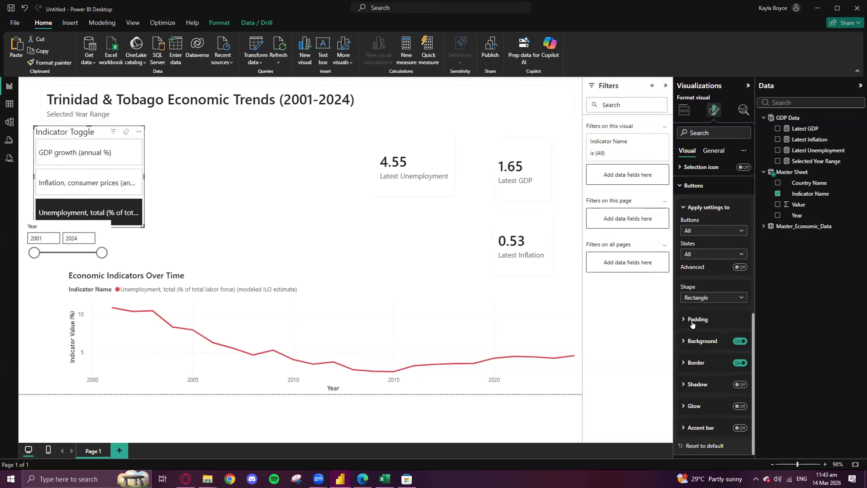
scroll(692, 324, up, 6)
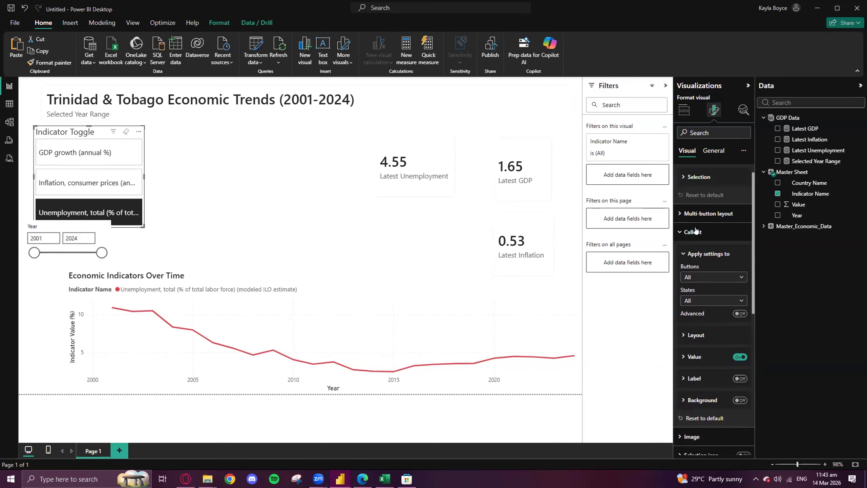
click(709, 152)
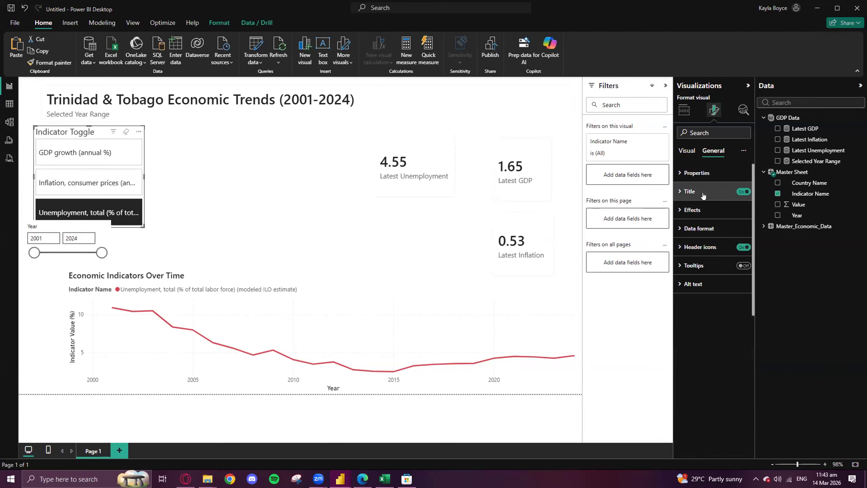
click(678, 174)
click(678, 173)
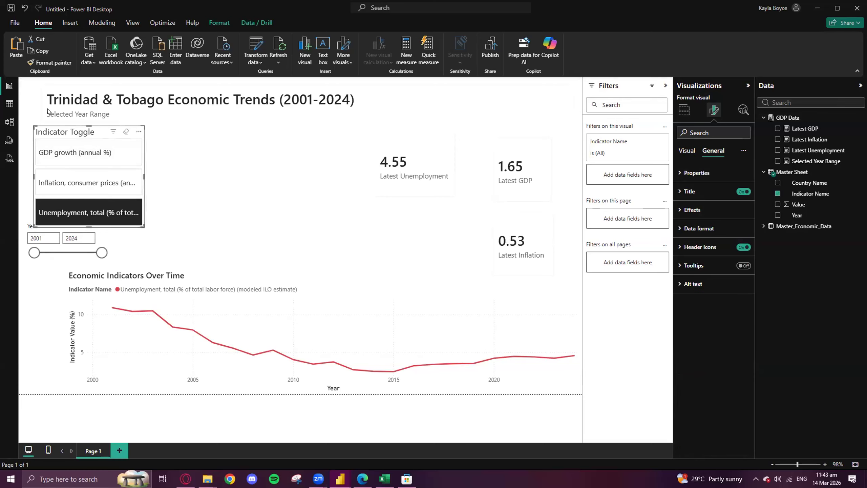
- Shrink the Indicator Toggle slicer in width and height and place it above the Year slicer without overlapping it
drag(82, 139, 133, 144)
click(172, 294)
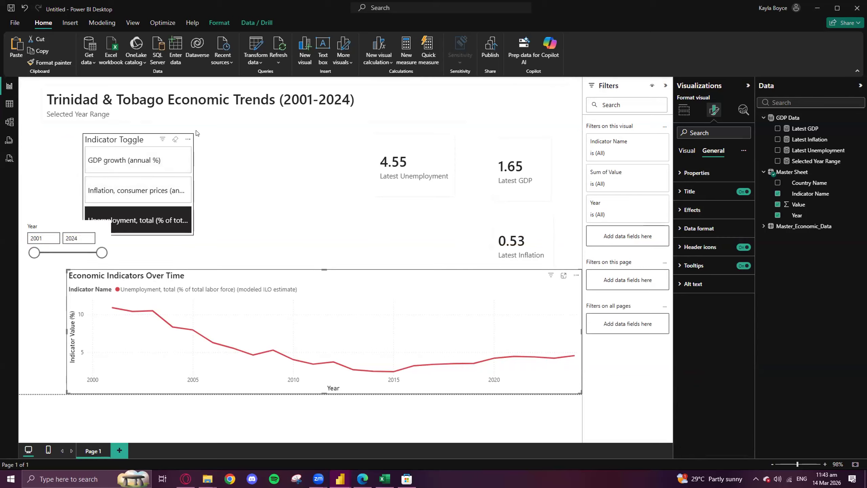
drag(193, 136, 174, 159)
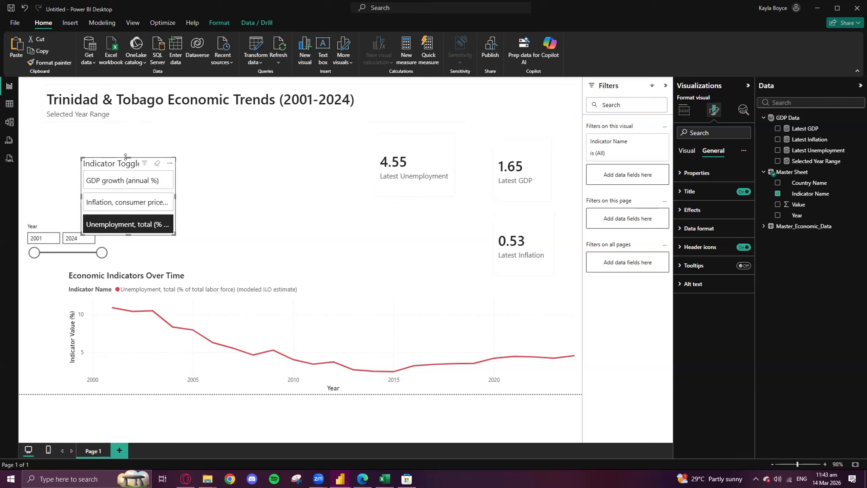
drag(116, 154, 61, 142)
drag(66, 140, 65, 139)
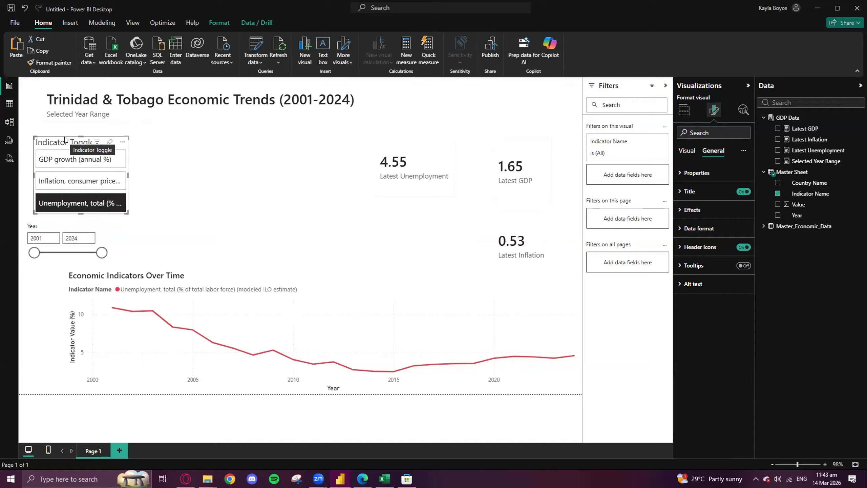
- Try to extend the line chart's top edge up to just below the indicator buttons
click(333, 293)
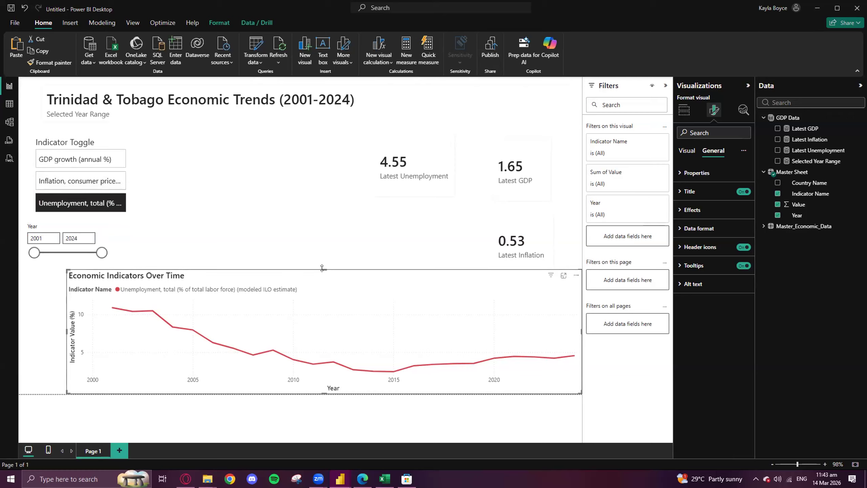
drag(322, 263, 326, 214)
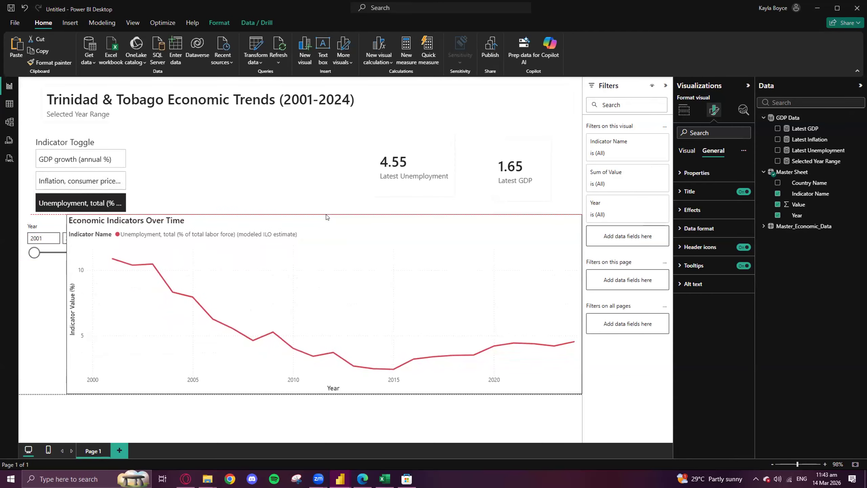
key(ctrl+z)
- Move the Latest Inflation card to the left of the Latest Unemployment card and extend the line chart upward to just below the cards
click(518, 219)
drag(517, 219, 345, 138)
click(291, 281)
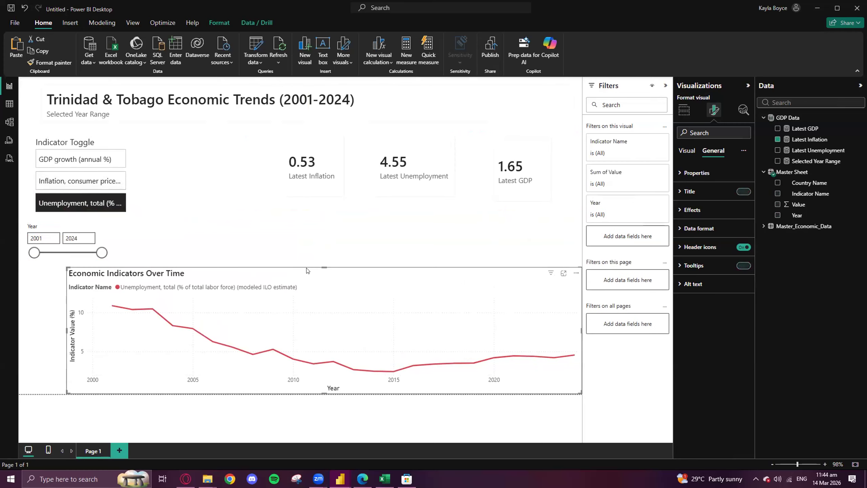
drag(323, 267, 322, 221)
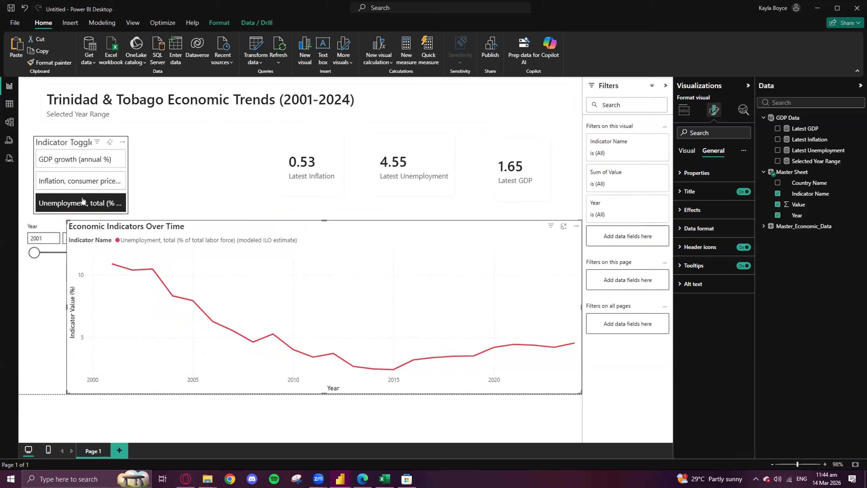
- Clear the Indicator Toggle slicer's selection and narrow the Year slicer slightly
click(109, 141)
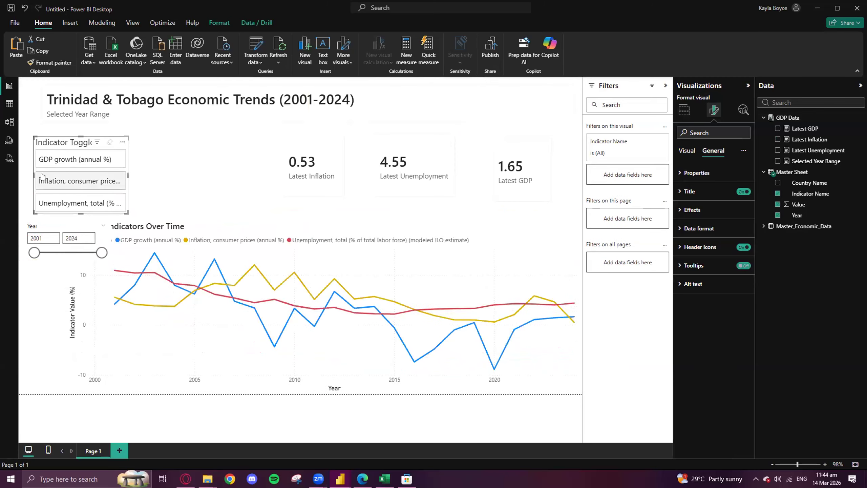
click(108, 237)
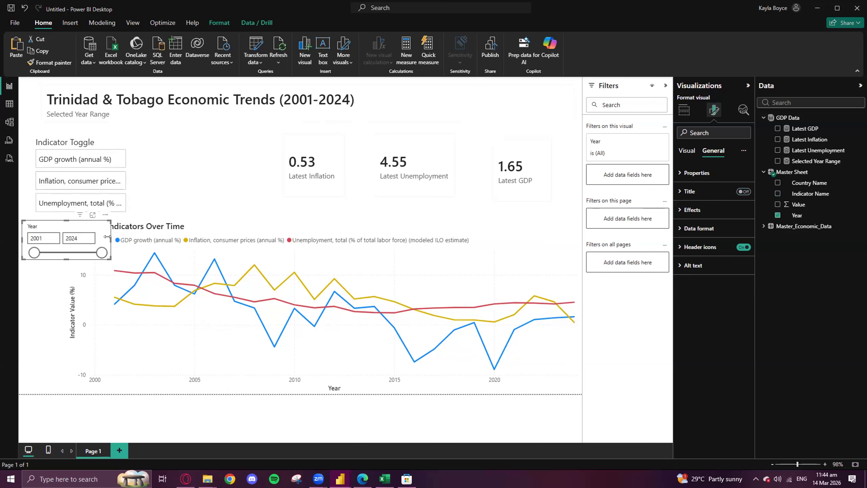
mouse_move(110, 239)
mouse_down()
mouse_move(93, 240)
mouse_move(102, 240)
mouse_up()
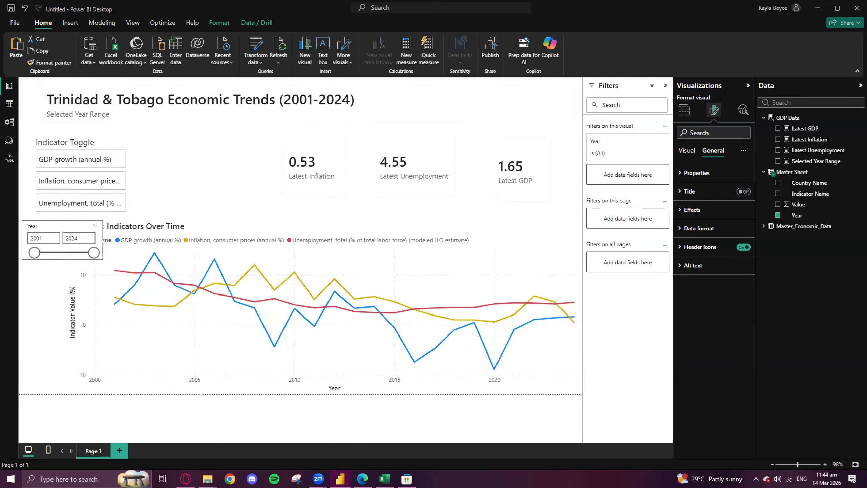
- Pull in the line chart's left edge so that the chart starts beside the Year slicer
click(155, 223)
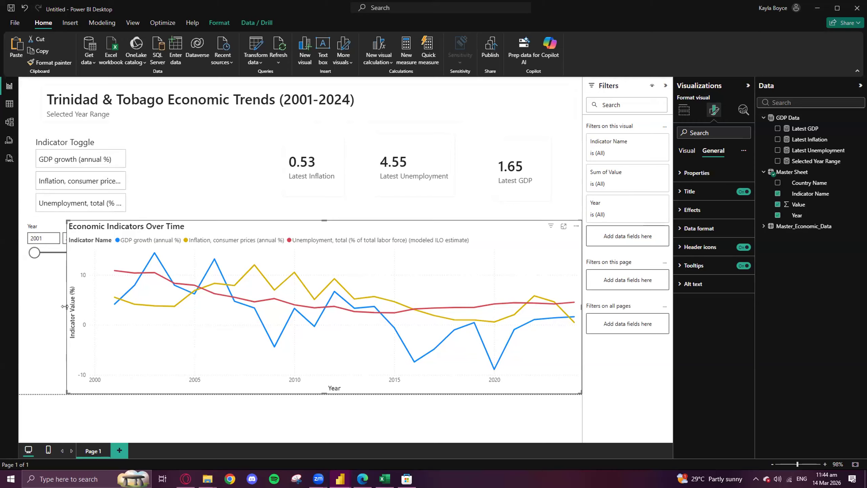
drag(64, 306, 103, 307)
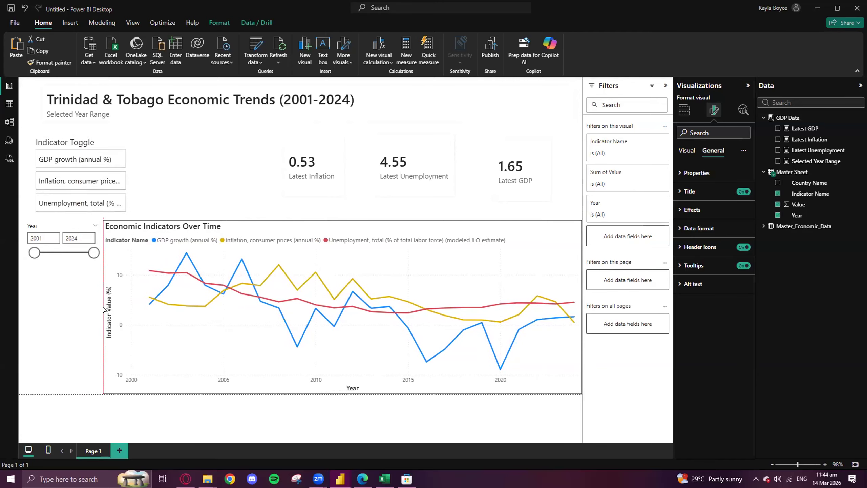
- Place the Indicator Toggle slicer below the Year slicer, fit it beside the line chart, and lower the Year slicer slightly
drag(61, 140, 44, 292)
click(101, 281)
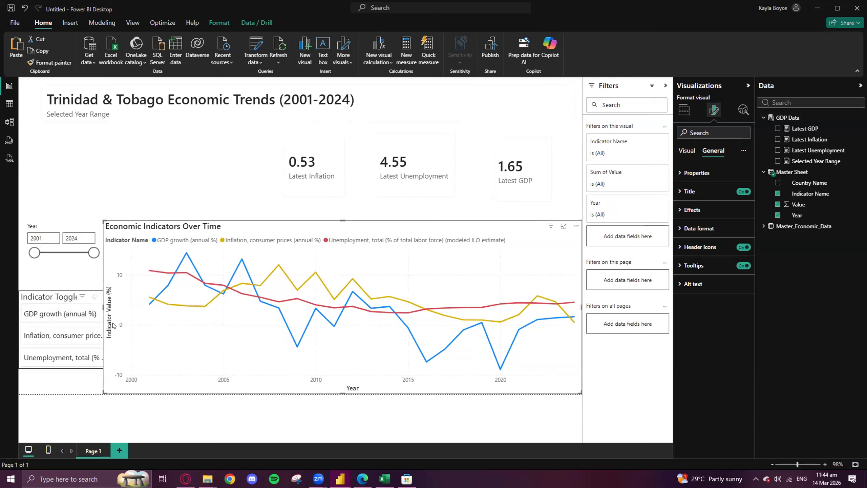
drag(103, 327, 98, 327)
drag(47, 307, 44, 328)
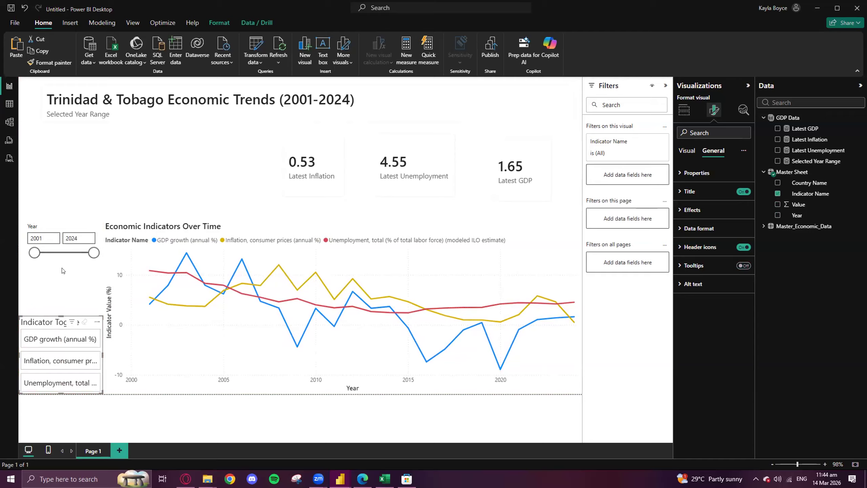
drag(61, 226, 58, 230)
drag(64, 321, 62, 298)
- Check the card order and layout in the Completed Dashboard report and return to the untitled report
mouse_move(341, 479)
click(270, 436)
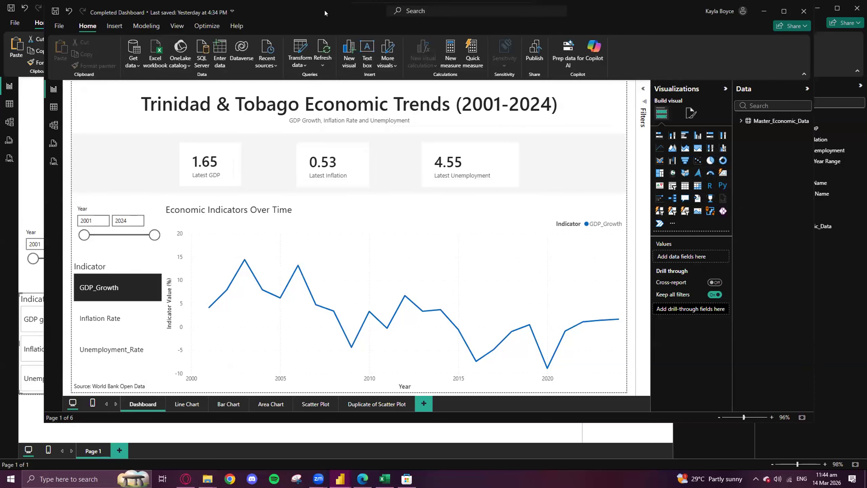
drag(326, 13, 291, 33)
click(729, 31)
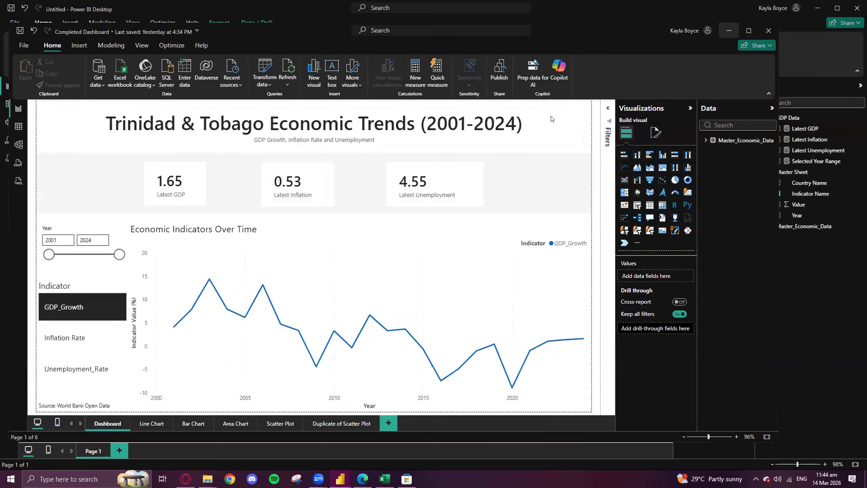
- Arrange the latest-value cards in a row from left to right as GDP, Inflation and Unemployment
drag(504, 148, 137, 148)
drag(336, 144, 290, 137)
drag(414, 133, 424, 135)
- Examine the dashboard title card's general formatting options, including its Title settings
click(311, 109)
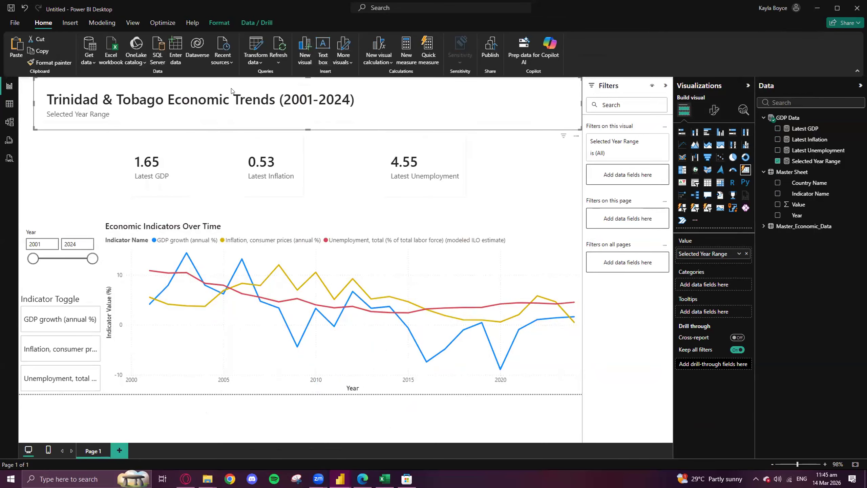
click(714, 109)
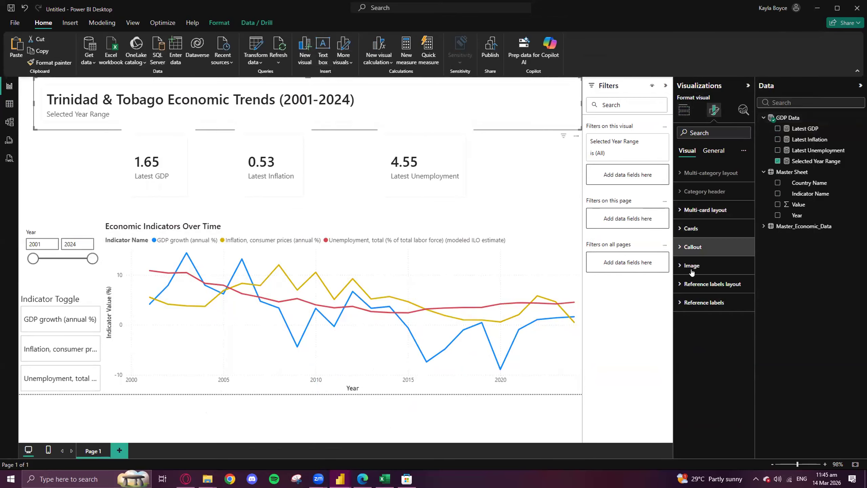
click(718, 150)
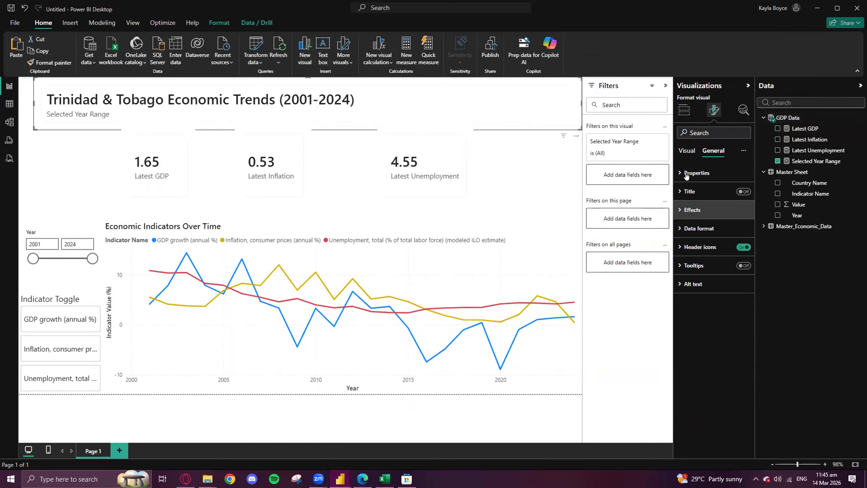
click(688, 192)
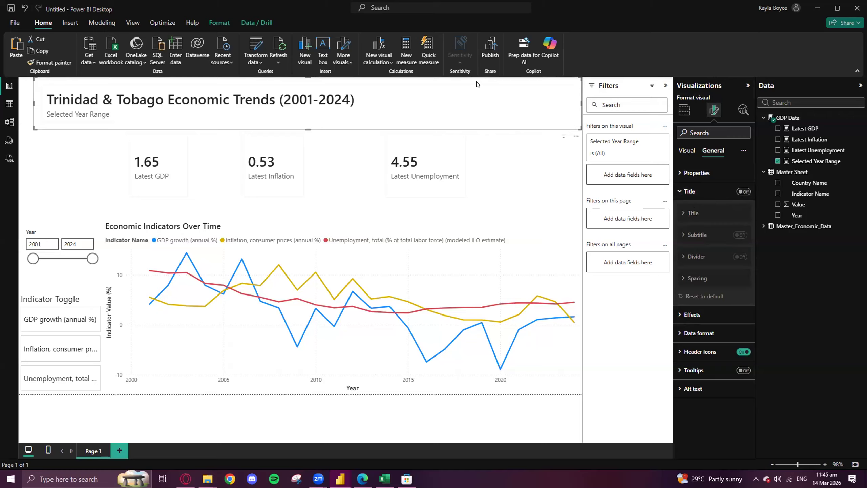
- Target the title card's Cards settings at Selected Year Range and review the shape, border and background options
click(687, 151)
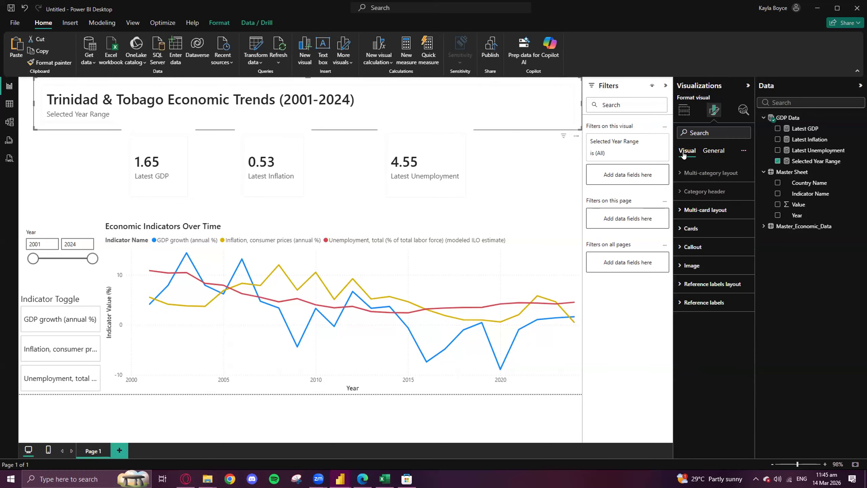
click(679, 230)
click(700, 272)
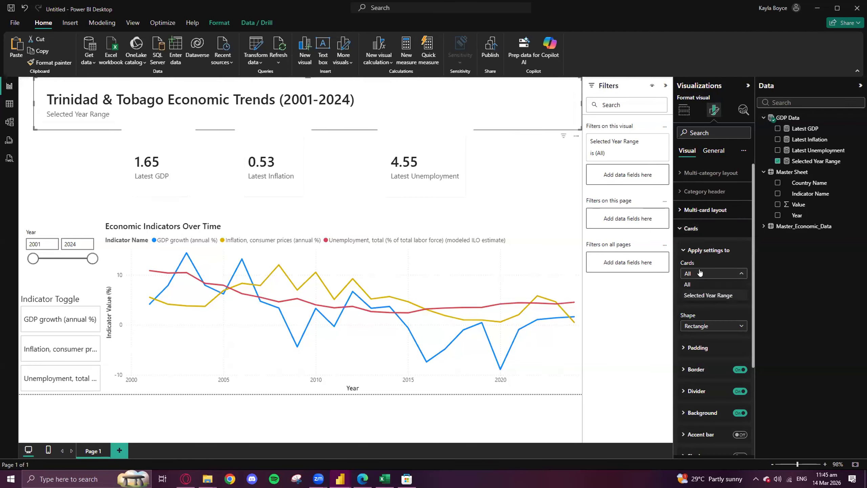
click(705, 296)
scroll(703, 294, down, 4)
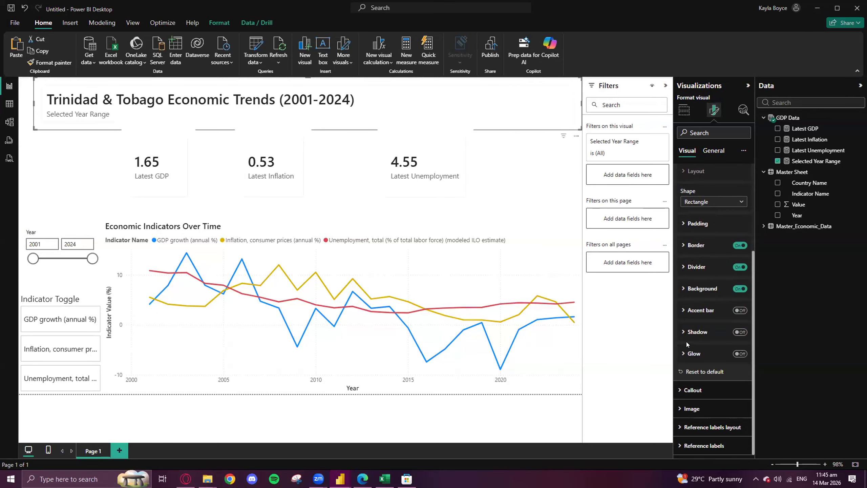
scroll(687, 343, up, 2)
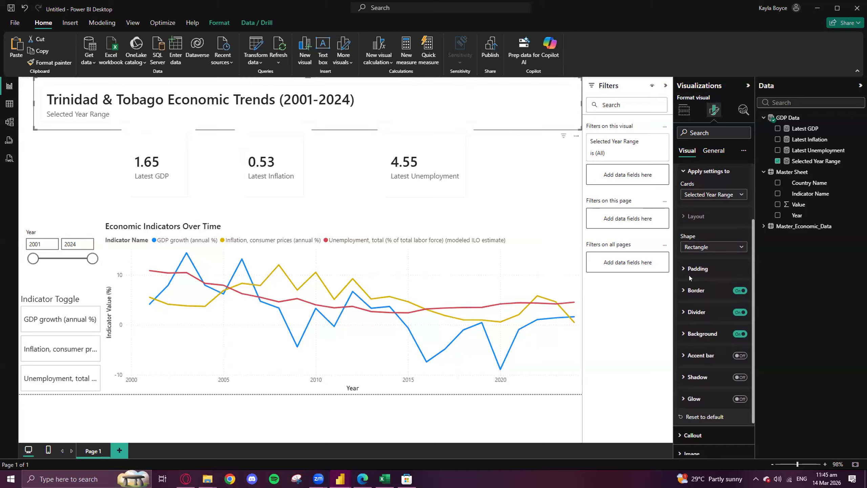
scroll(682, 308, down, 2)
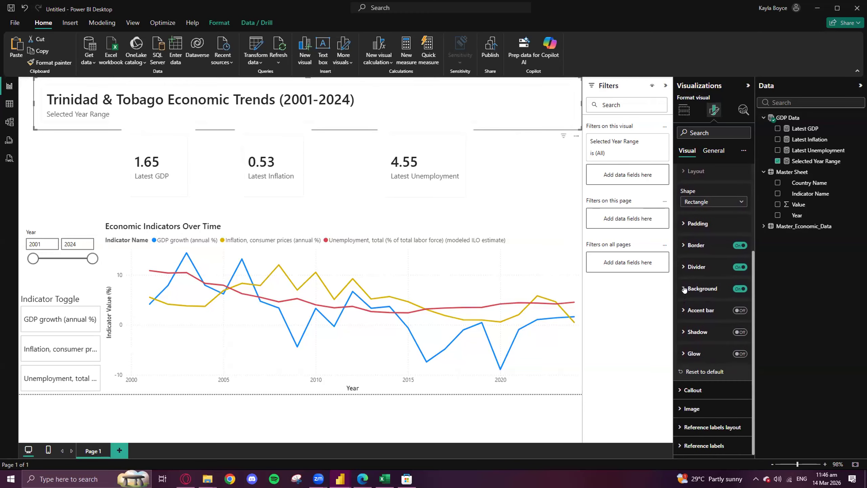
- Examine the title card's padding and Image settings for a text alignment option
click(680, 246)
click(681, 246)
click(680, 246)
click(680, 246)
click(682, 222)
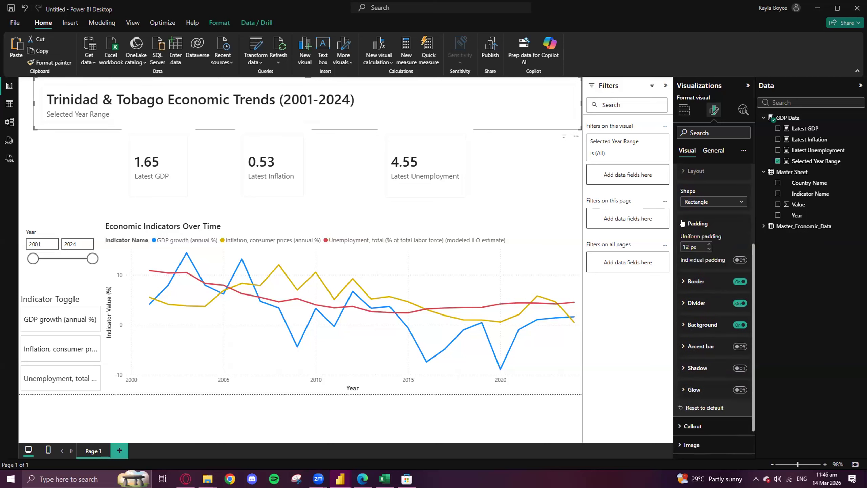
click(683, 223)
click(680, 409)
scroll(686, 364, down, 3)
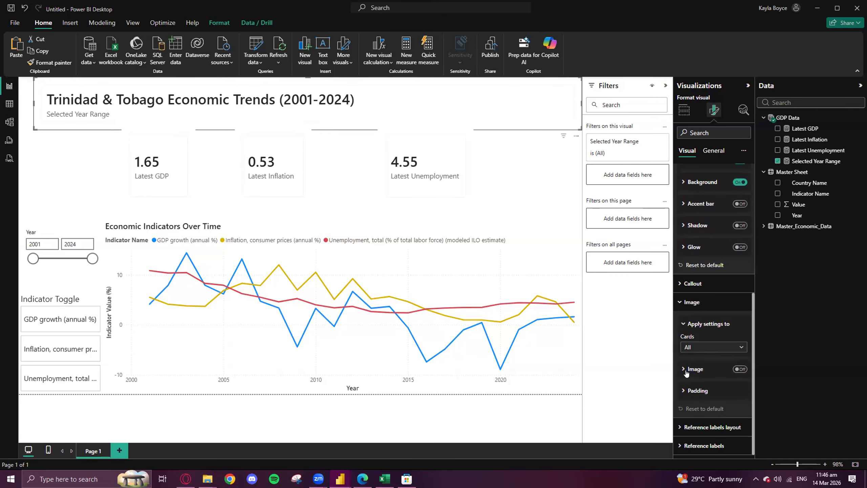
click(693, 350)
click(689, 357)
- Review the title card's Callout value settings and collapse the Cards and Callout sections
click(682, 285)
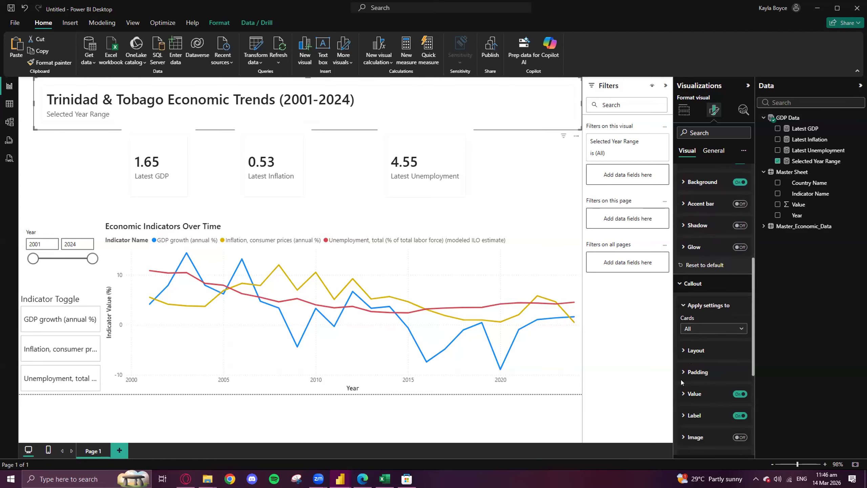
click(683, 394)
scroll(684, 390, down, 3)
scroll(684, 389, down, 3)
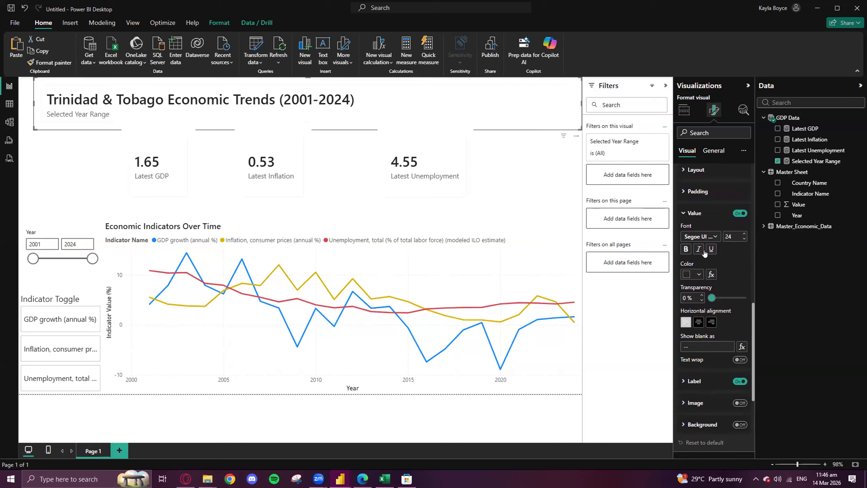
scroll(700, 308, up, 10)
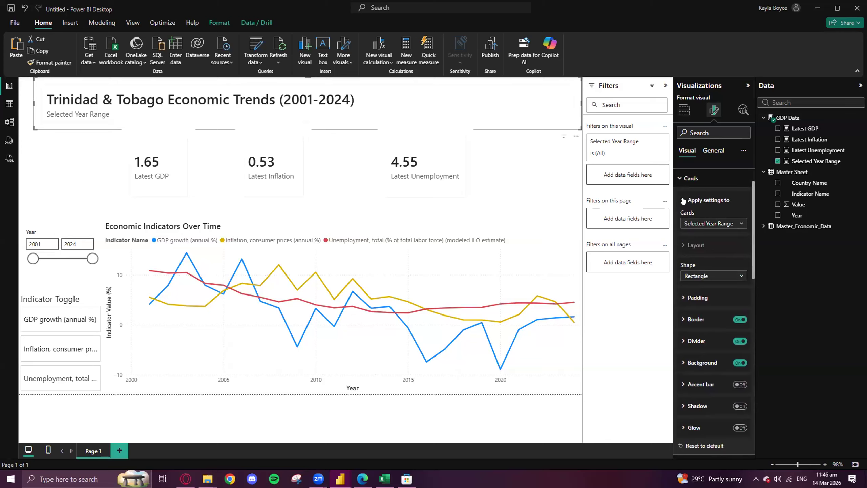
click(683, 201)
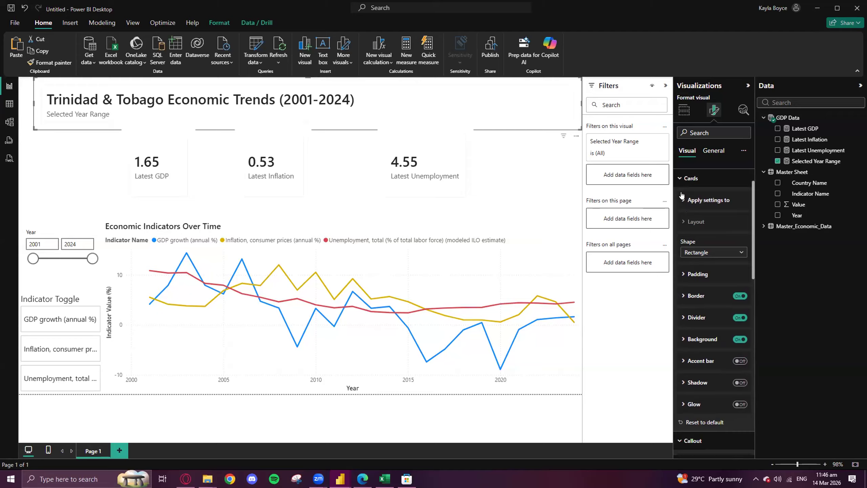
scroll(683, 227, up, 2)
click(680, 225)
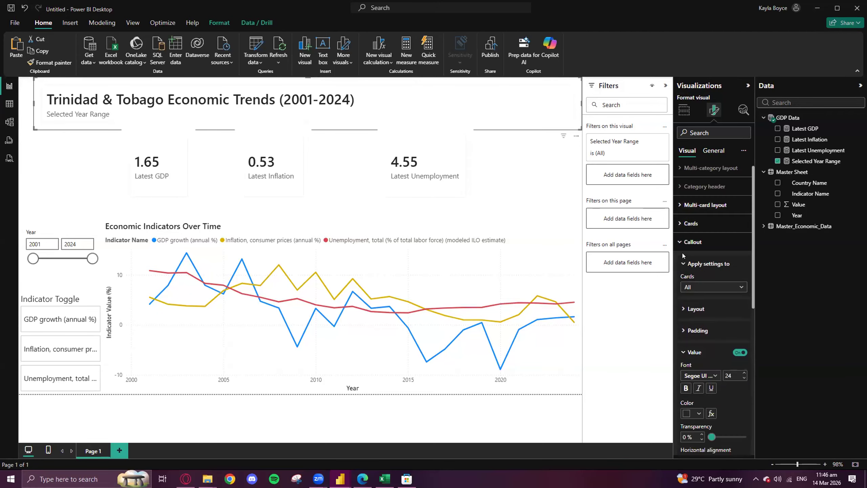
click(680, 242)
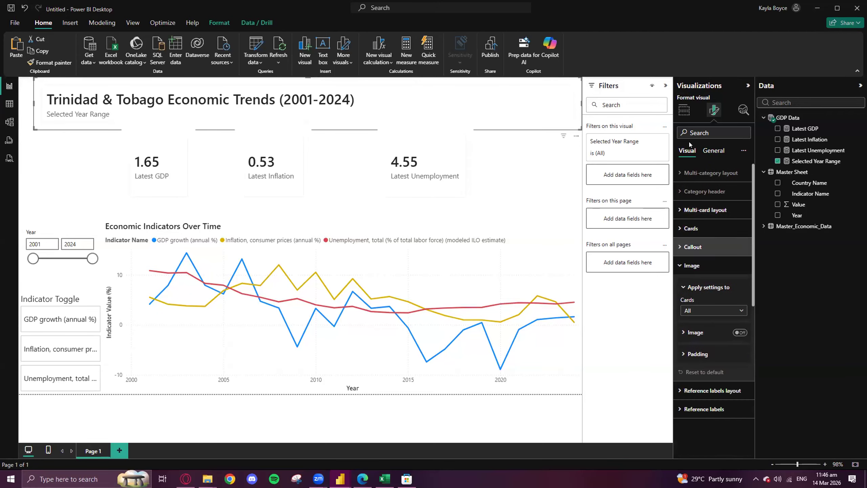
- Center the title card's callout value horizontally
click(680, 247)
scroll(720, 321, down, 1)
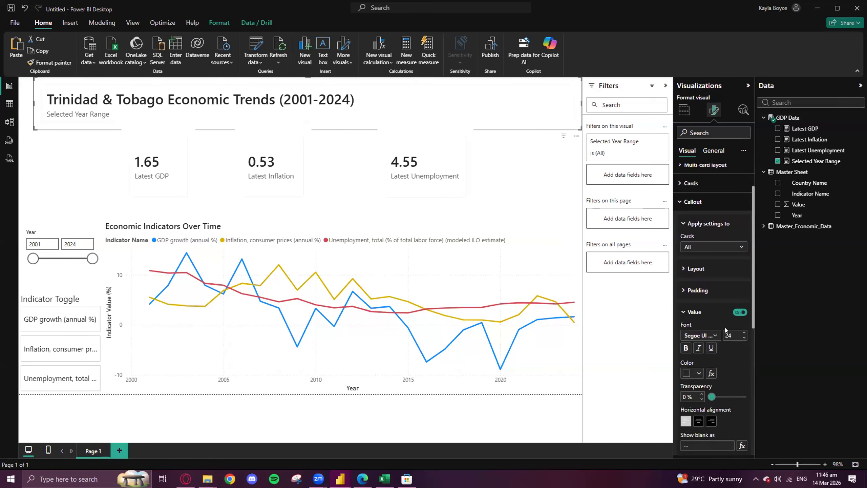
click(698, 422)
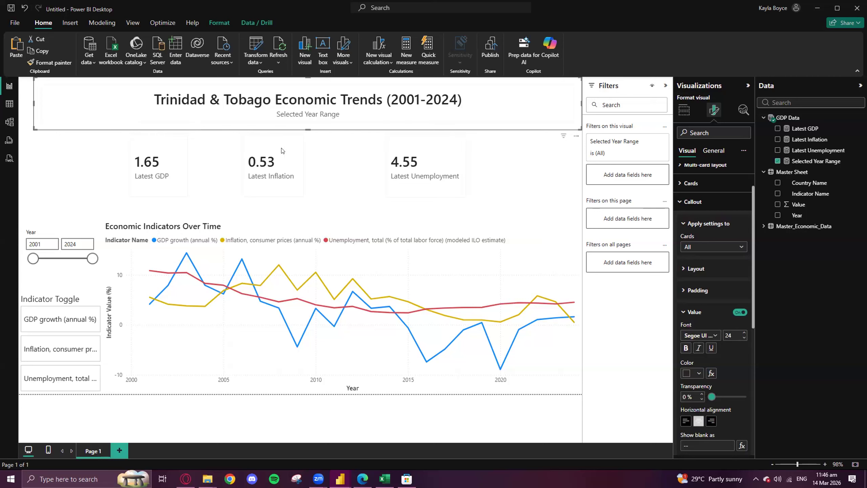
- Move the Latest GDP, Latest Inflation and Latest Unemployment cards down, away from the title card
drag(160, 155, 161, 175)
drag(264, 147, 271, 177)
drag(420, 145, 423, 167)
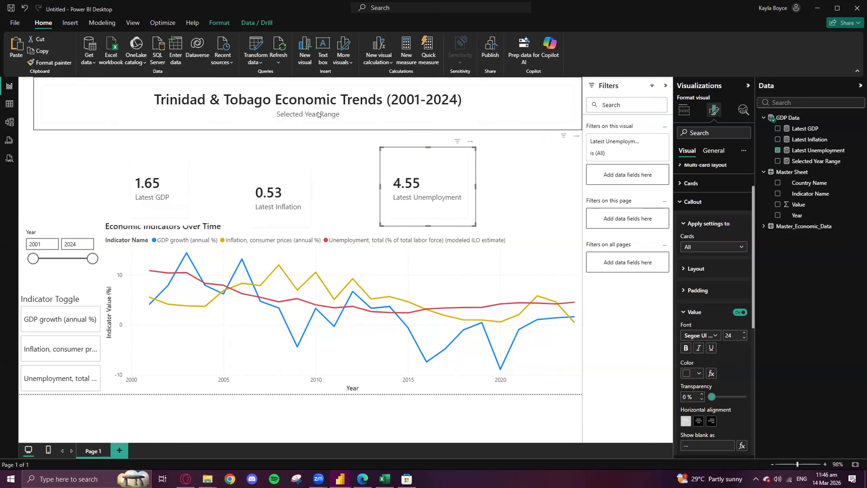
- Set the font size of the title card's callout value to 30
click(473, 109)
scroll(725, 300, down, 1)
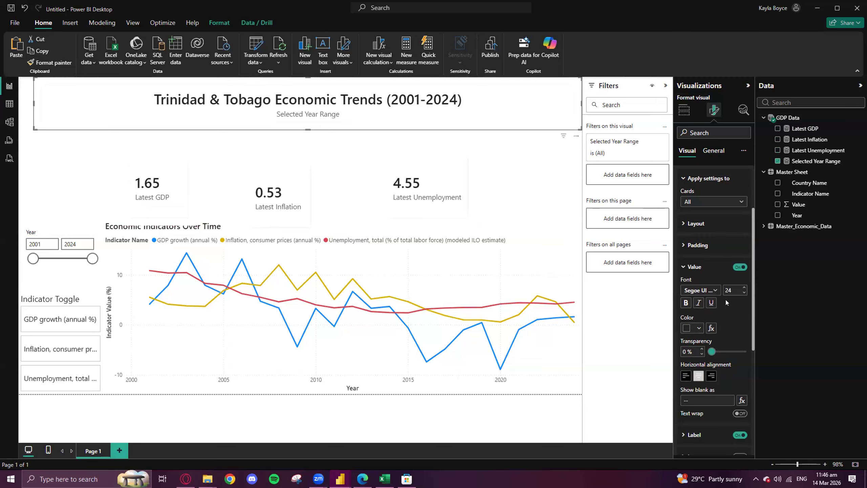
click(744, 287)
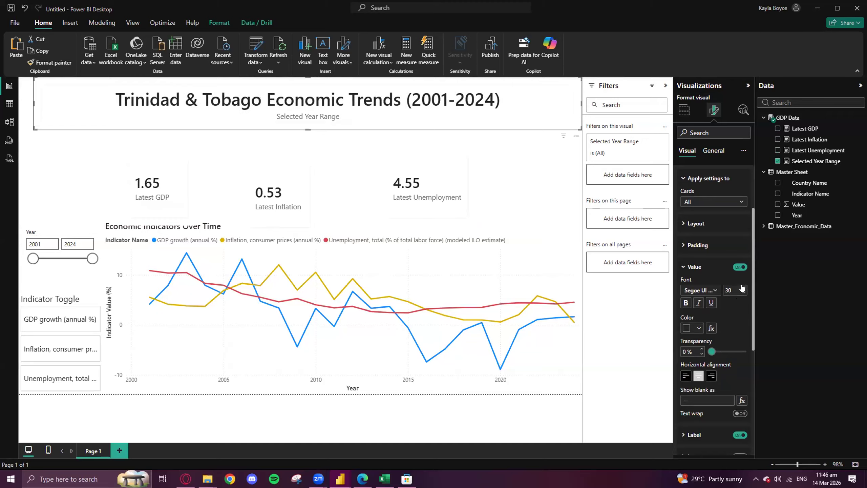
click(743, 287)
click(743, 288)
click(743, 293)
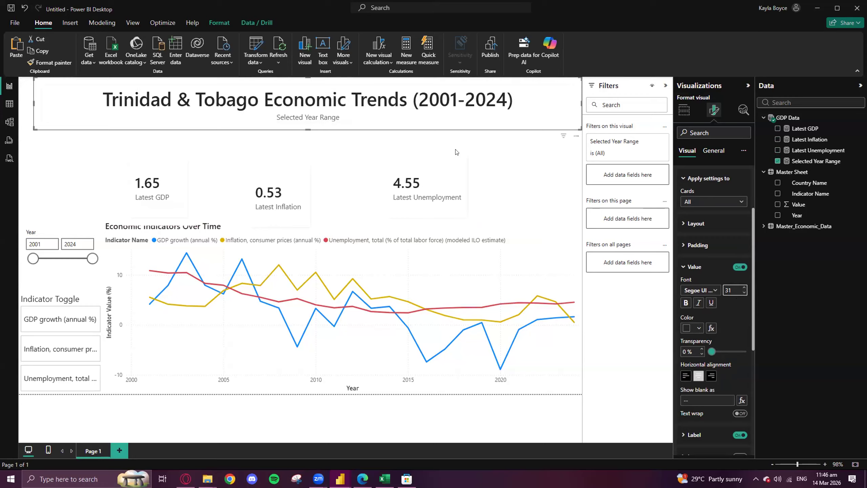
click(744, 294)
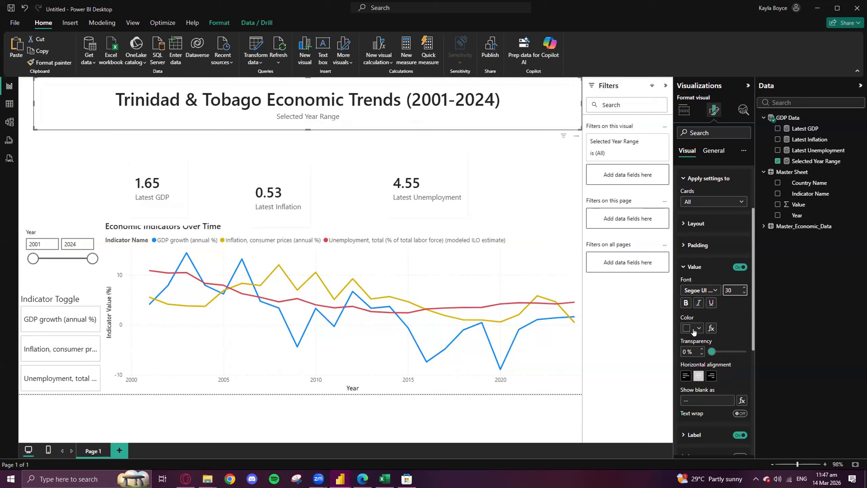
- Set the font size of the title card's Selected Year Range label to 10
scroll(702, 391, down, 3)
click(682, 345)
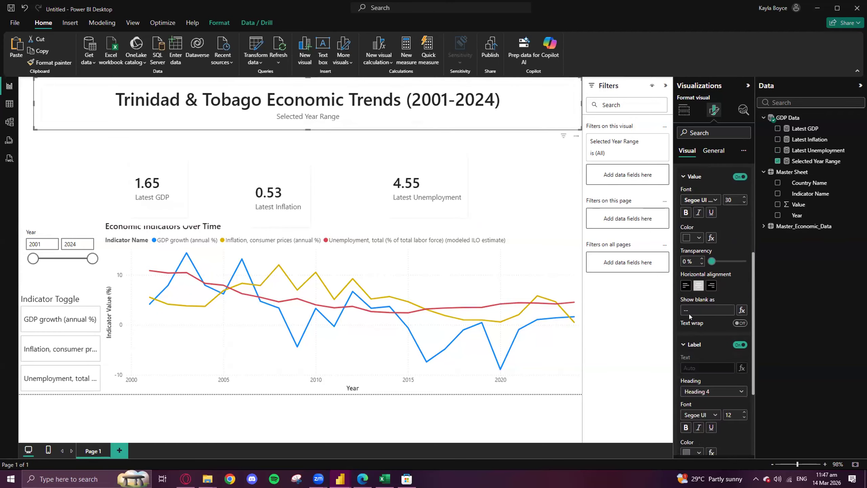
scroll(689, 314, down, 3)
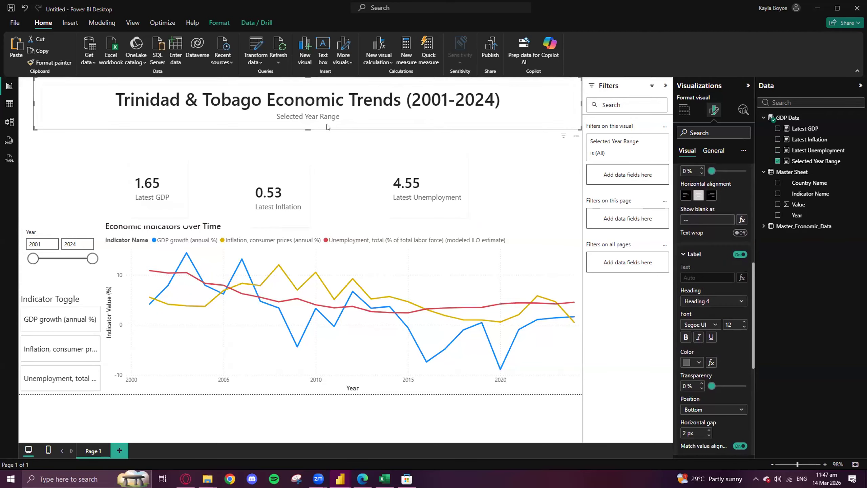
click(743, 327)
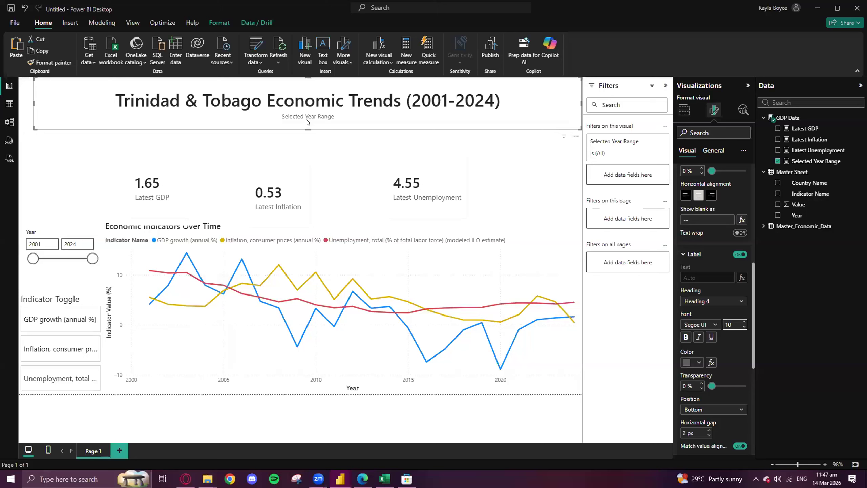
- Compare the title card with the Completed Dashboard report and look through the remaining label settings
mouse_move(341, 479)
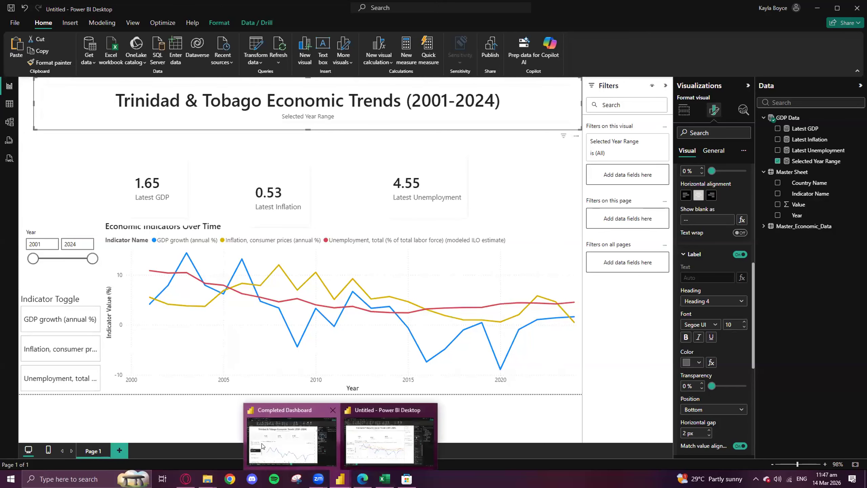
click(291, 437)
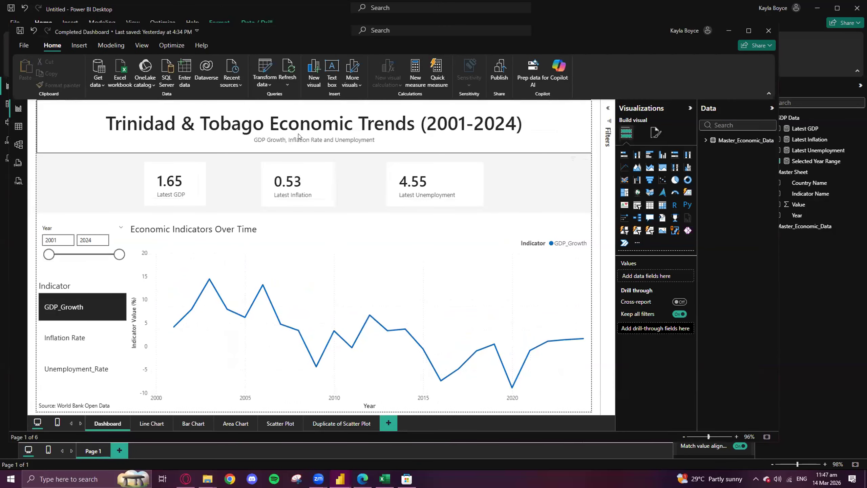
click(721, 33)
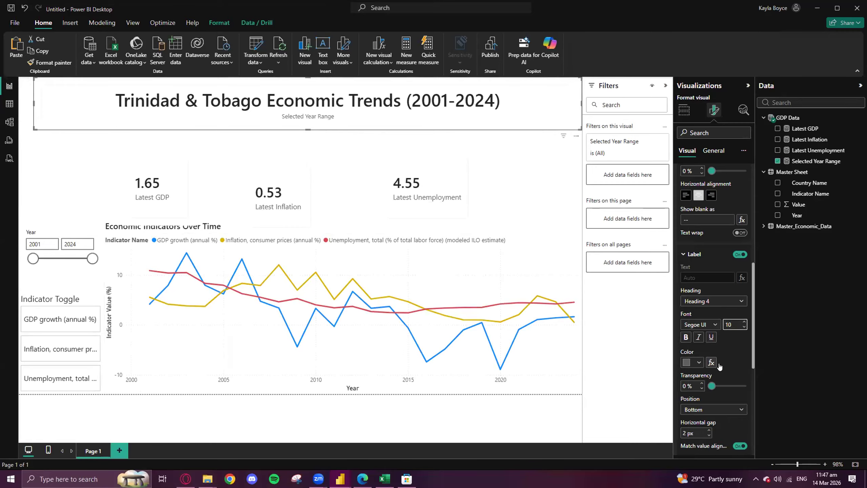
scroll(715, 364, down, 3)
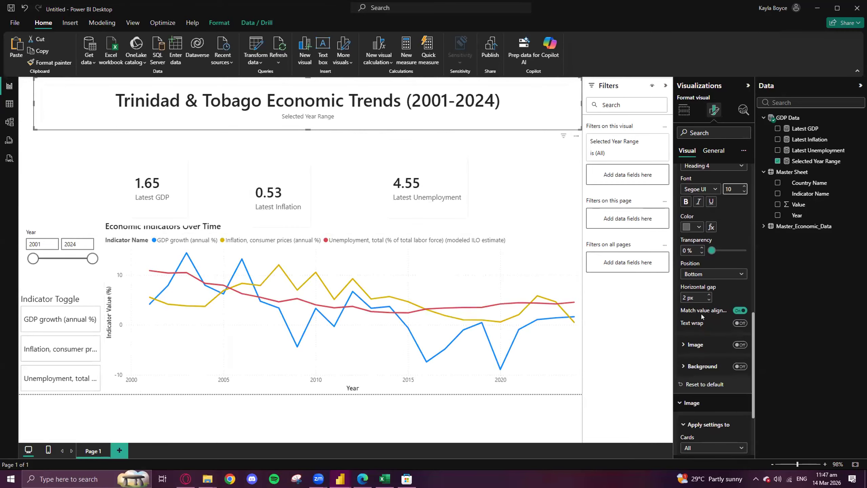
- Set the font size of the title card's Selected Year Range label to 9
scroll(708, 320, up, 2)
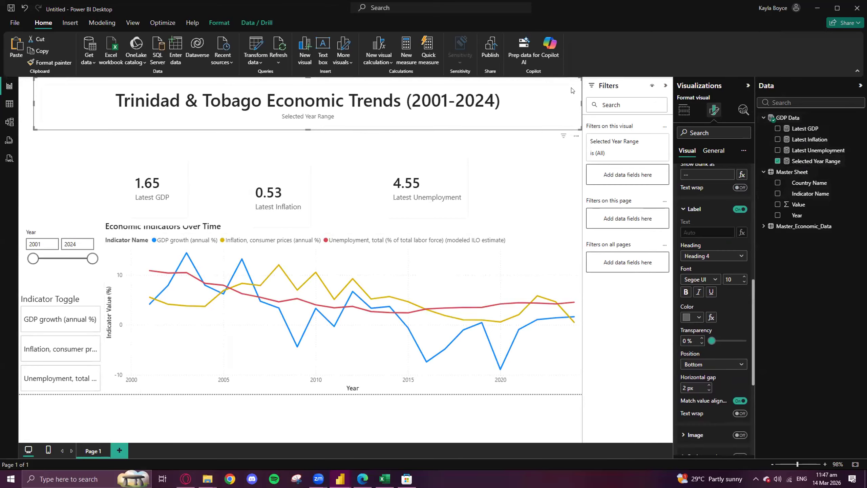
right_click(546, 104)
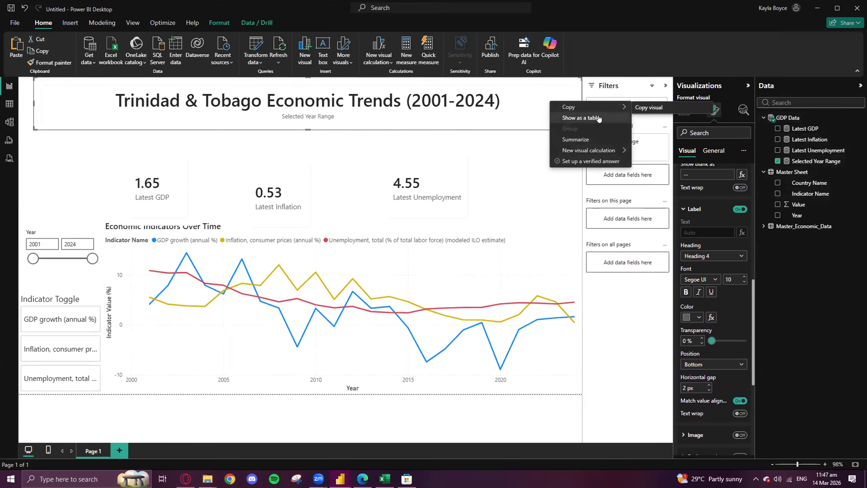
click(824, 178)
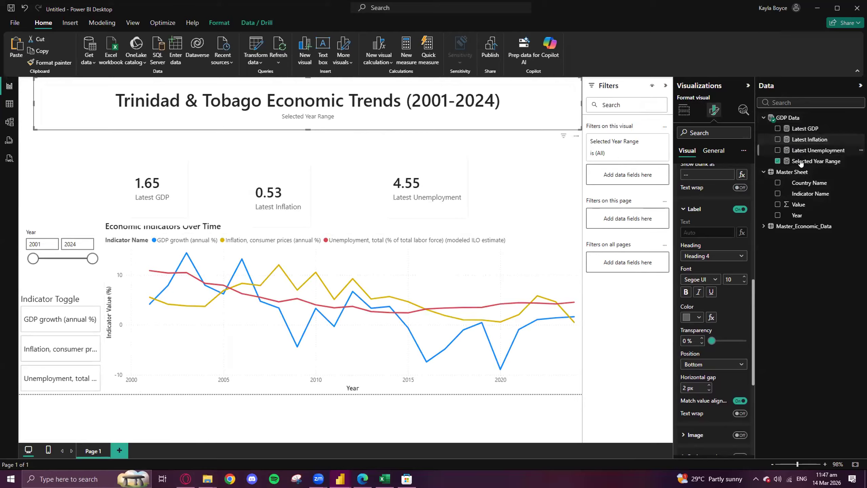
right_click(824, 162)
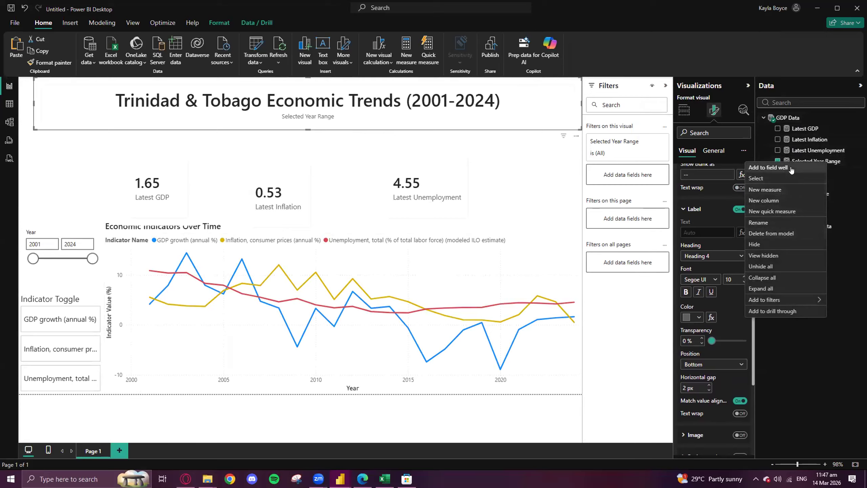
click(711, 355)
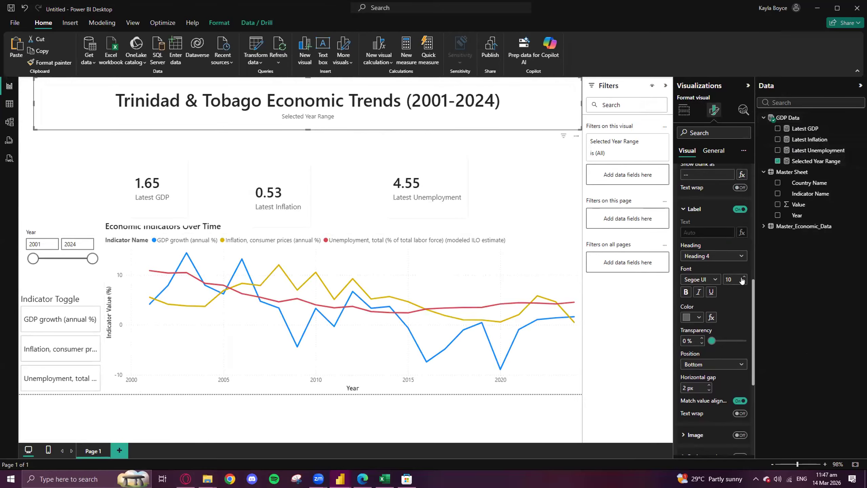
click(744, 282)
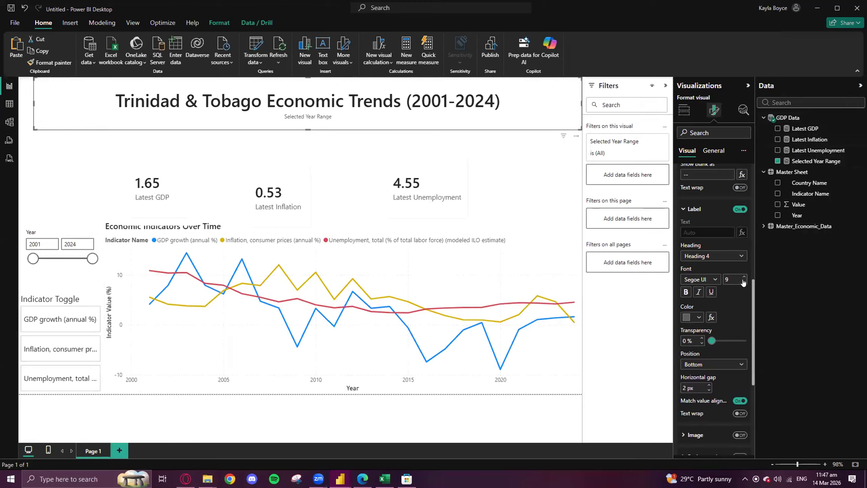
- Try the Top position for the title card's label, and return it to Bottom
click(713, 364)
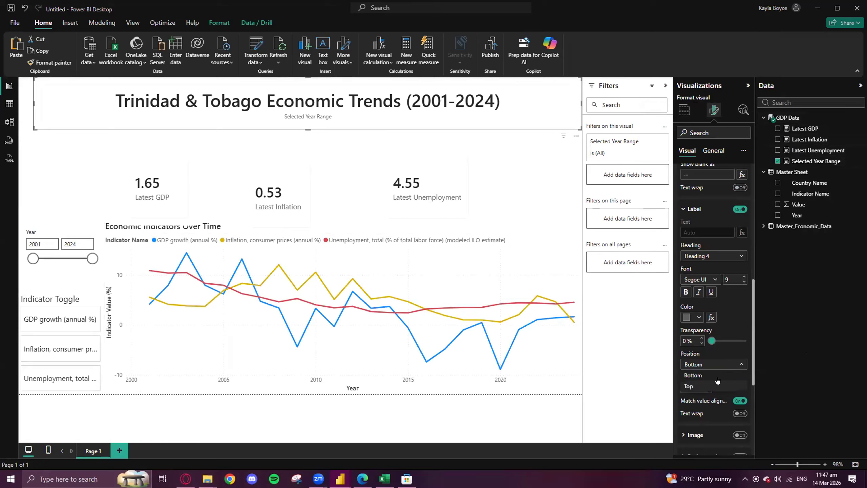
click(712, 387)
click(713, 365)
click(708, 376)
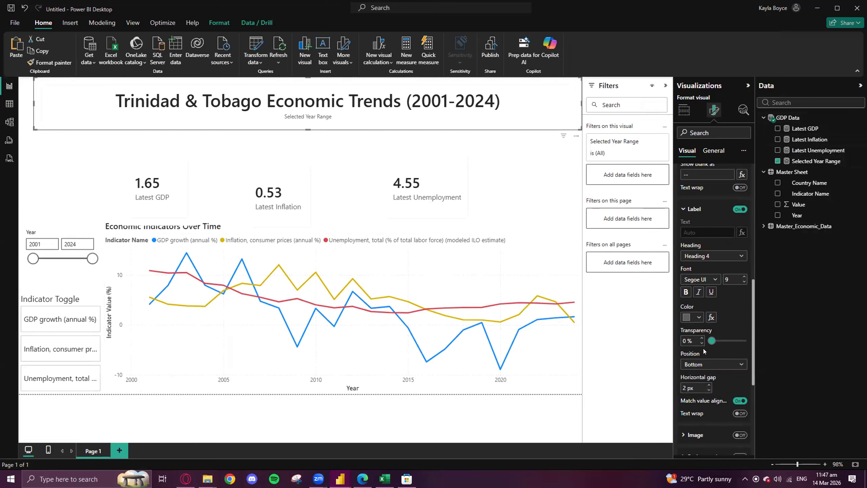
scroll(704, 348, down, 3)
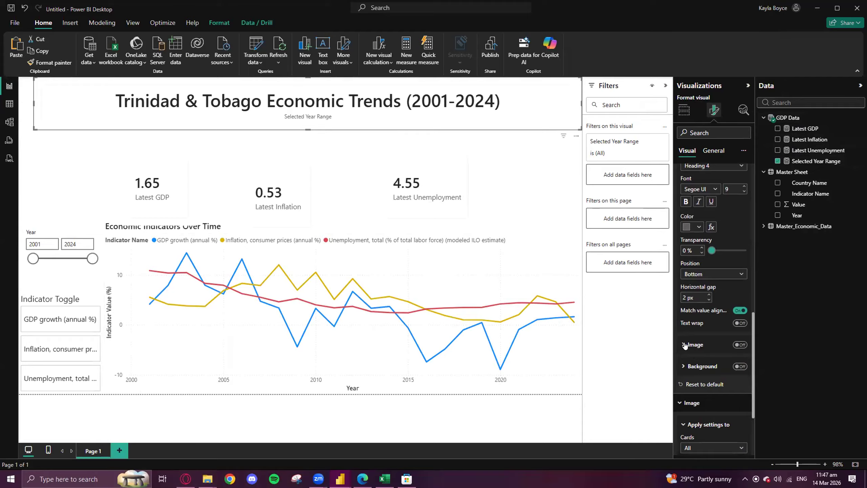
scroll(695, 341, down, 3)
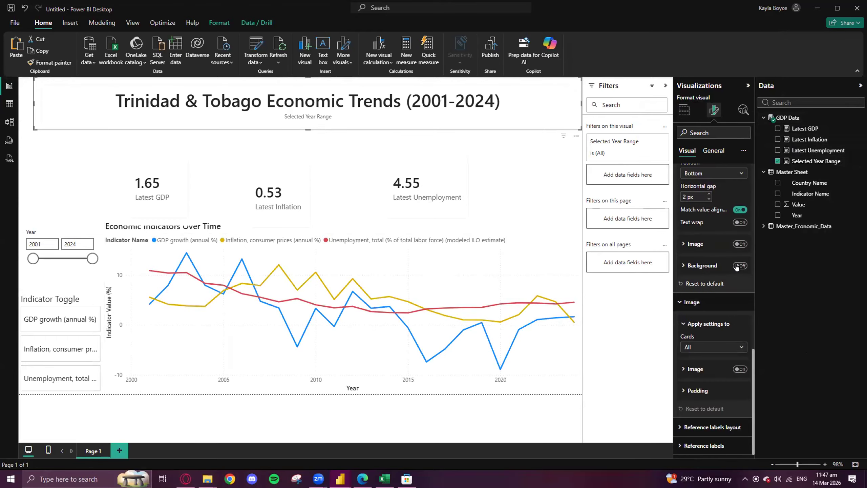
scroll(735, 270, up, 1)
scroll(717, 308, down, 1)
scroll(716, 307, up, 10)
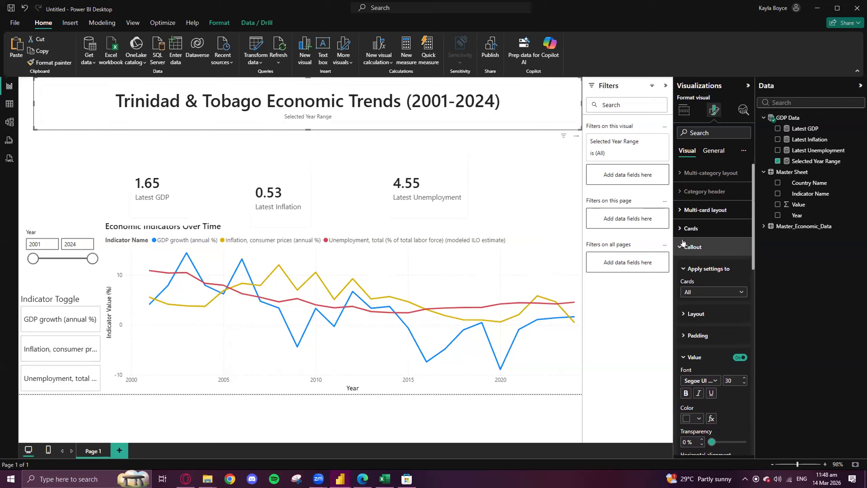
- Move the Latest GDP and Latest Inflation cards up beneath the title card, with their edges aligned in one row
drag(283, 166, 299, 141)
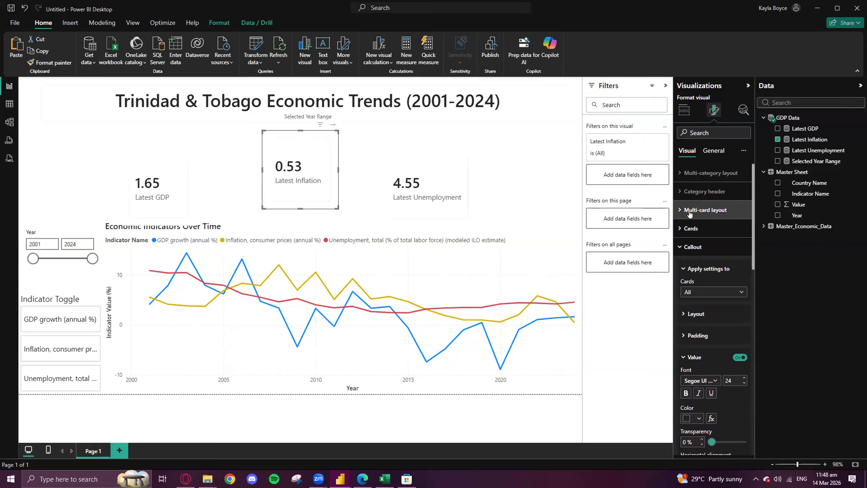
click(208, 236)
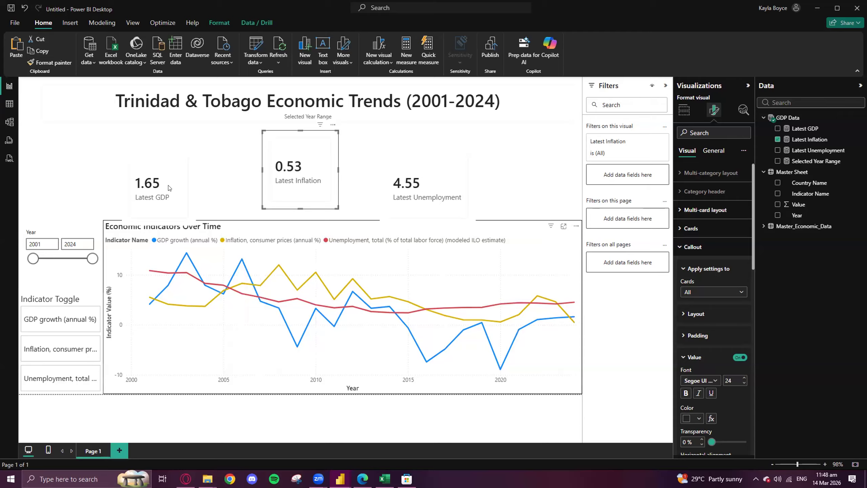
click(147, 137)
drag(147, 137, 139, 117)
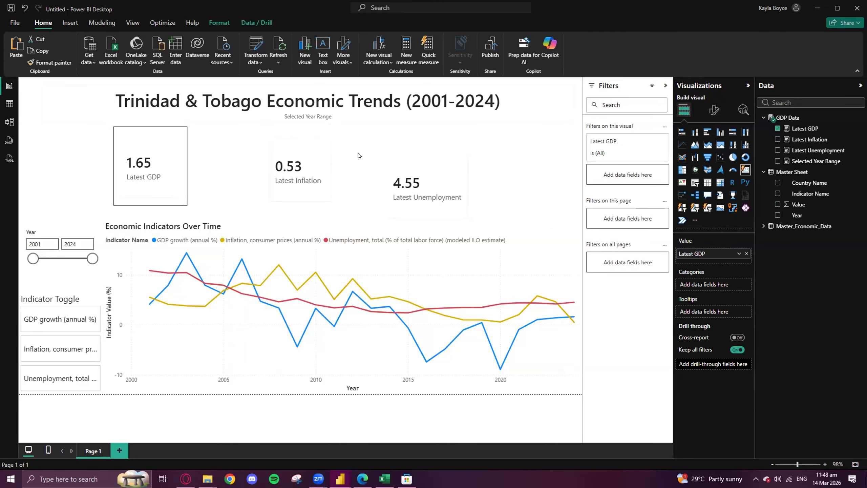
drag(305, 133, 298, 130)
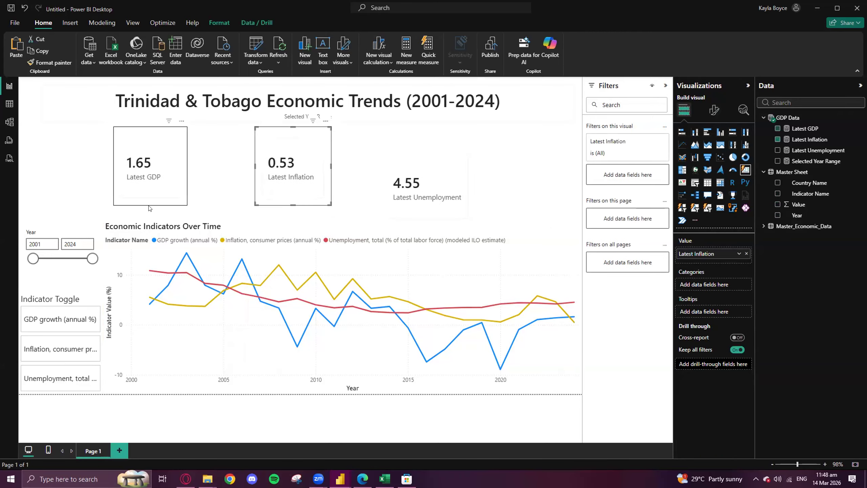
- Test the Year slicer with a start year of 2005, and move the Latest Unemployment card up beside the other two cards
click(34, 258)
drag(34, 259, 43, 259)
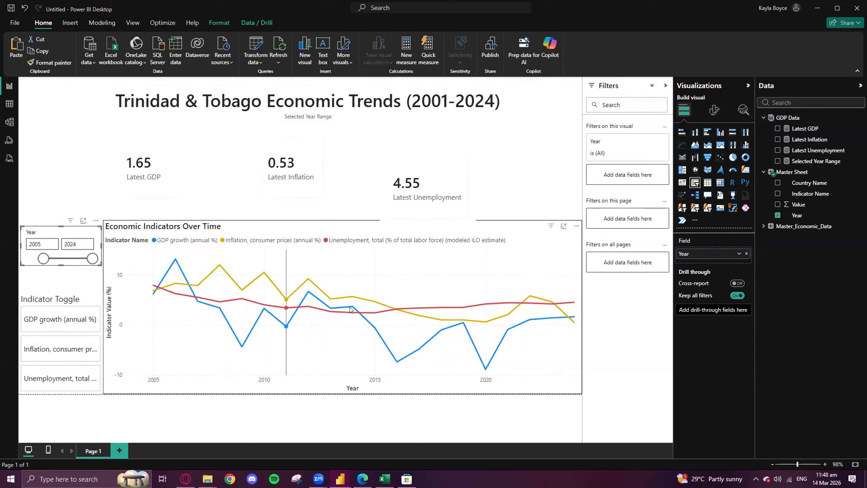
click(417, 149)
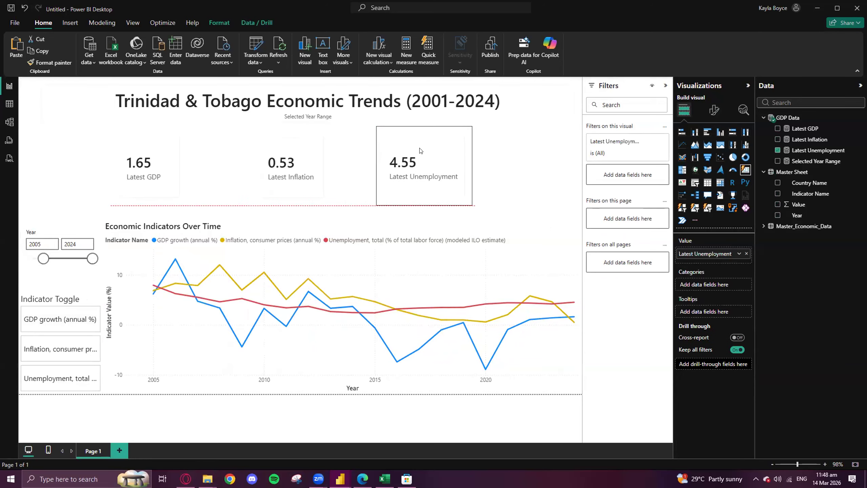
drag(420, 150, 427, 158)
- Test the Year slicer with an end year of 2020, and restore its range to 2001–2024
drag(58, 260, 20, 258)
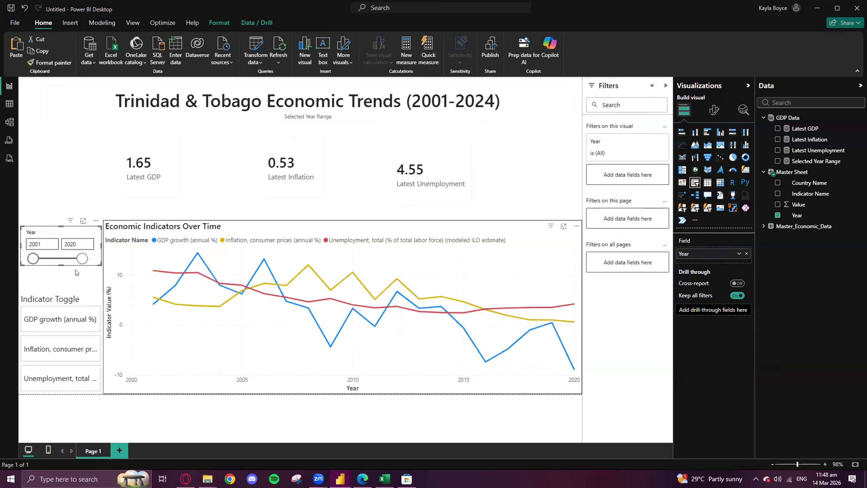
drag(82, 259, 92, 259)
- View GDP growth, inflation and unemployment one at a time through the Indicator Toggle, and clear the selection
click(51, 325)
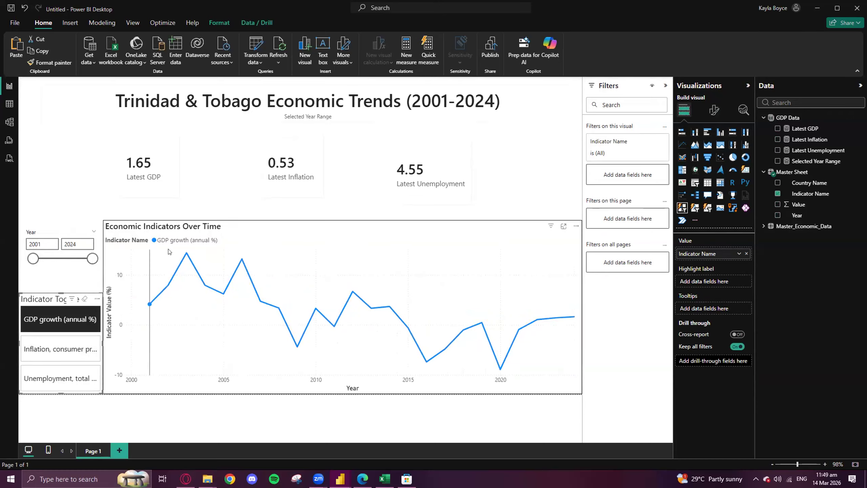
click(68, 351)
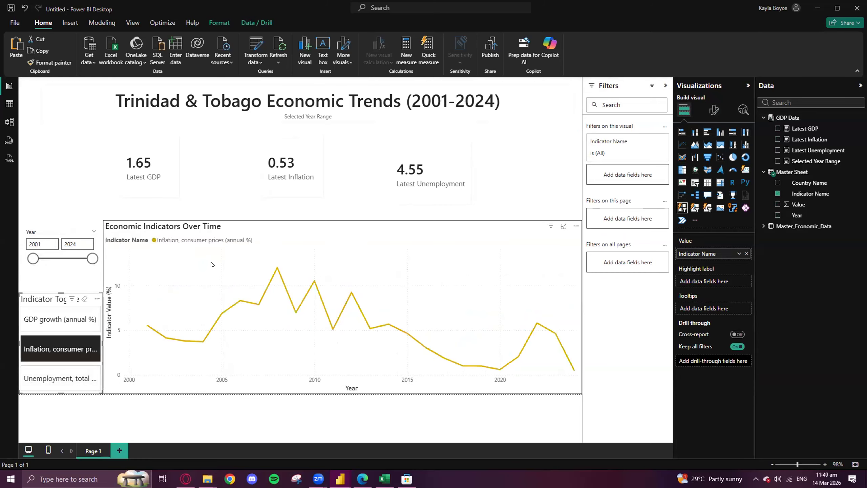
click(33, 381)
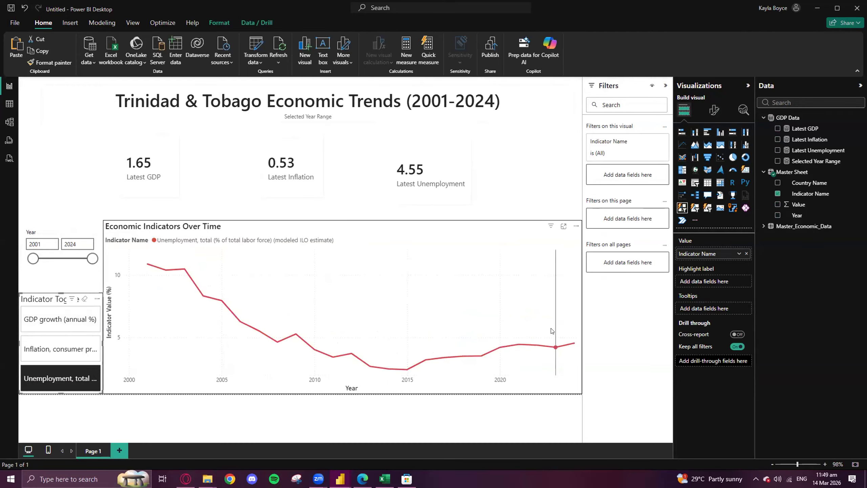
click(40, 379)
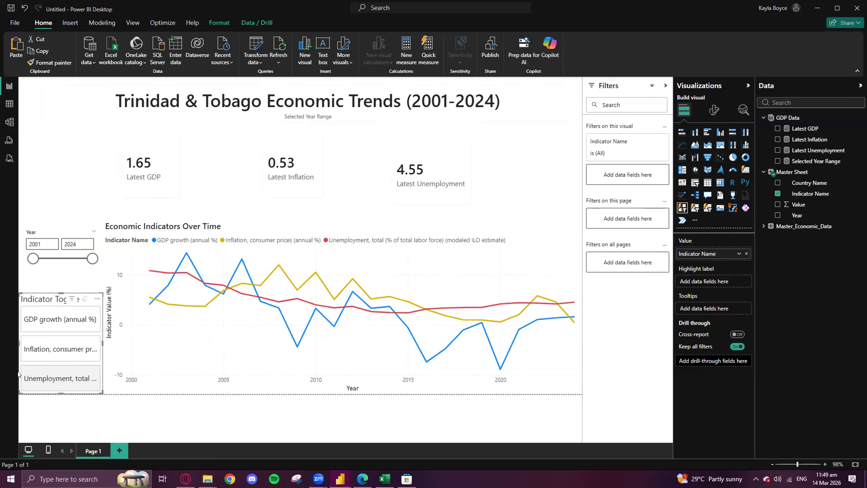
- Filter the line chart to GDP growth and to inflation, and examine the 2013 inflation data point
click(69, 314)
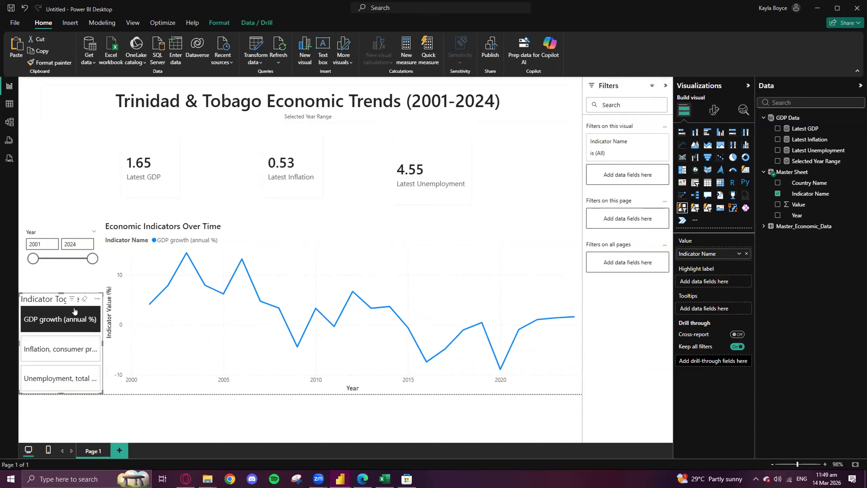
click(57, 343)
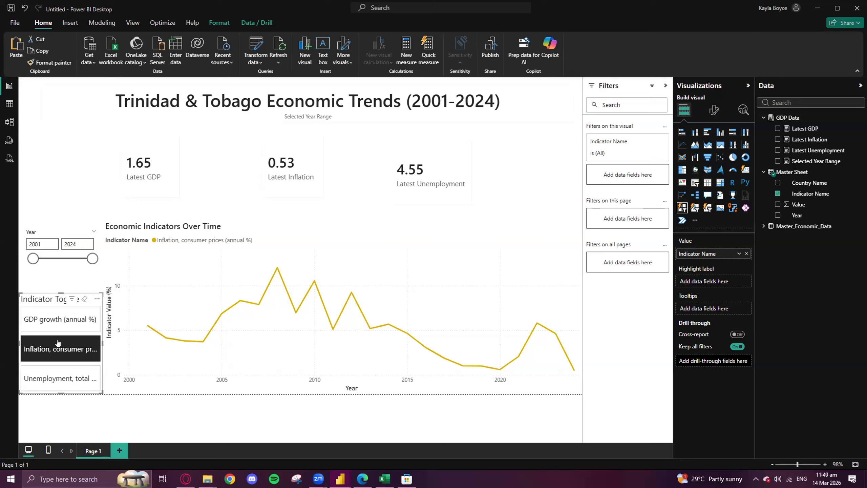
click(368, 328)
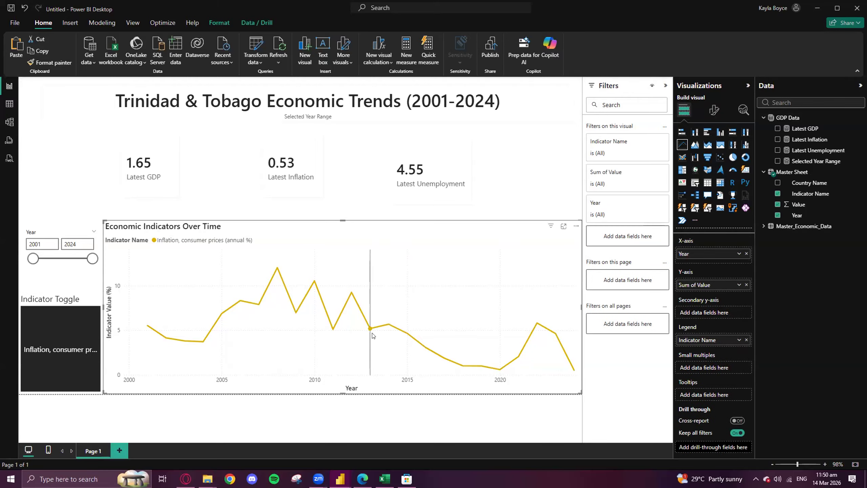
mouse_move(370, 330)
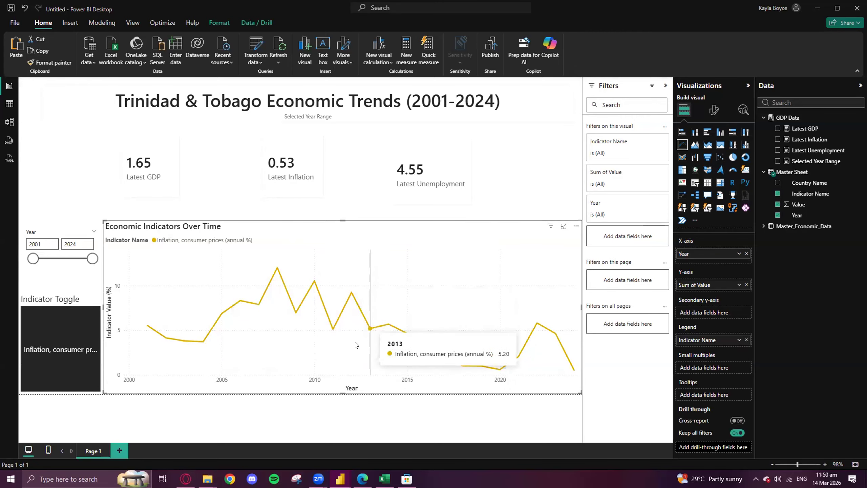
- Undo the selection of the 2013 data point and clear the inflation filter in the Indicator Toggle
click(58, 346)
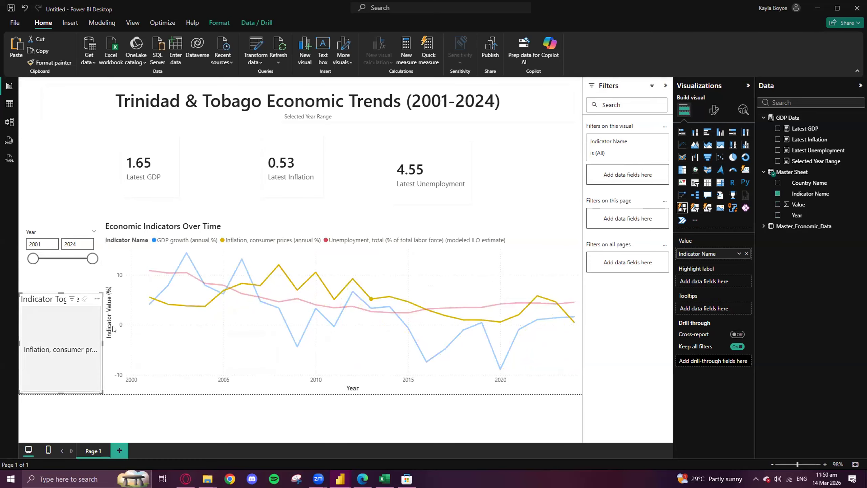
click(85, 368)
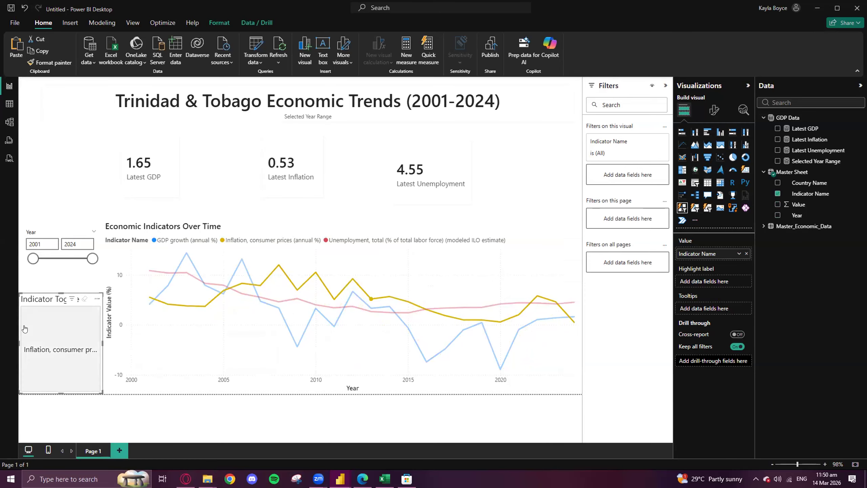
click(85, 367)
click(61, 279)
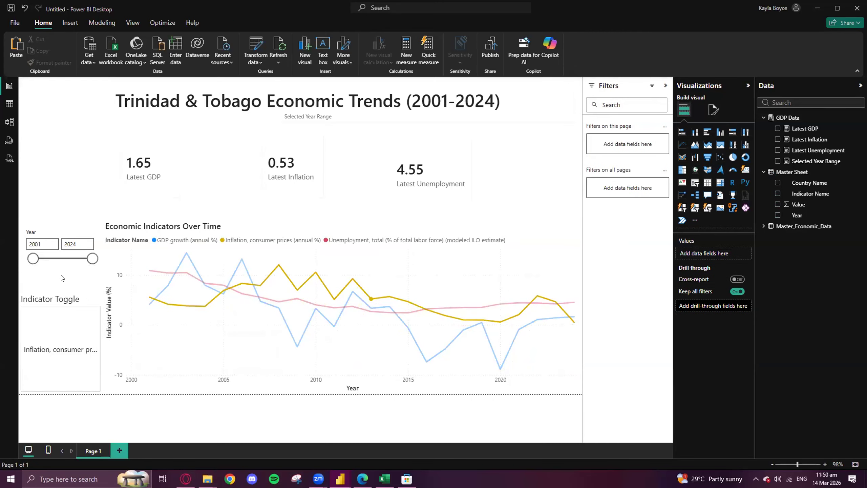
key(ctrl+z)
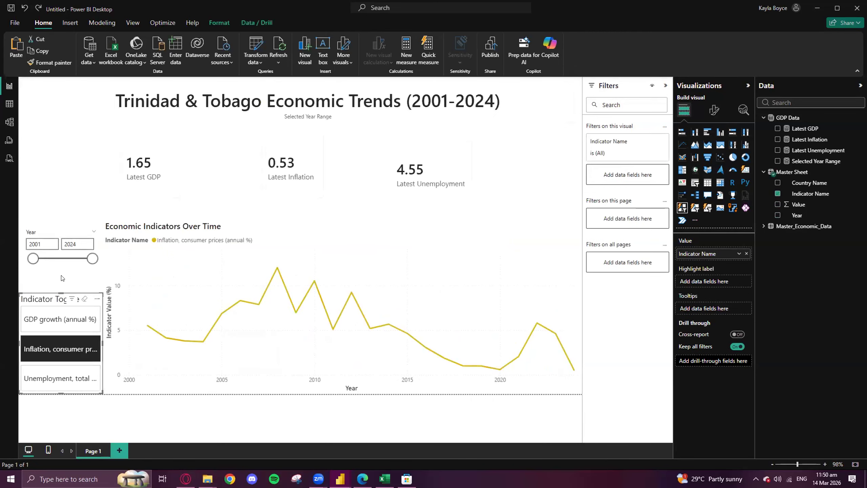
click(54, 349)
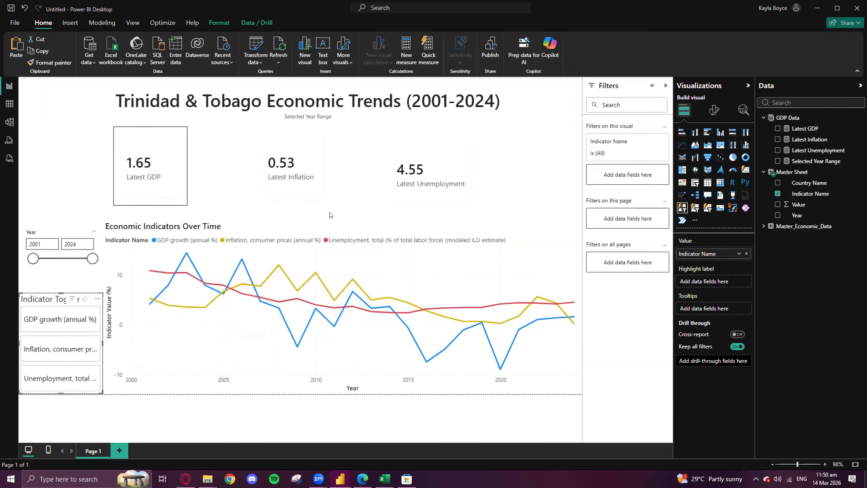
- Select the Latest GDP card
click(67, 176)
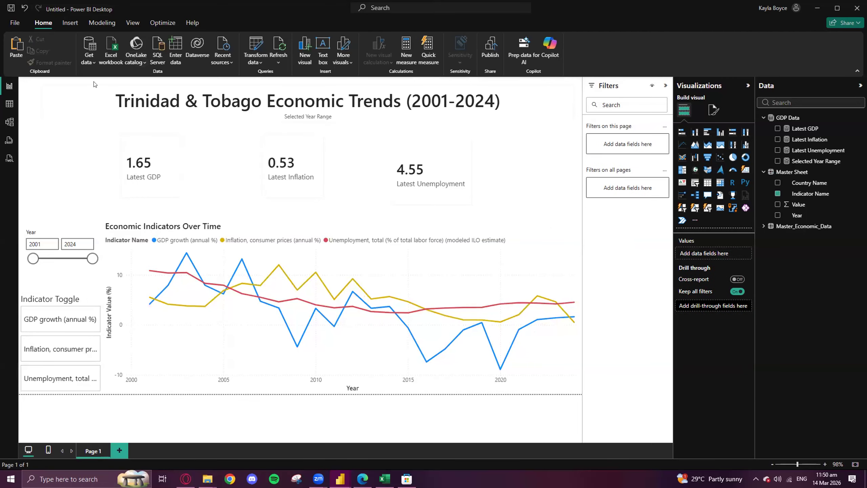
click(147, 128)
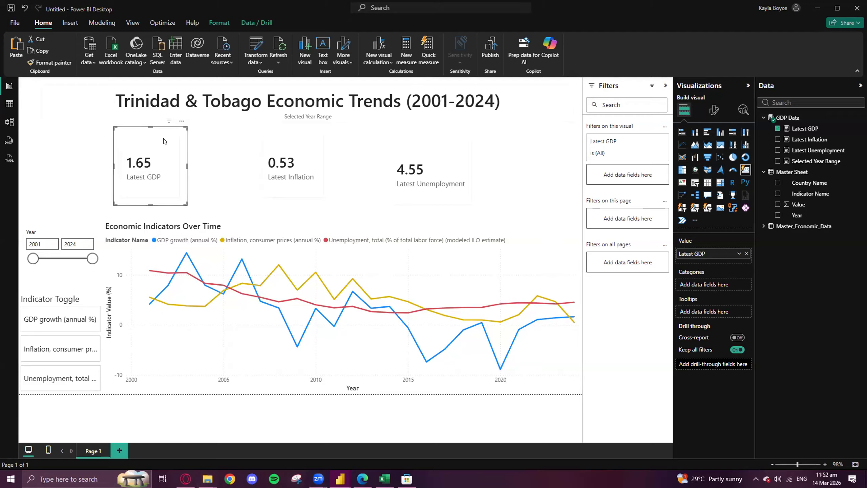
- Reposition the Latest Inflation and Latest Unemployment cards into a row beside Latest GDP, and slightly extend the Inflation card's upper edge
click(312, 136)
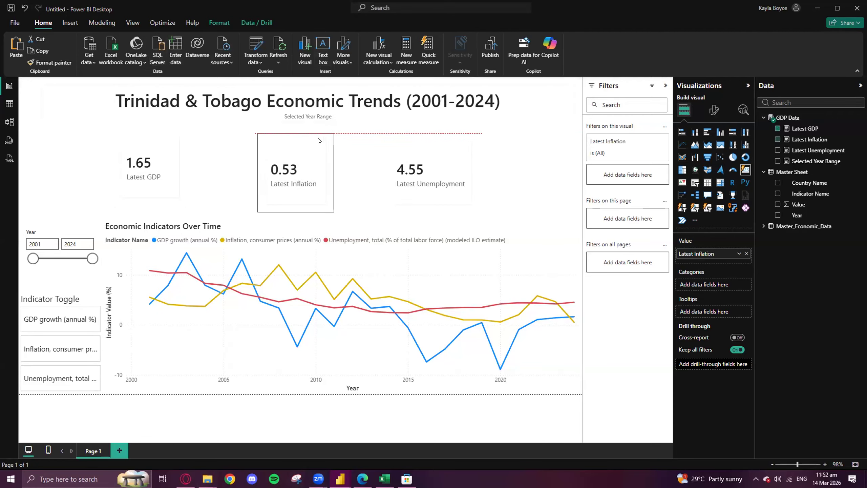
click(421, 148)
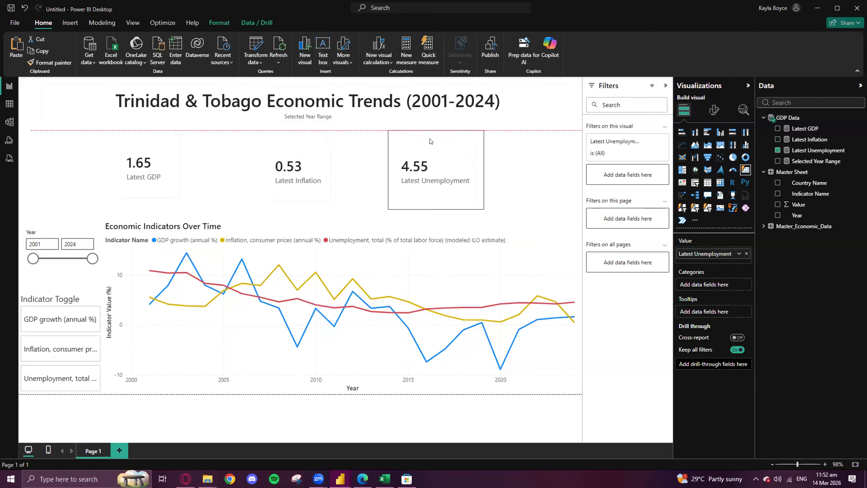
click(300, 133)
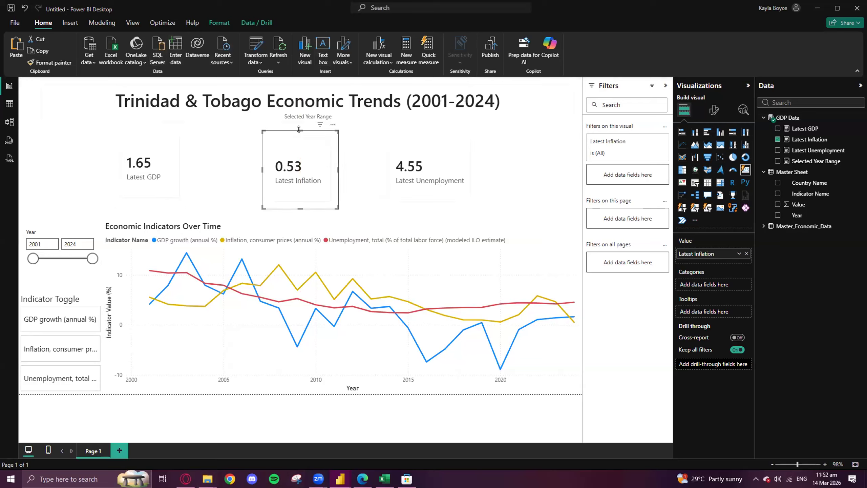
drag(300, 130, 300, 127)
- Distribute the three indicator cards horizontally and shift them together slightly to the right and down
ctrl+click(170, 154)
ctrl+click(423, 150)
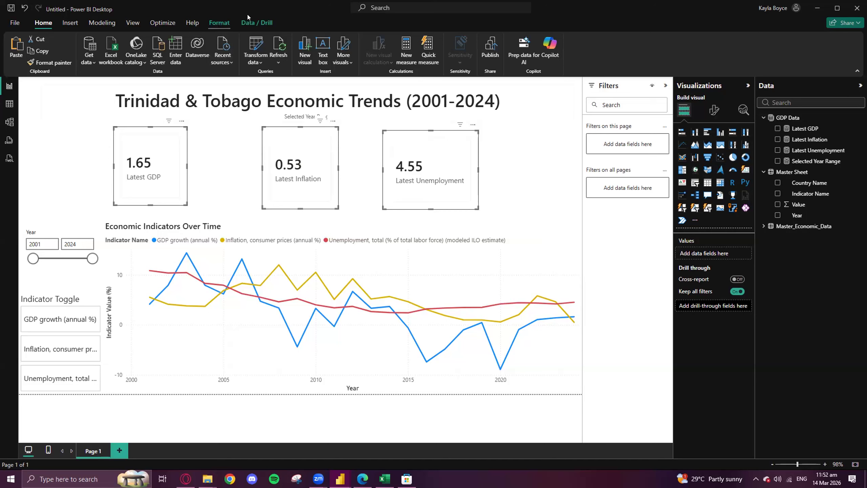
click(220, 23)
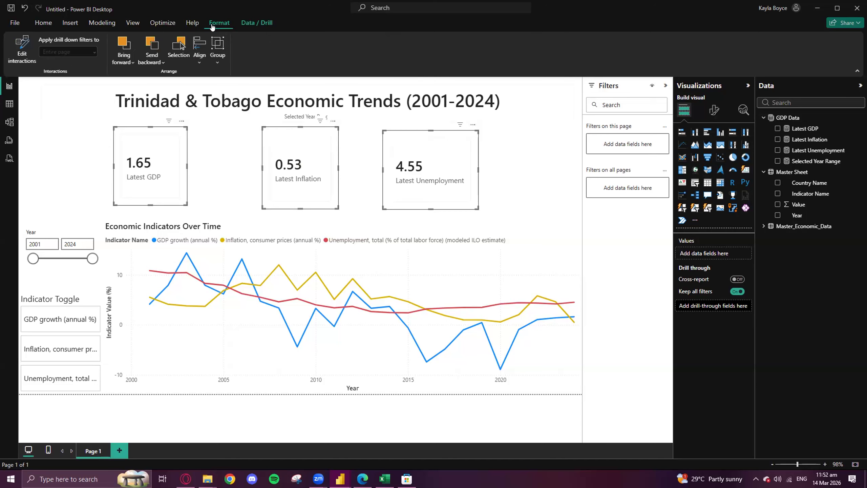
click(201, 62)
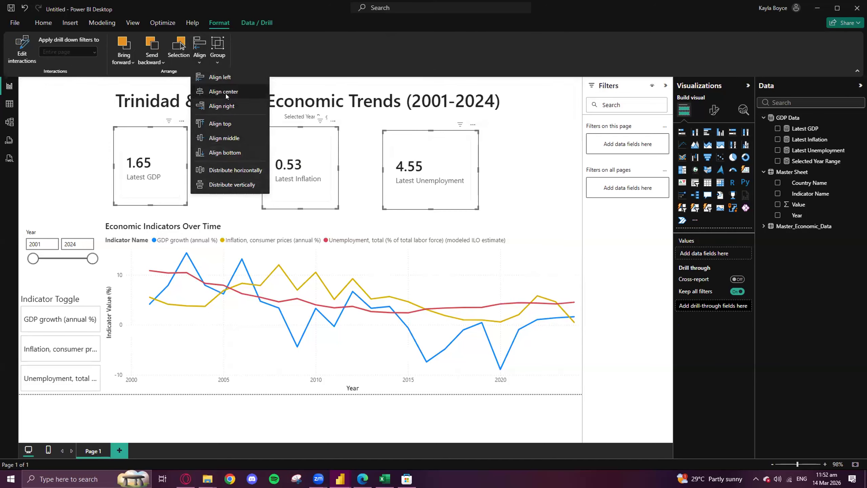
click(238, 170)
mouse_move(294, 135)
mouse_down()
mouse_move(327, 142)
mouse_move(303, 138)
mouse_up()
- Select the Latest GDP, Latest Inflation and Latest Unemployment cards together
click(200, 54)
click(179, 147)
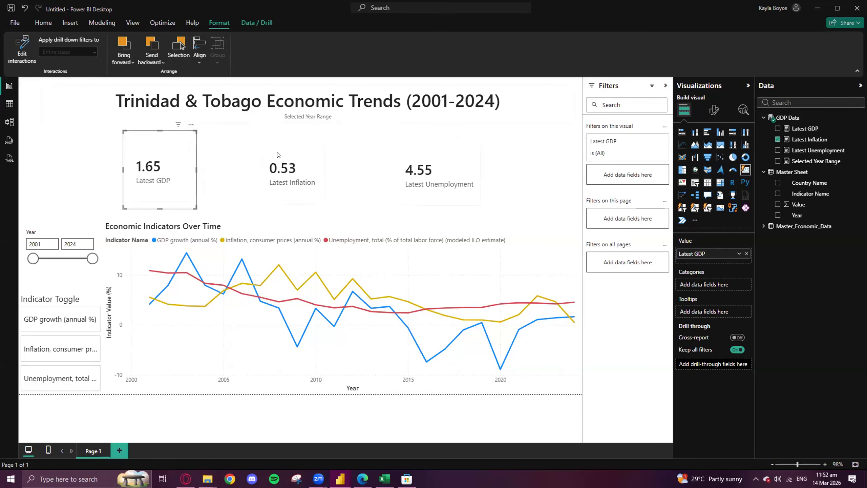
ctrl+click(280, 154)
ctrl+click(427, 155)
click(205, 56)
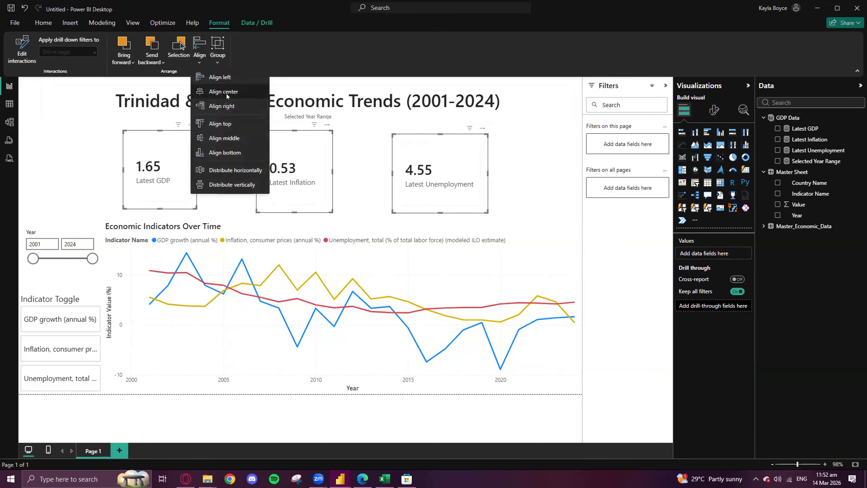
click(227, 93)
key(ctrl+z)
- Align the middles of the three selected indicator cards
click(200, 51)
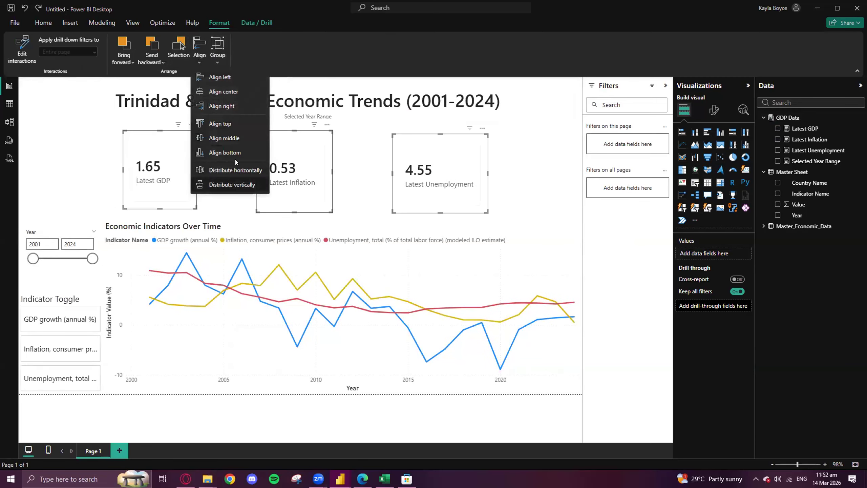
click(233, 140)
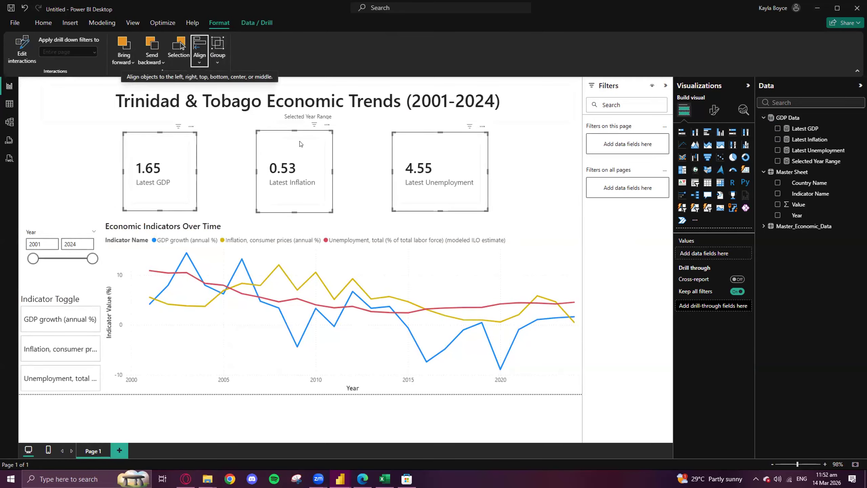
- Start publishing the report to Power BI and agree to save the changes first
click(15, 22)
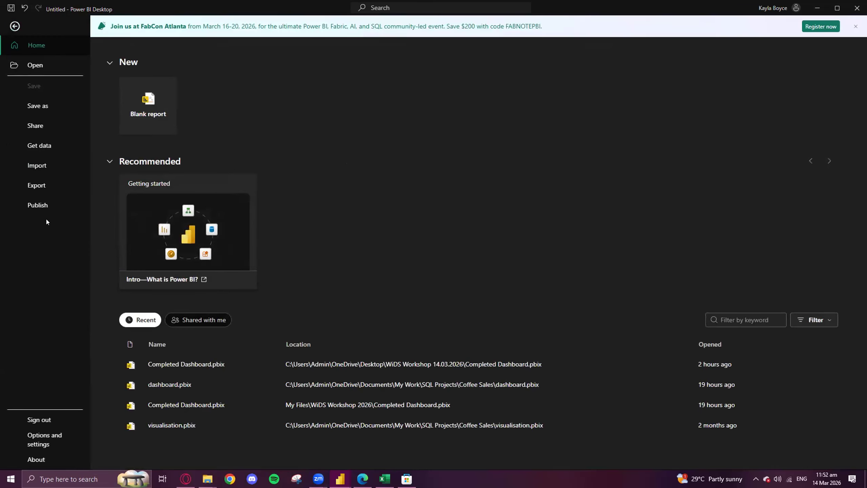
click(38, 206)
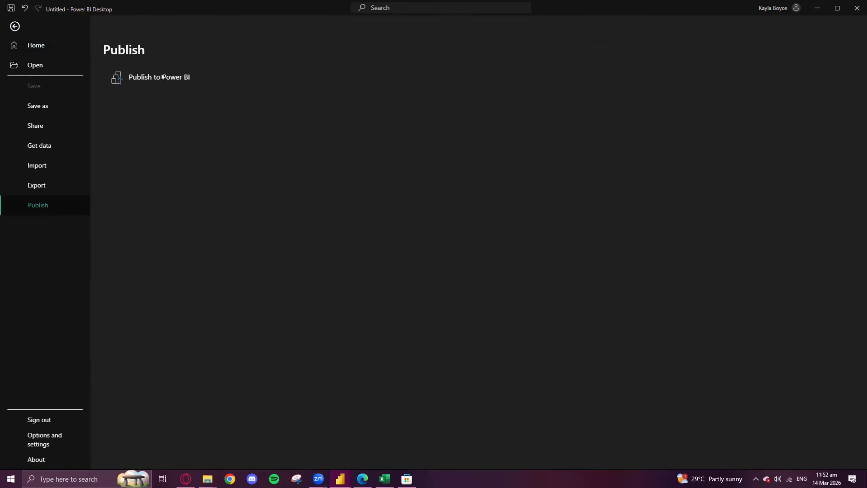
click(156, 88)
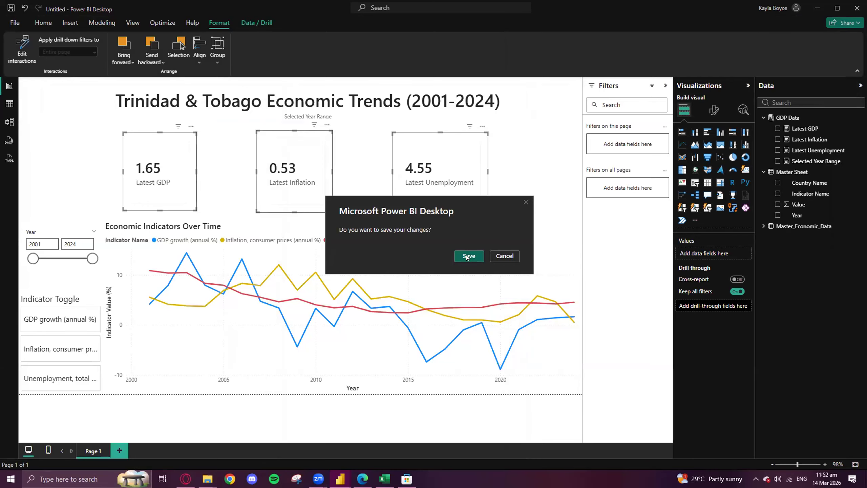
click(468, 256)
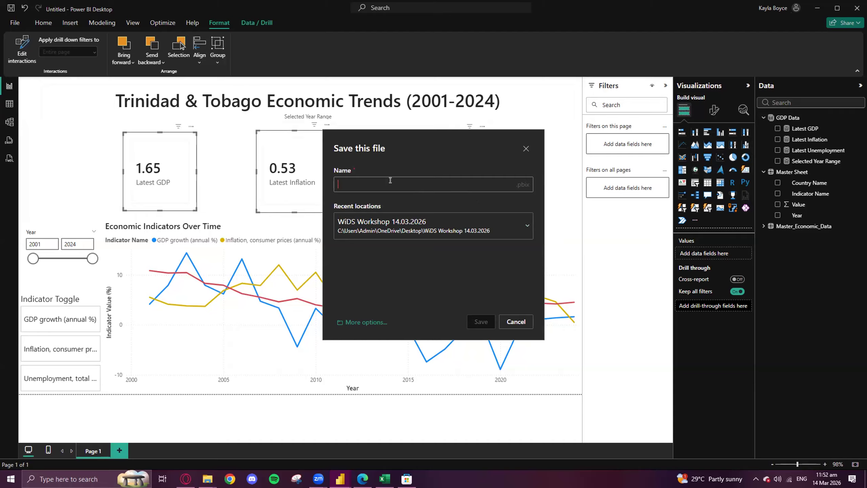
- Save the report as "Economic Trends Dashboard" in the WiDS Workshop 14.03.2026 folder
text(W)
key(BackSpace)
text(W)
key(BackSpace)
text(Econom)
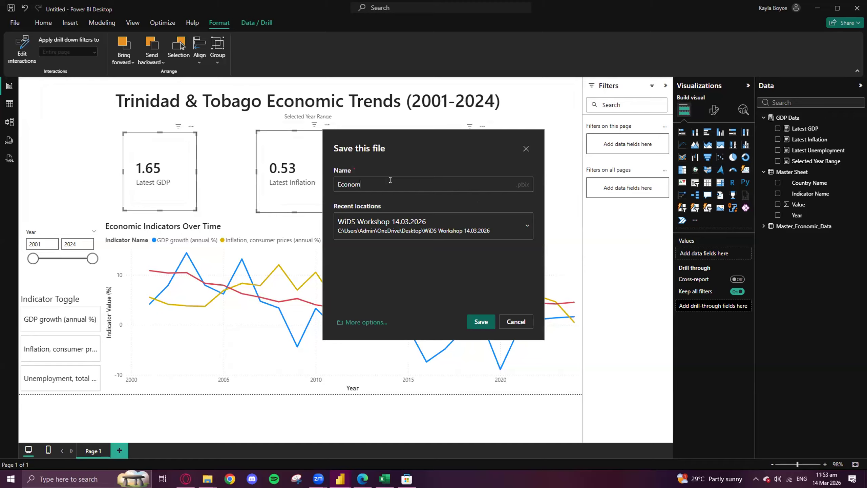
text(ic Trends Dashbi)
key(BackSpace)
text(oard)
key(Return)
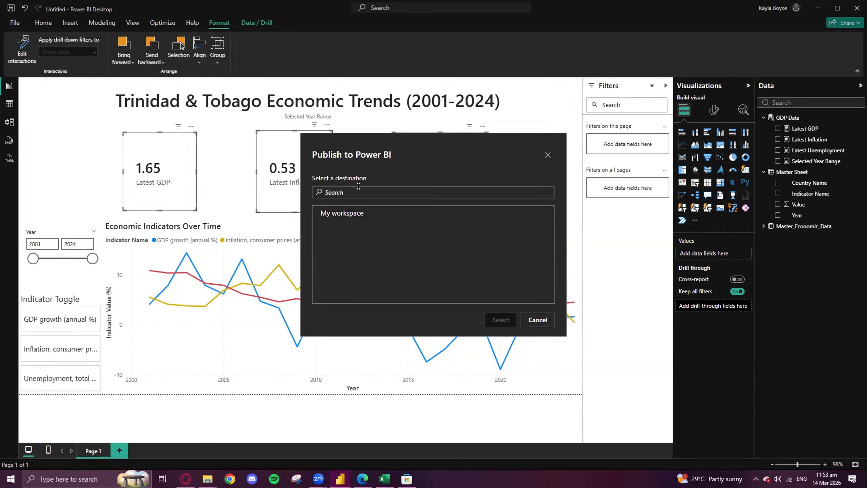
- Publish the report to My workspace and dismiss the publishing dialog
click(379, 213)
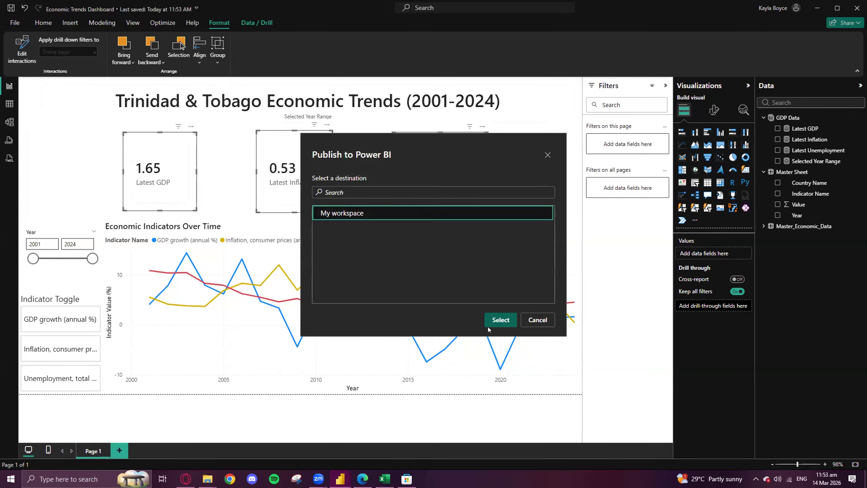
click(501, 321)
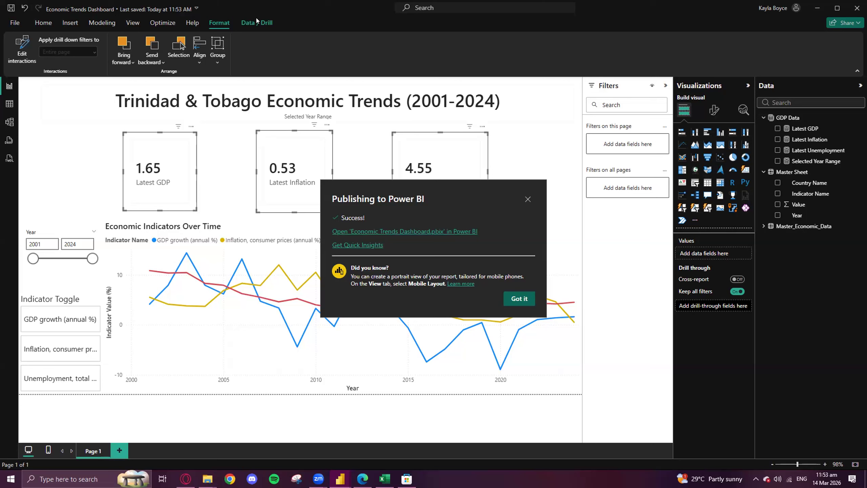
click(524, 301)
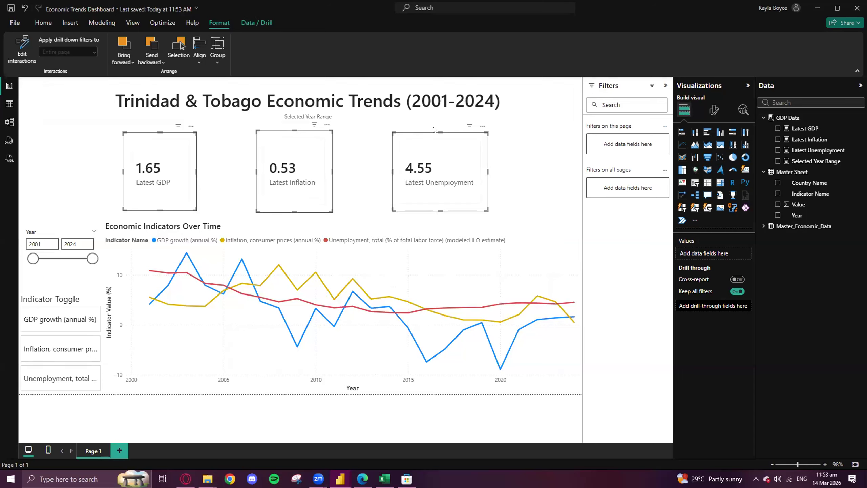
- Minimize the report and browser windows and preview the open File Explorer windows
click(815, 11)
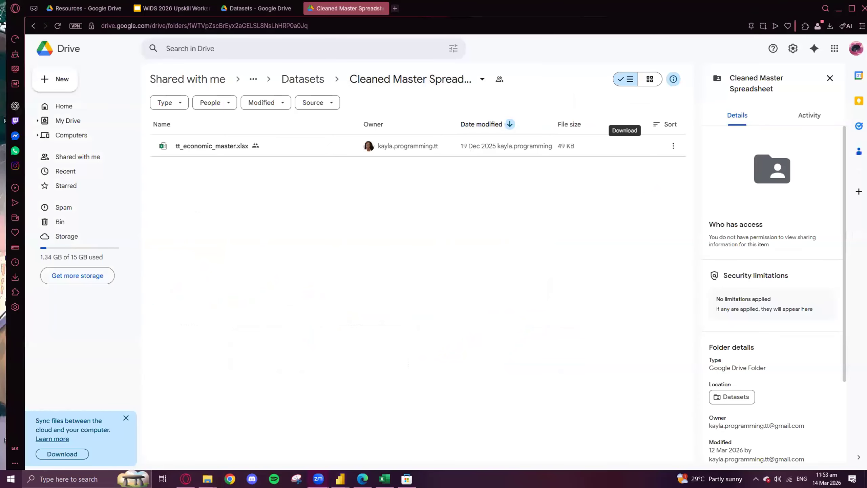
click(839, 8)
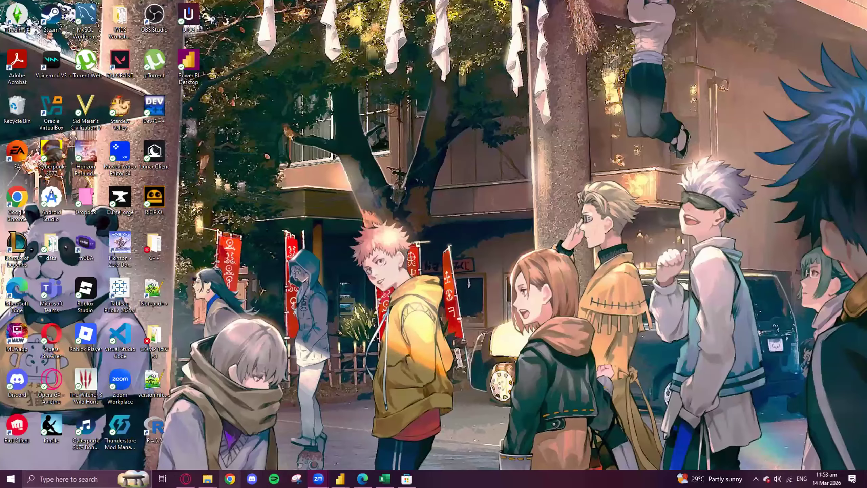
mouse_move(208, 479)
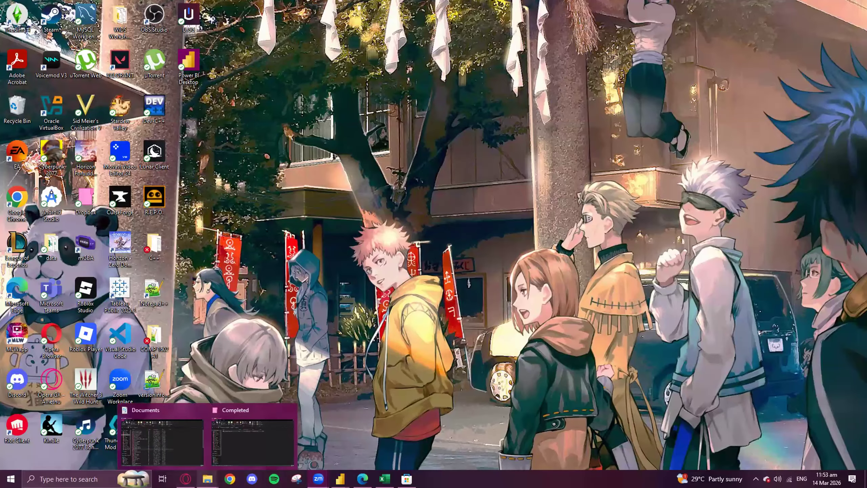